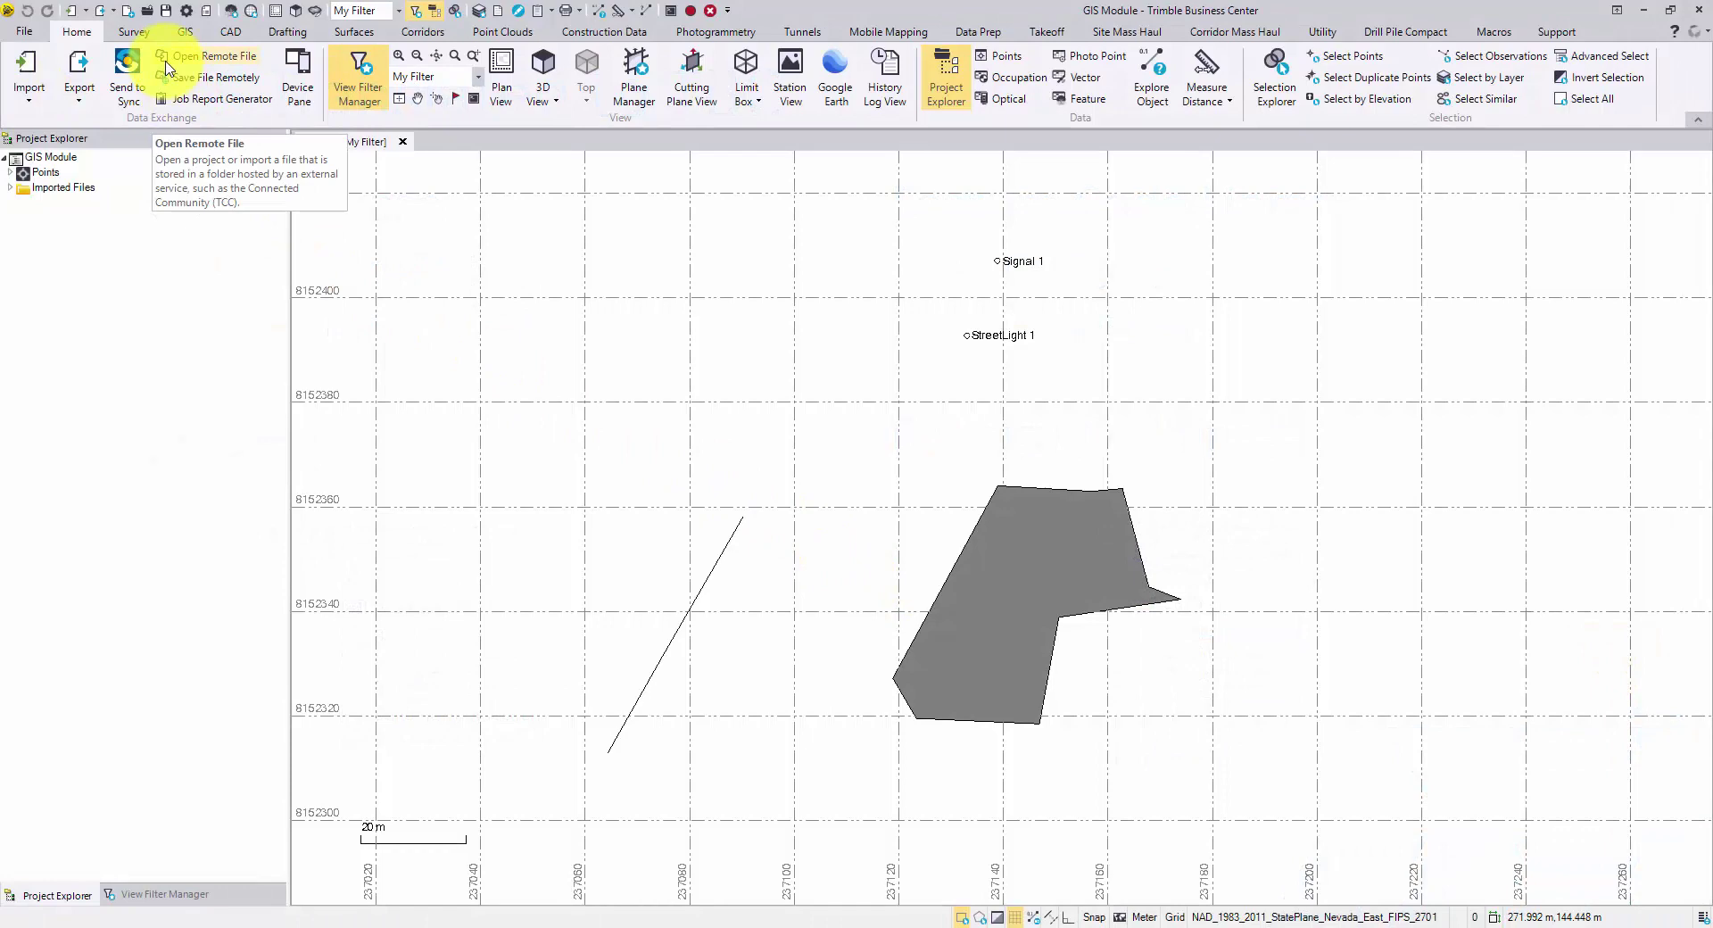
Open Get GIS Schema from the GIS tab, keeping File GDB Connection as the data source.
{"action": "left_click", "coordinate": [185, 33]}
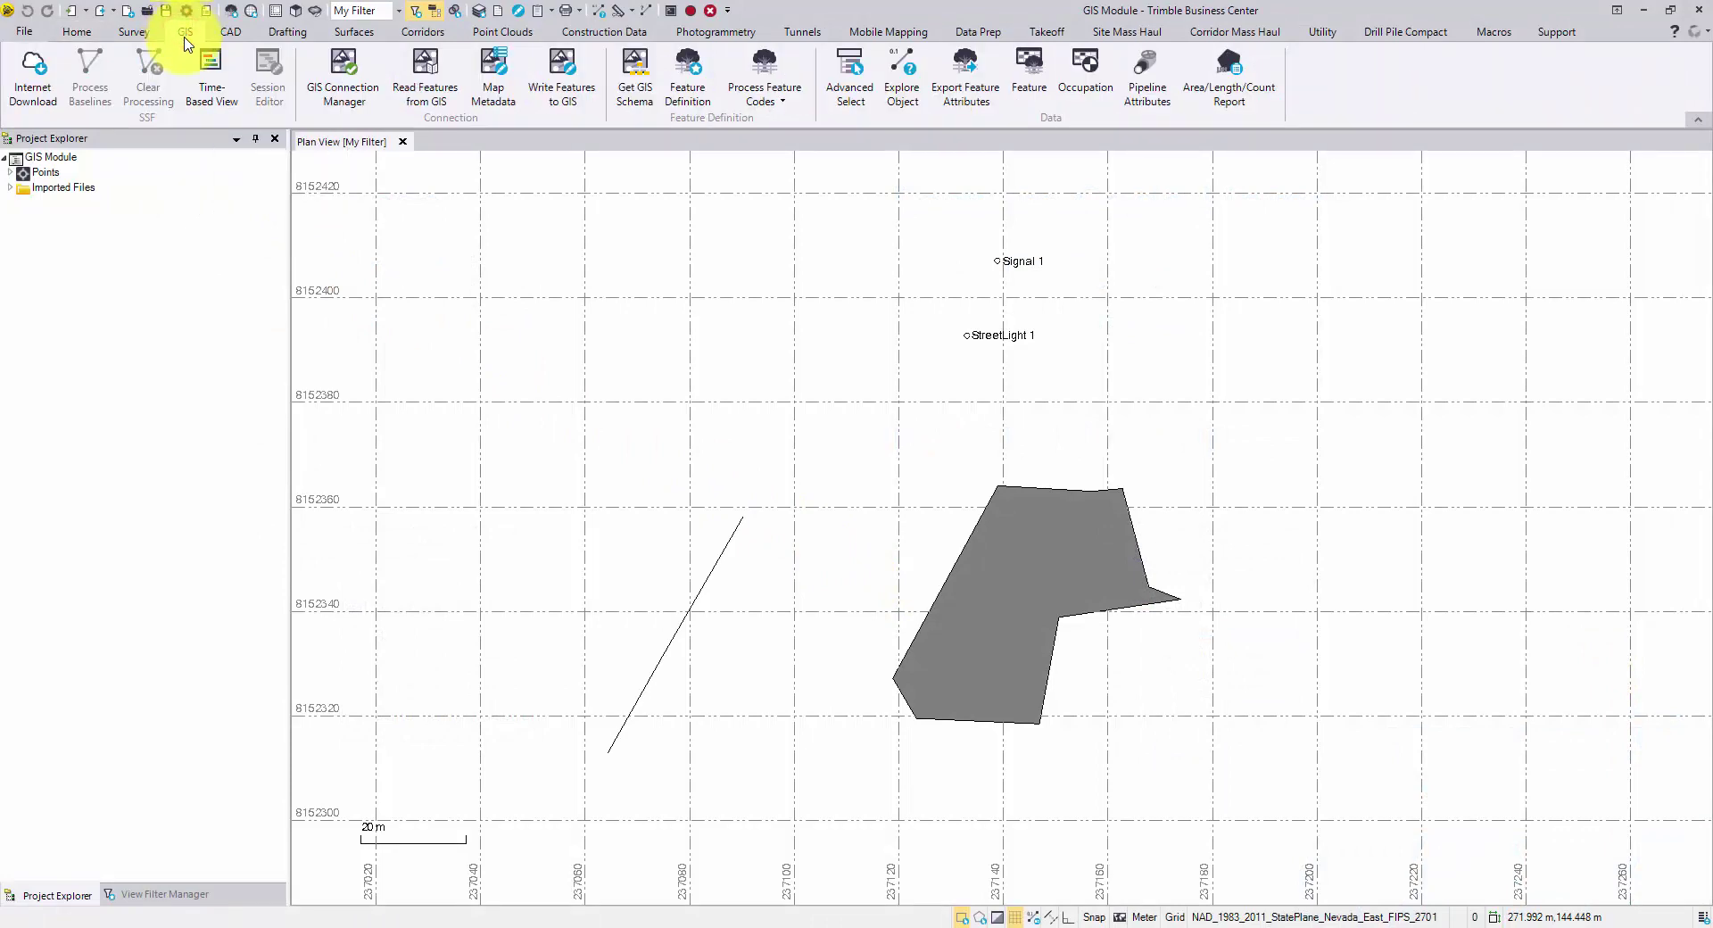
{"action": "left_click", "coordinate": [641, 114]}
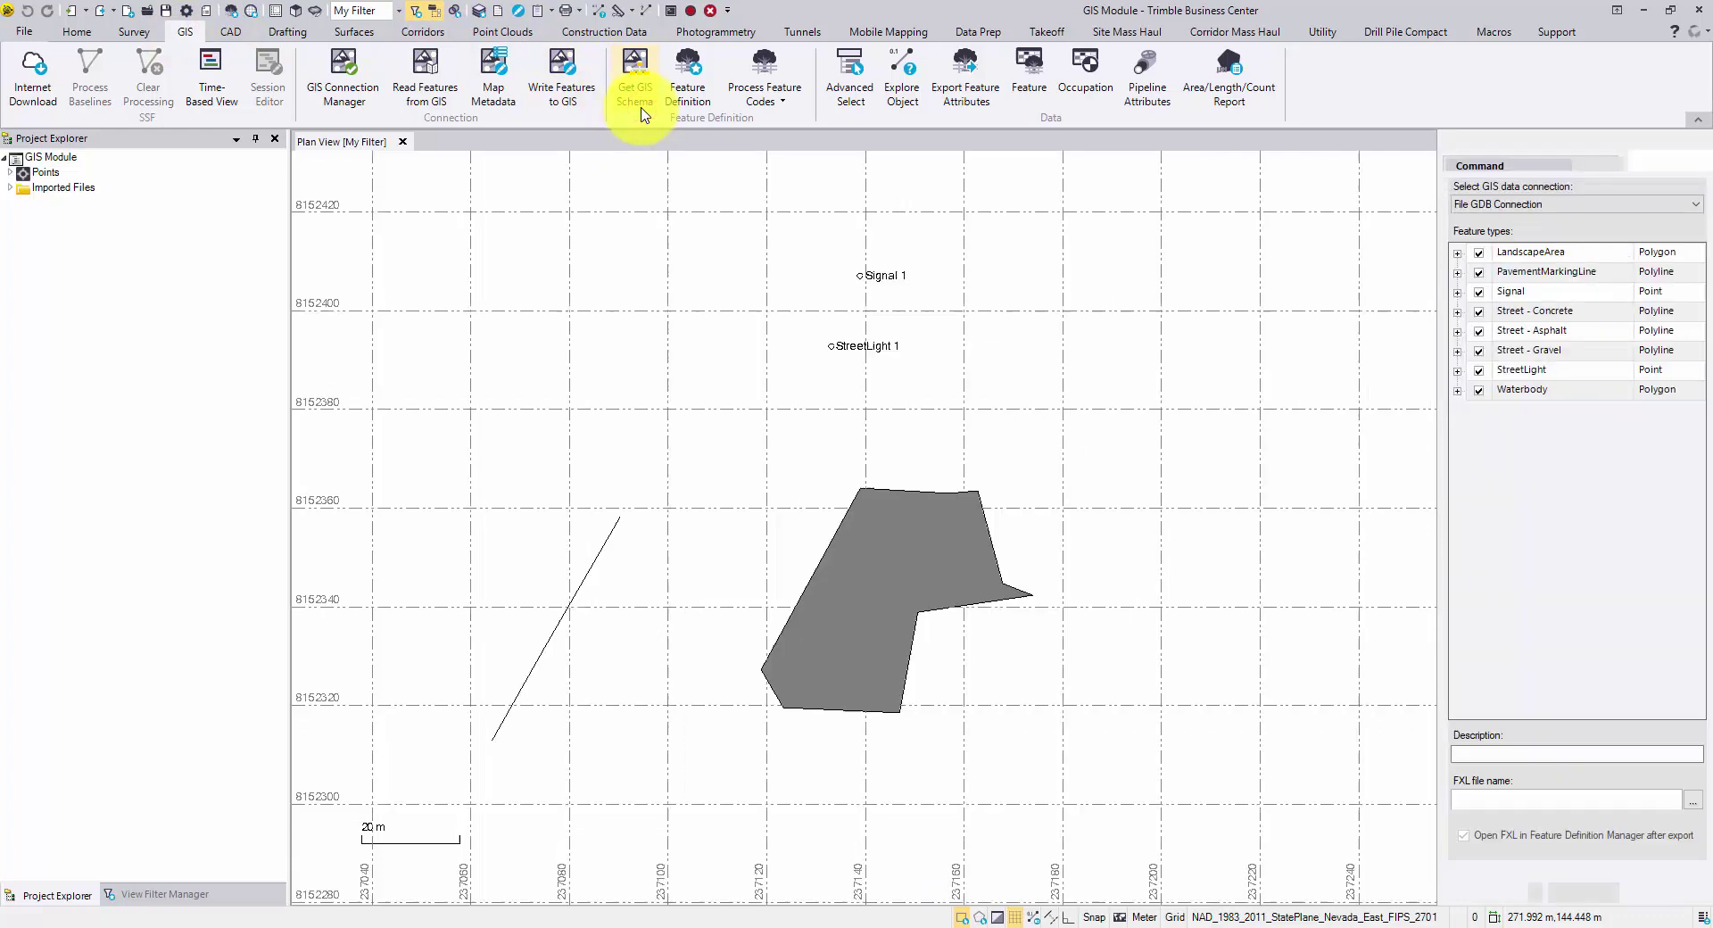
{"action": "left_click", "coordinate": [1599, 208]}
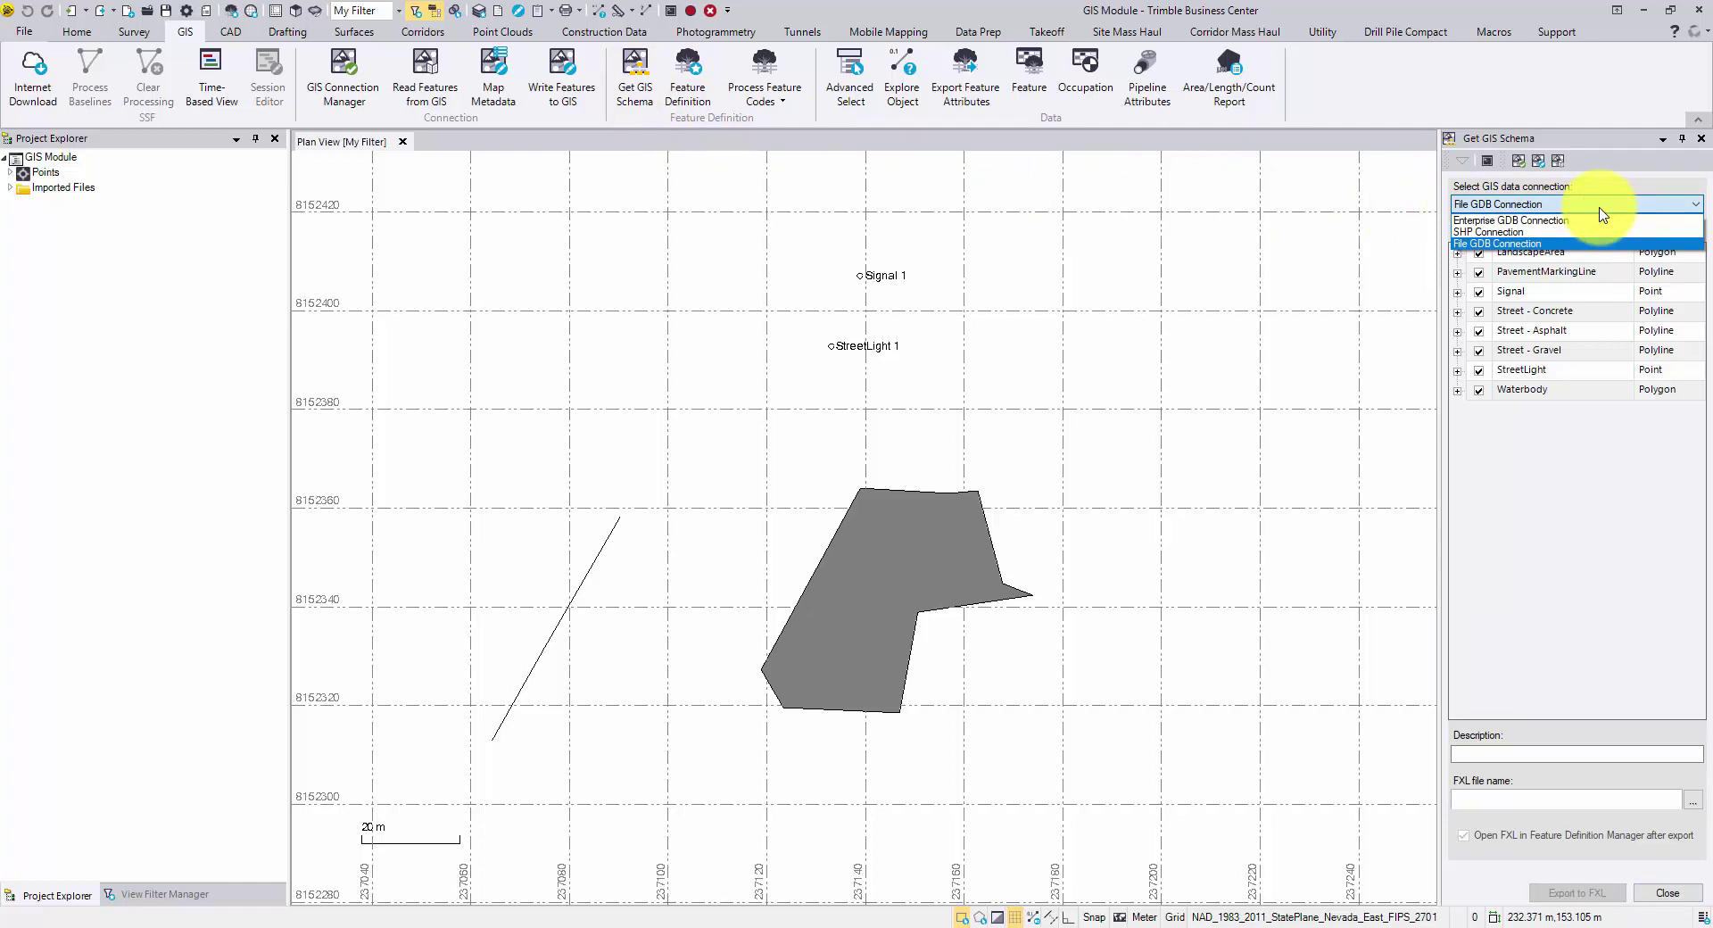
{"action": "left_click", "coordinate": [1600, 209]}
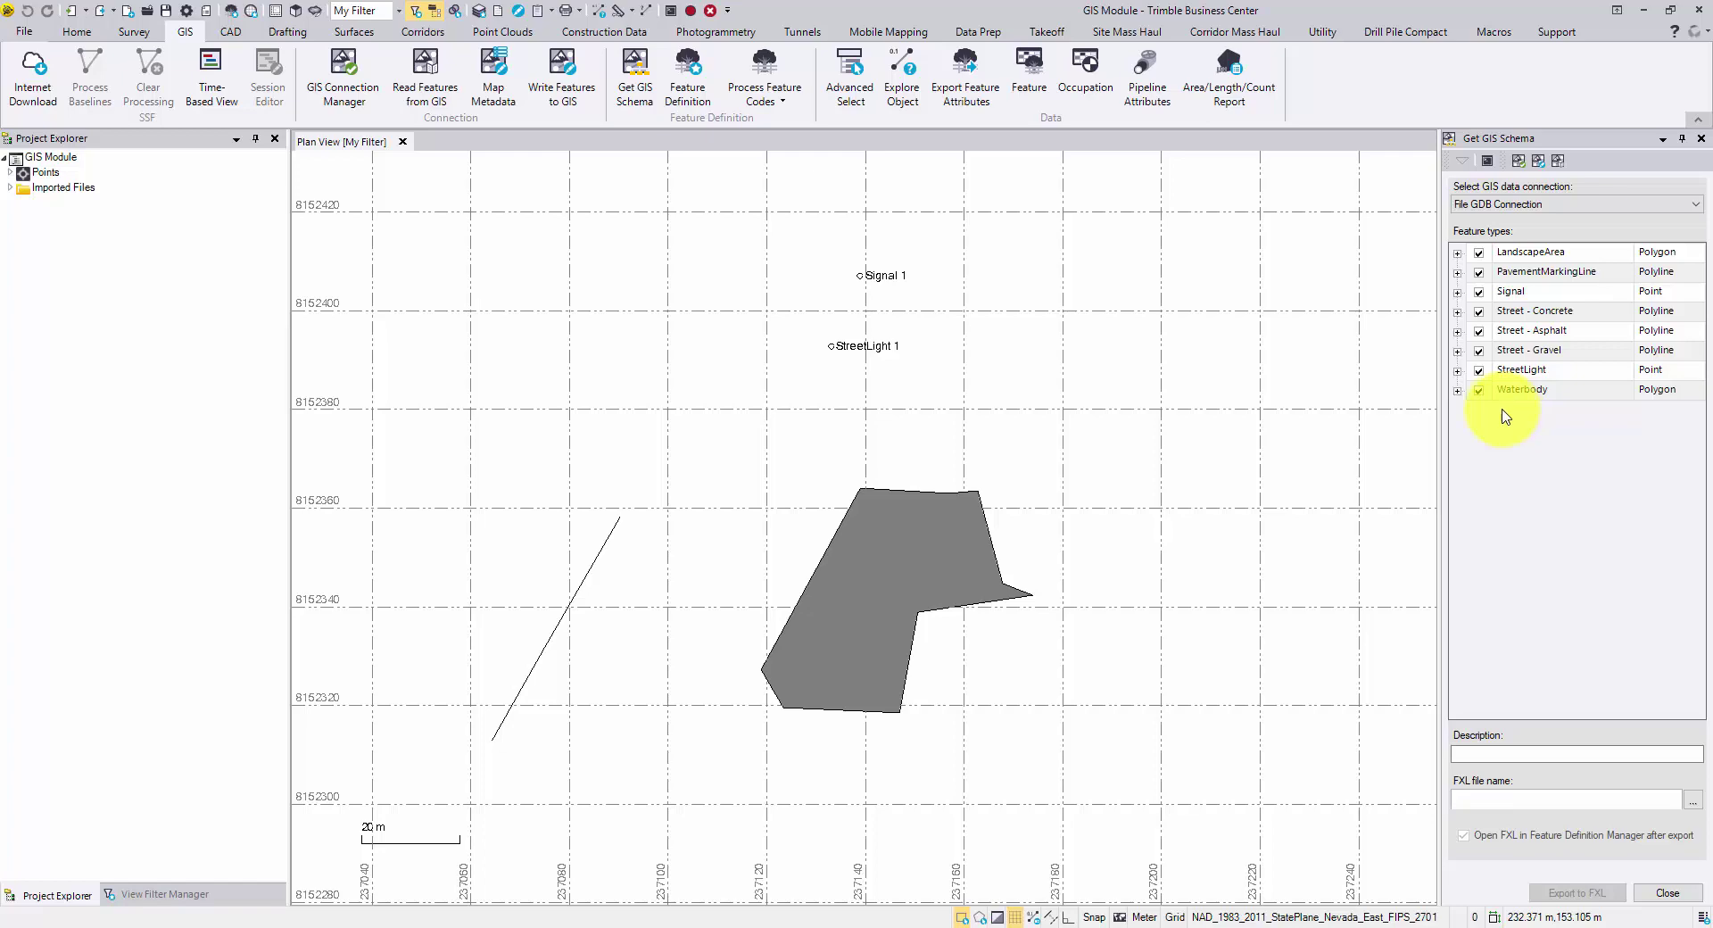
Inspect the Street - Concrete and Street - Asphalt feature types, expanding and collapsing Street - Concrete's attributes.
{"action": "left_click", "coordinate": [1464, 317]}
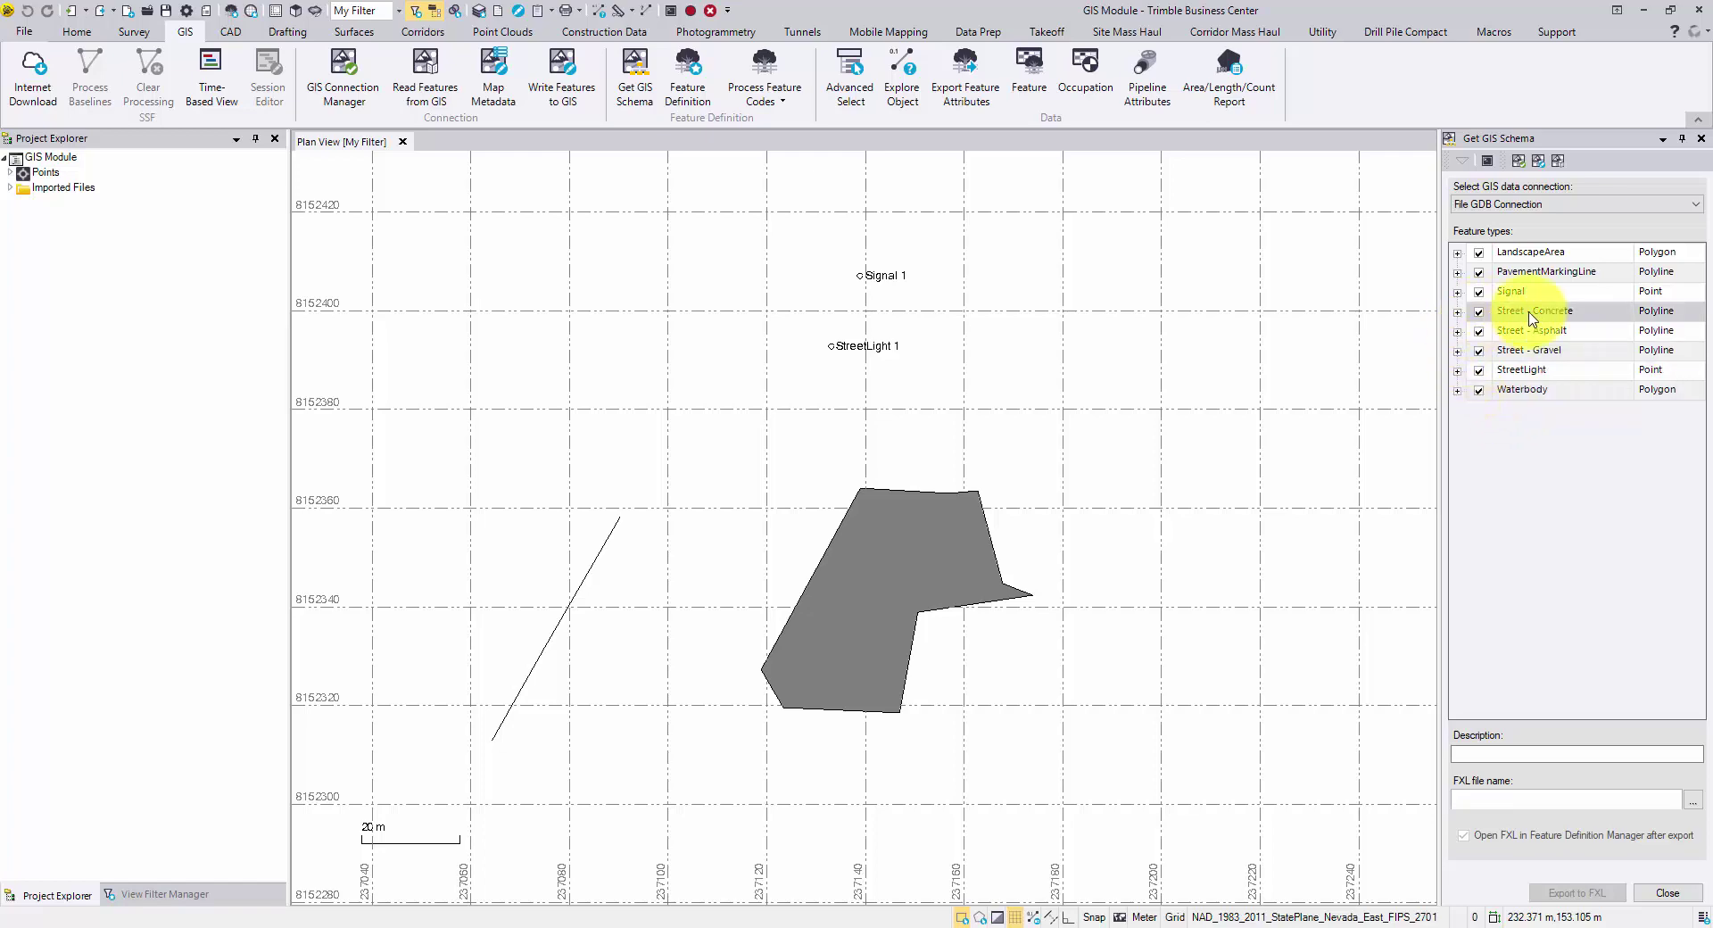
{"action": "left_click", "coordinate": [1575, 331]}
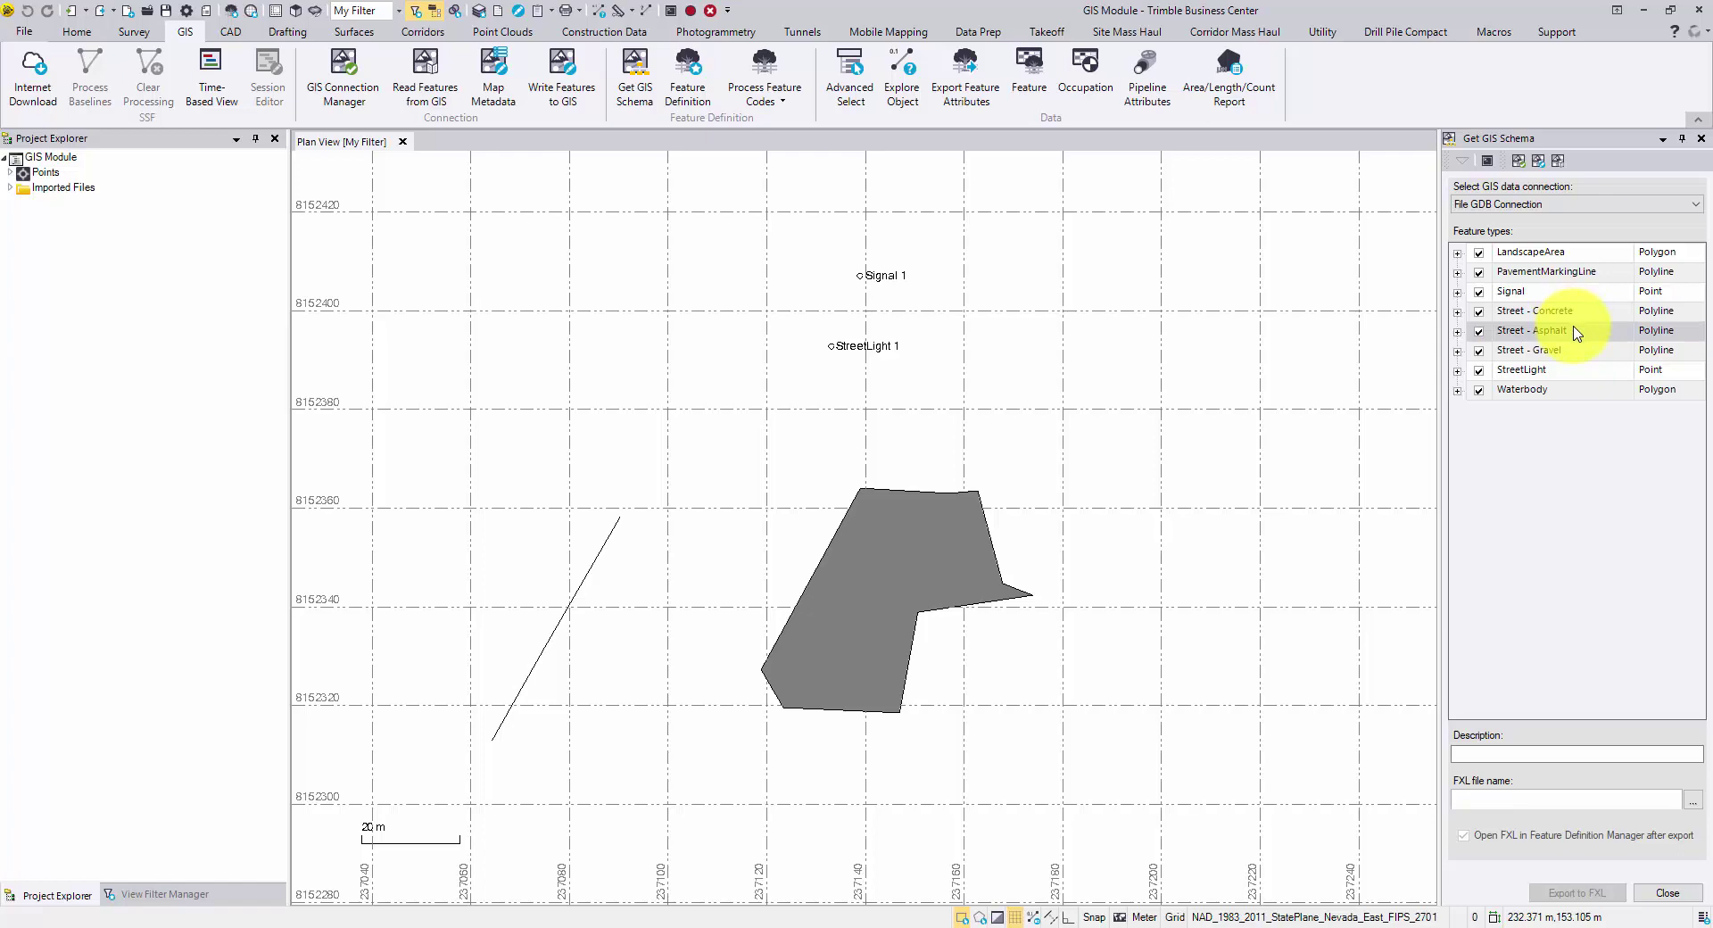
{"action": "left_click", "coordinate": [1458, 313]}
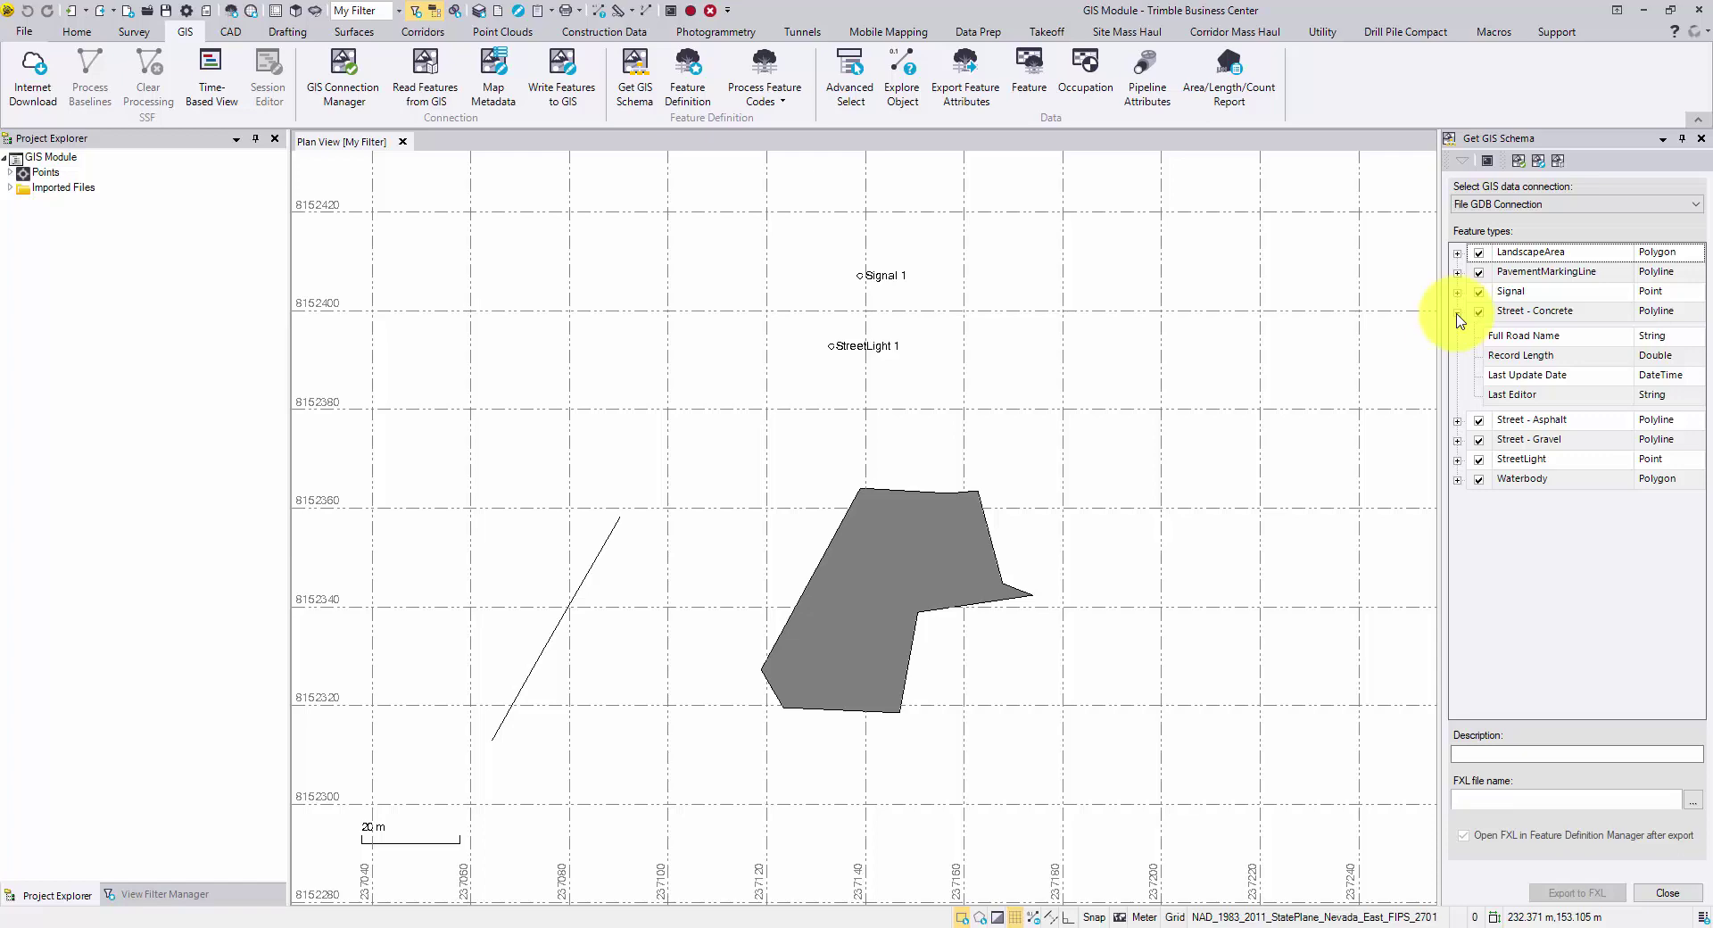
{"action": "left_click", "coordinate": [1457, 313]}
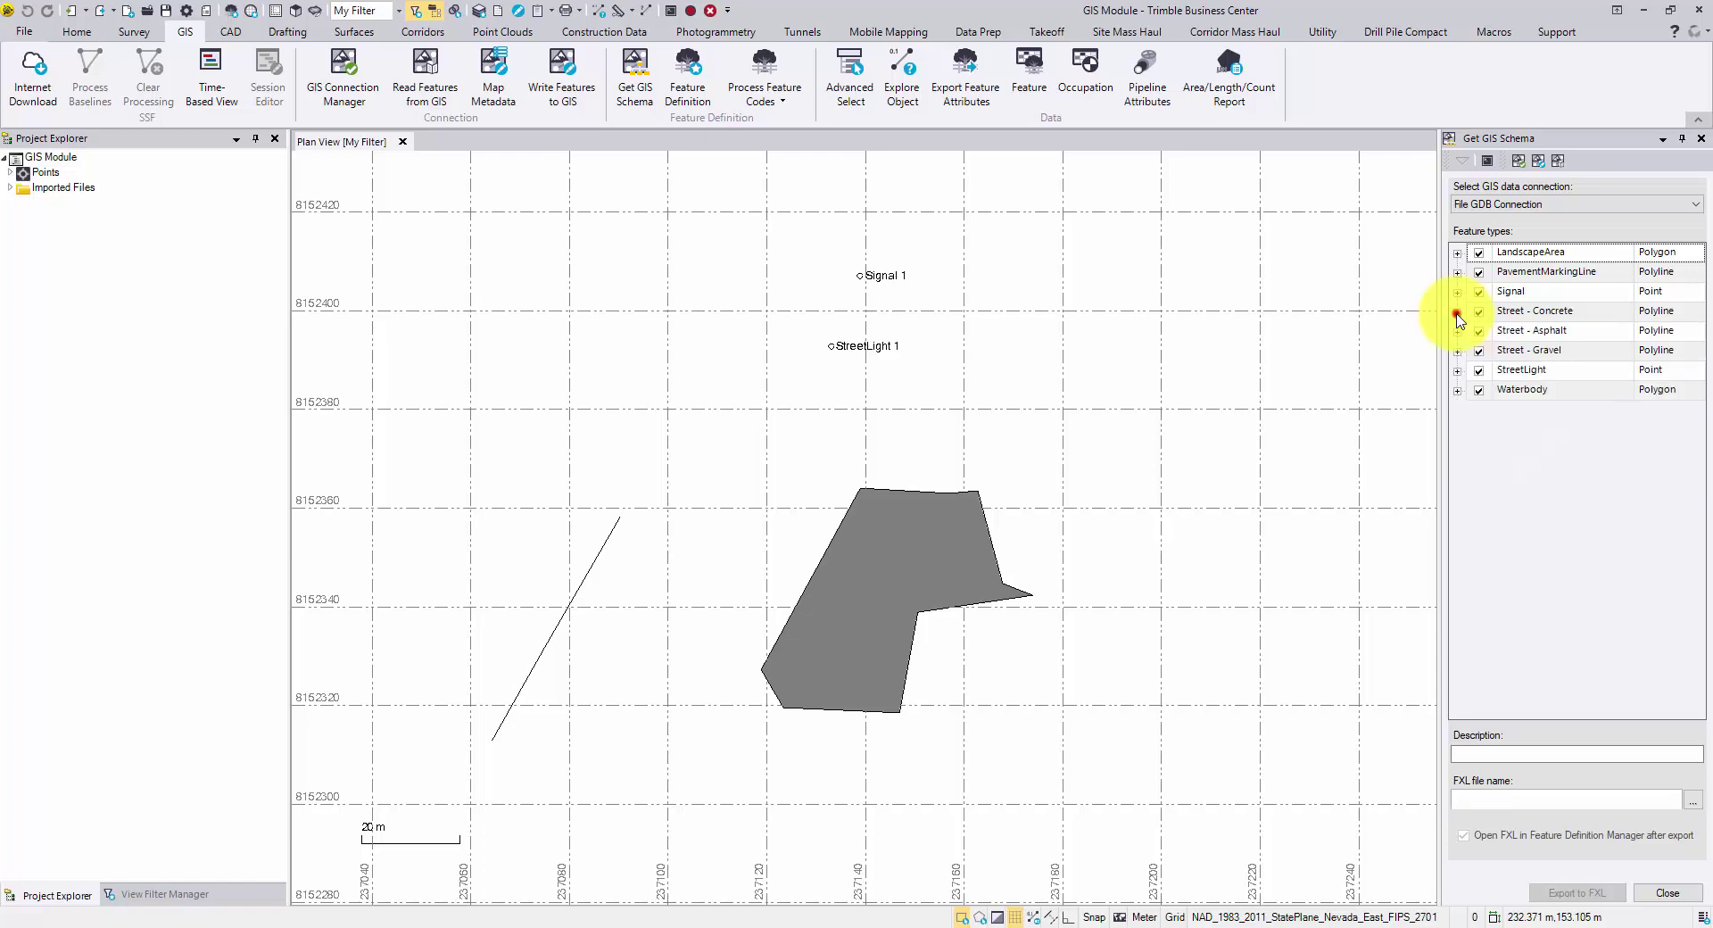
Enter 'File GDB Schema' as the schema description.
{"action": "left_click", "coordinate": [1500, 752]}
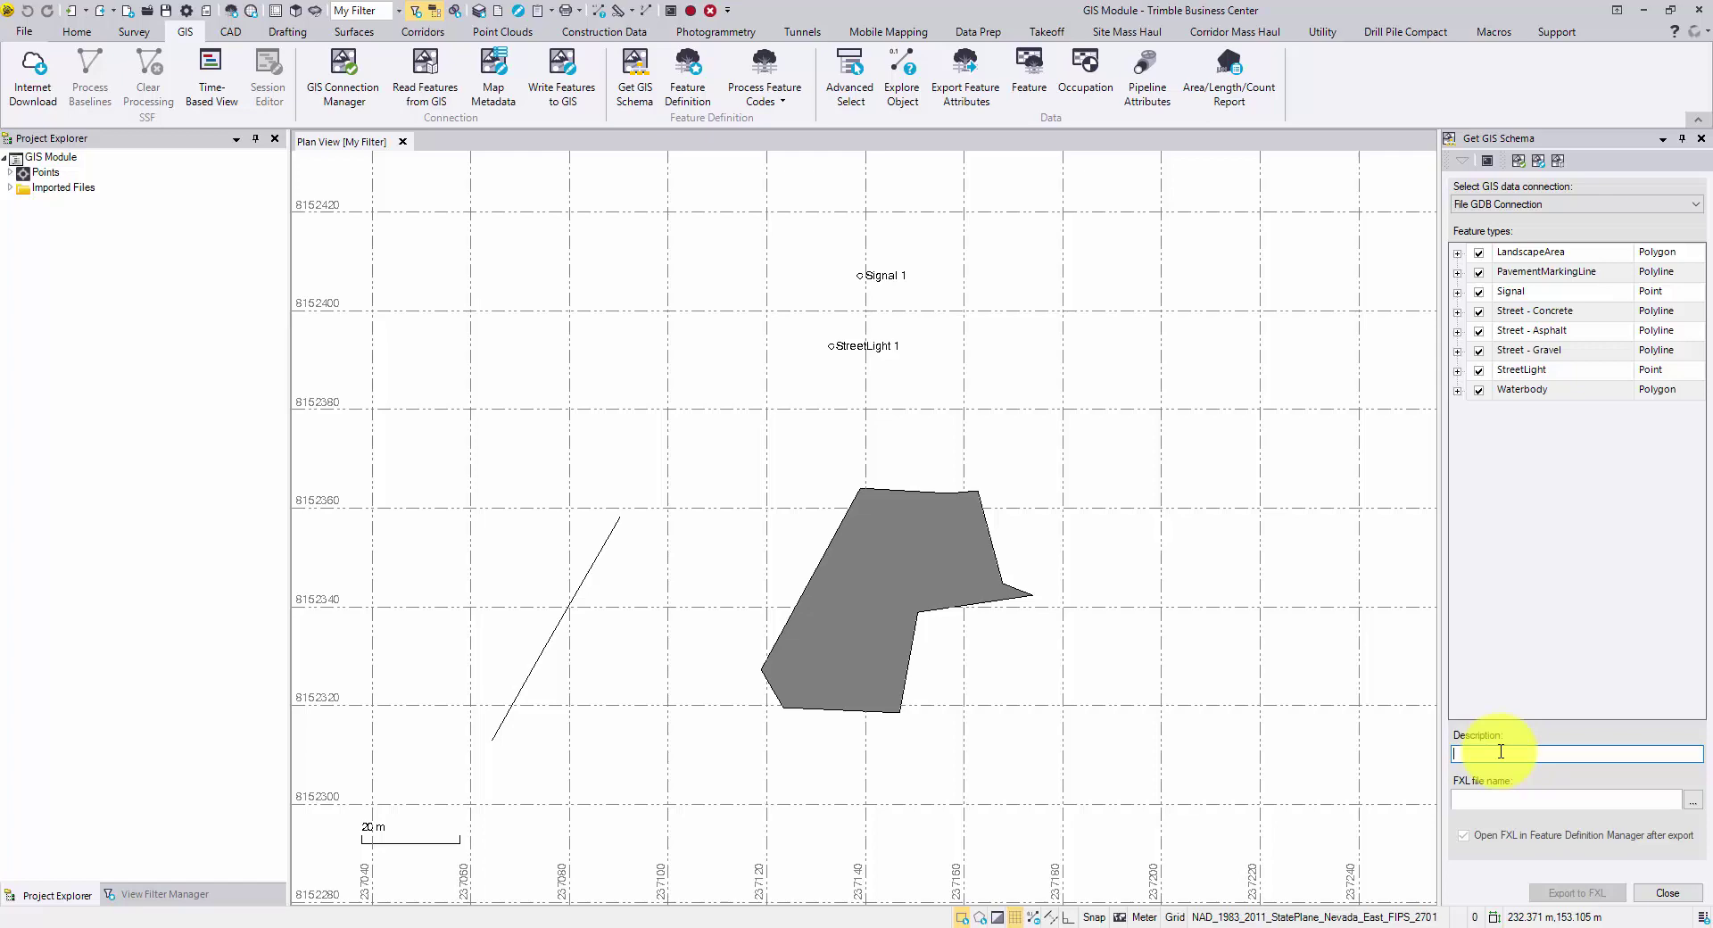
{"action": "type", "text": "File GDB"}
{"action": "type", "text": " Connectio"}
{"action": "key", "text": "BackSpace"}
{"action": "key", "text": "BackSpace"}
{"action": "key", "text": "BackSpace"}
{"action": "key", "text": "BackSpace"}
{"action": "key", "text": "BackSpace"}
{"action": "key", "text": "BackSpace"}
{"action": "type", "text": "Schema"}
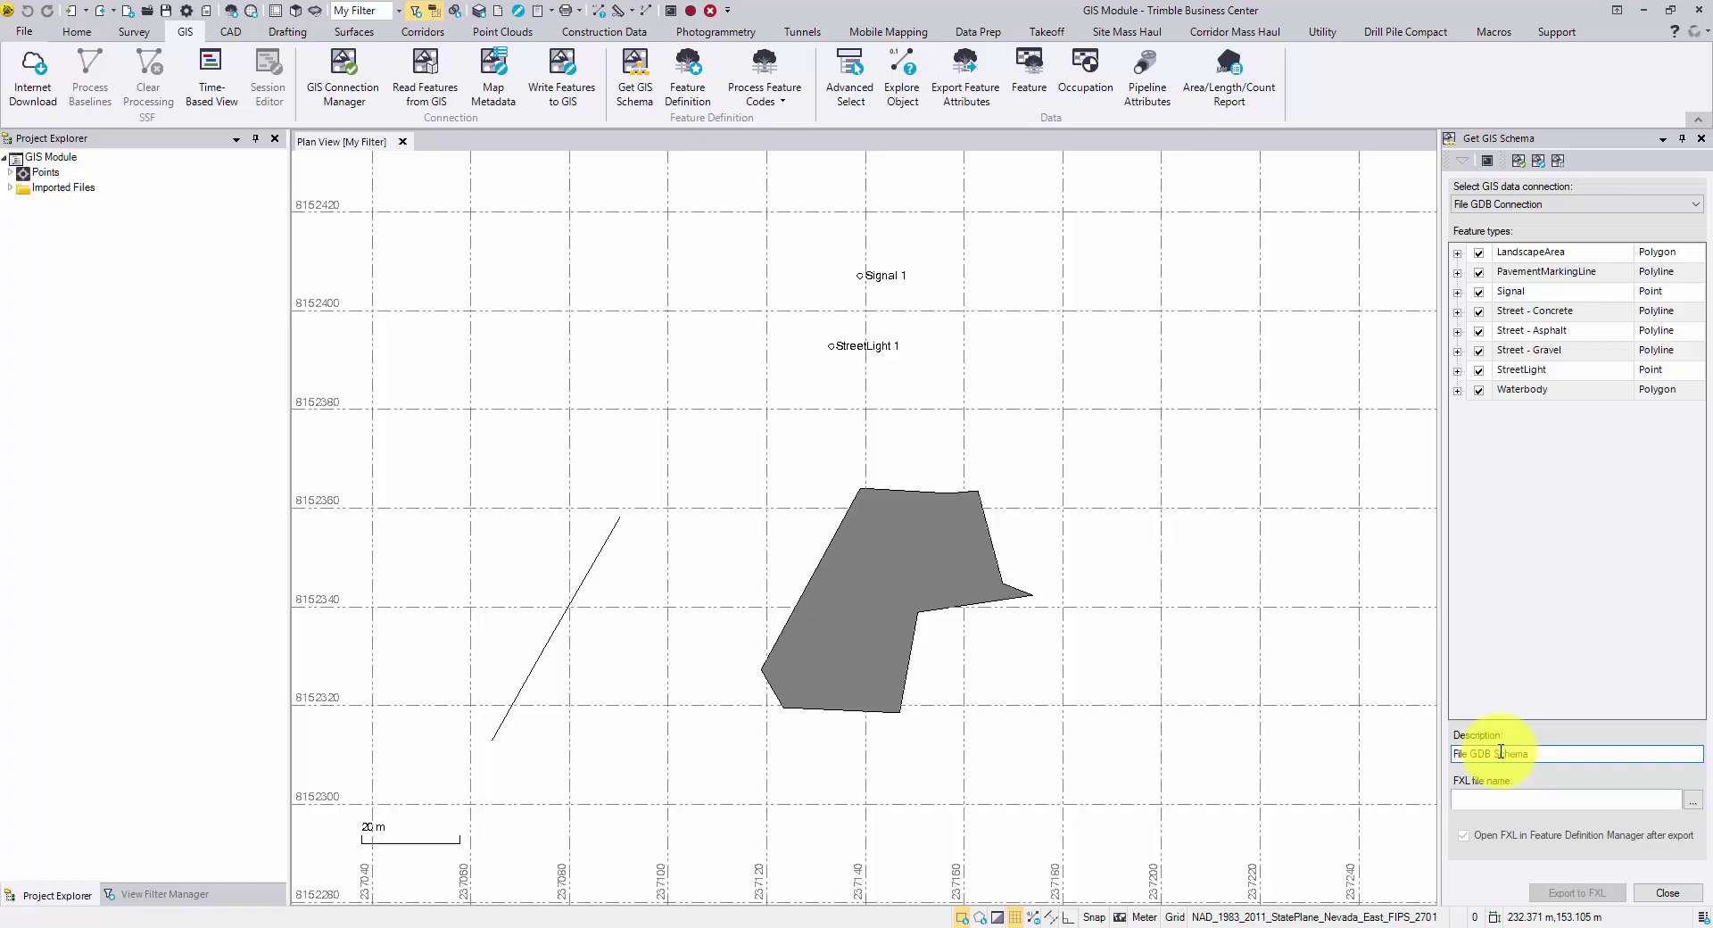
Set the FXL output to File GDB Schema.fxl, replacing the existing file.
{"action": "left_click", "coordinate": [1693, 800]}
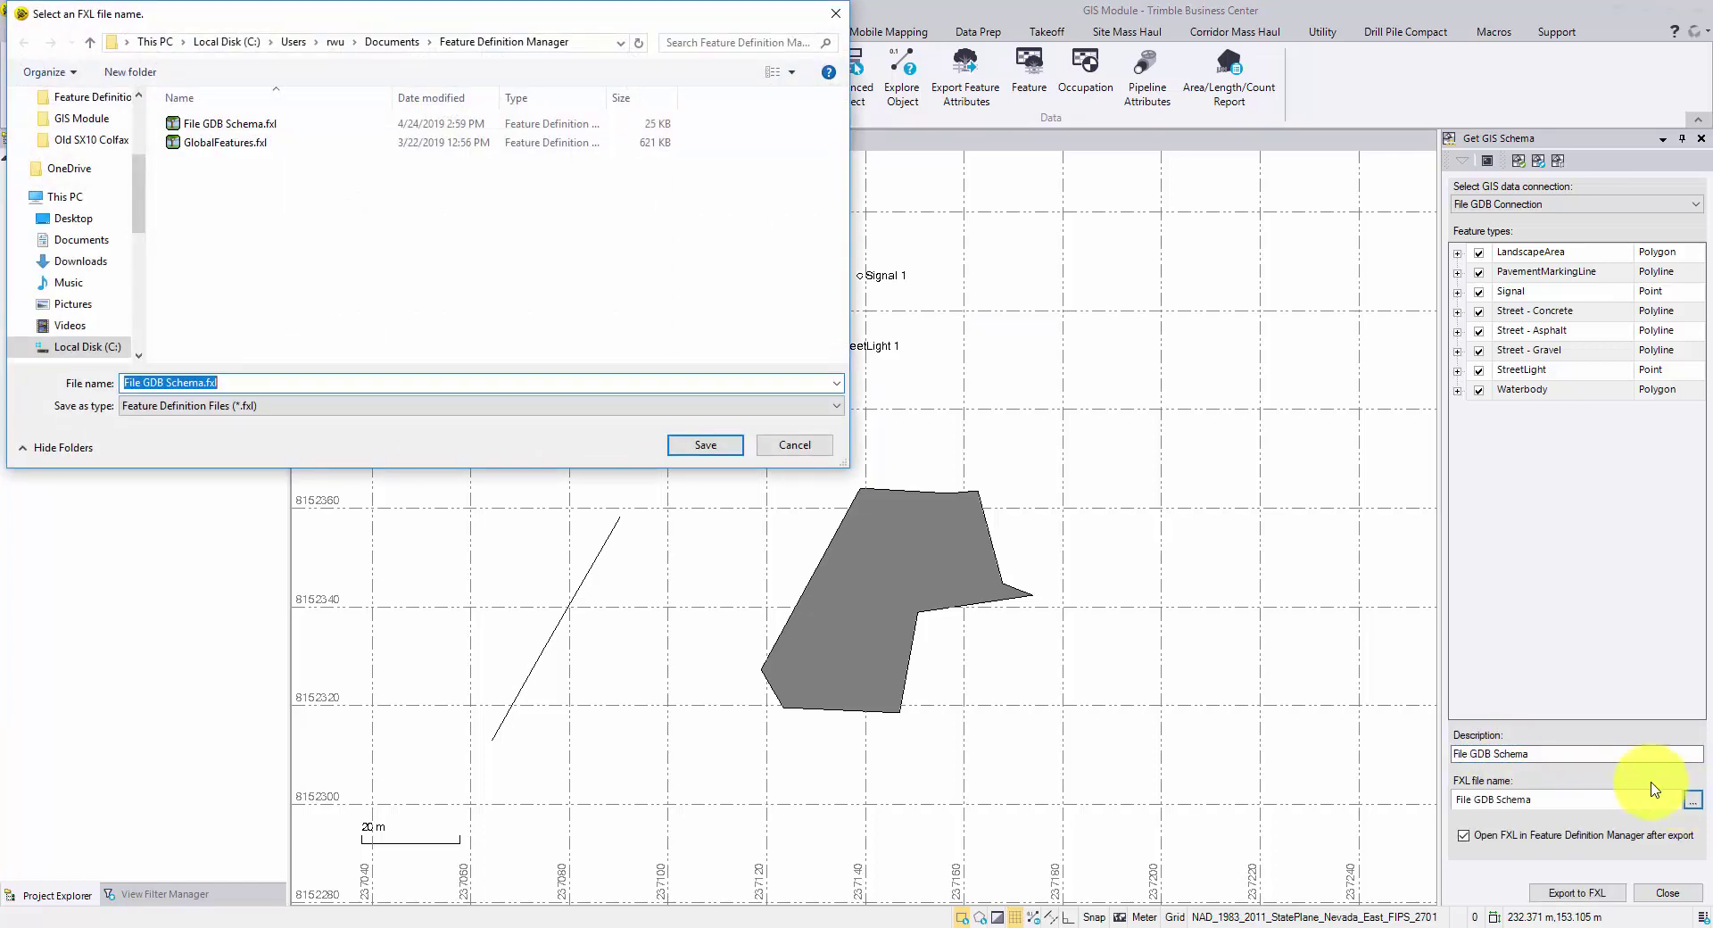
{"action": "left_click", "coordinate": [264, 130]}
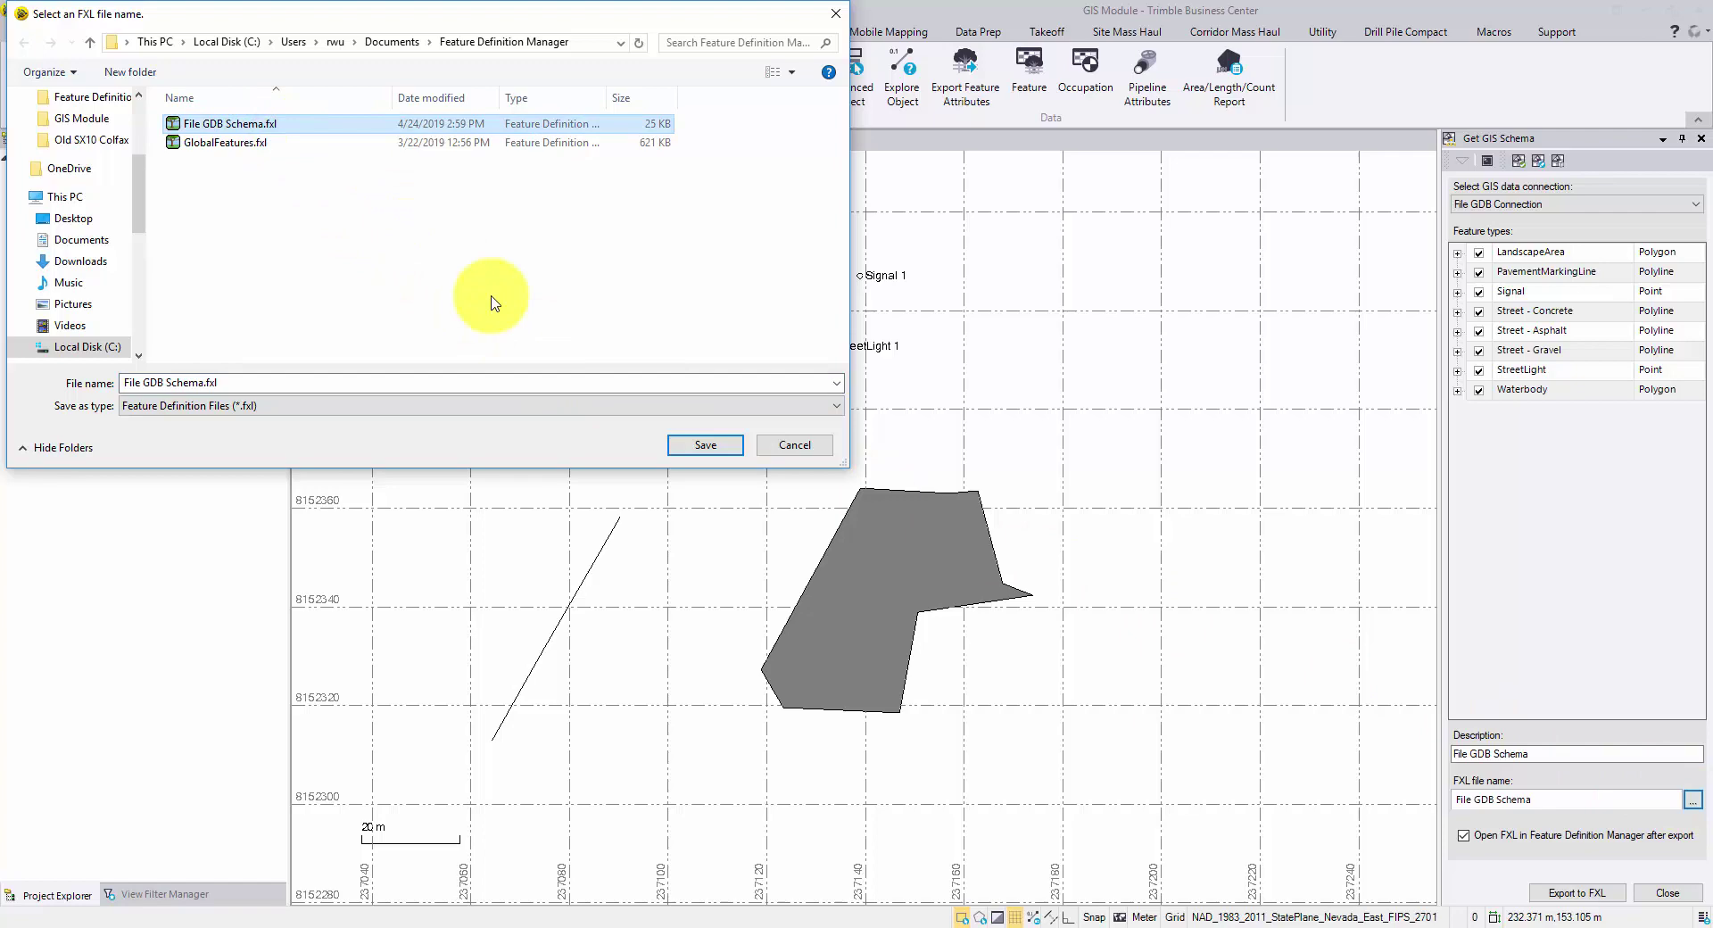
{"action": "left_click", "coordinate": [693, 446]}
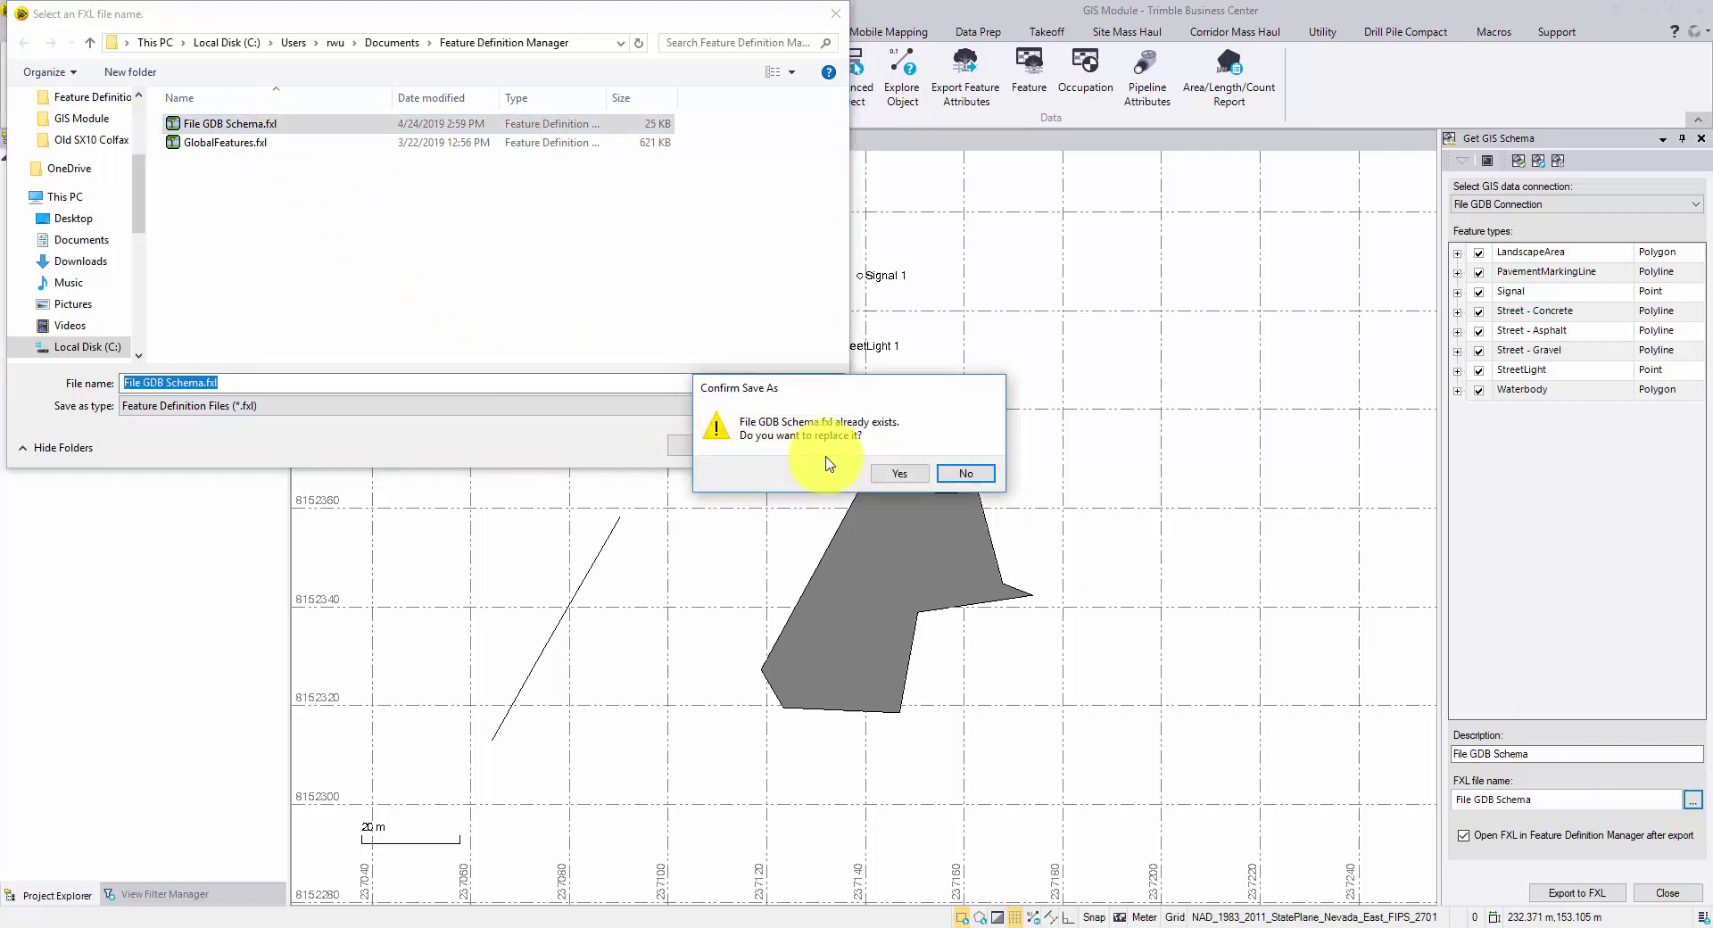
{"action": "left_click", "coordinate": [896, 472]}
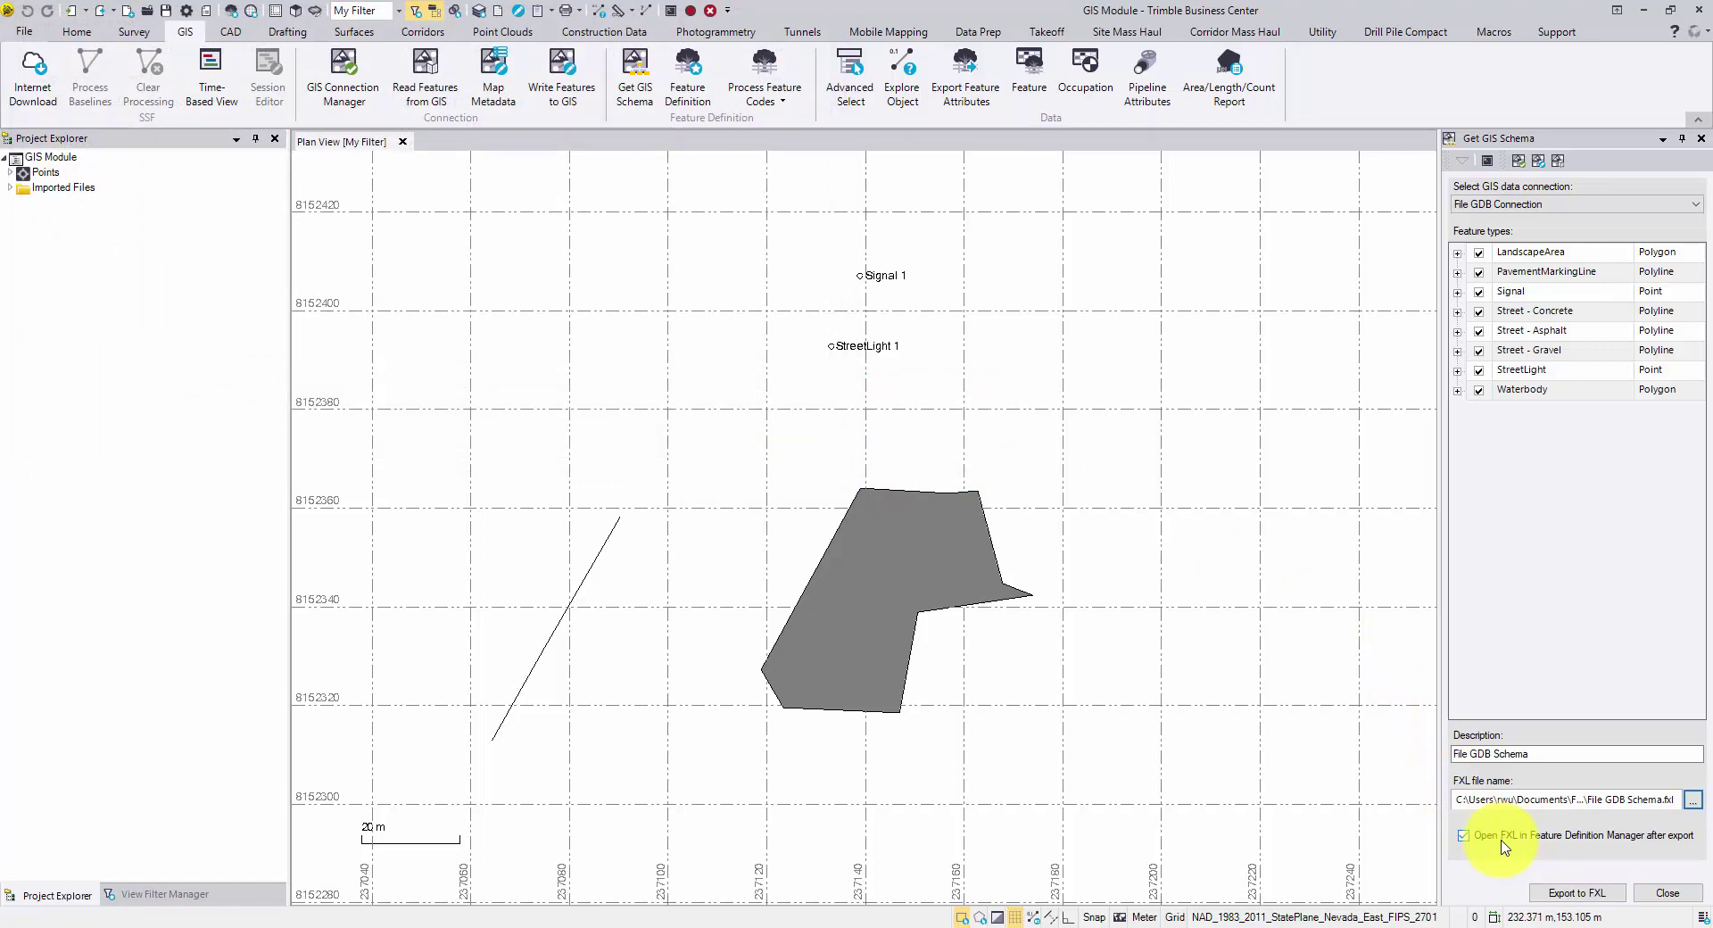
Export to FXL, then view the Signal feature's SIGNALTYPE list values under Unknown without changes.
{"action": "left_click", "coordinate": [1623, 894]}
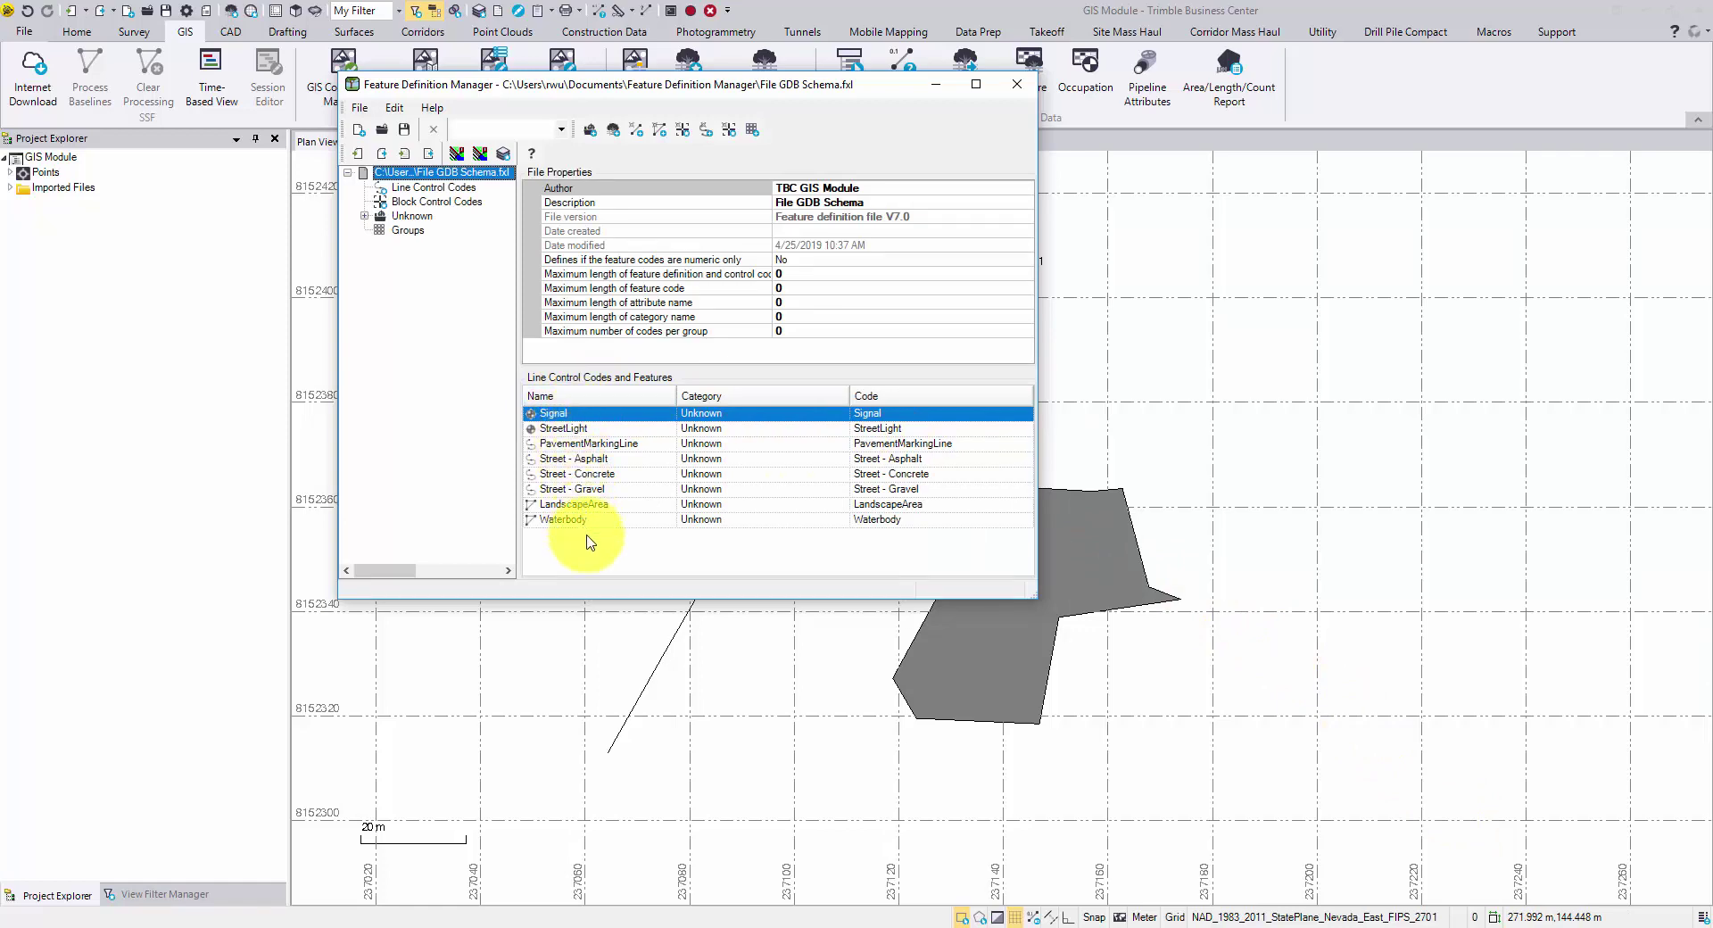
{"action": "left_click", "coordinate": [366, 217]}
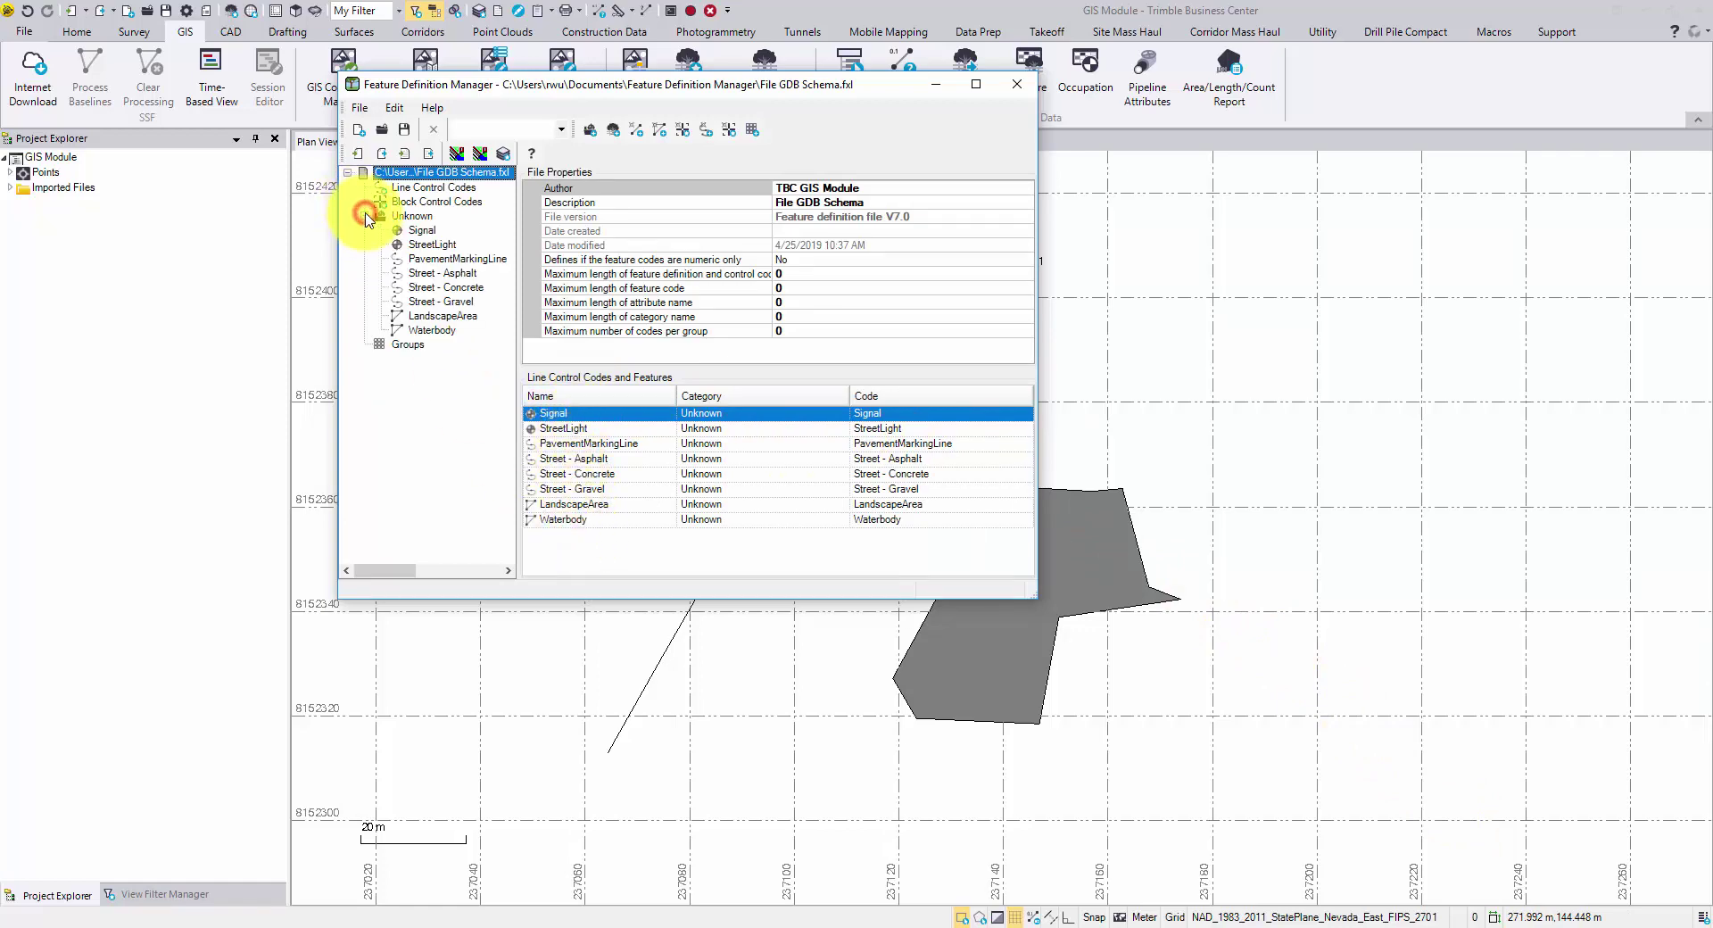
{"action": "left_click", "coordinate": [426, 232]}
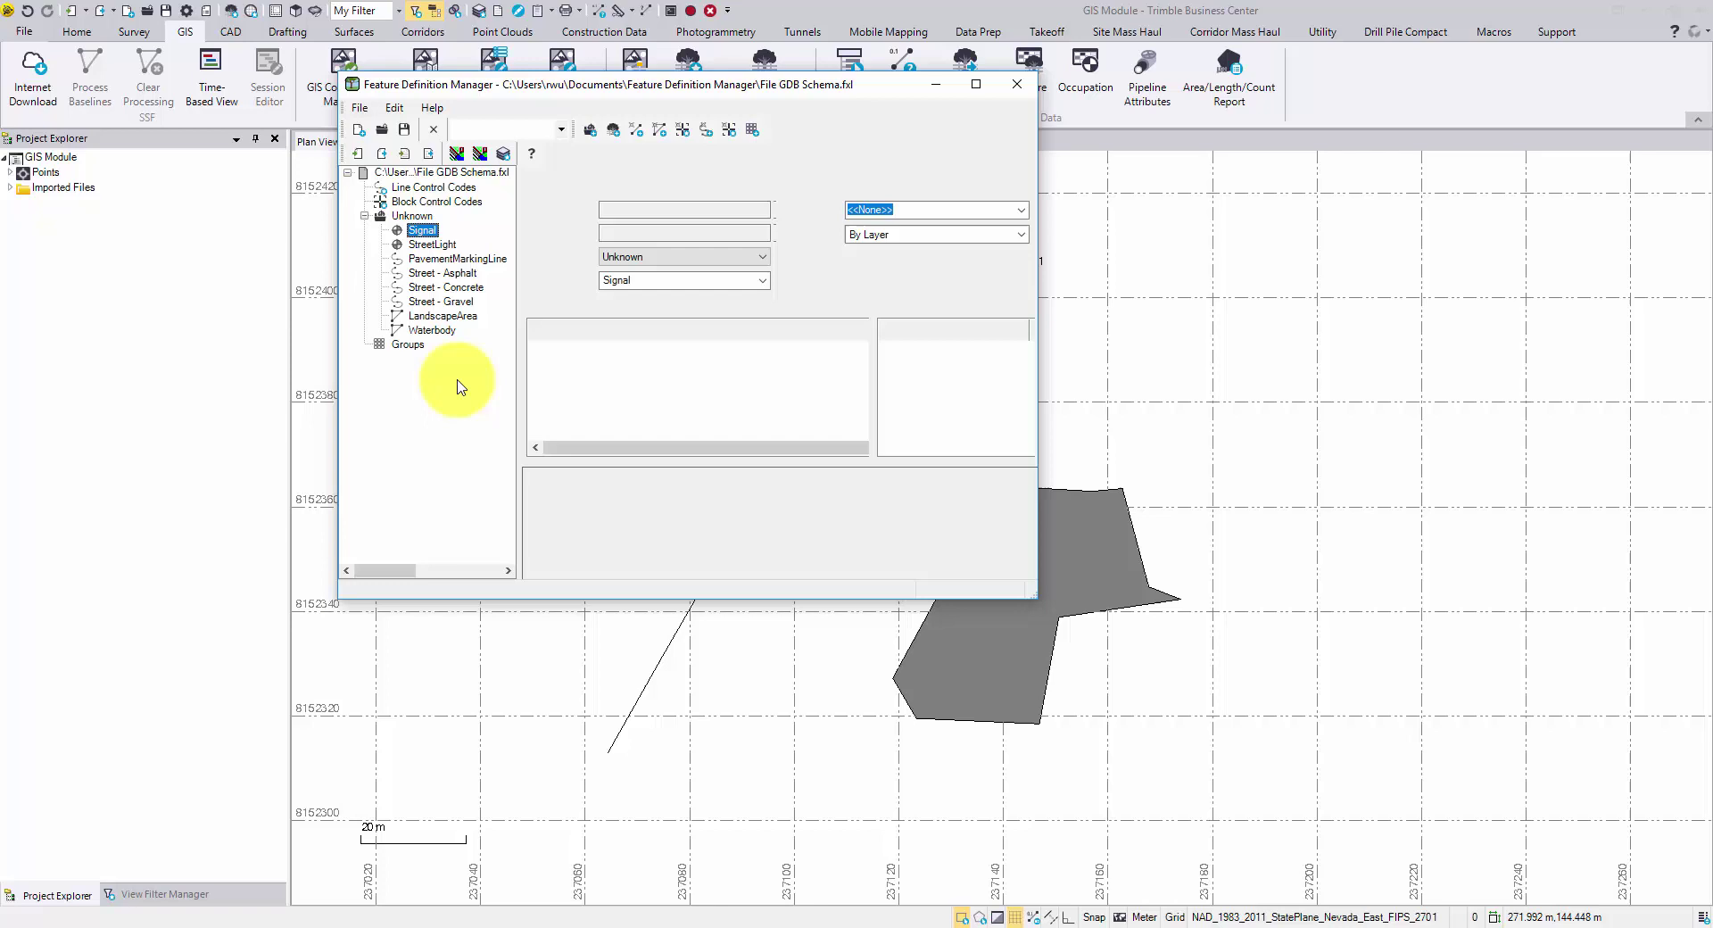
{"action": "left_click_drag", "start_coordinate": [819, 379], "coordinate": [815, 344]}
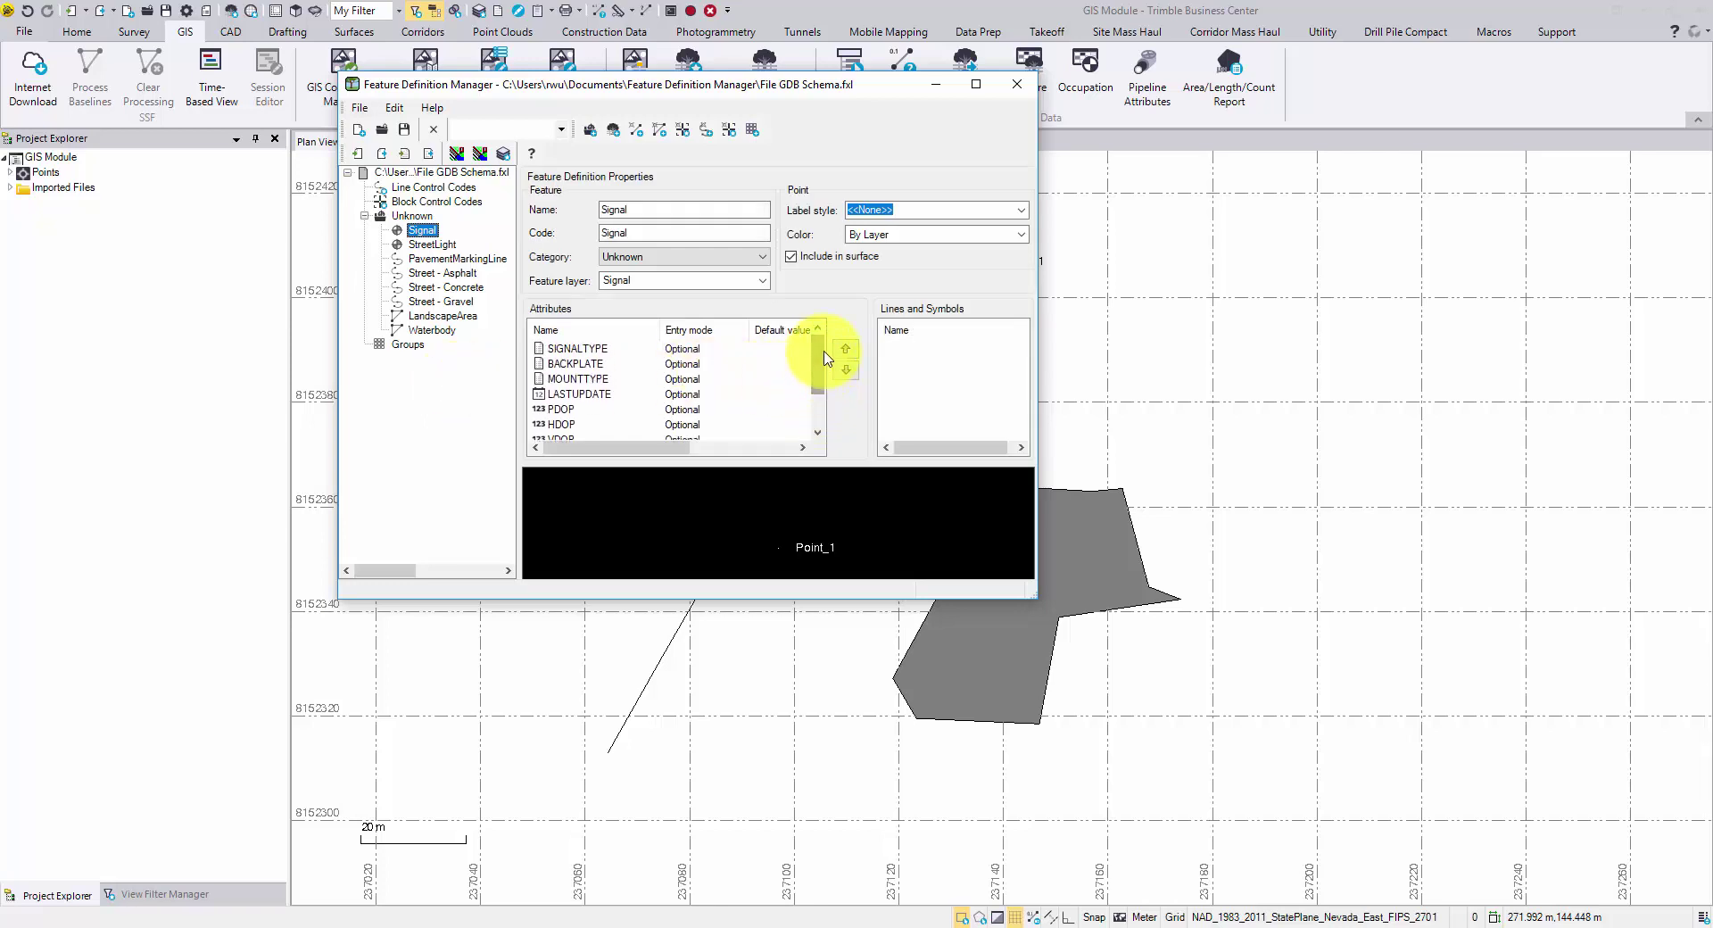
{"action": "left_click", "coordinate": [582, 350]}
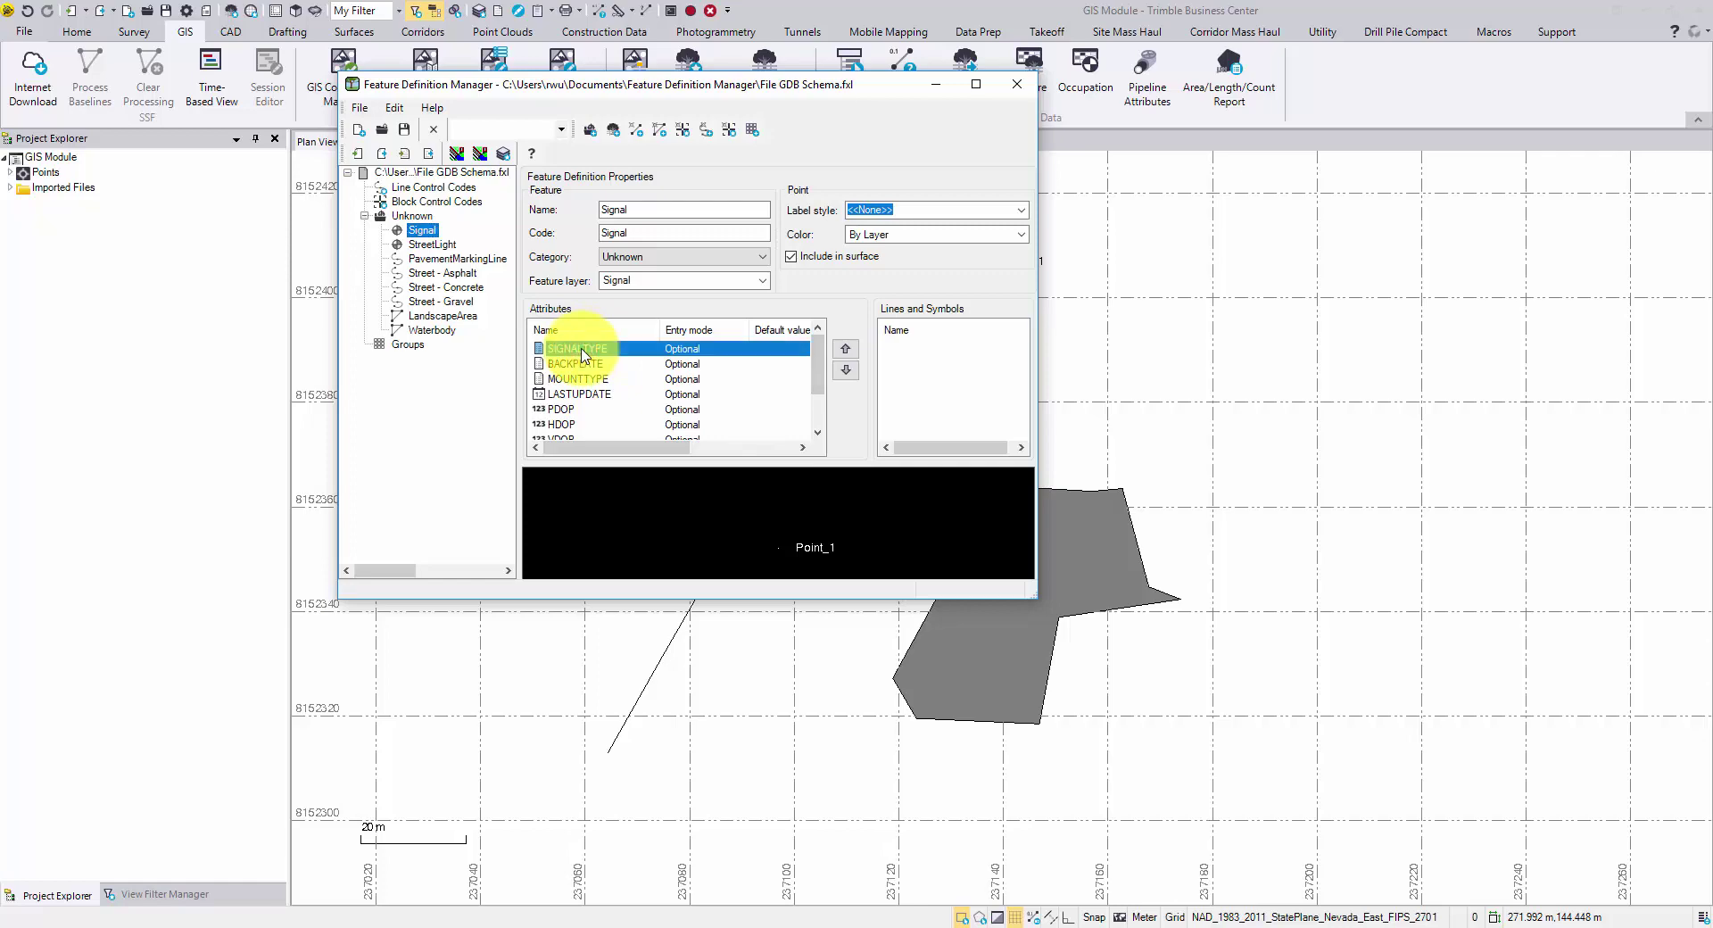
{"action": "double_click", "coordinate": [581, 351]}
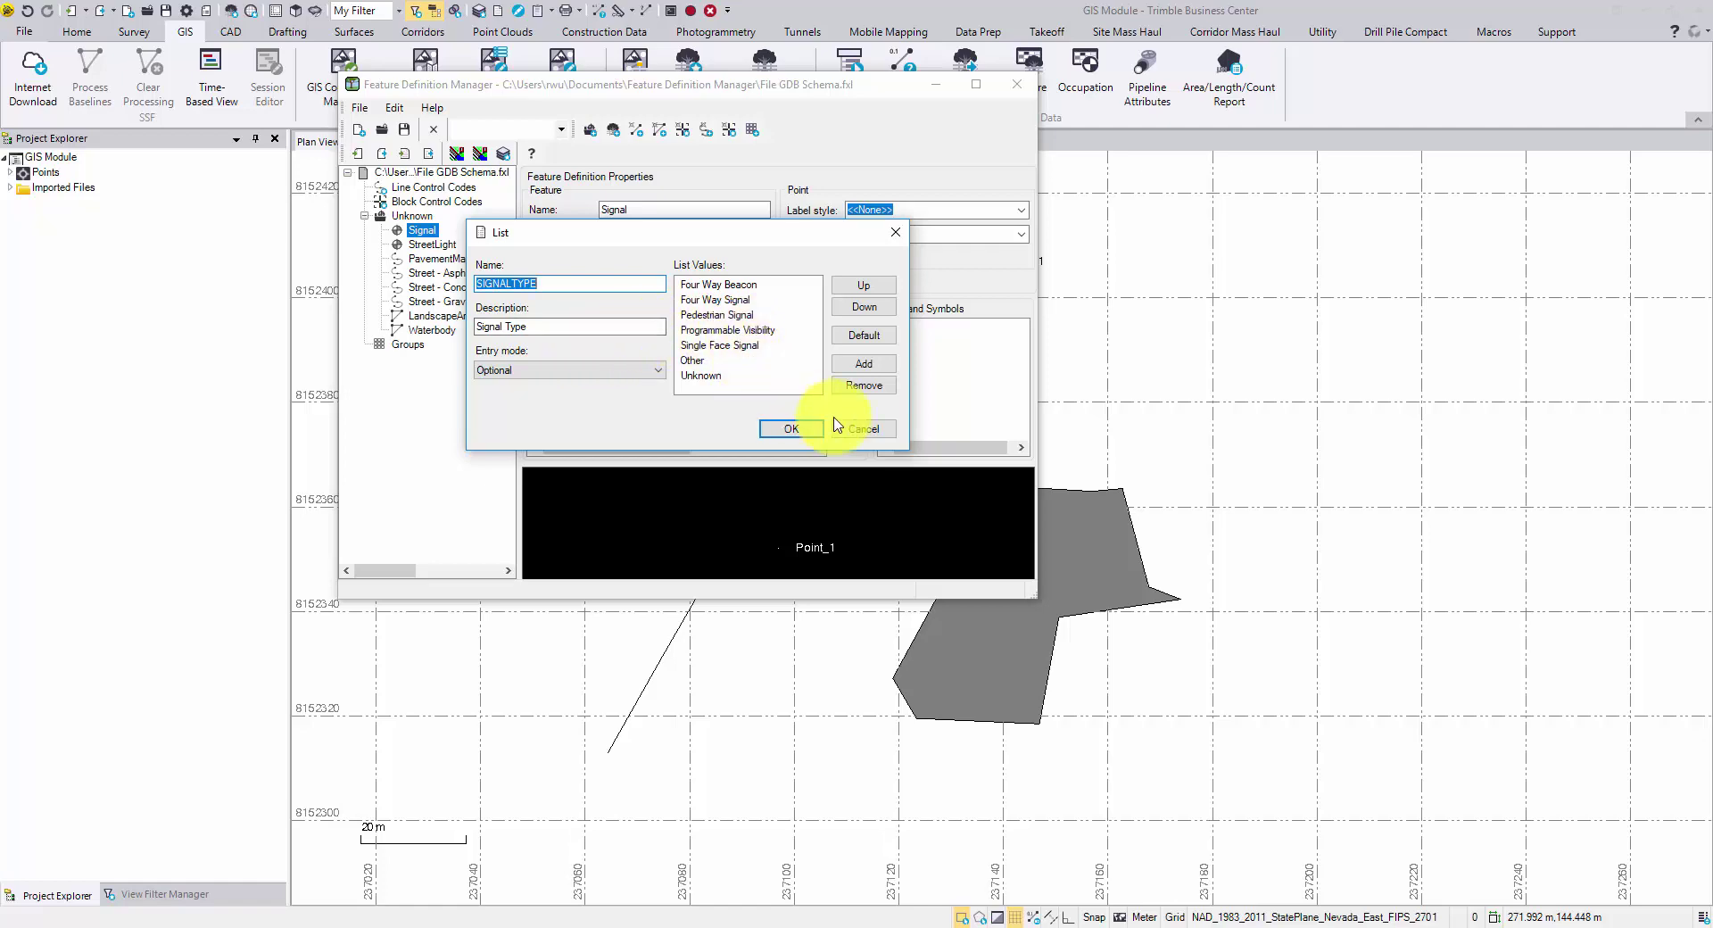
{"action": "left_click", "coordinate": [861, 430]}
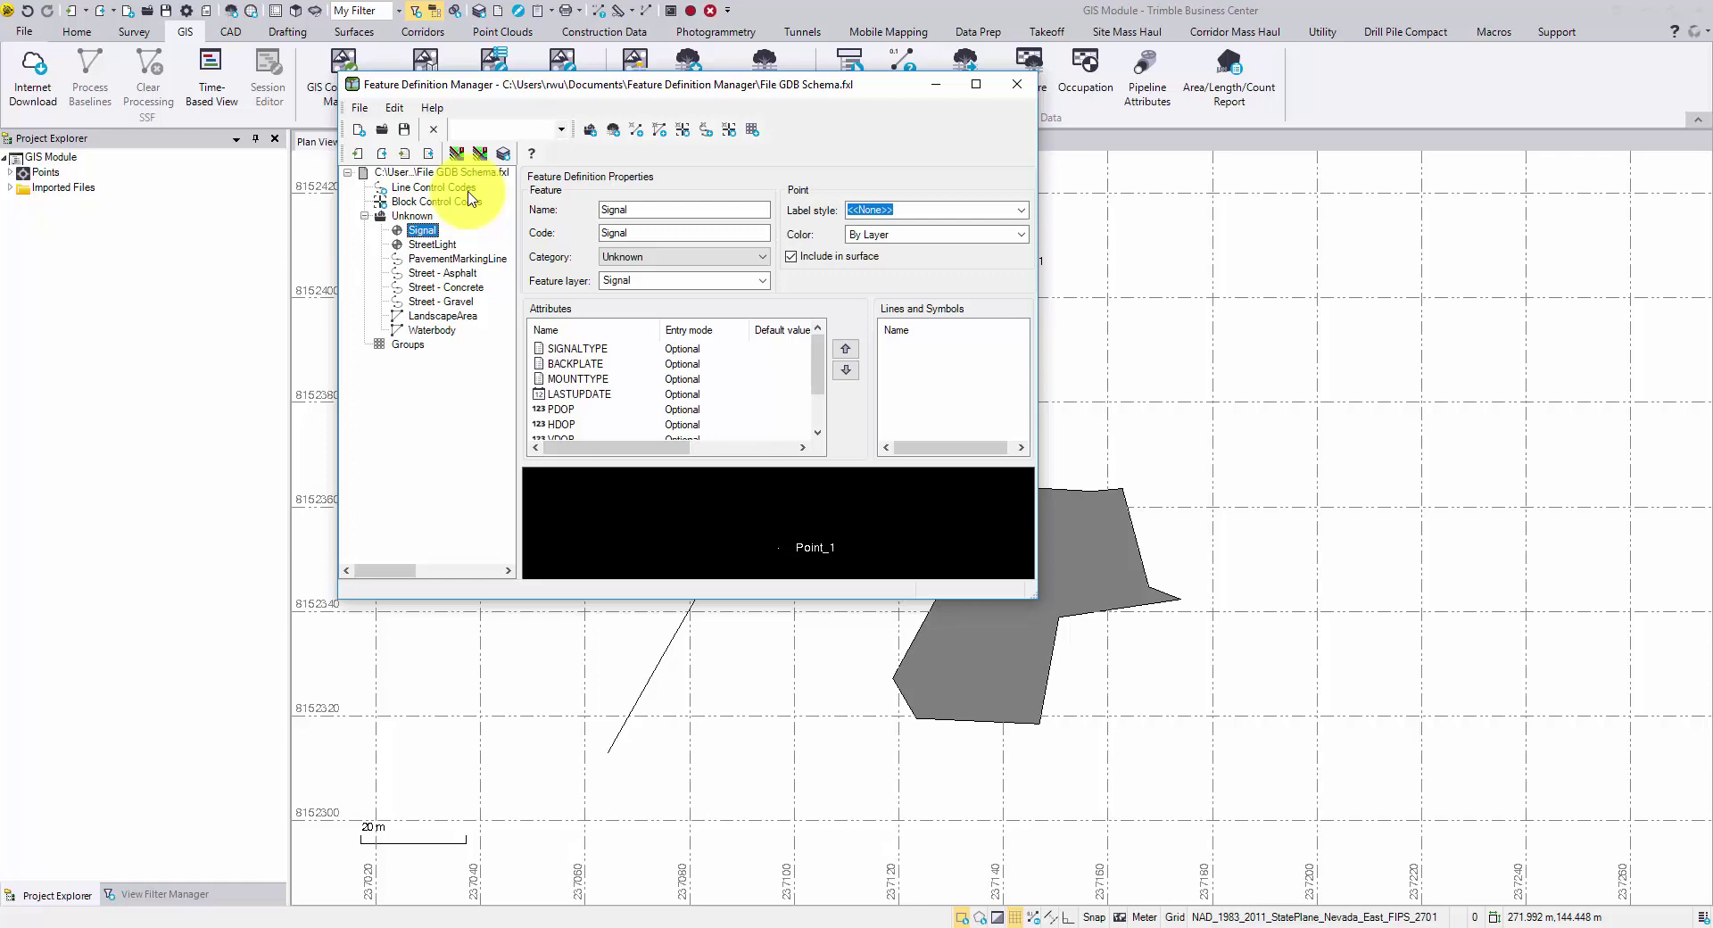
Open GlobalFeatures.fxl and briefly expand its Line Control Codes.
{"action": "left_click", "coordinate": [378, 134]}
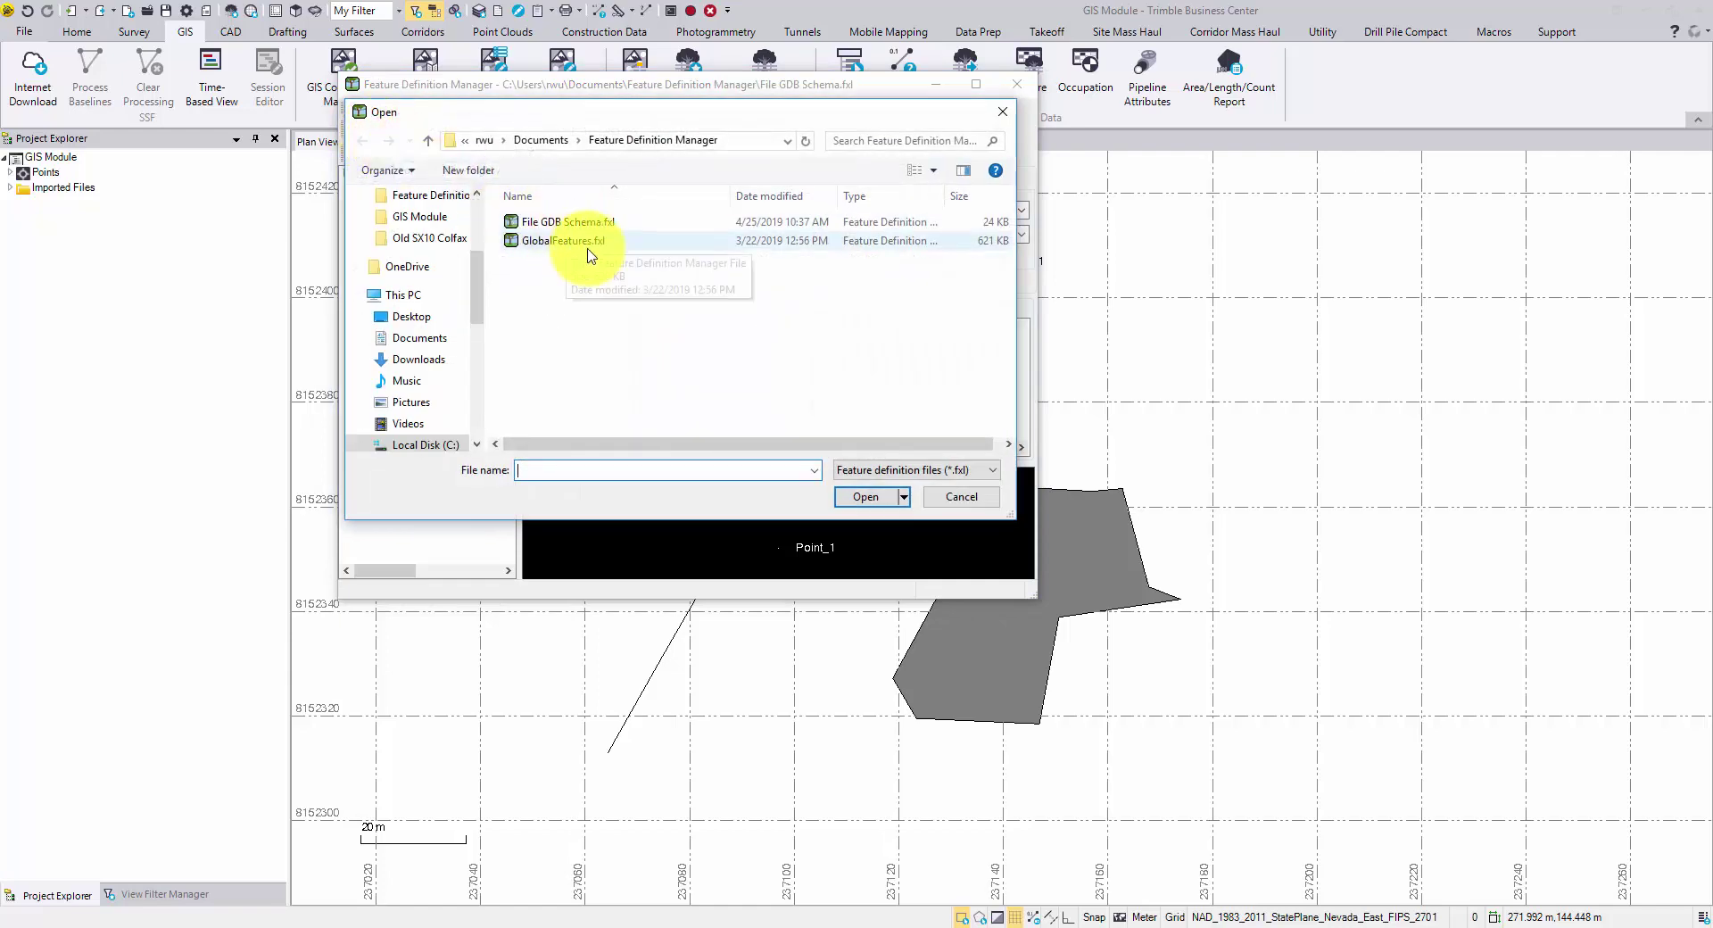
{"action": "left_click", "coordinate": [588, 243]}
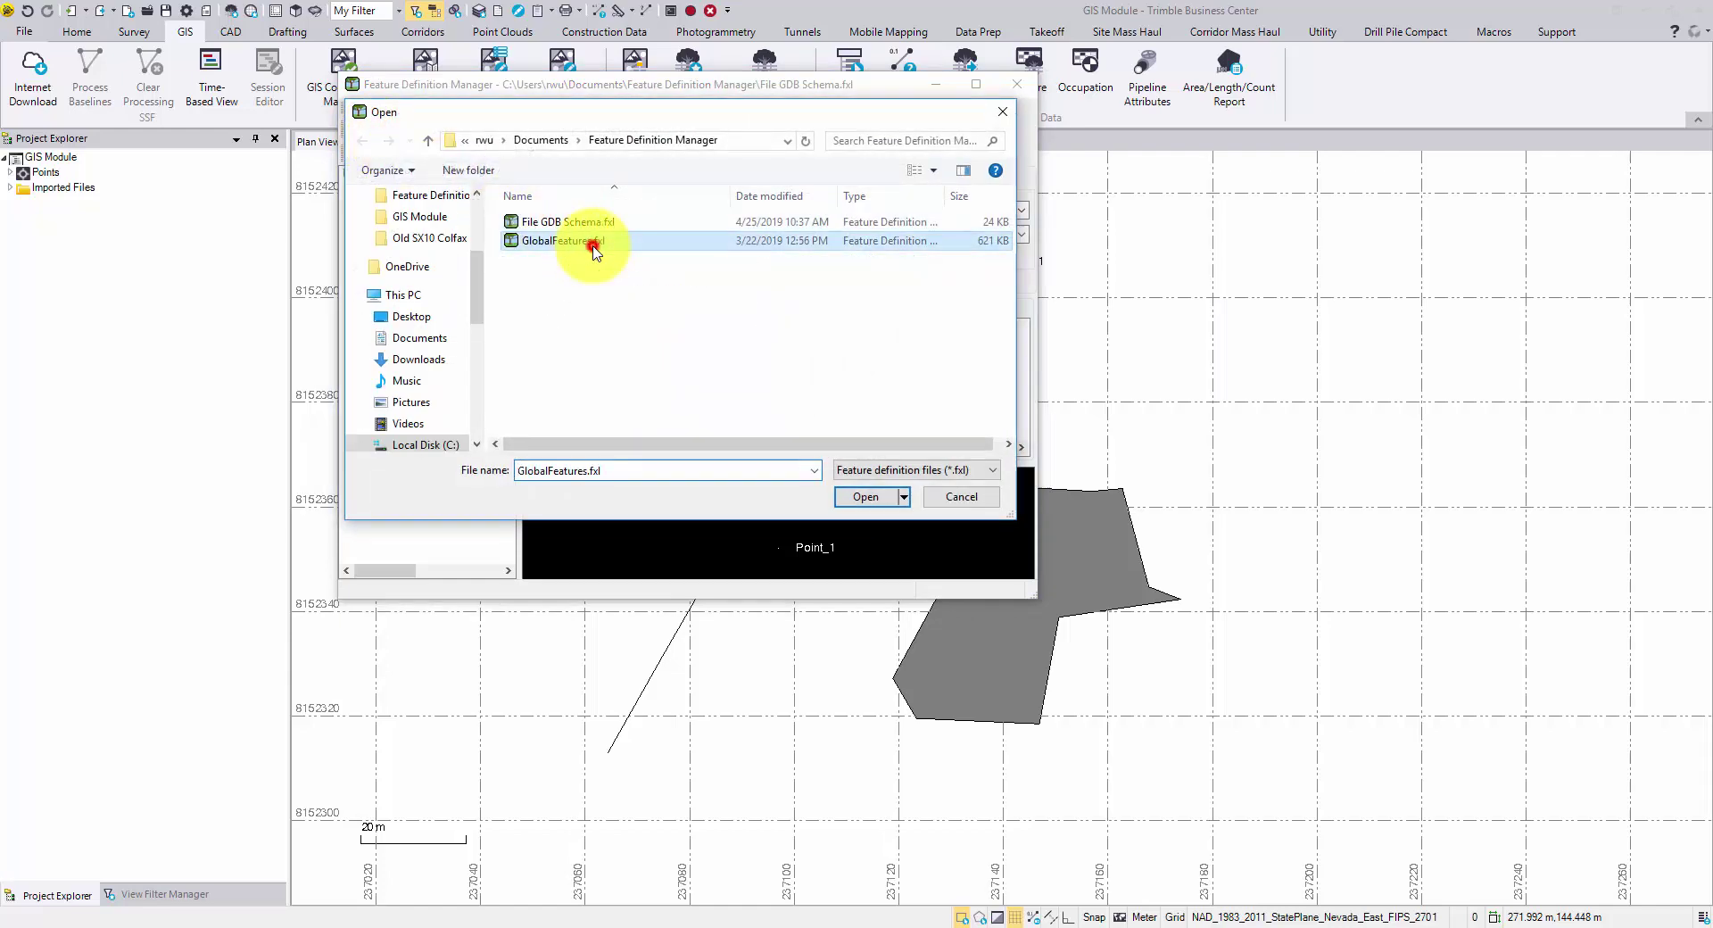
{"action": "left_click", "coordinate": [866, 497]}
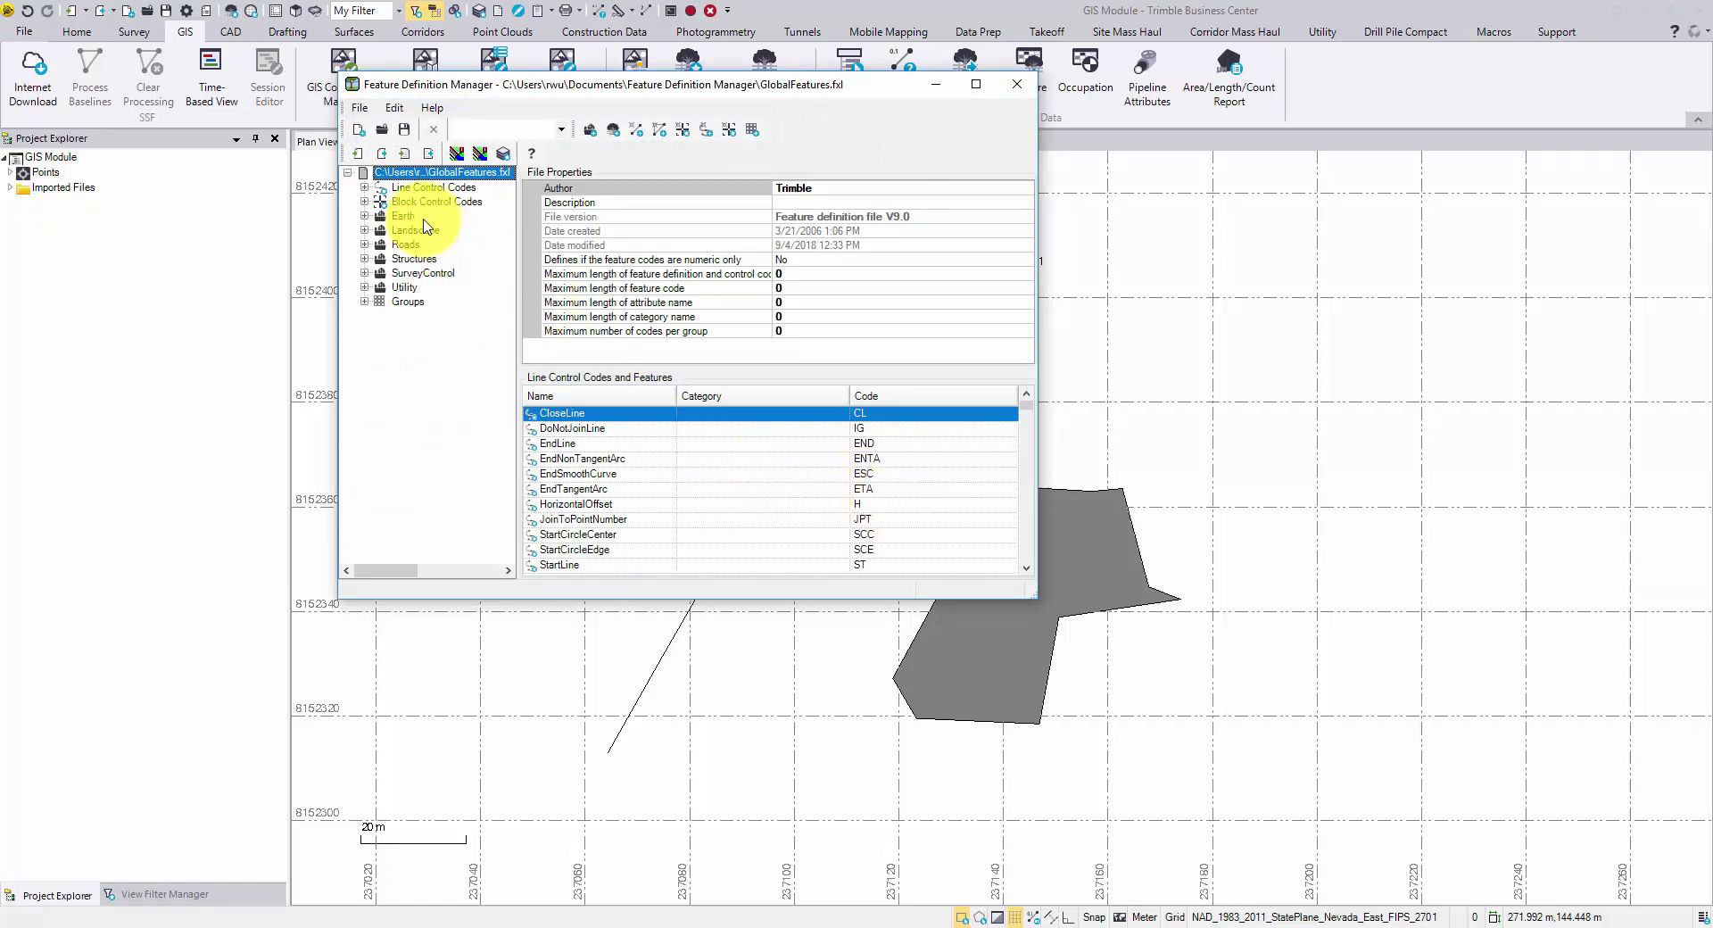
{"action": "left_click", "coordinate": [364, 188]}
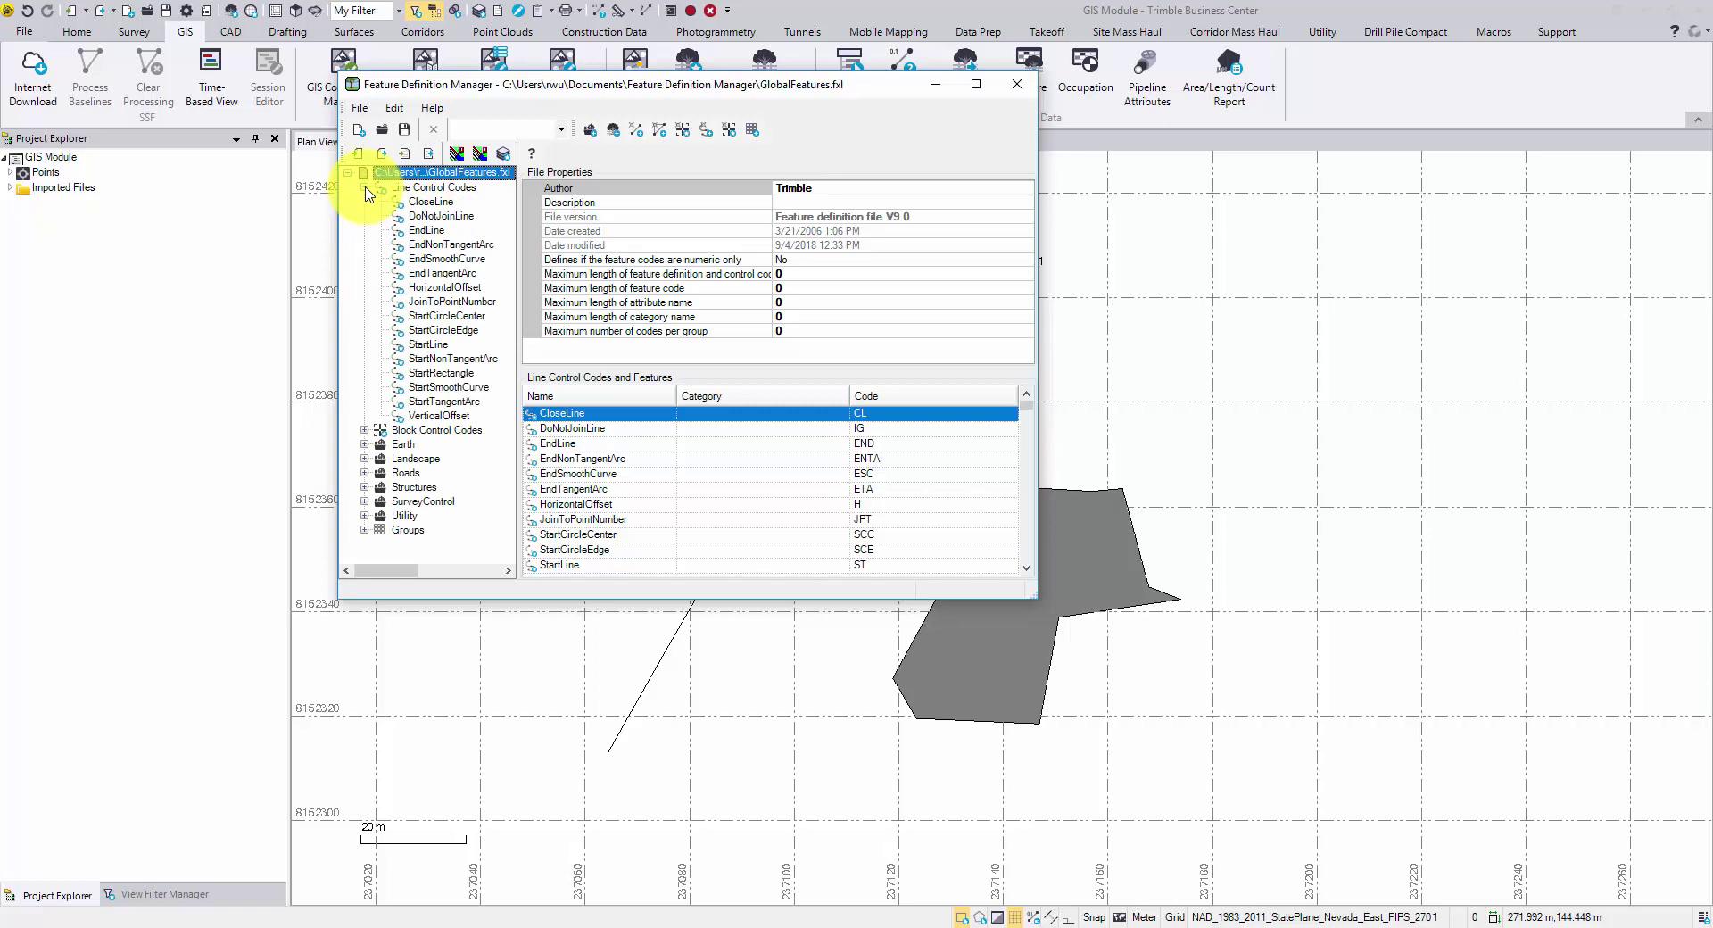
{"action": "left_click", "coordinate": [364, 187]}
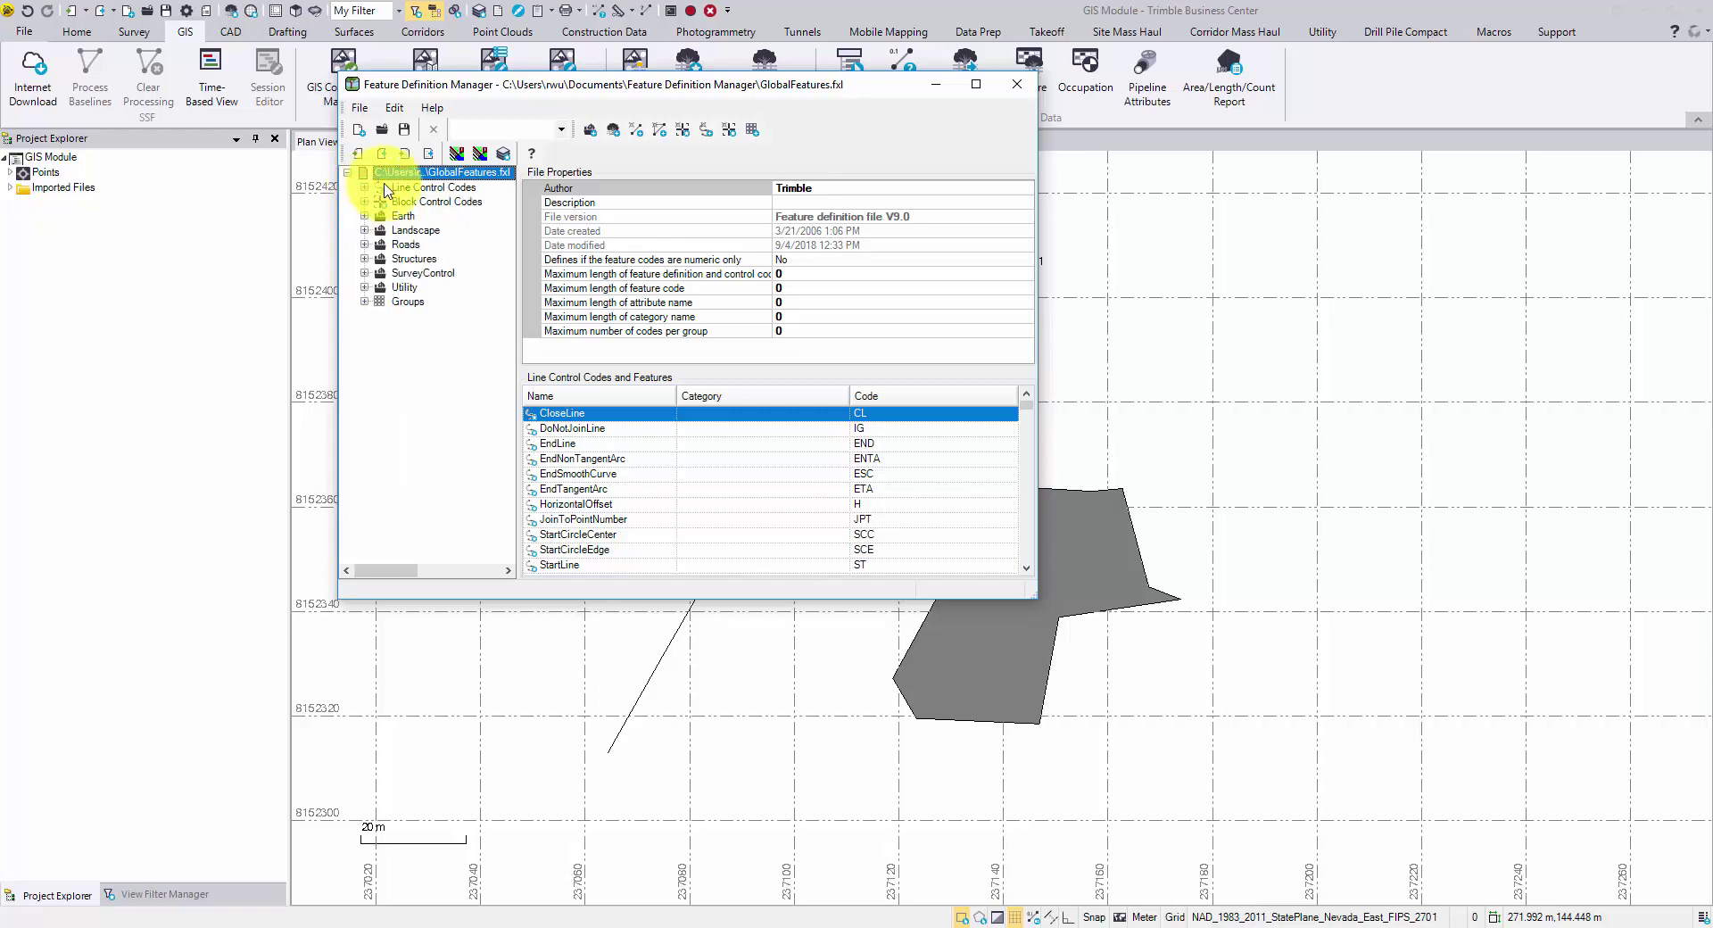
Start a custom CSV export targeting Line Control Codes.csv.
{"action": "left_click", "coordinate": [427, 157]}
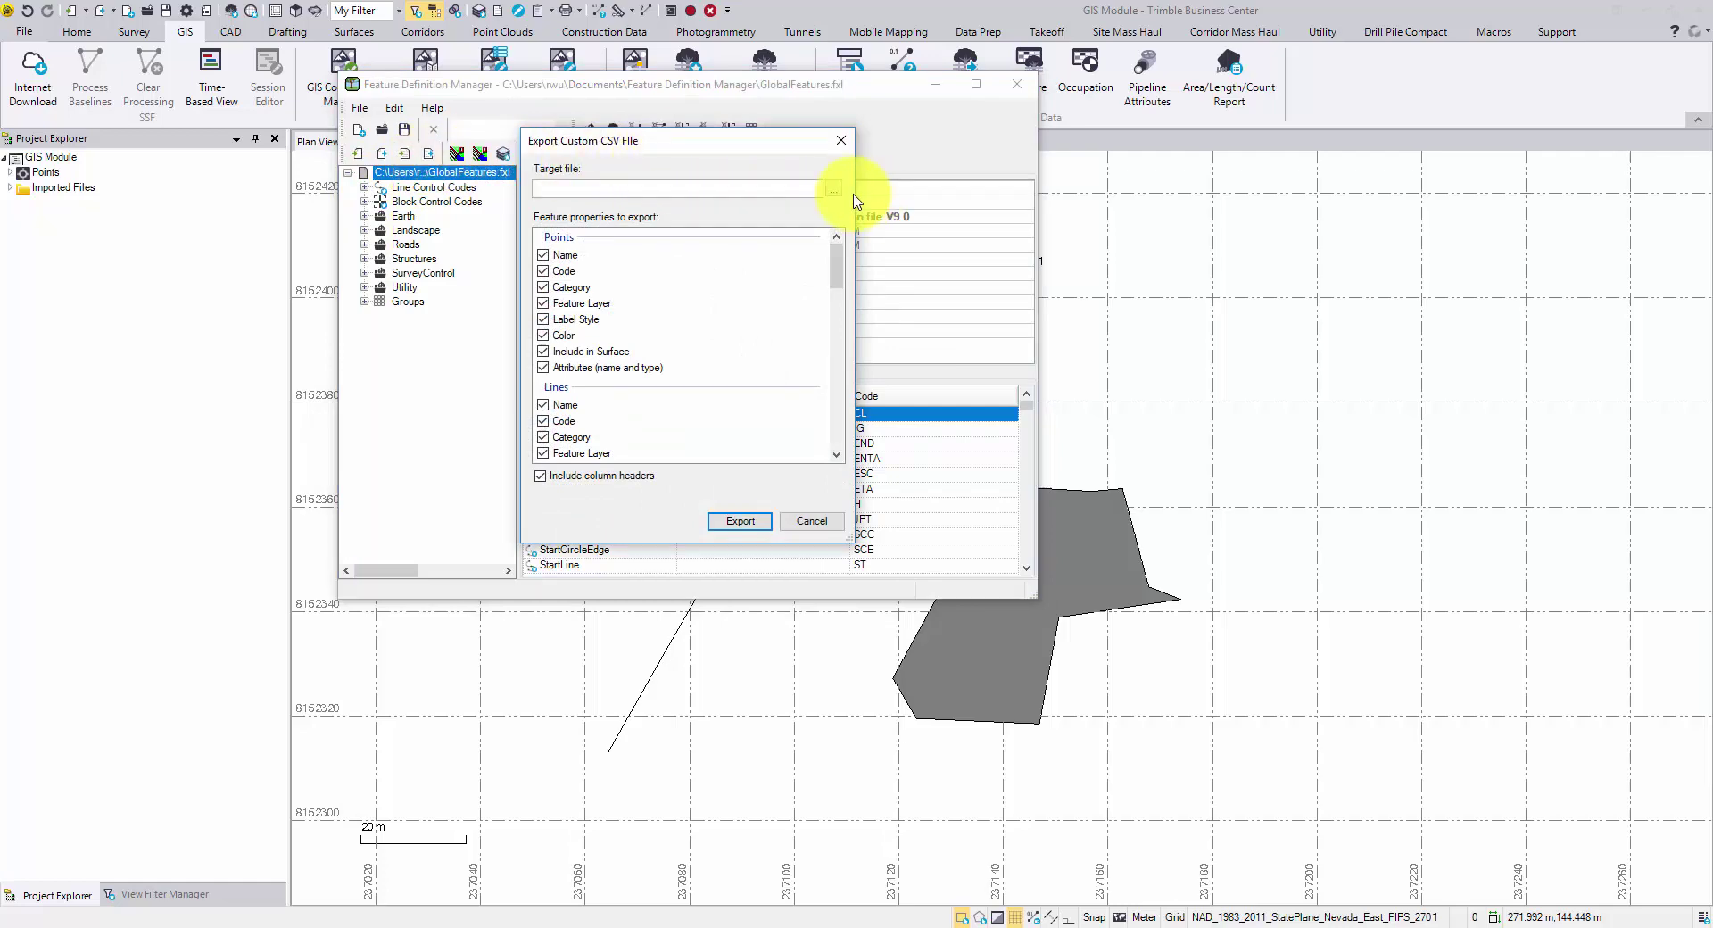
{"action": "left_click", "coordinate": [842, 194]}
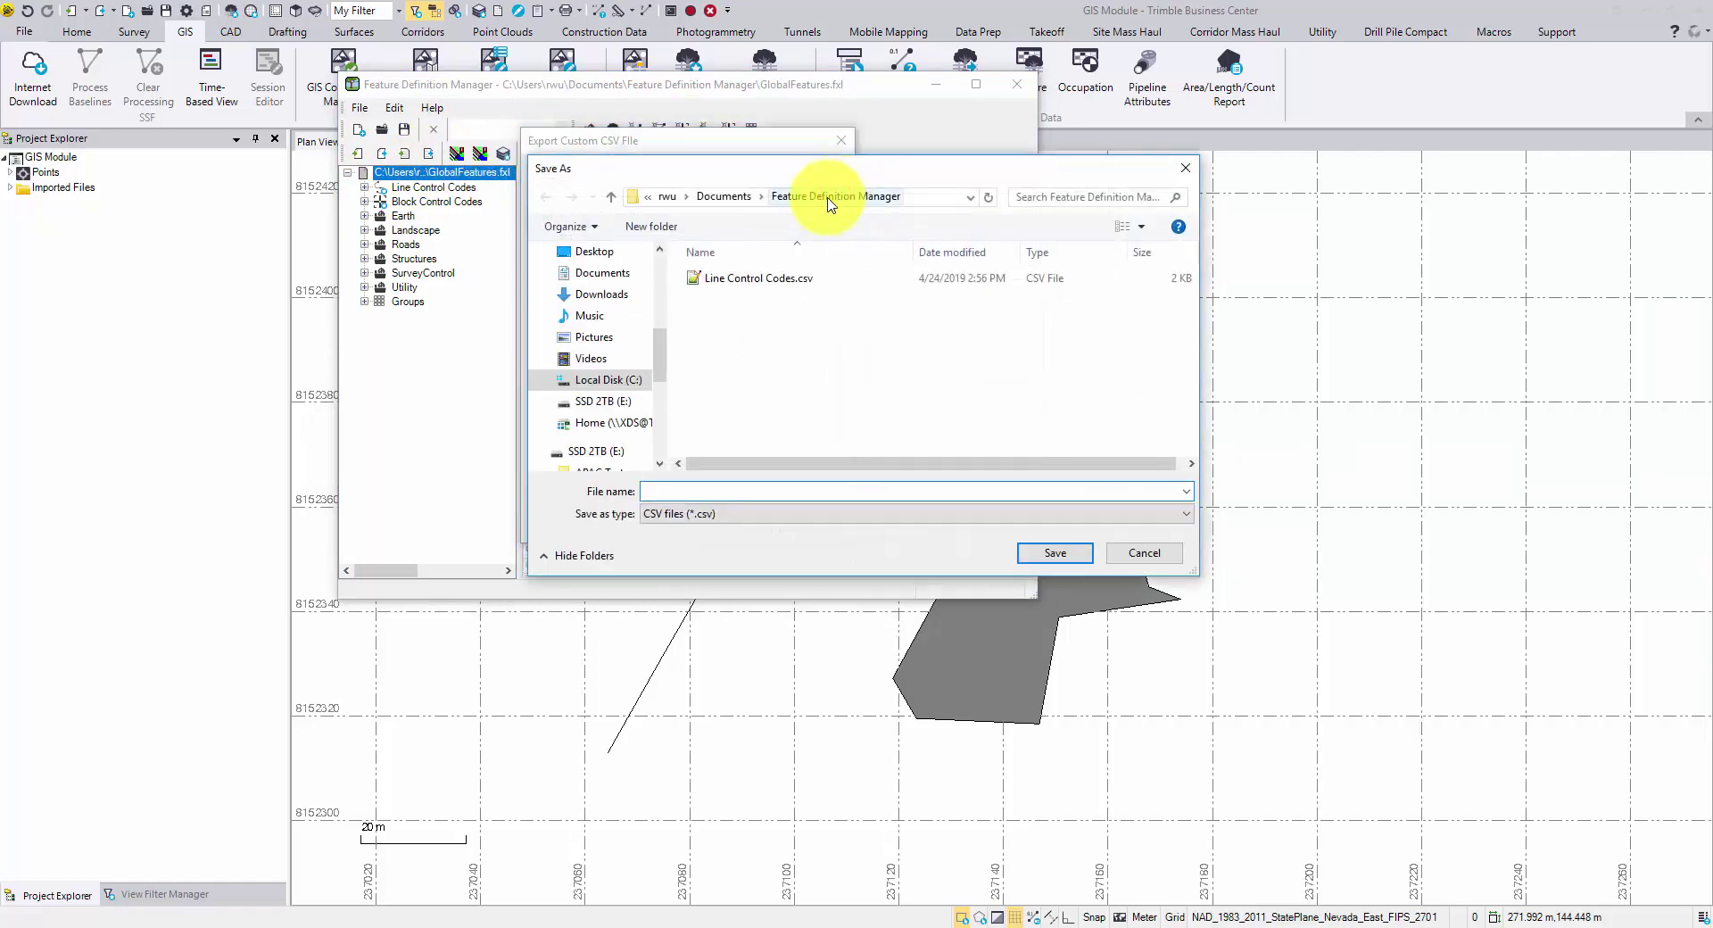
{"action": "left_click", "coordinate": [758, 278]}
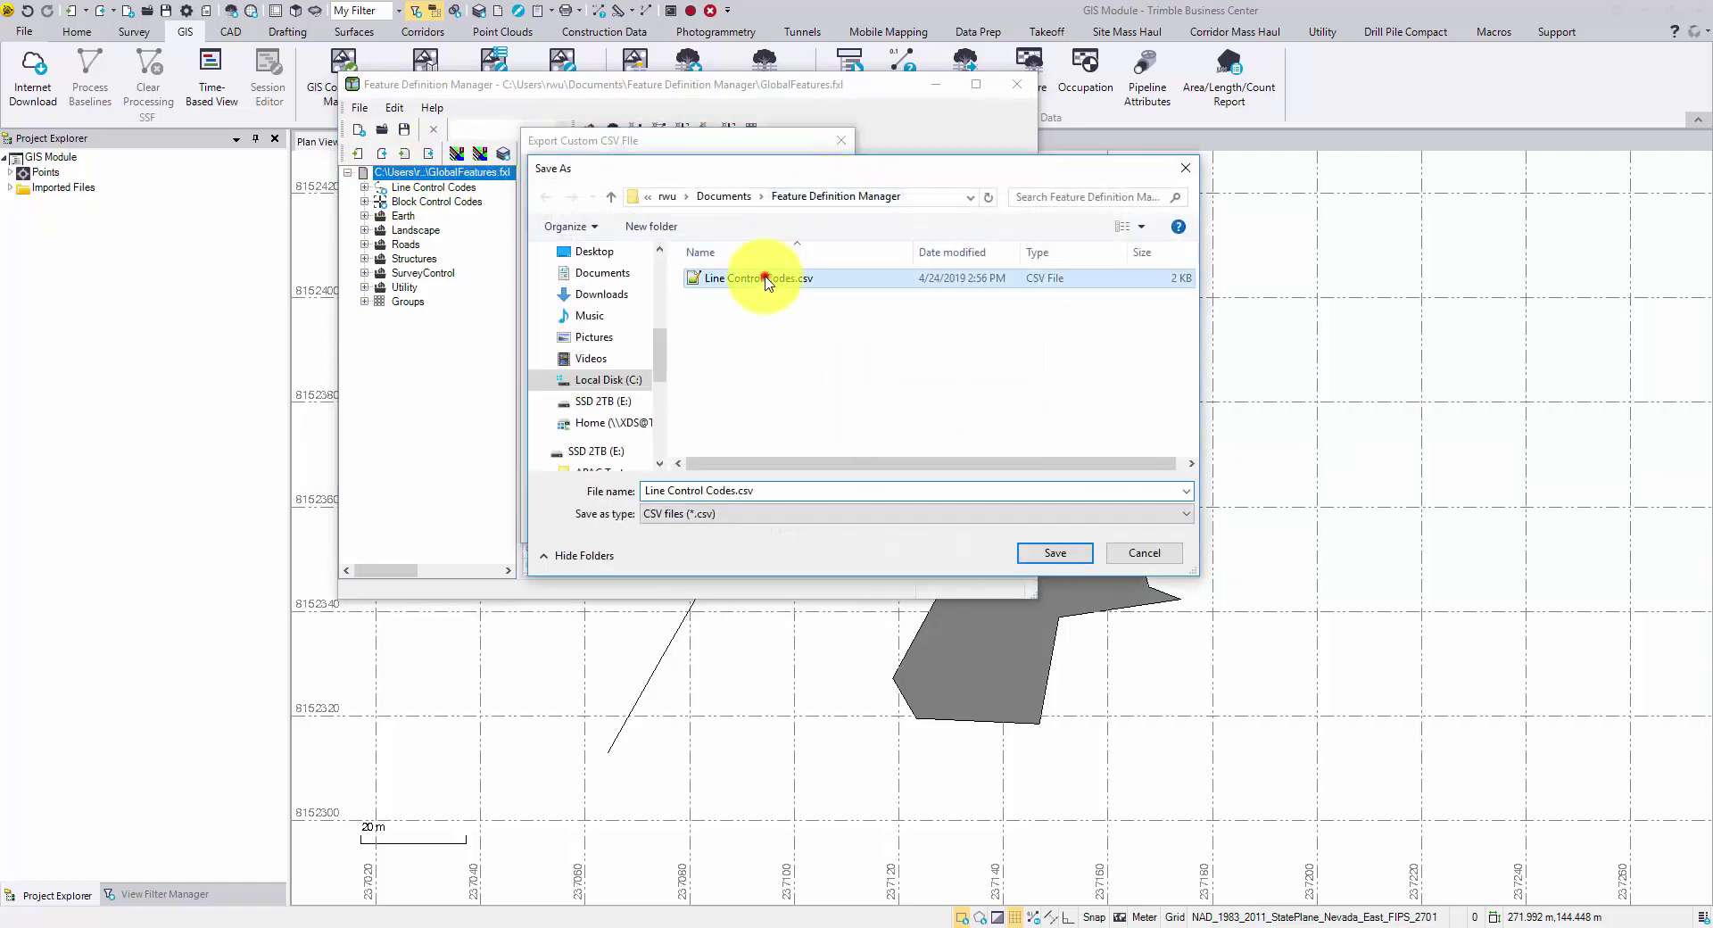
{"action": "left_click", "coordinate": [1069, 556]}
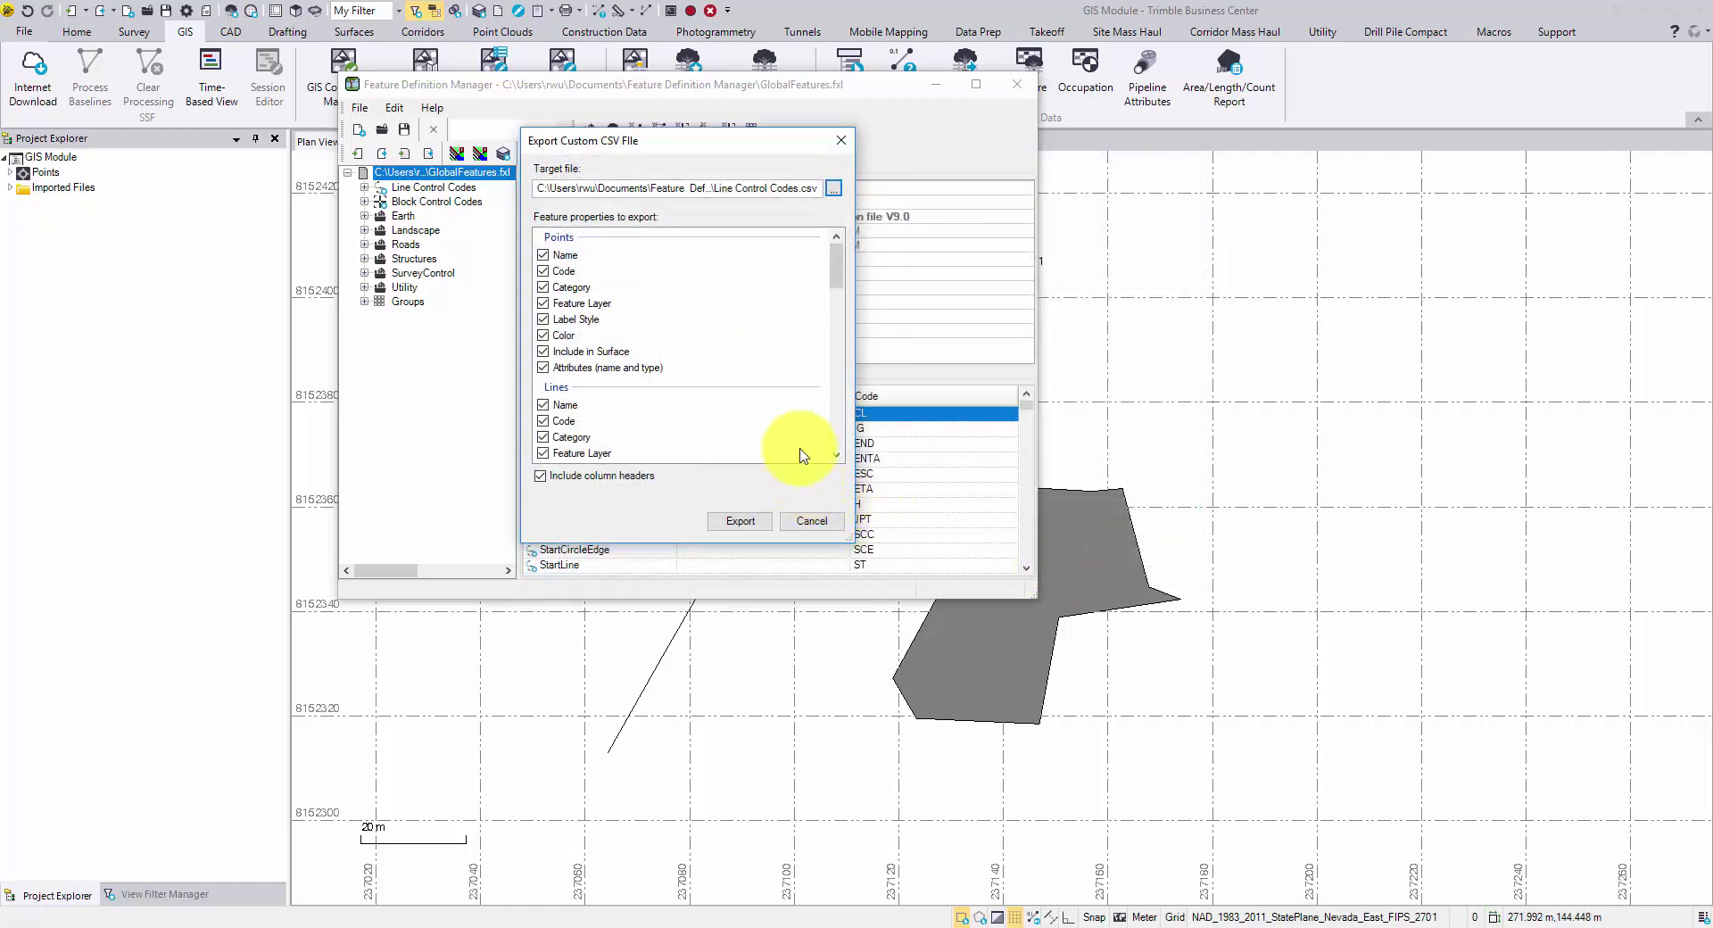
Export only control line codes' Name, Code and Action, overwriting Line Control Codes.csv.
{"action": "right_click", "coordinate": [749, 328]}
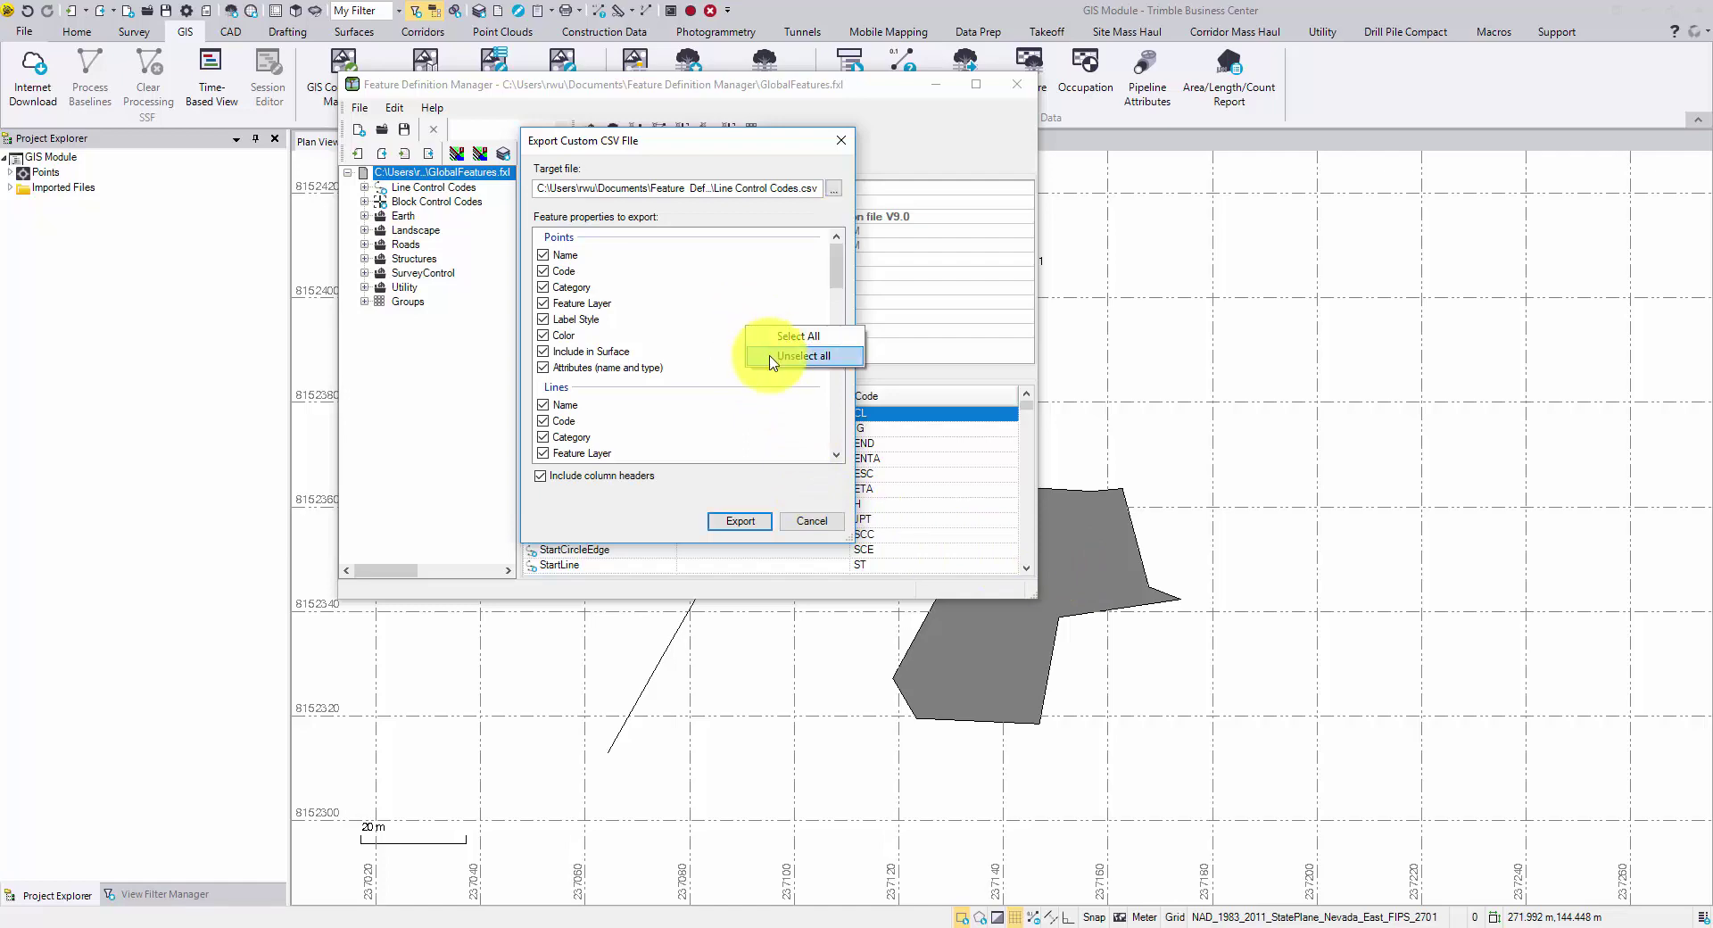
{"action": "left_click", "coordinate": [772, 356]}
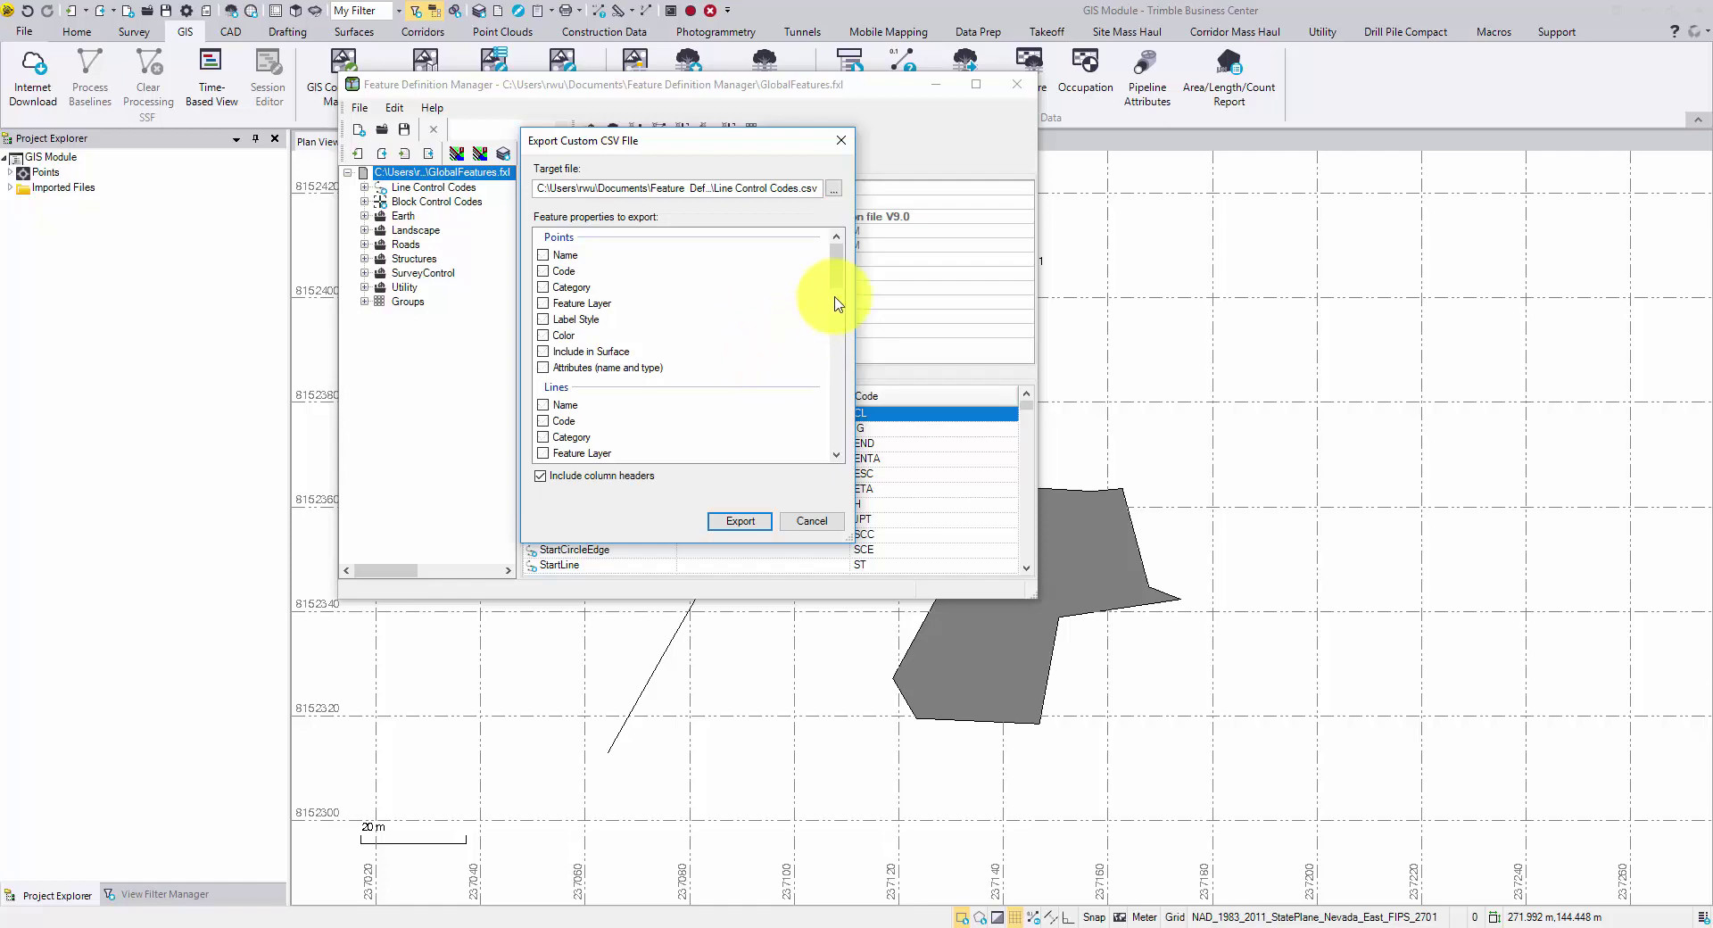
{"action": "left_click_drag", "start_coordinate": [834, 261], "coordinate": [847, 444]}
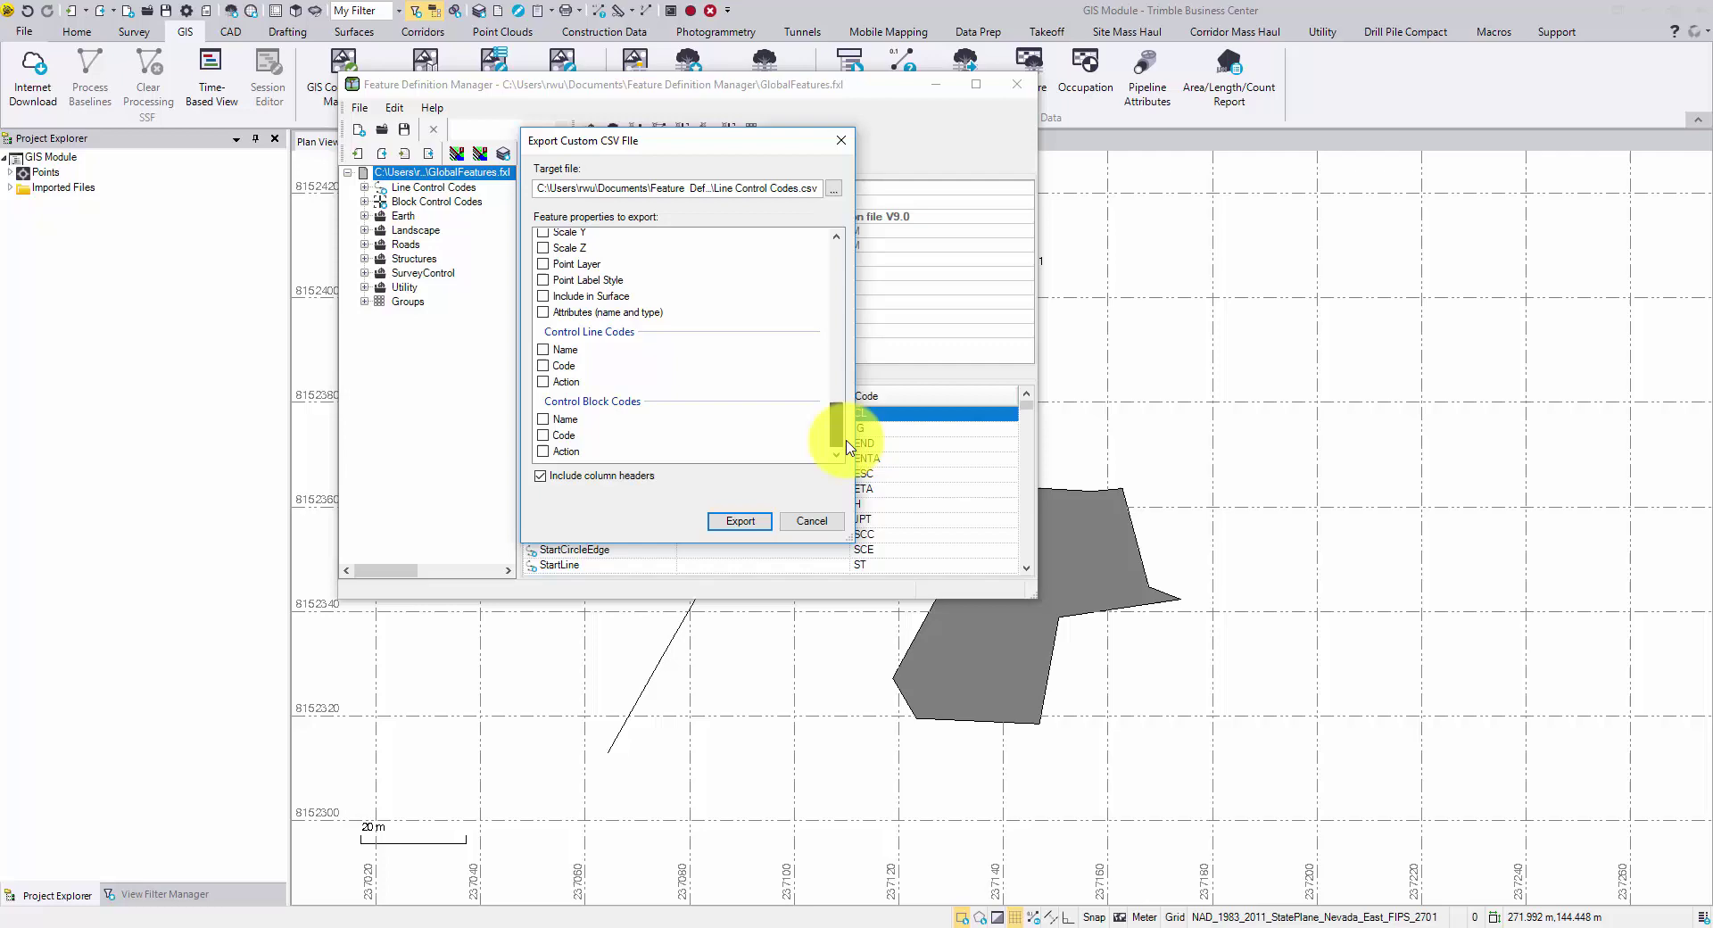
{"action": "left_click", "coordinate": [543, 348]}
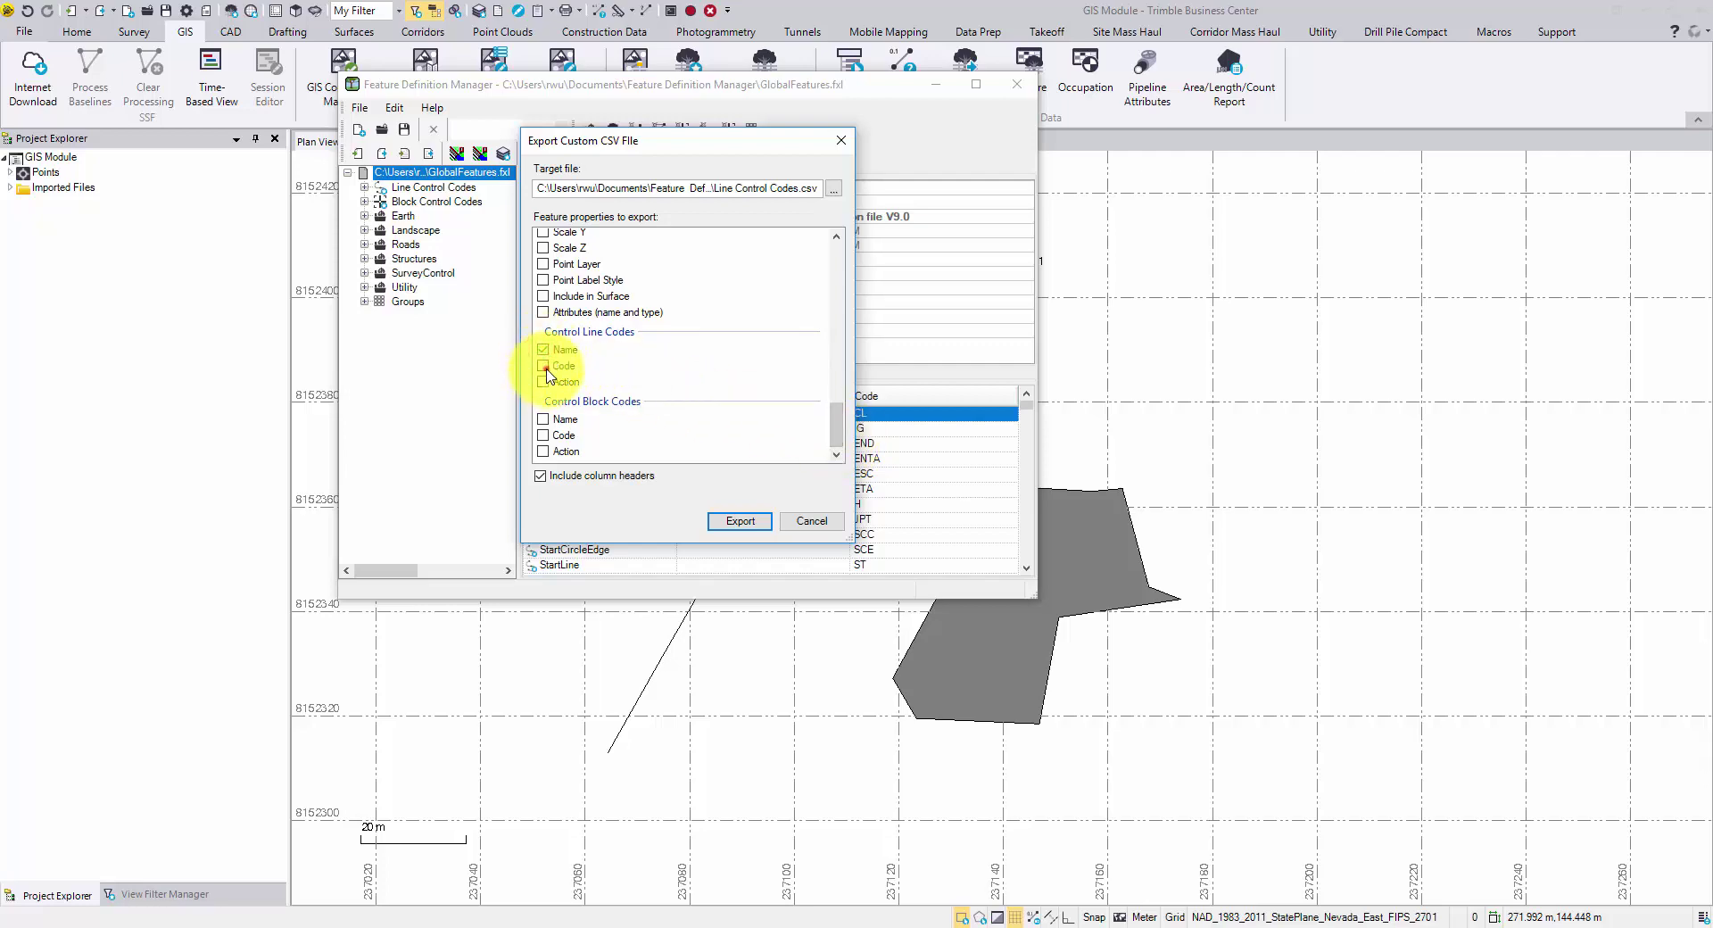
{"action": "left_click", "coordinate": [544, 366]}
{"action": "left_click", "coordinate": [543, 381]}
{"action": "left_click", "coordinate": [740, 521]}
{"action": "left_click", "coordinate": [745, 524]}
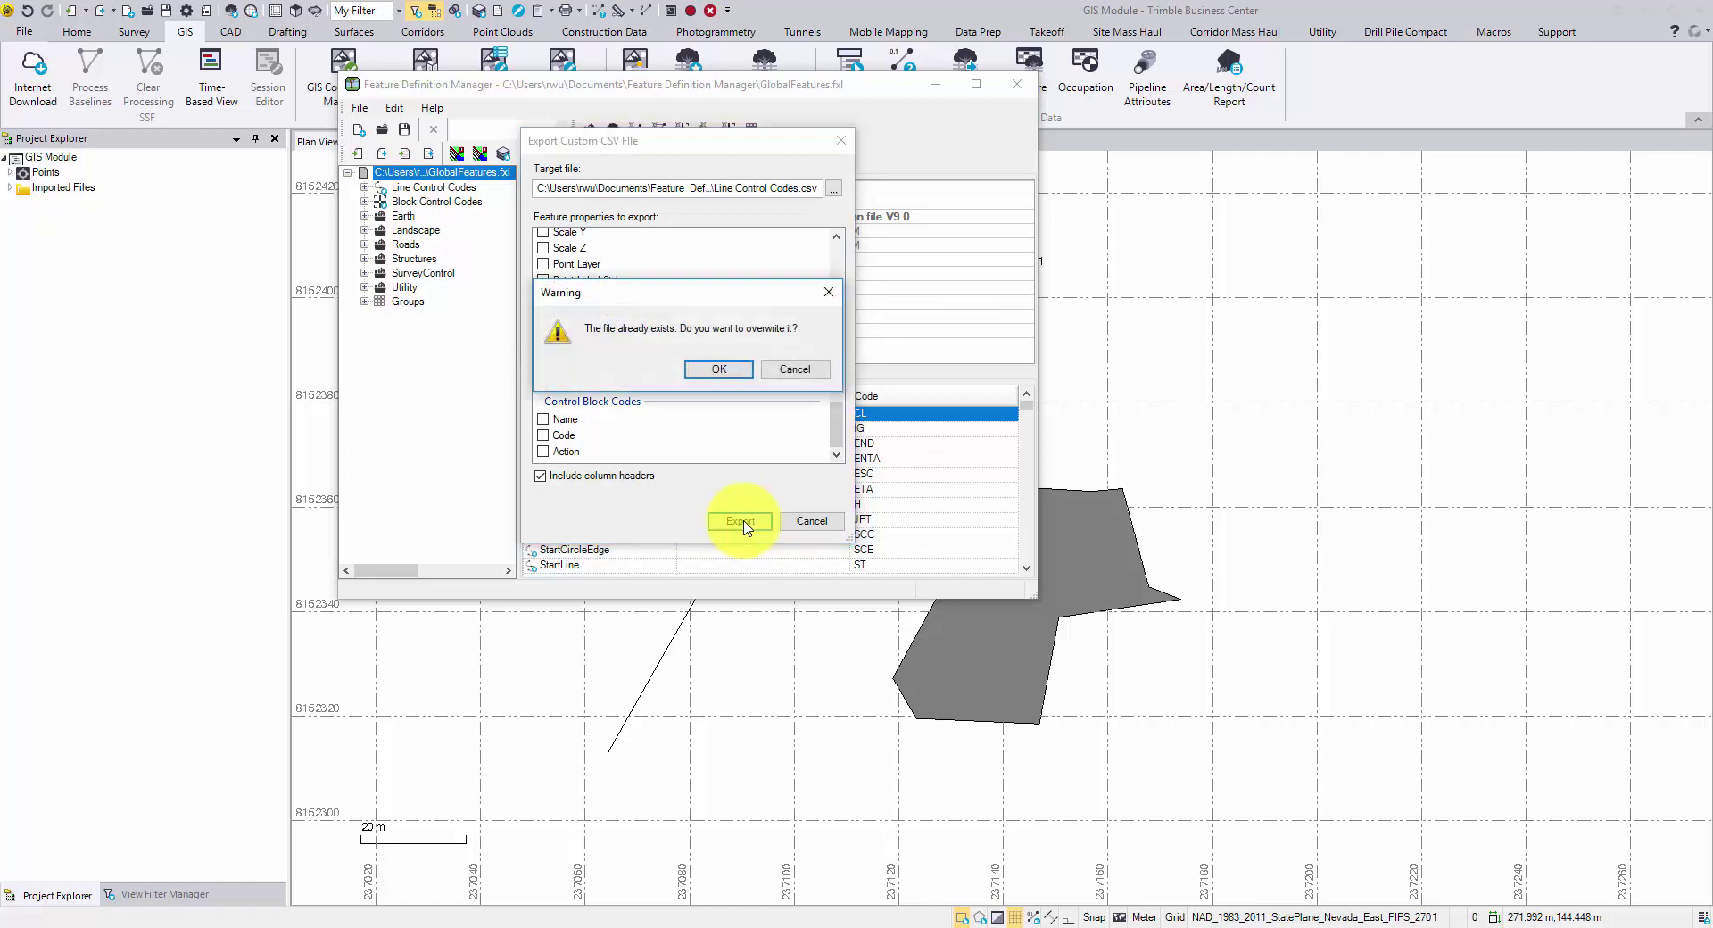
{"action": "left_click", "coordinate": [719, 372]}
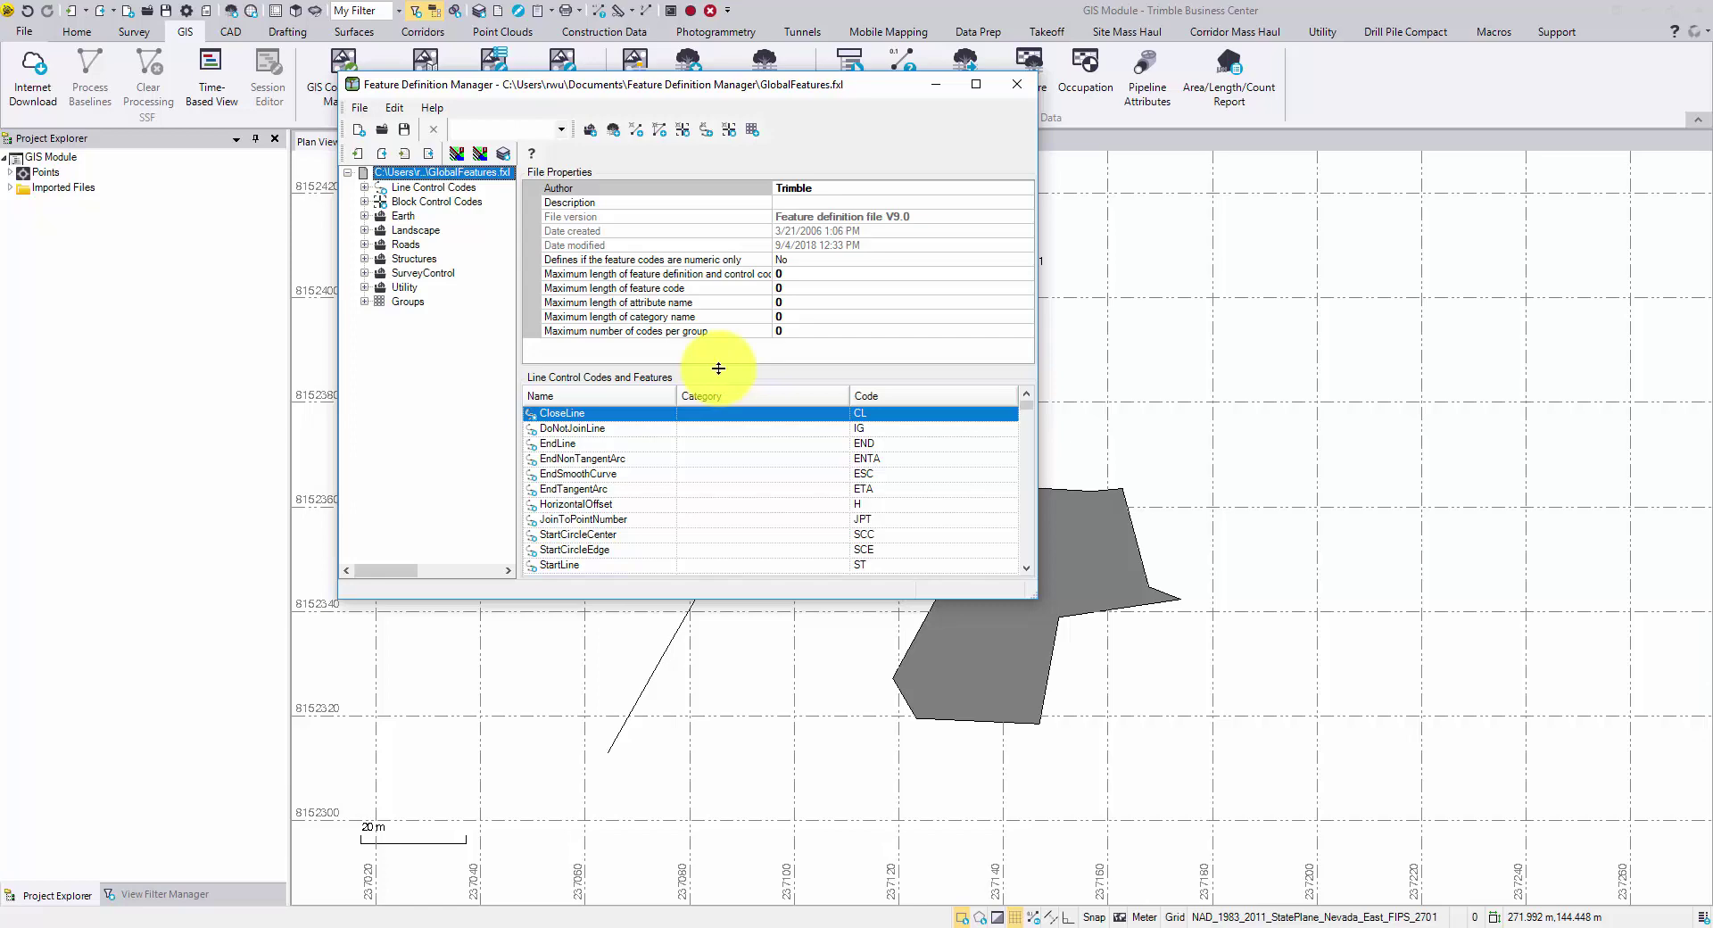
Open File GDB Schema.fxl in Feature Definition Manager.
{"action": "left_click", "coordinate": [382, 130]}
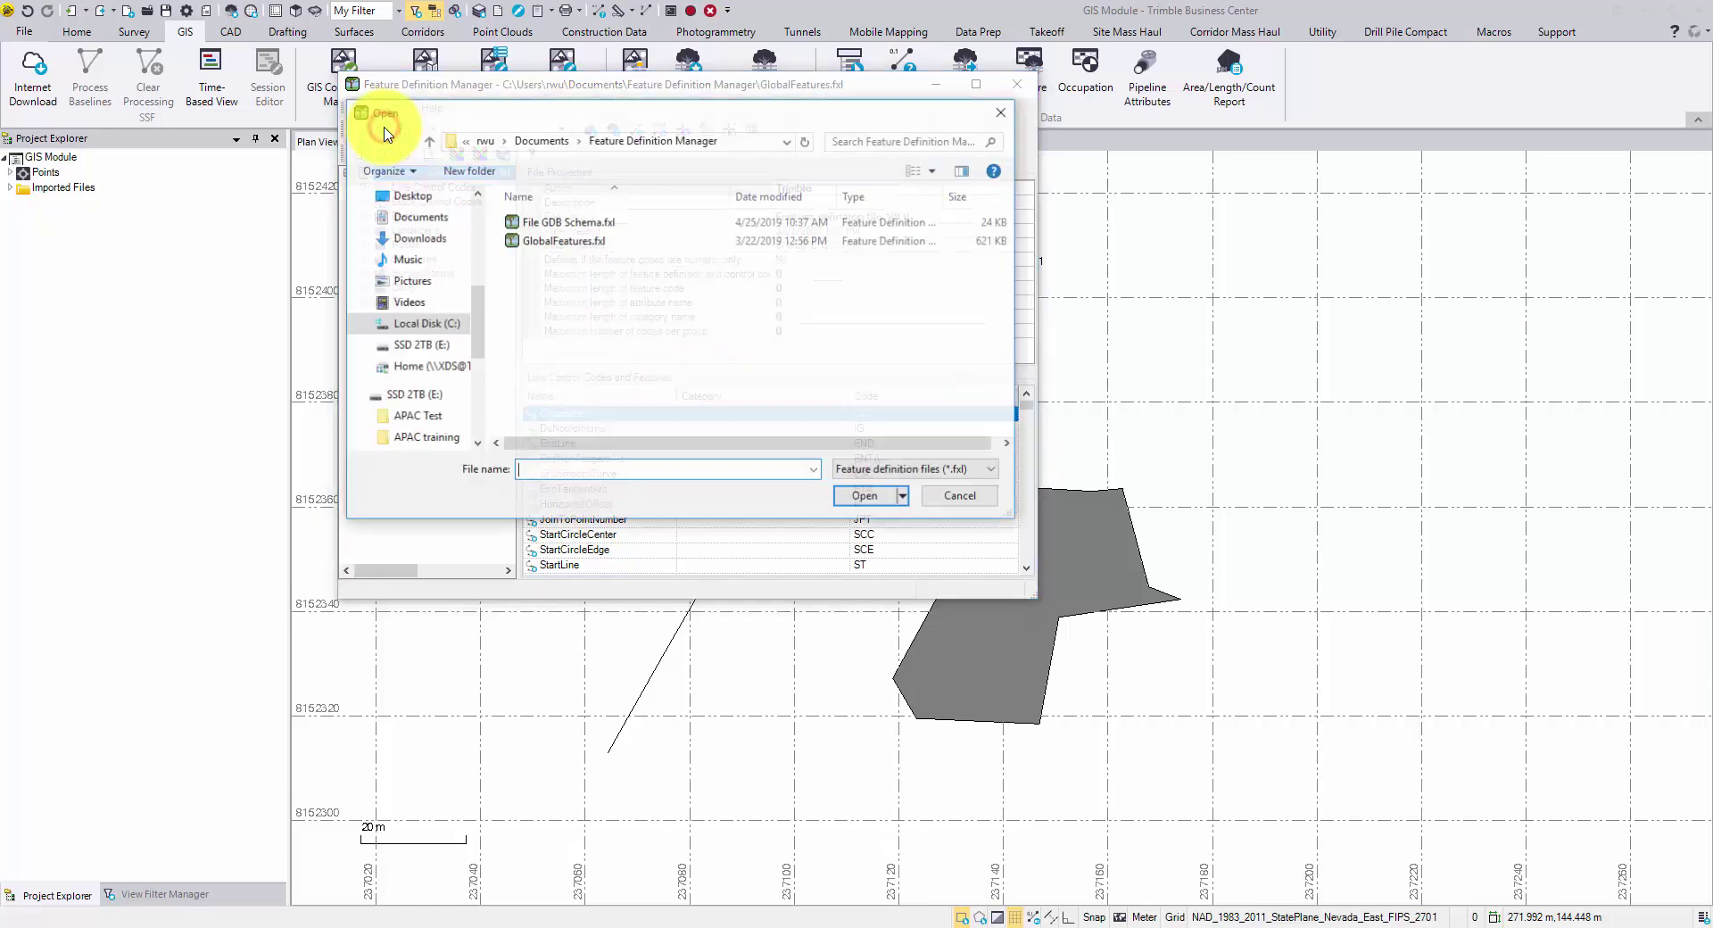
{"action": "left_click", "coordinate": [612, 230]}
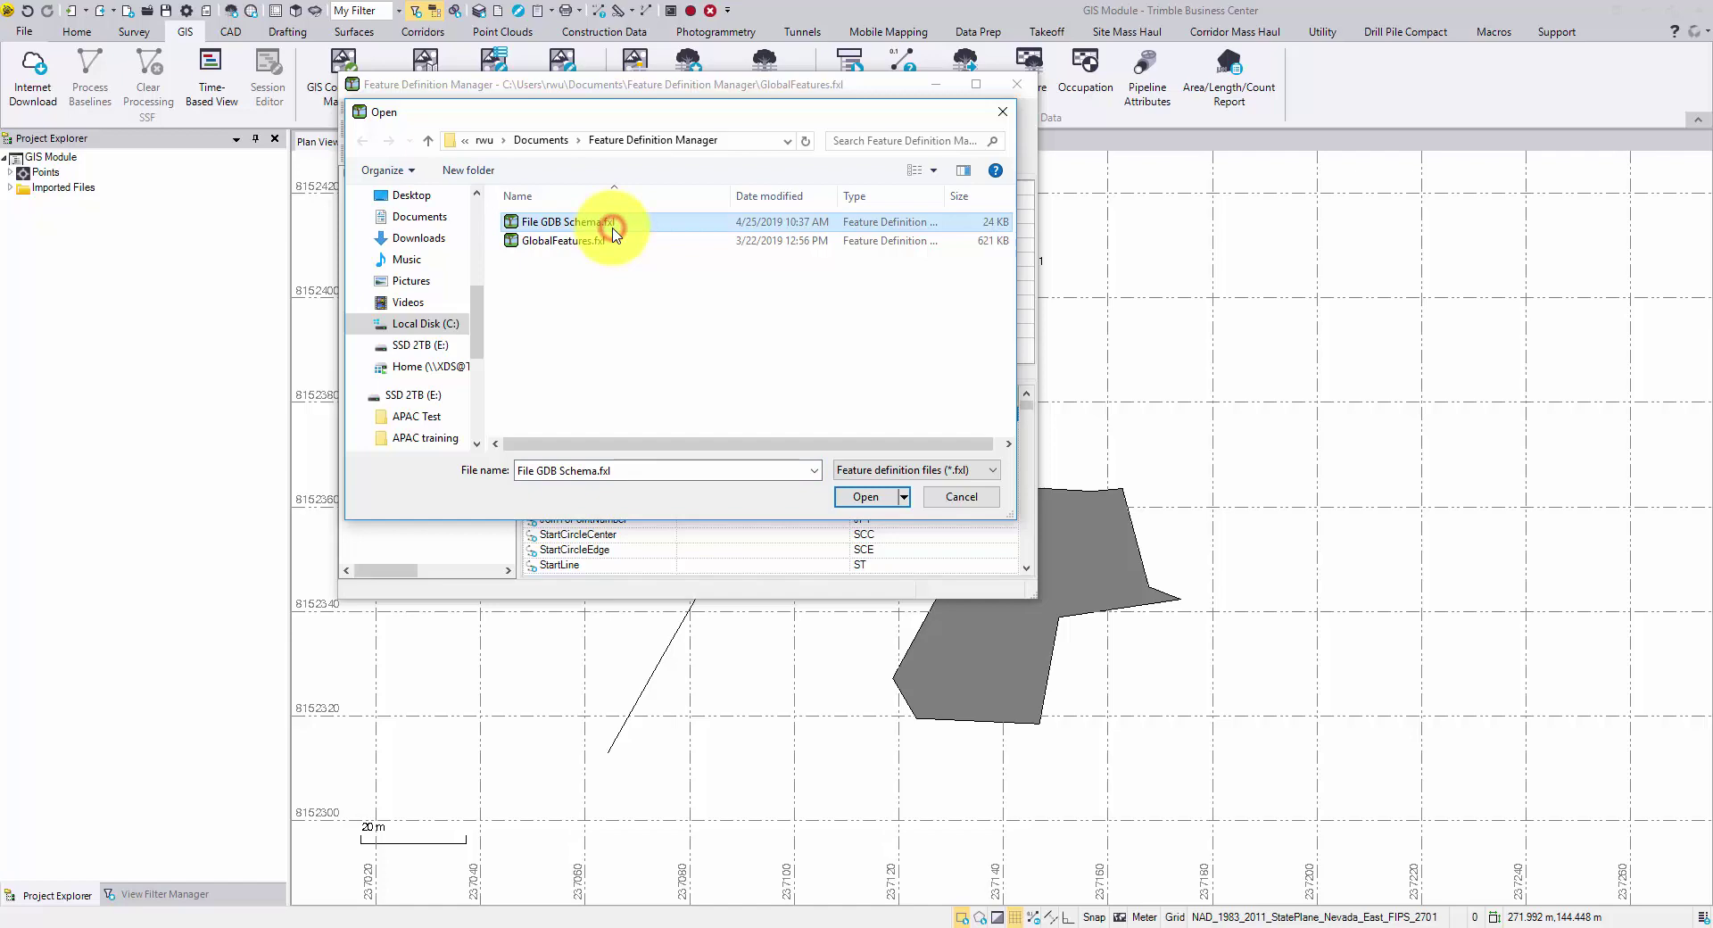
{"action": "left_click", "coordinate": [882, 497]}
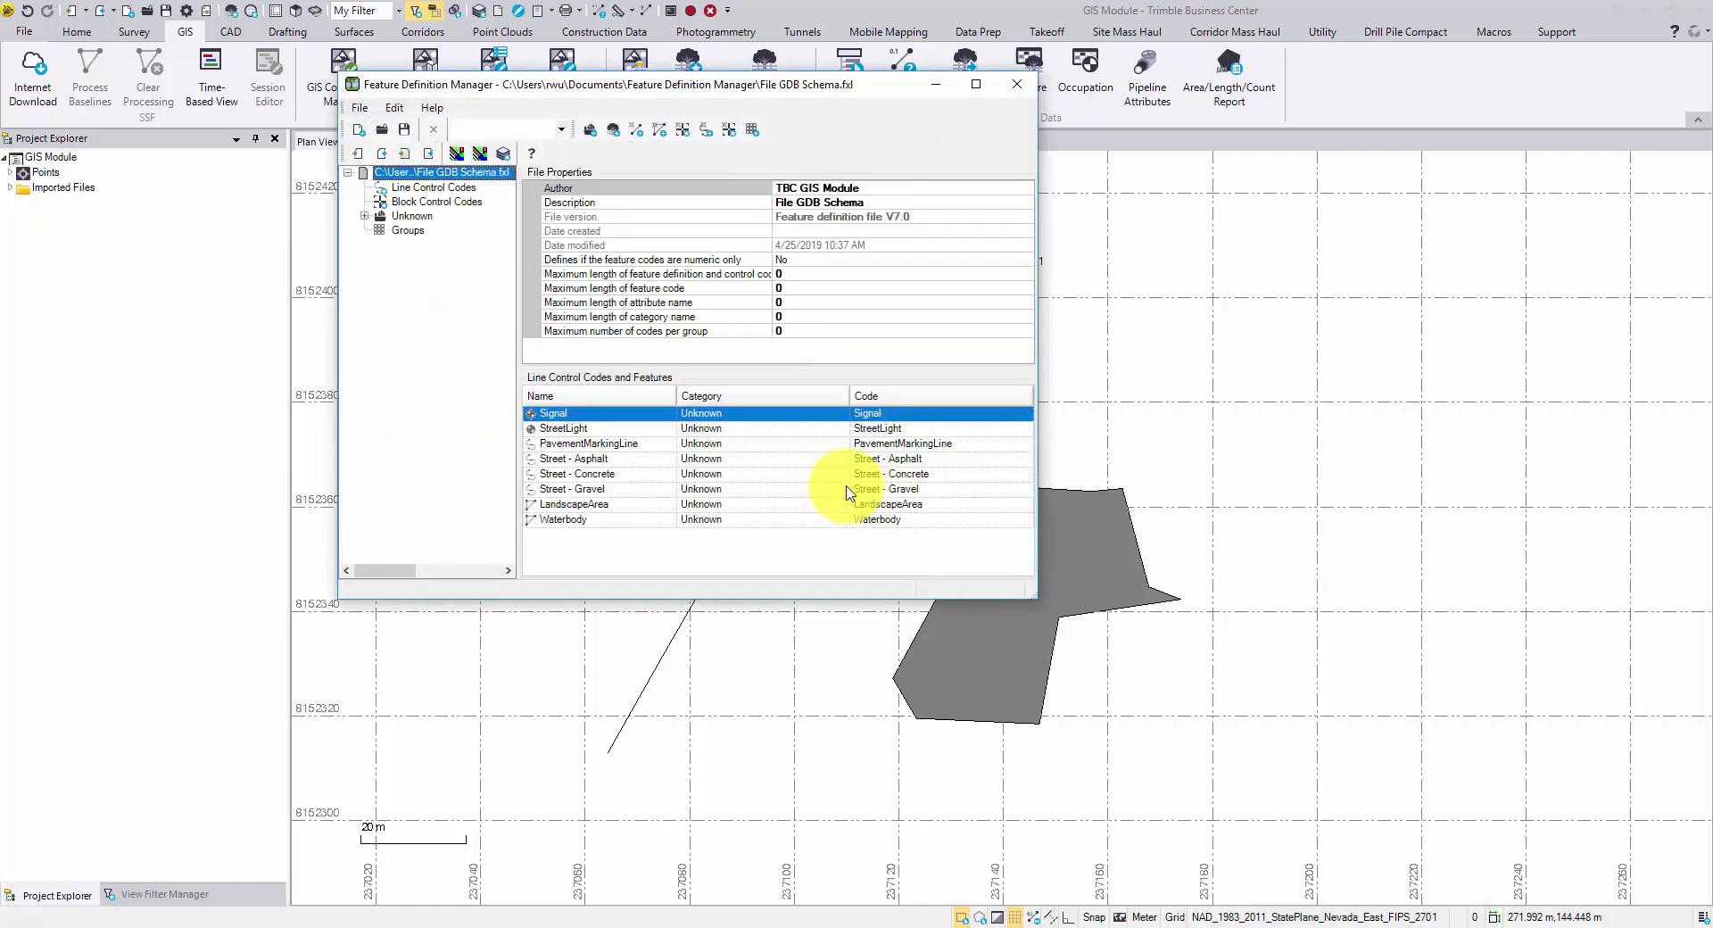
Load Line Control Codes.csv into a maximized Import Custom CSV window.
{"action": "left_click", "coordinate": [409, 156]}
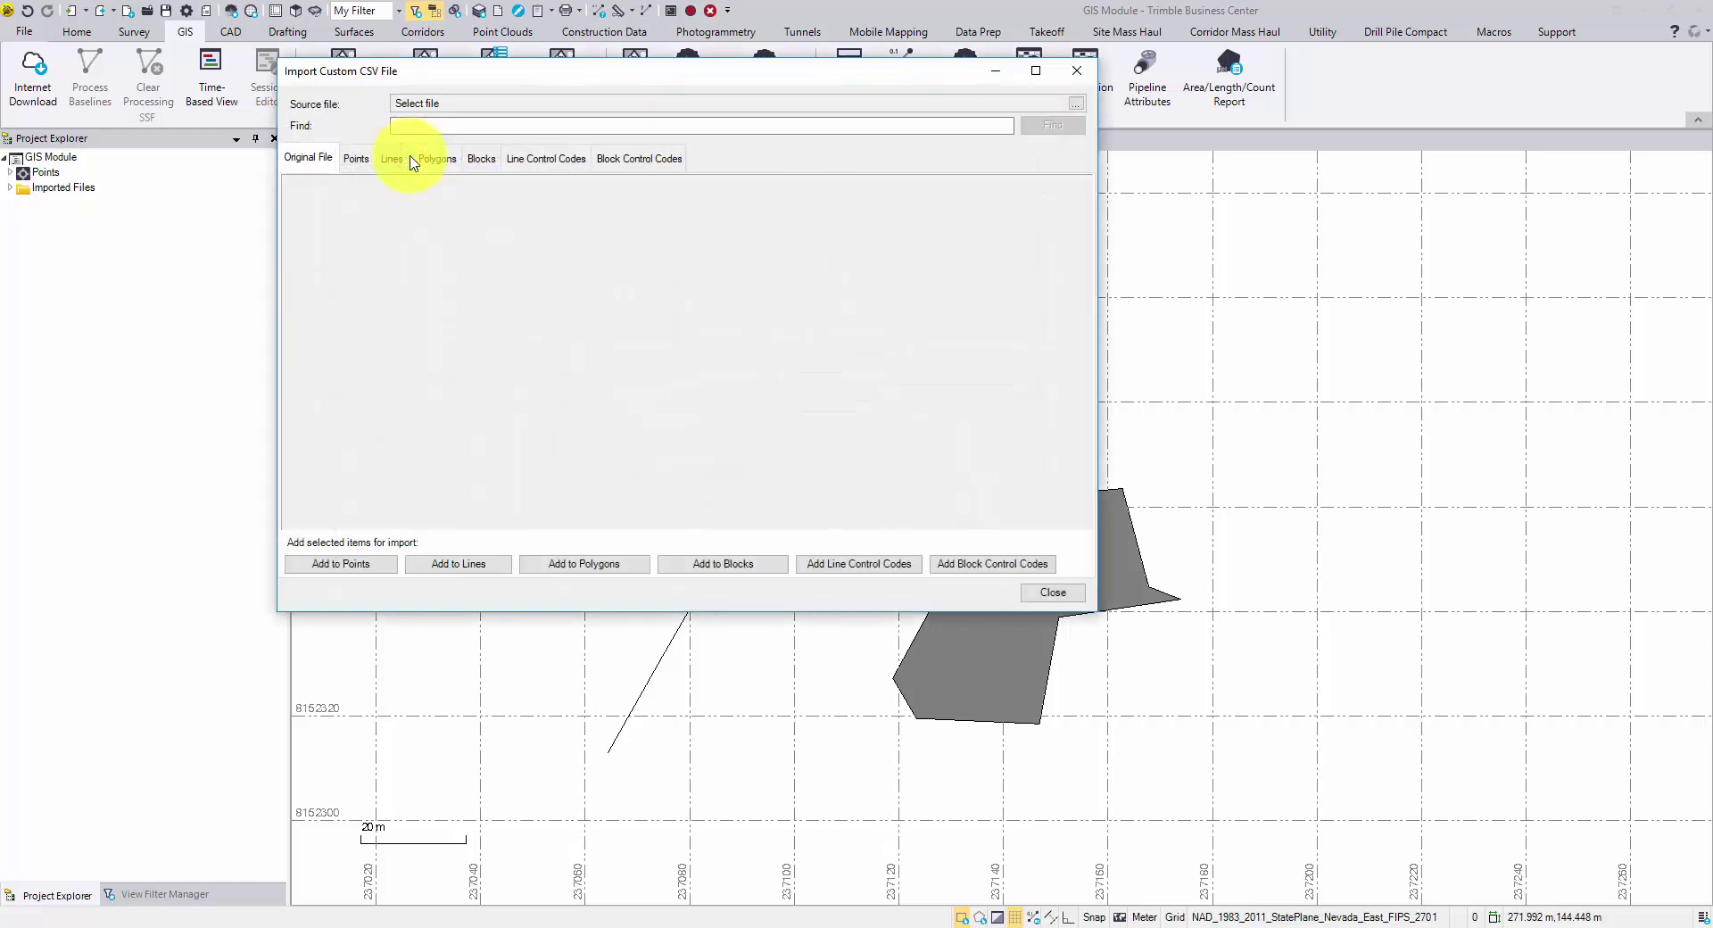
{"action": "left_click", "coordinate": [1035, 71]}
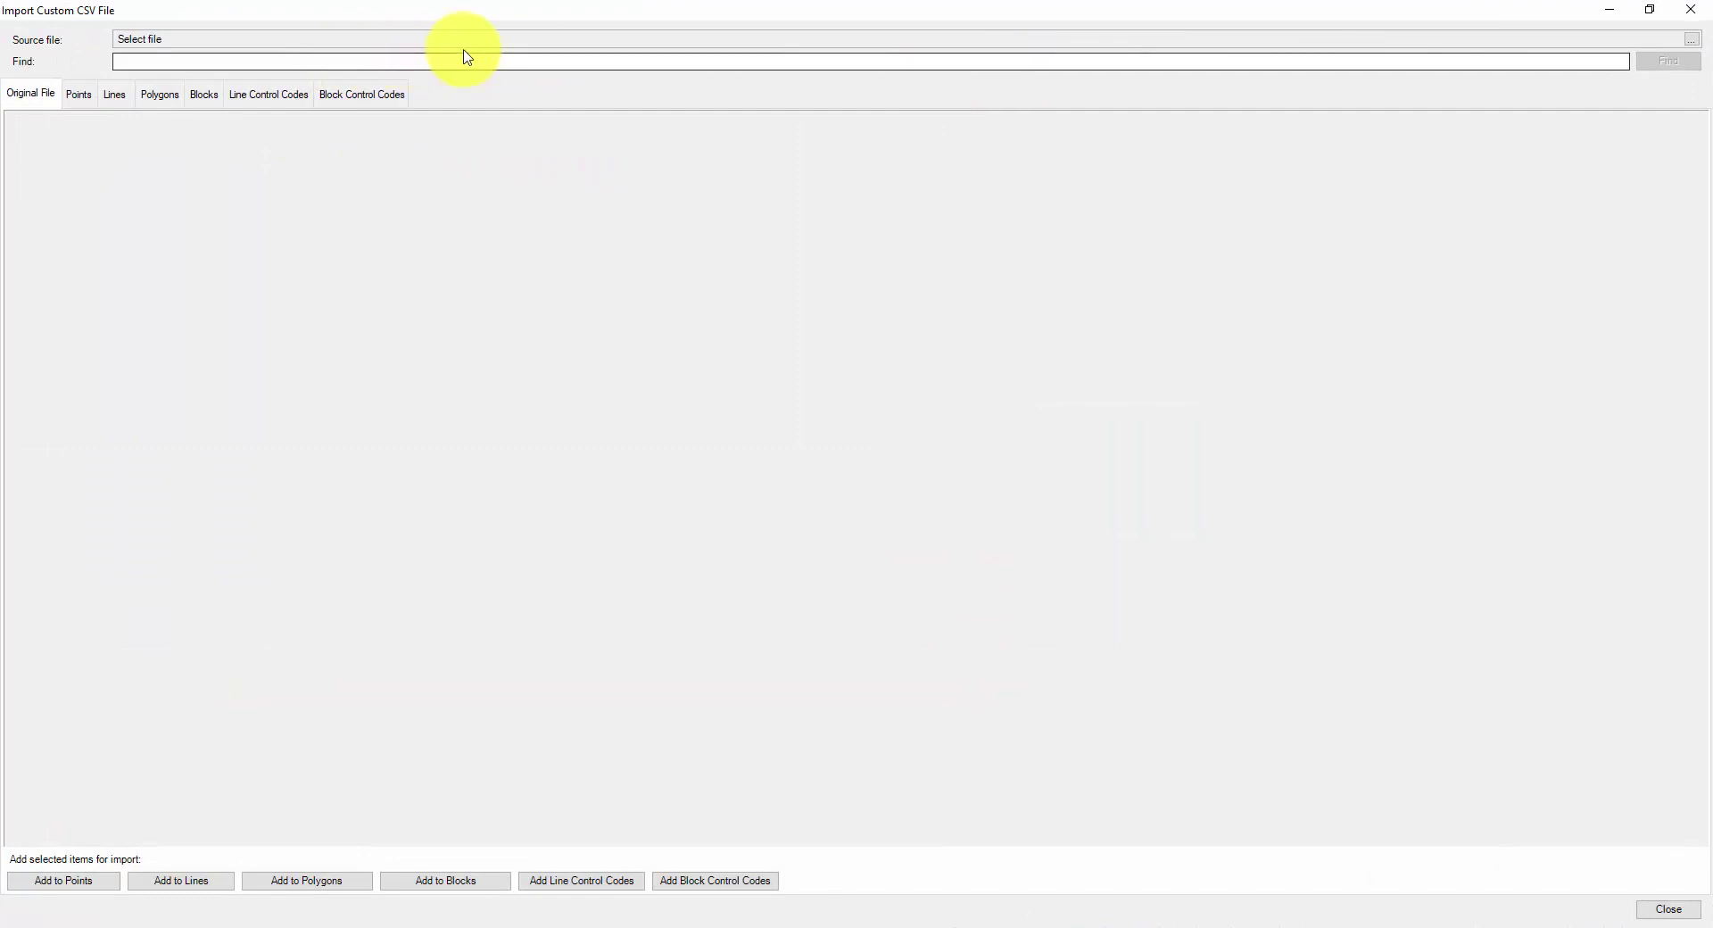
{"action": "left_click", "coordinate": [471, 41]}
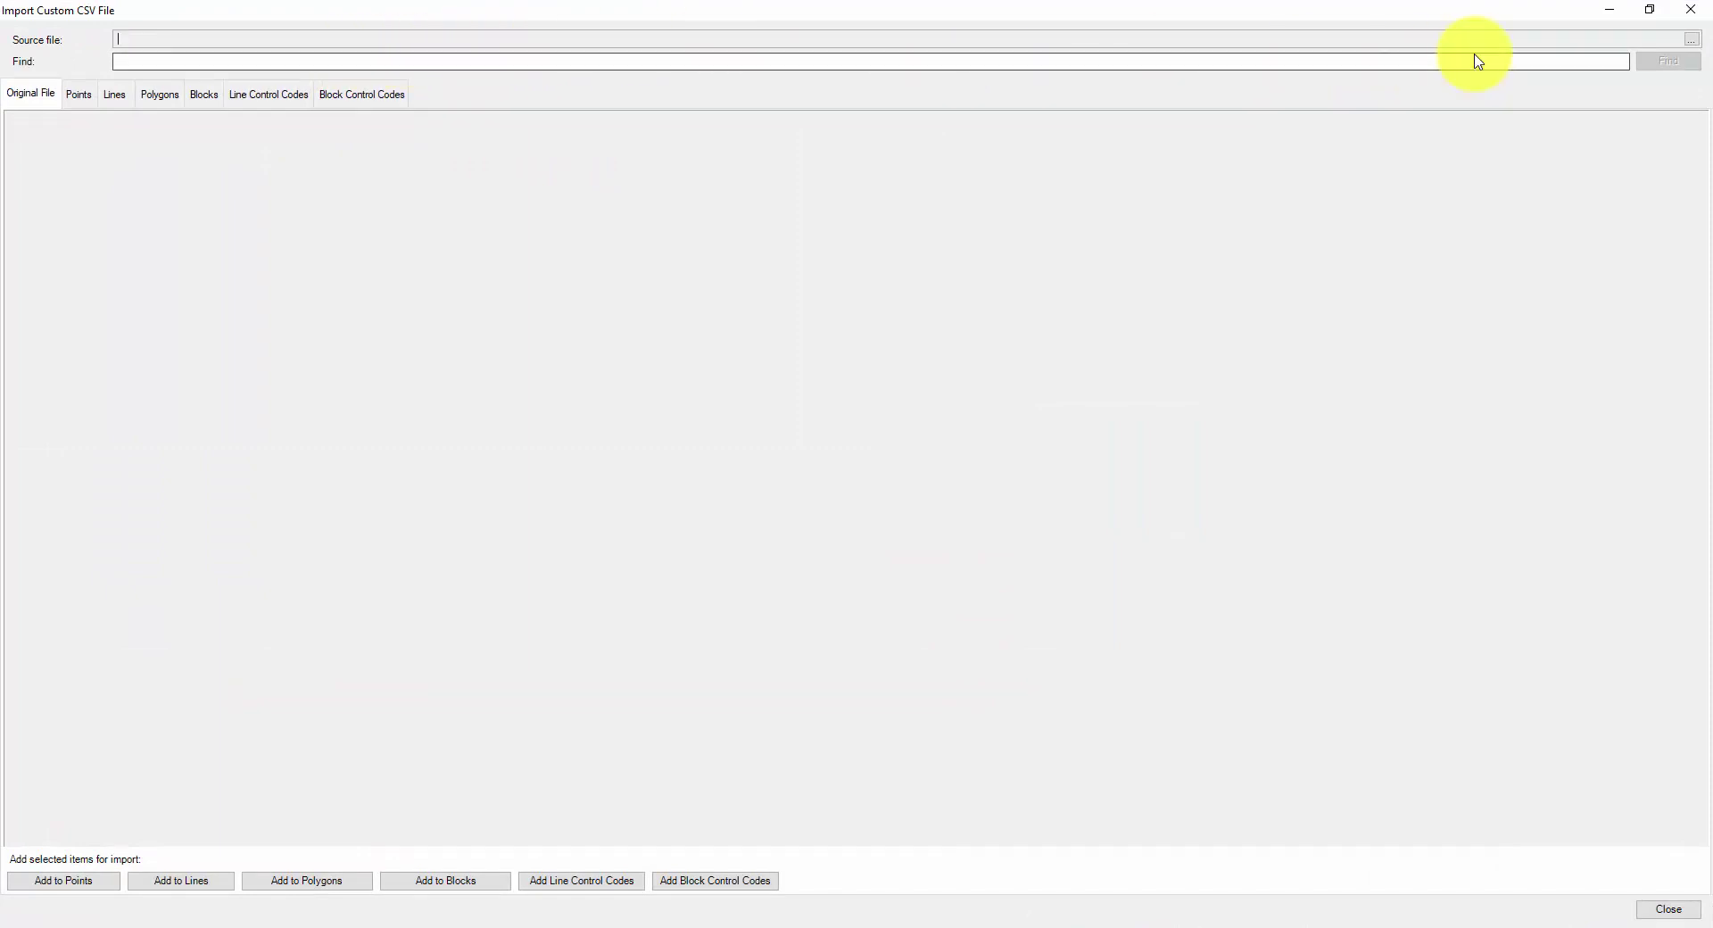
{"action": "left_click", "coordinate": [1690, 38]}
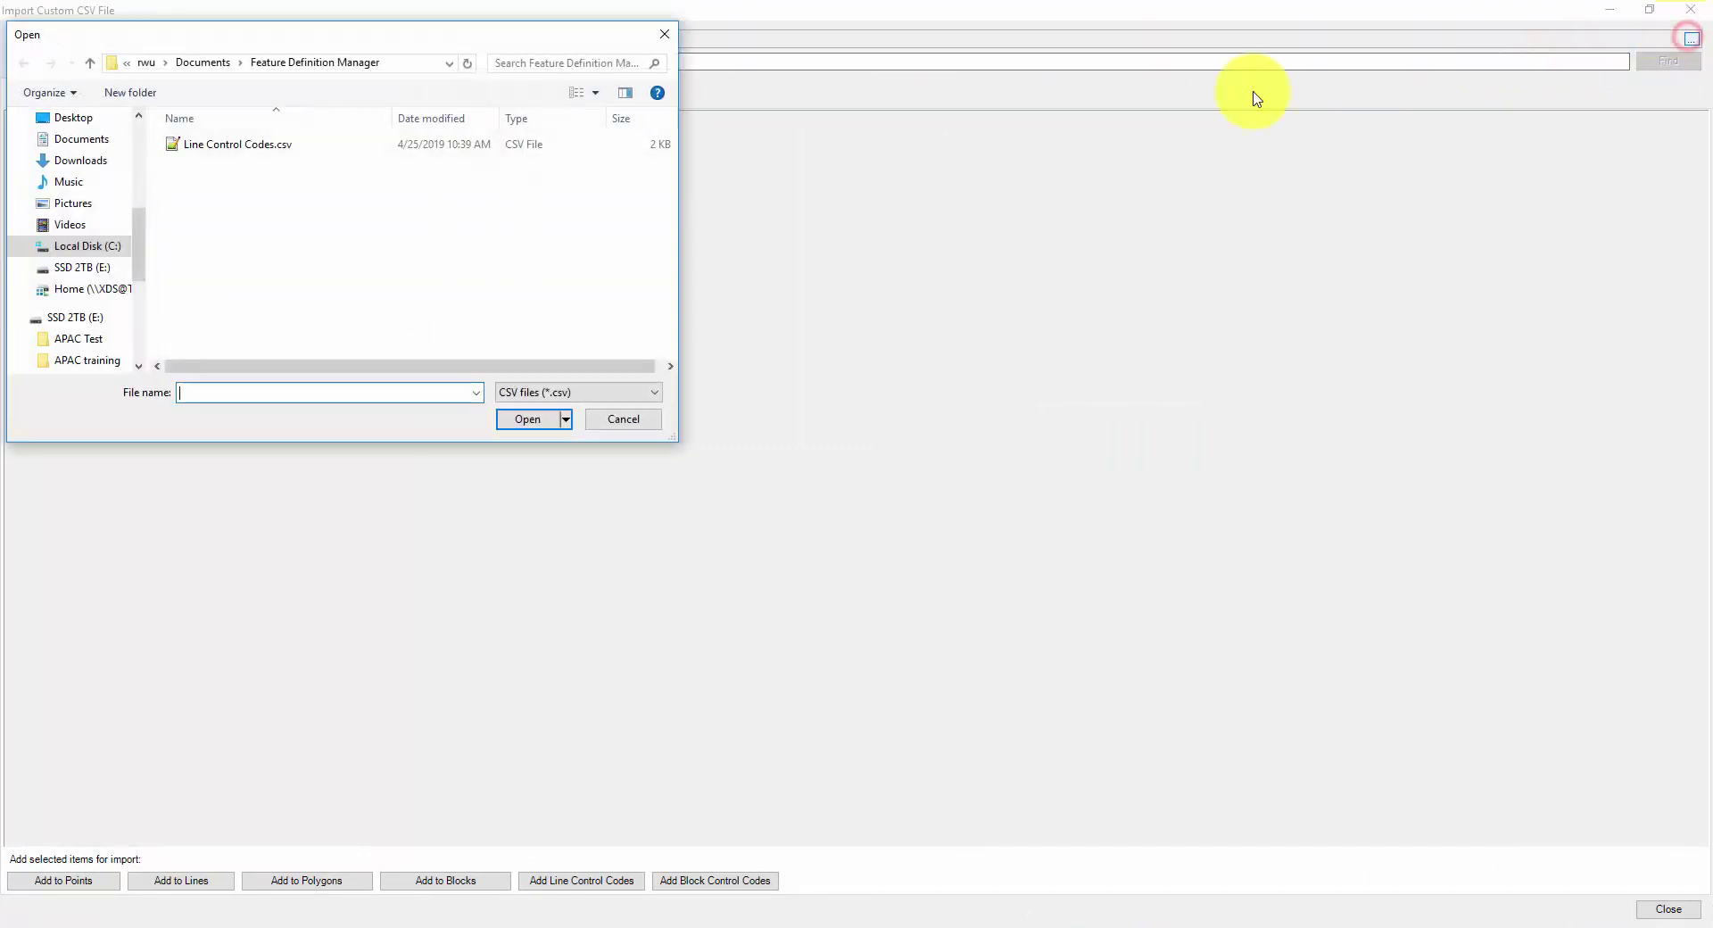
{"action": "left_click", "coordinate": [278, 143]}
{"action": "left_click", "coordinate": [534, 423]}
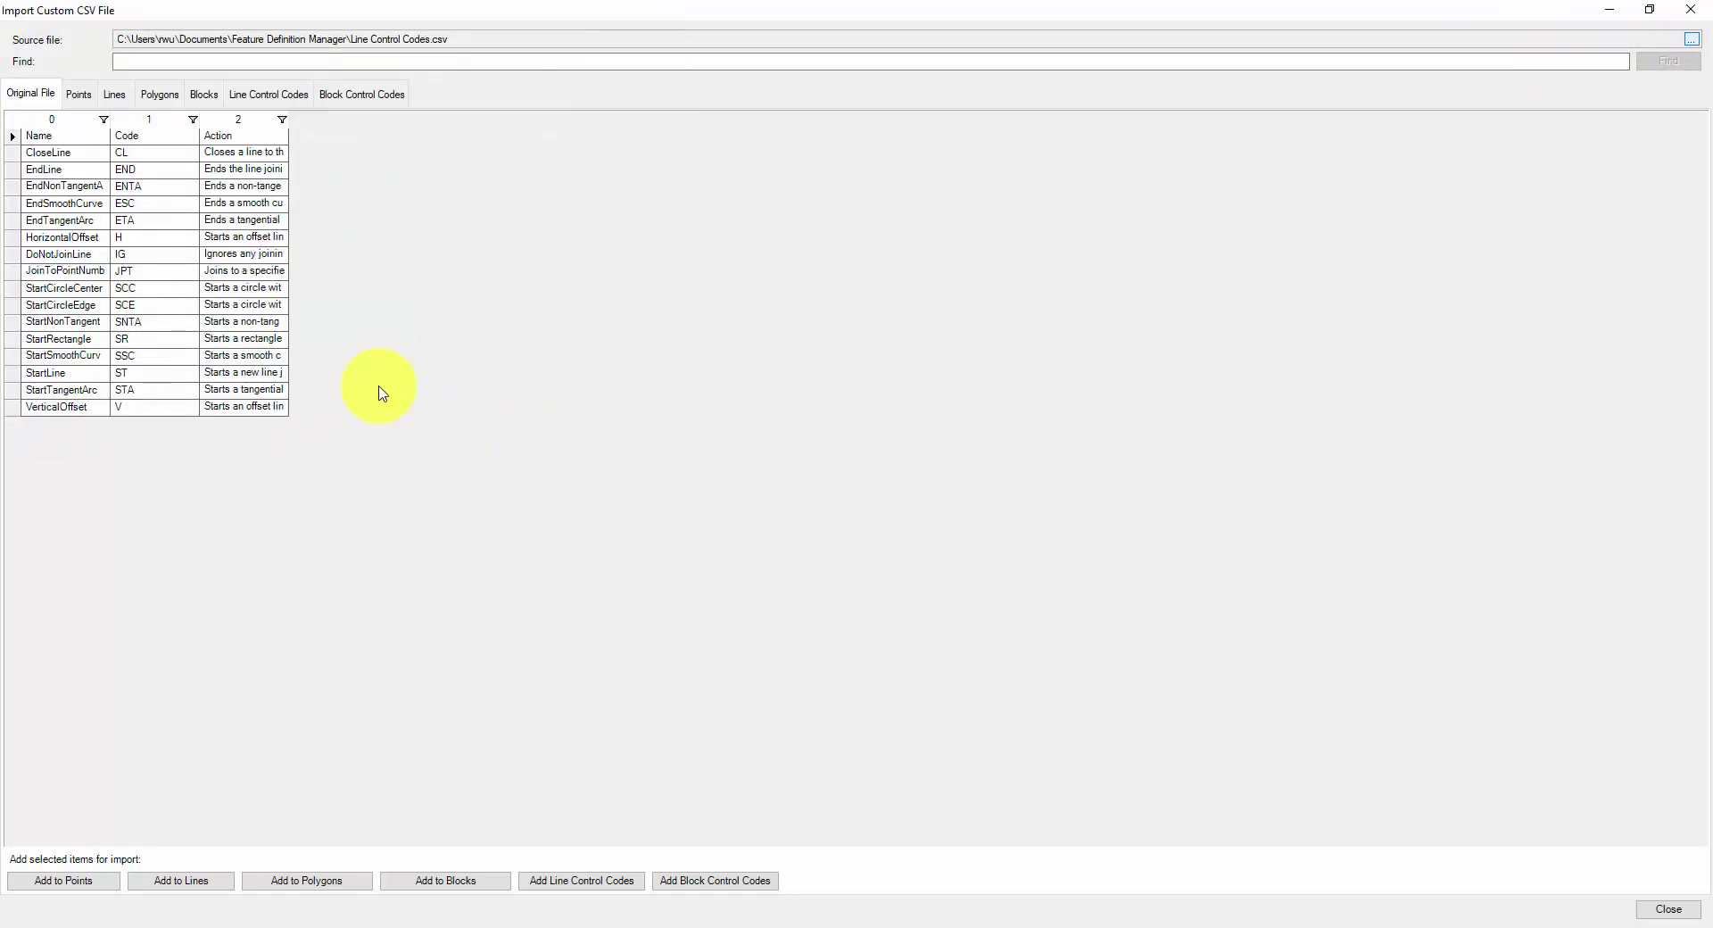
Select all rows from CloseLine to VerticalOffset and add them as line control codes.
{"action": "left_click", "coordinate": [69, 153]}
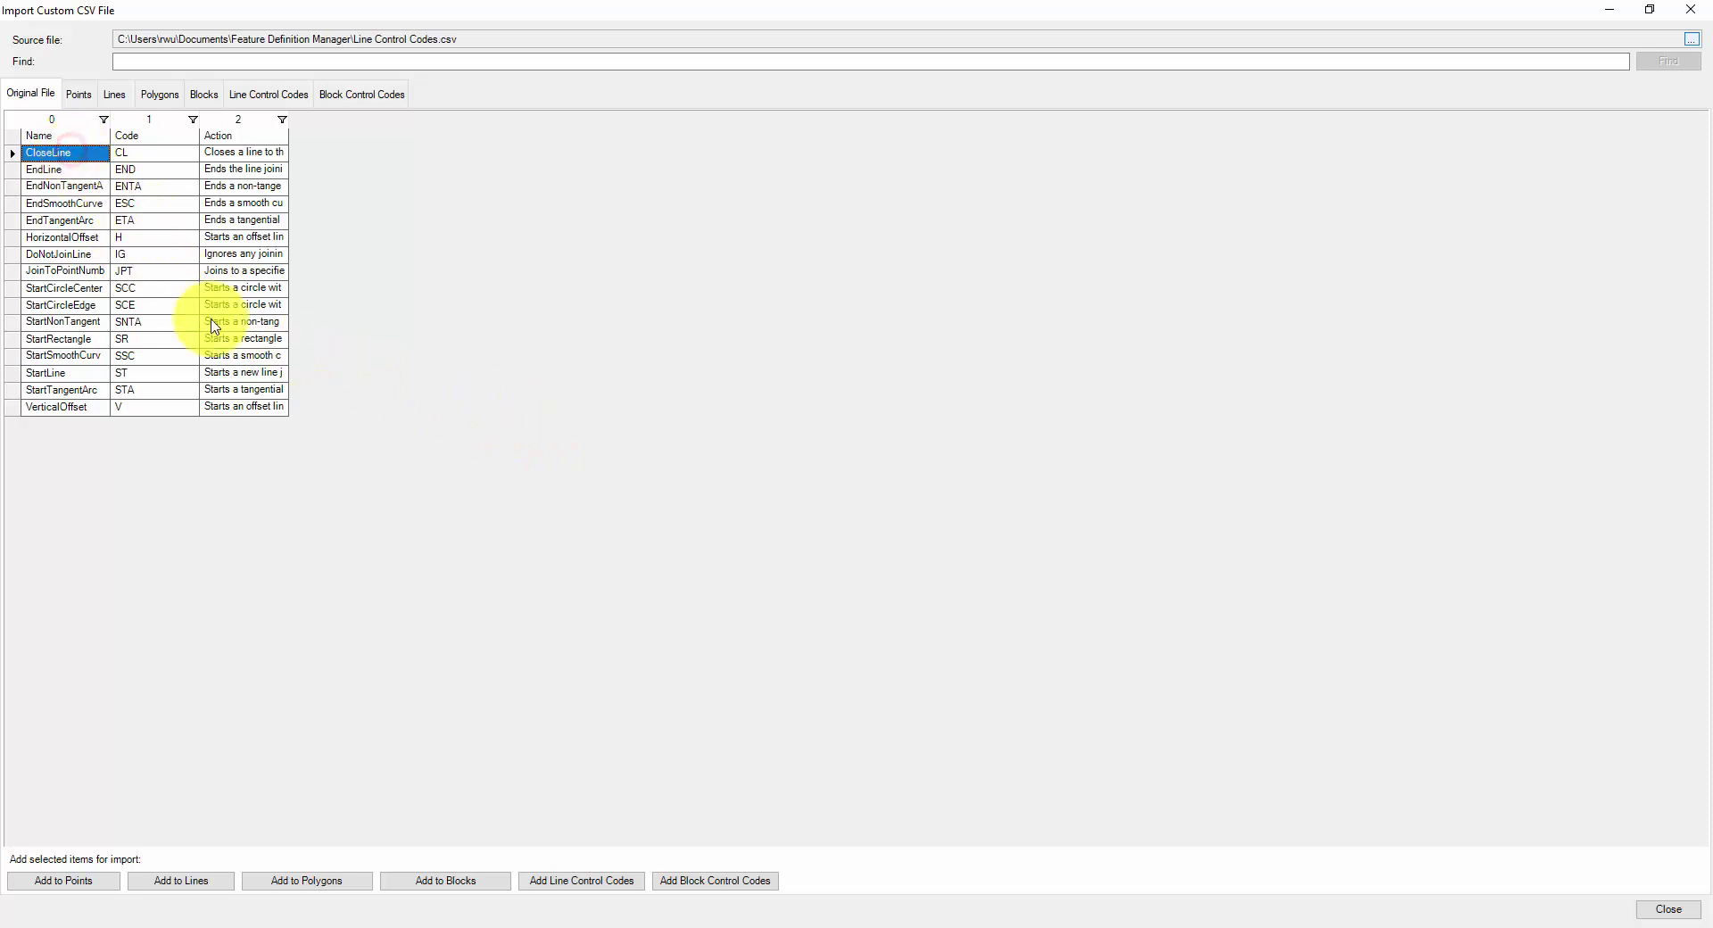
{"action": "left_click", "coordinate": [260, 408], "text": "shift"}
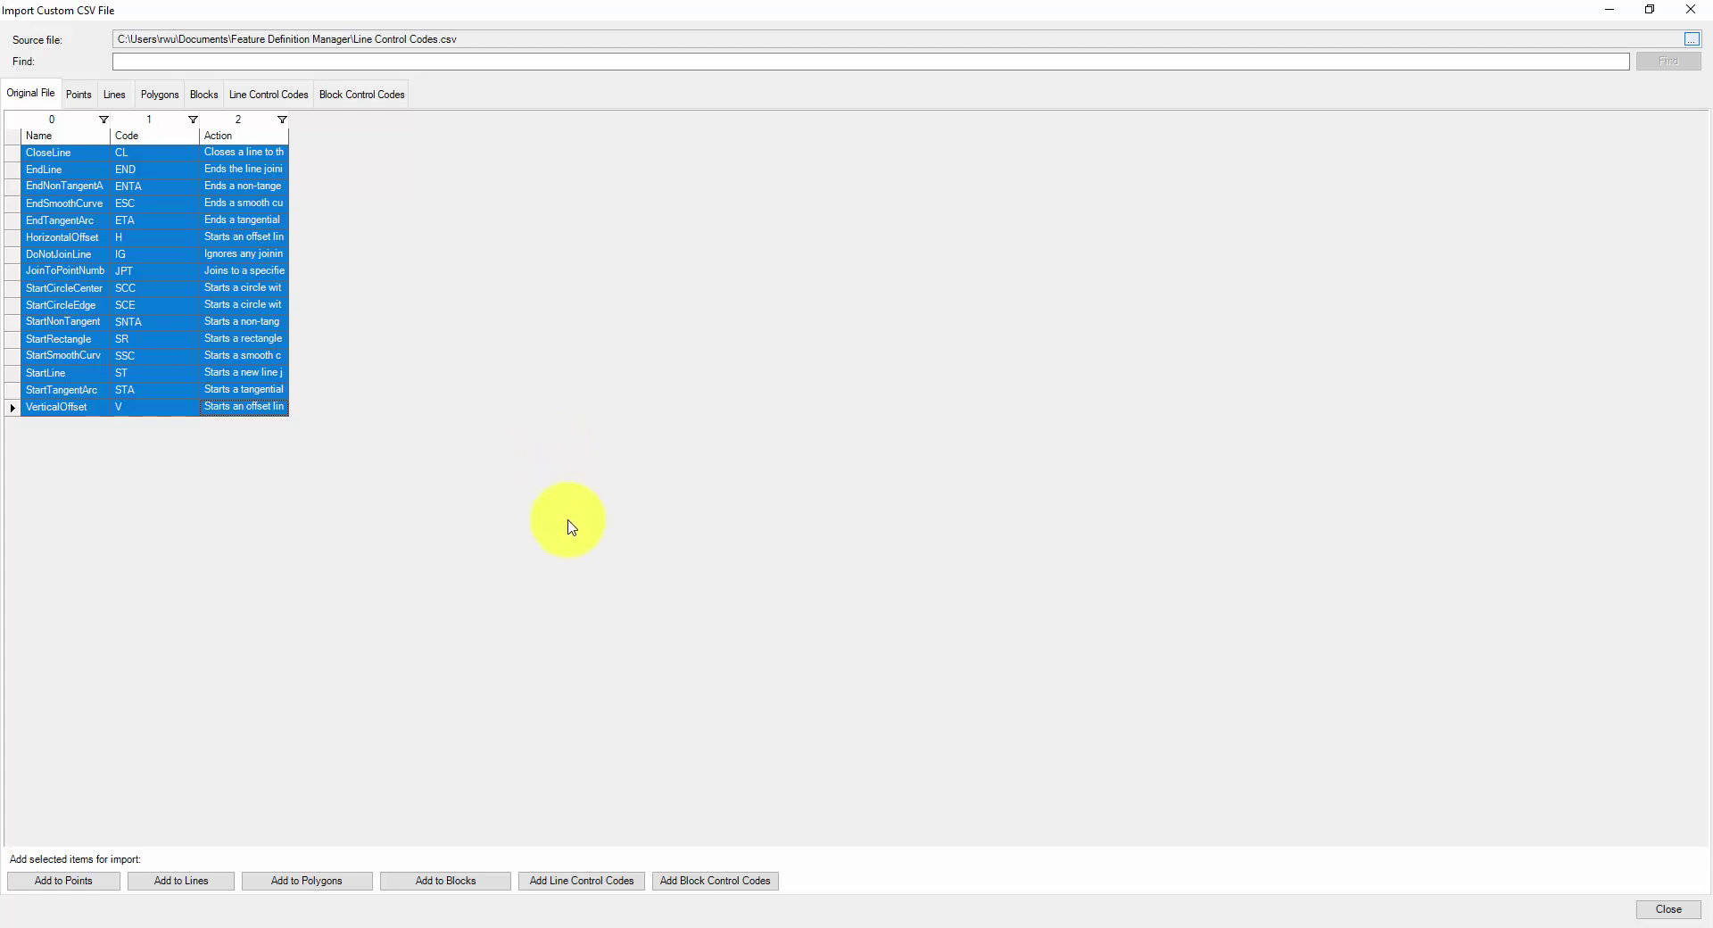
{"action": "left_click", "coordinate": [631, 887]}
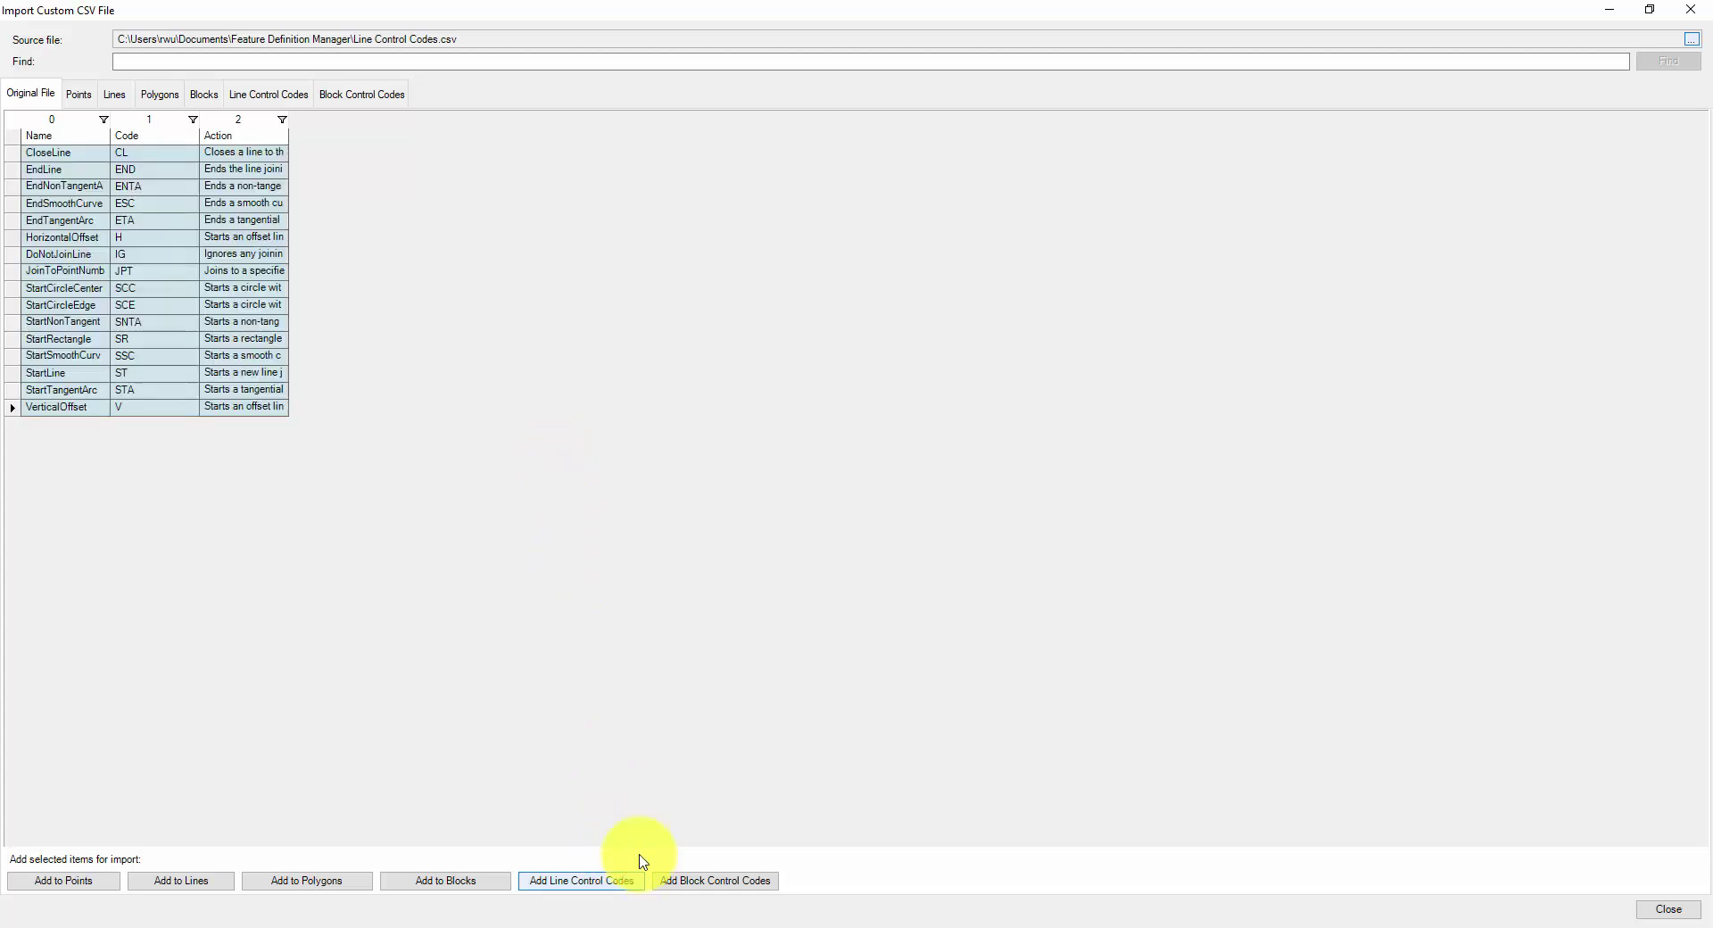
On the Line Control Codes tab, map the first column to Name and the second to Code.
{"action": "left_click", "coordinate": [286, 97]}
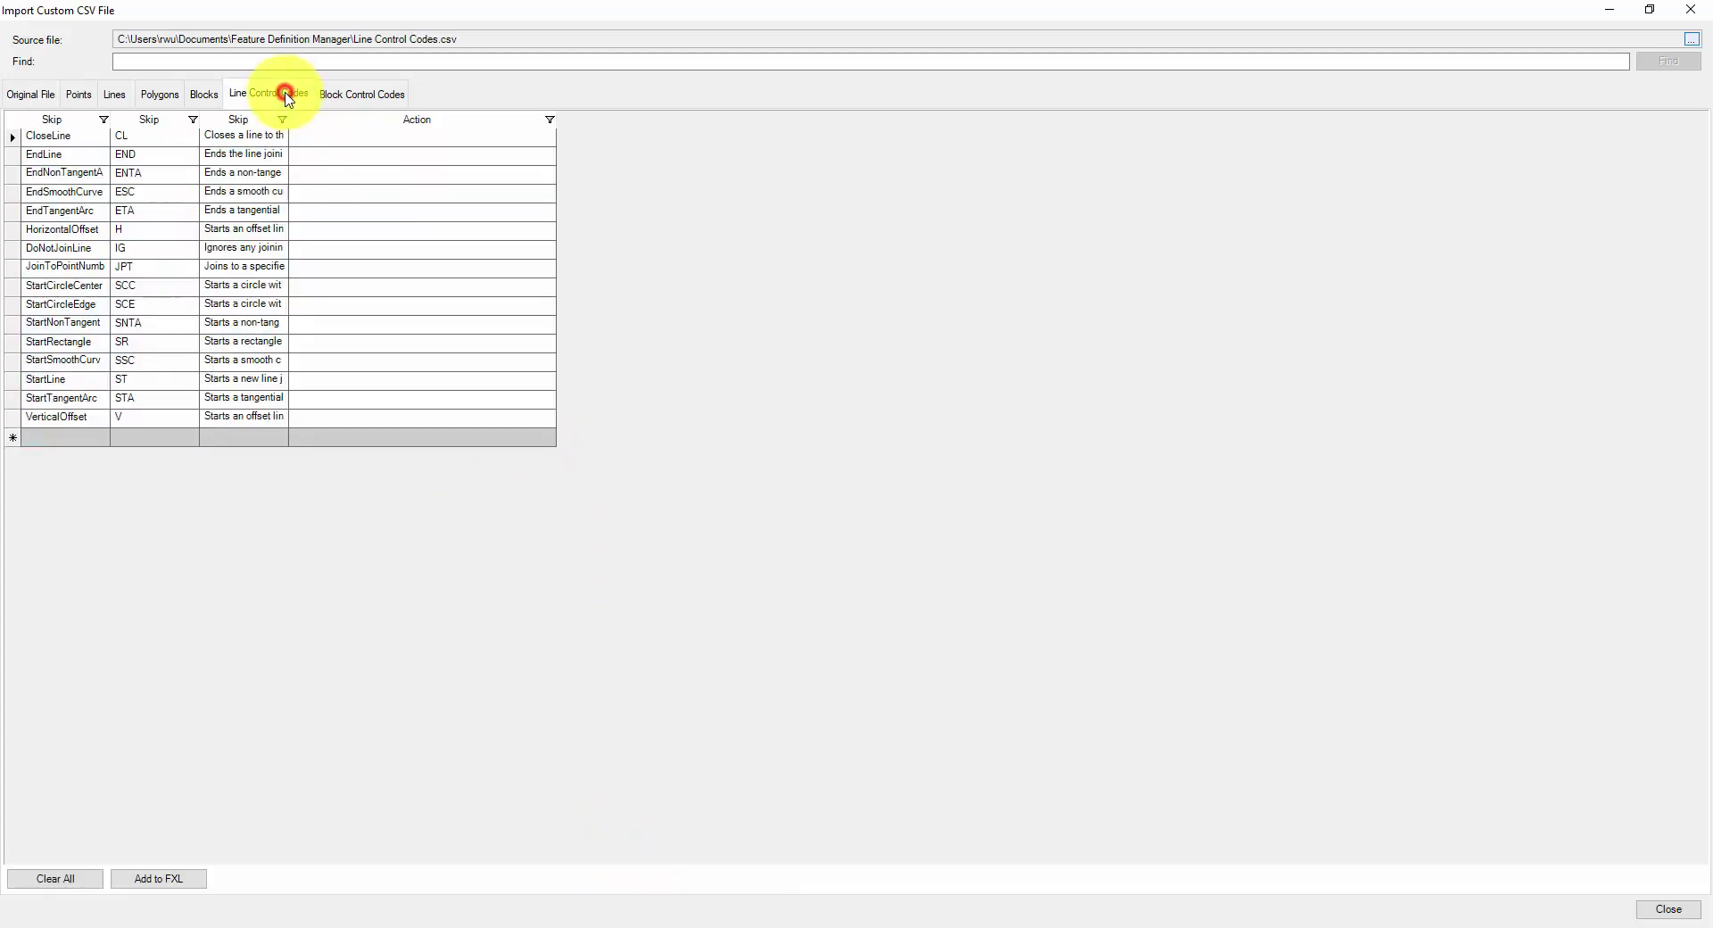
{"action": "right_click", "coordinate": [79, 127]}
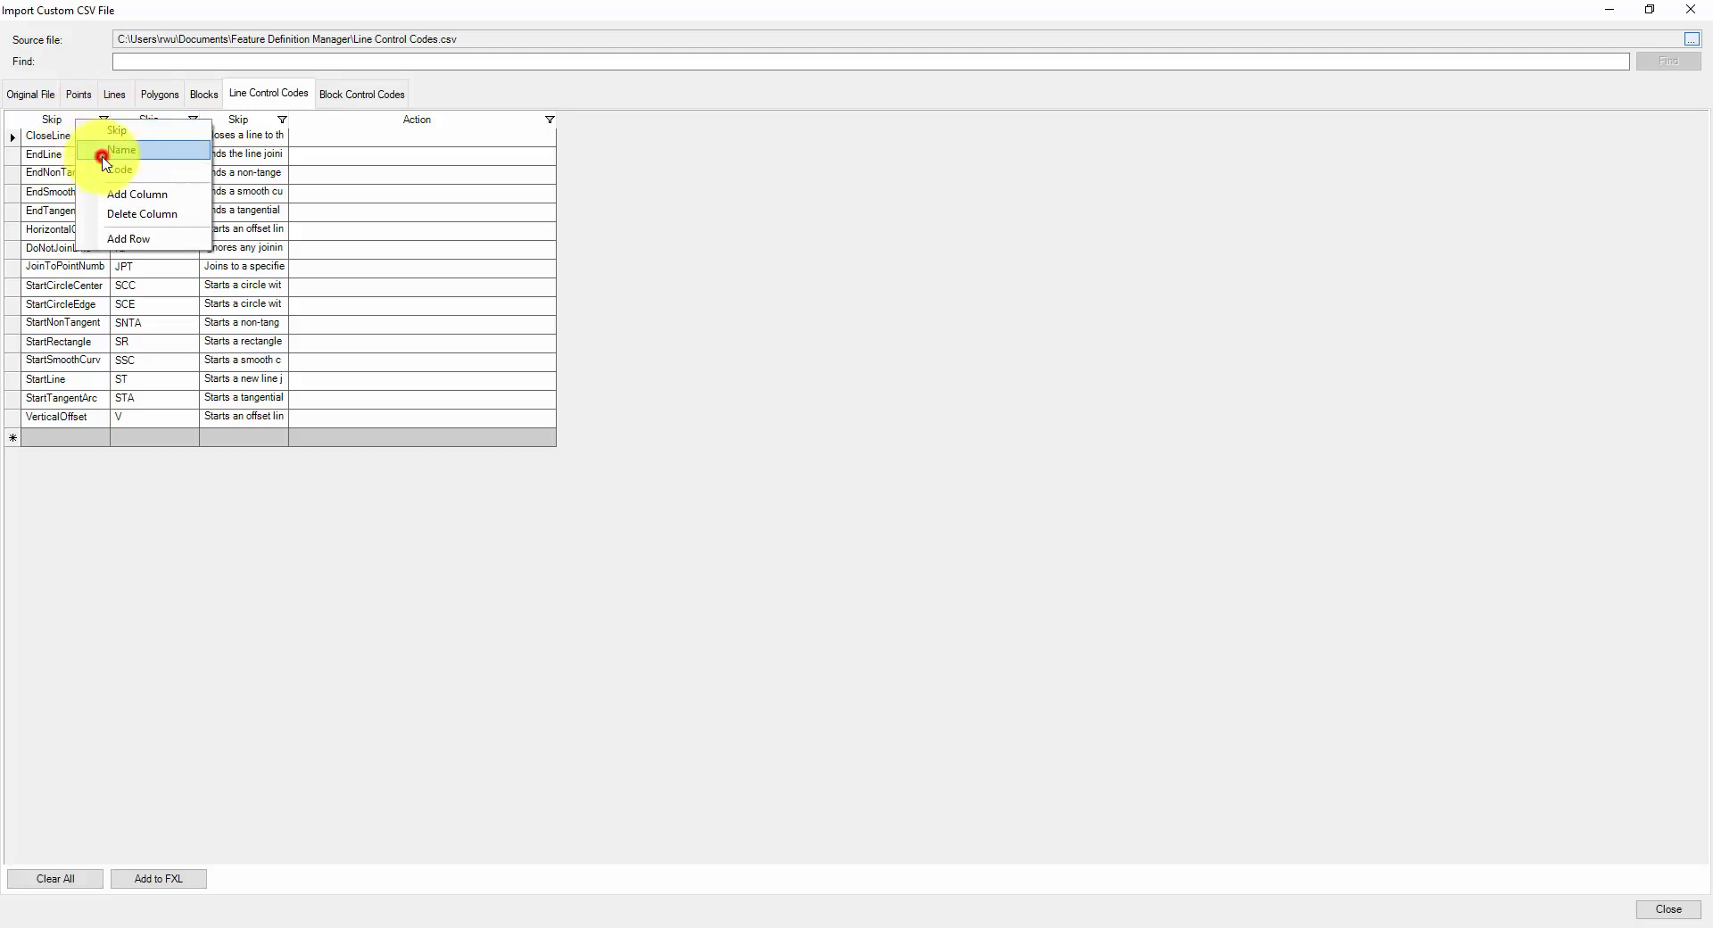
{"action": "left_click", "coordinate": [103, 151]}
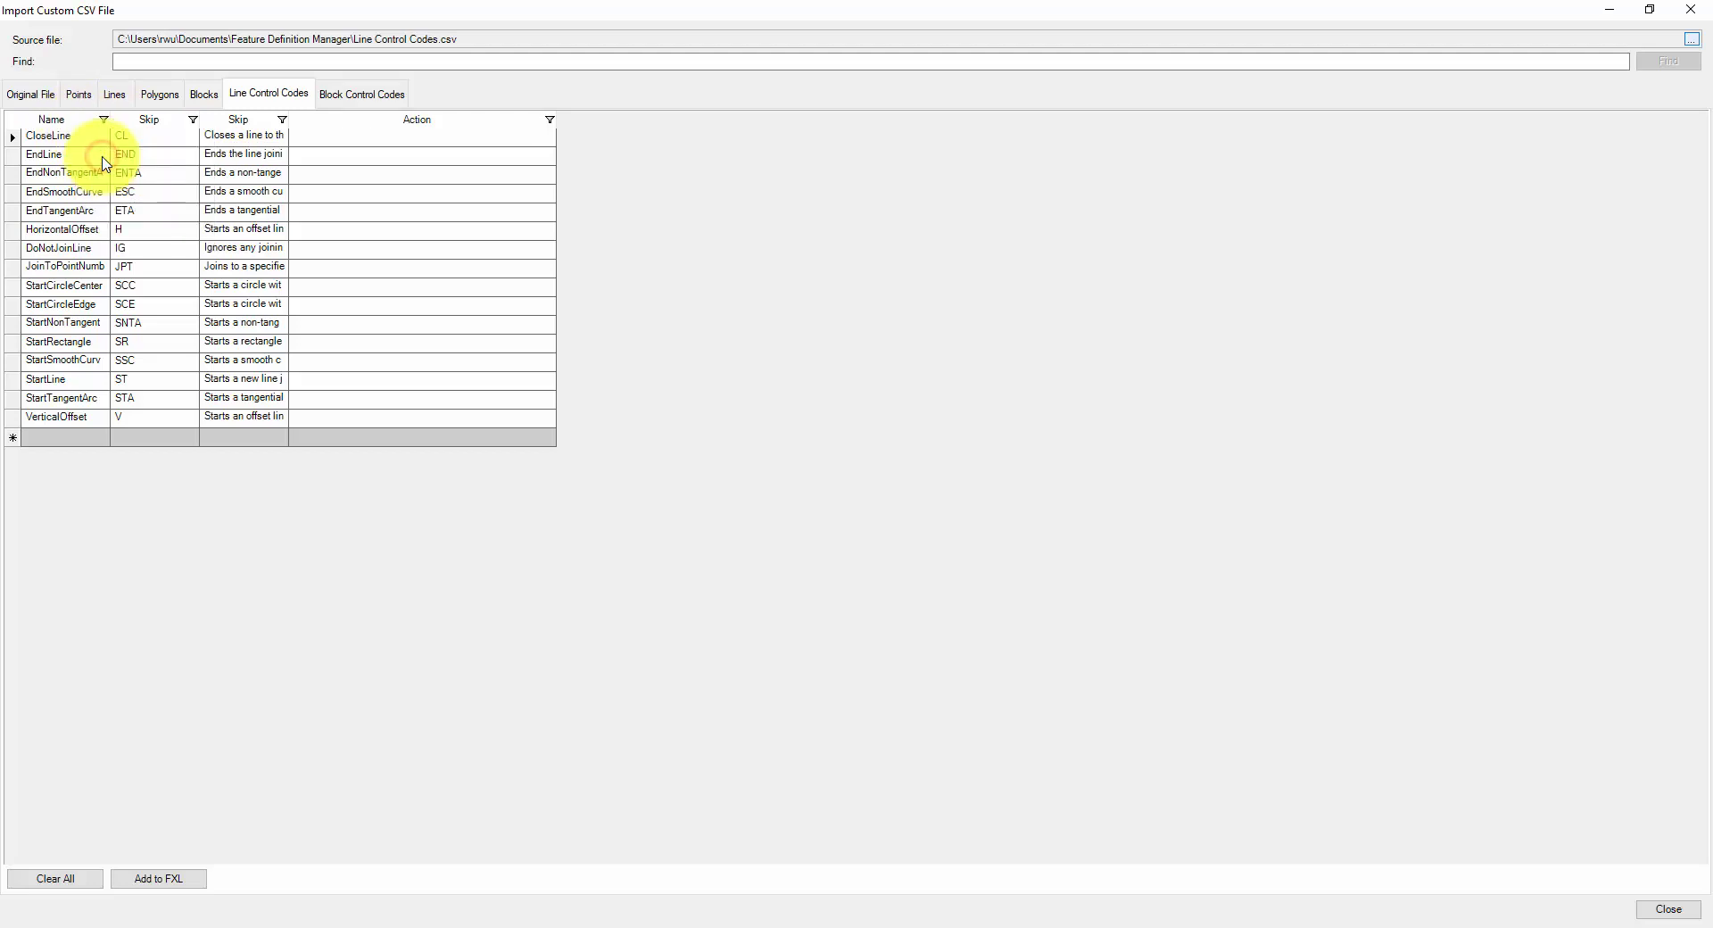
{"action": "right_click", "coordinate": [177, 130]}
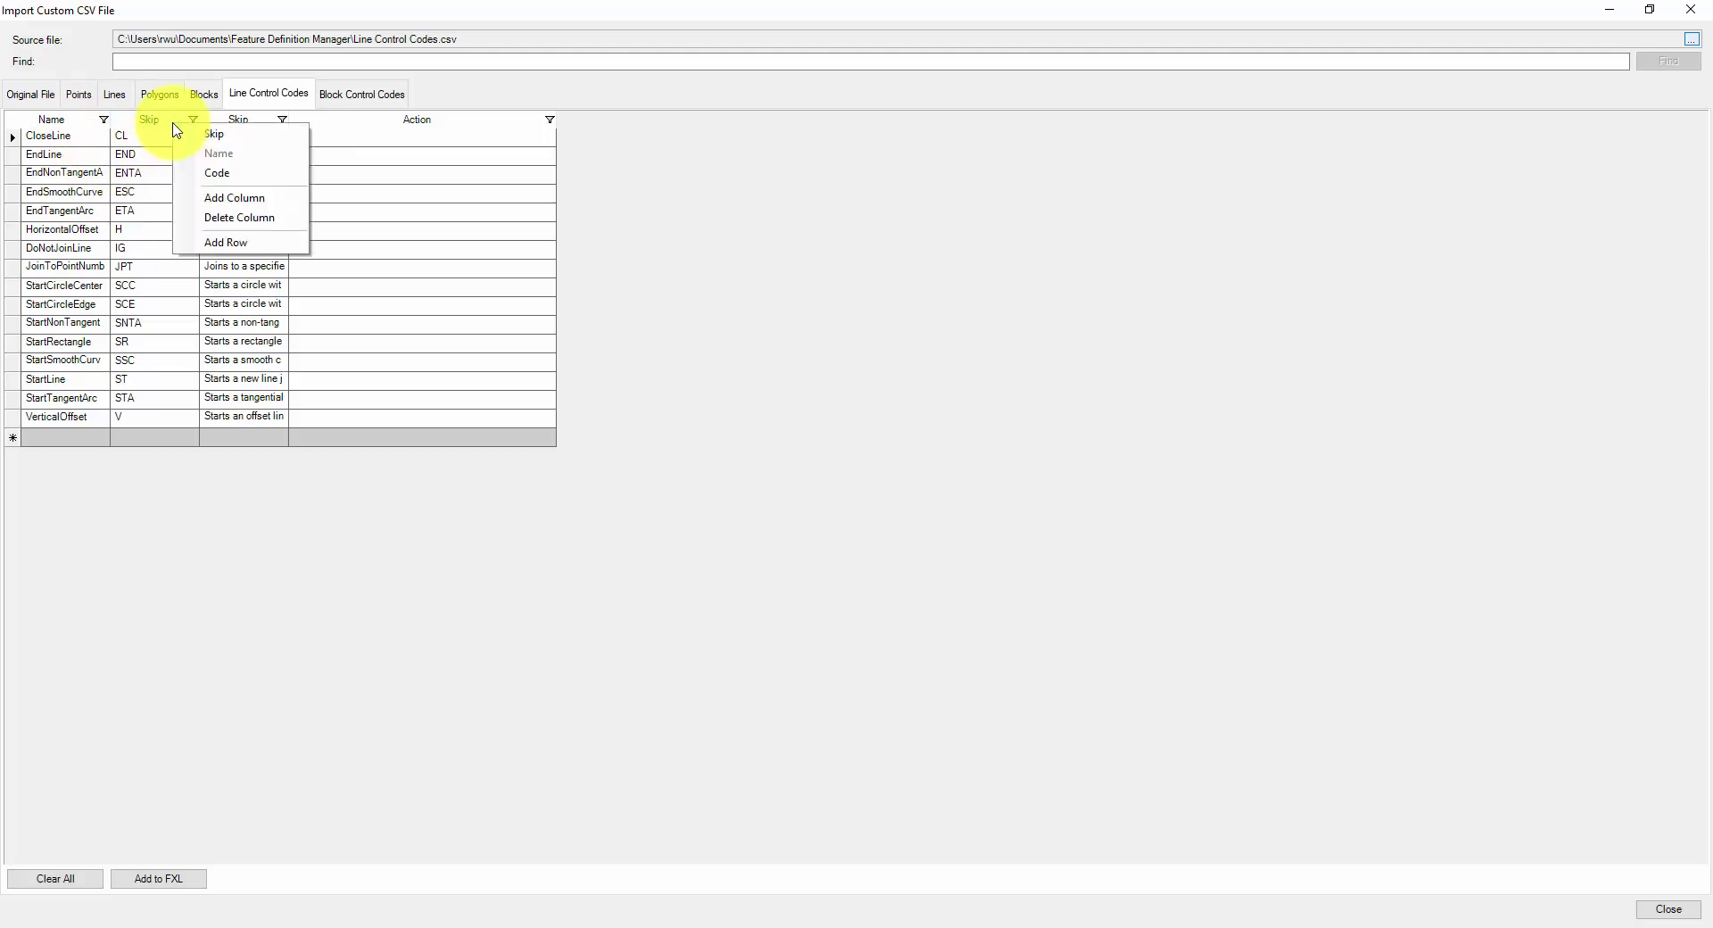
{"action": "left_click", "coordinate": [197, 175]}
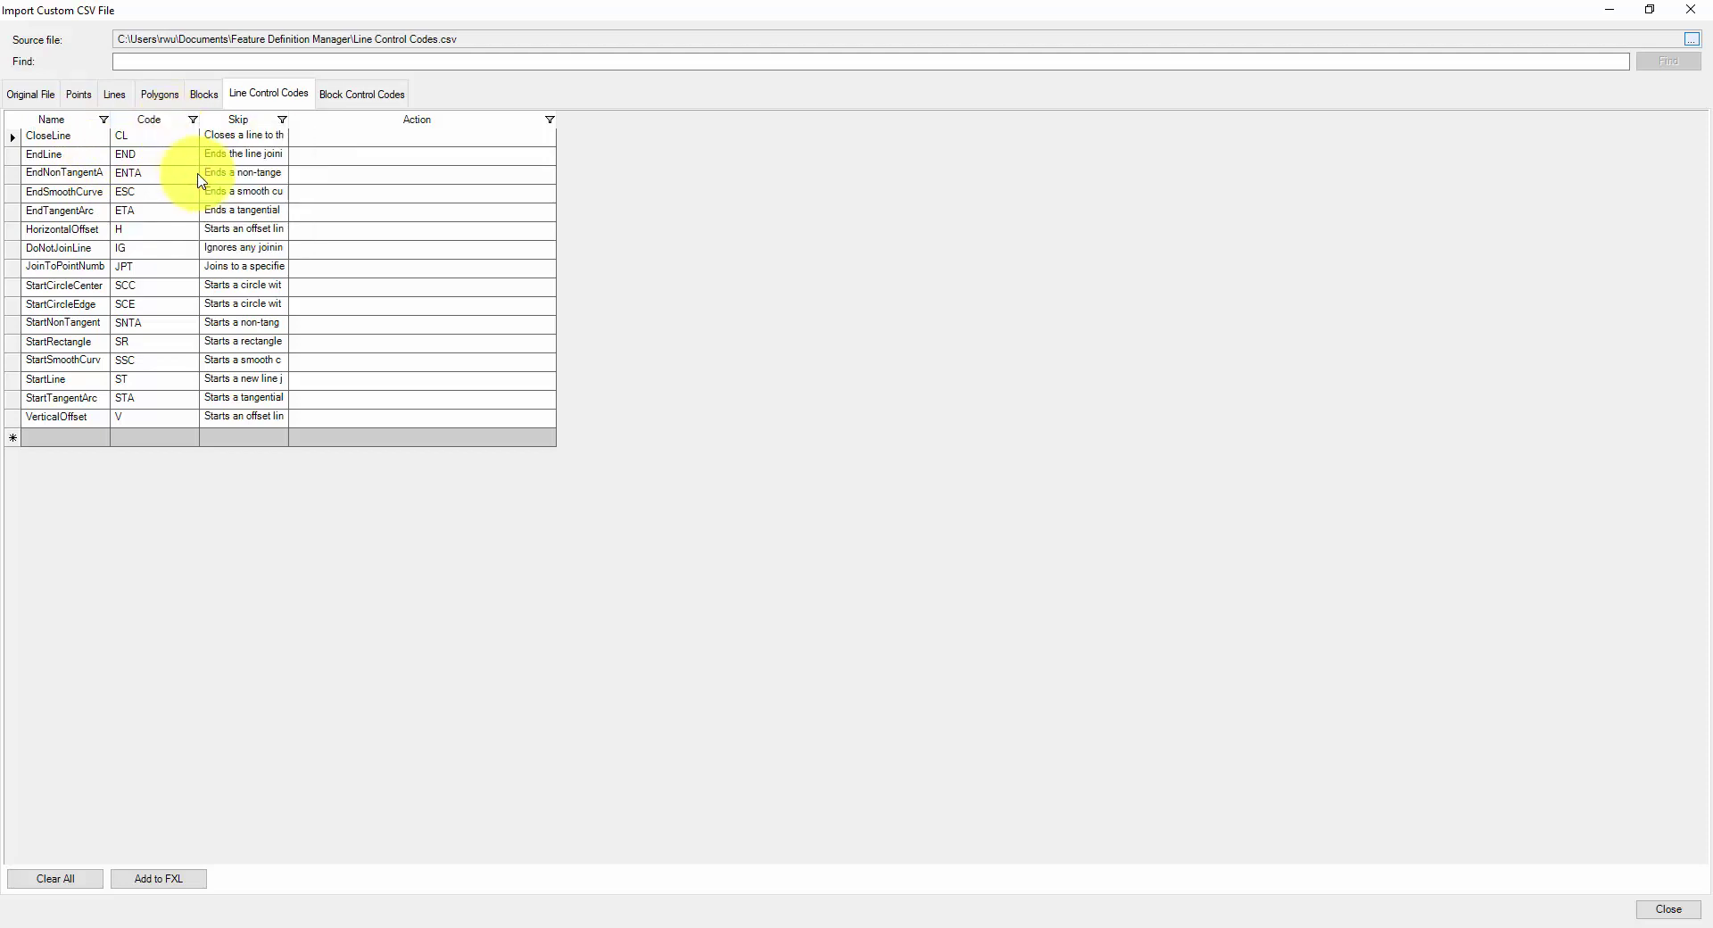
Widen the columns and assign Actions to CloseLine, EndLine and VerticalOffset.
{"action": "left_click_drag", "start_coordinate": [279, 118], "coordinate": [452, 121]}
{"action": "left_click_drag", "start_coordinate": [720, 124], "coordinate": [1037, 118]}
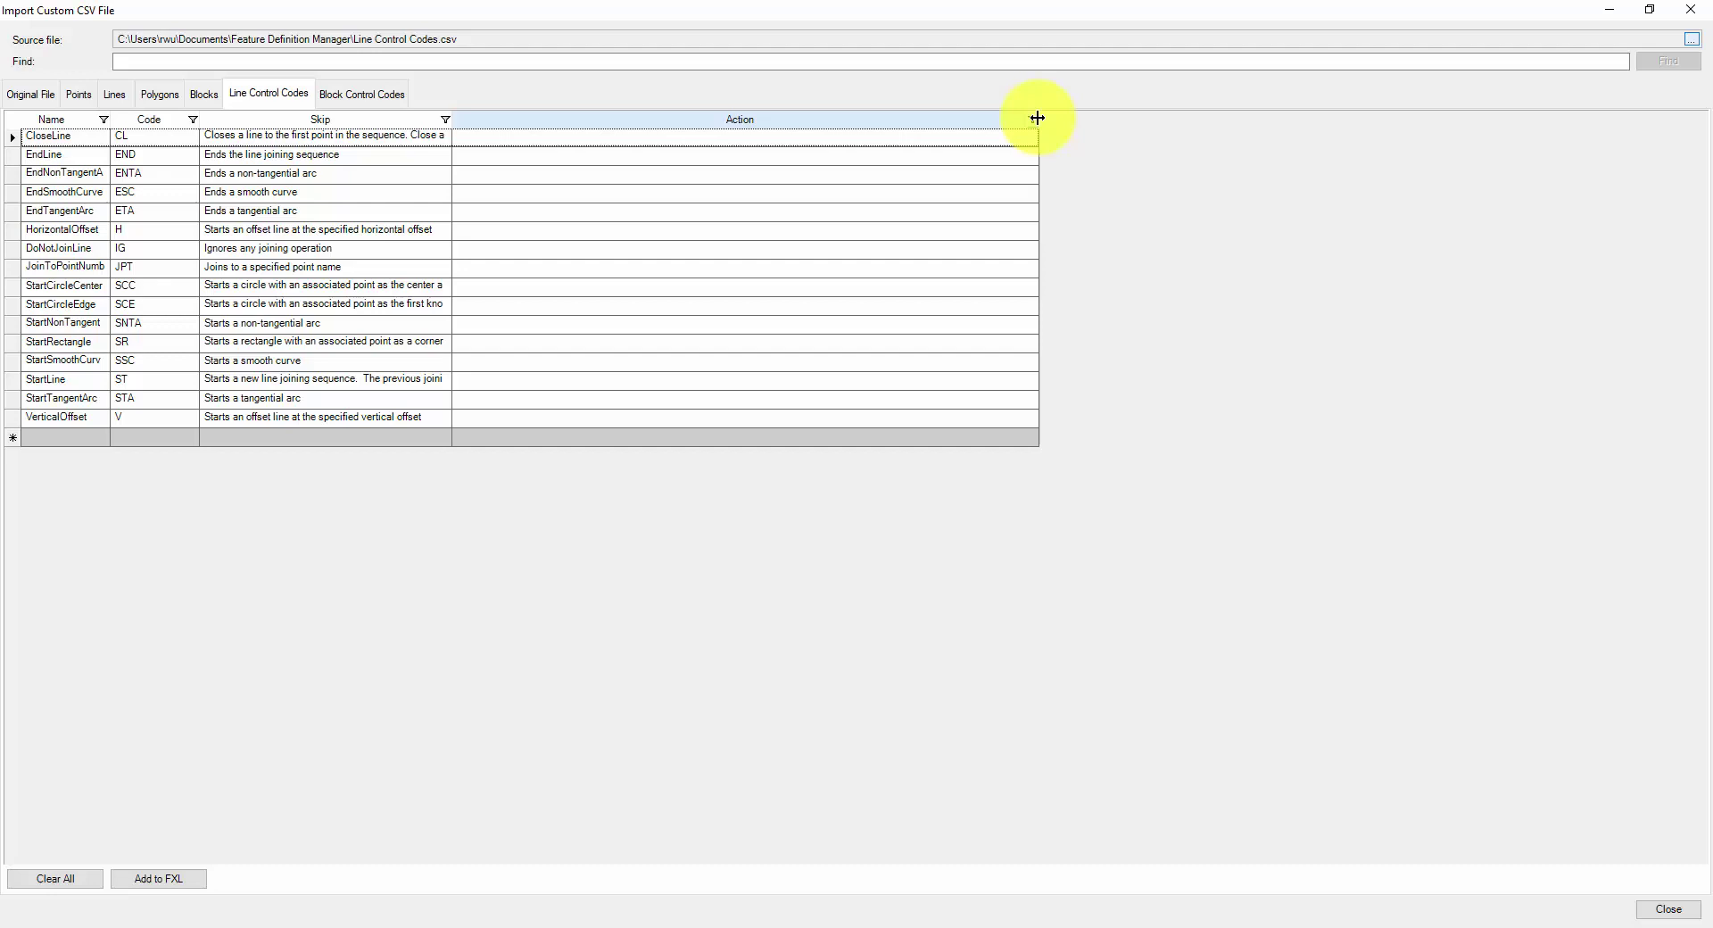
{"action": "left_click_drag", "start_coordinate": [454, 119], "coordinate": [580, 126]}
{"action": "left_click", "coordinate": [1156, 136]}
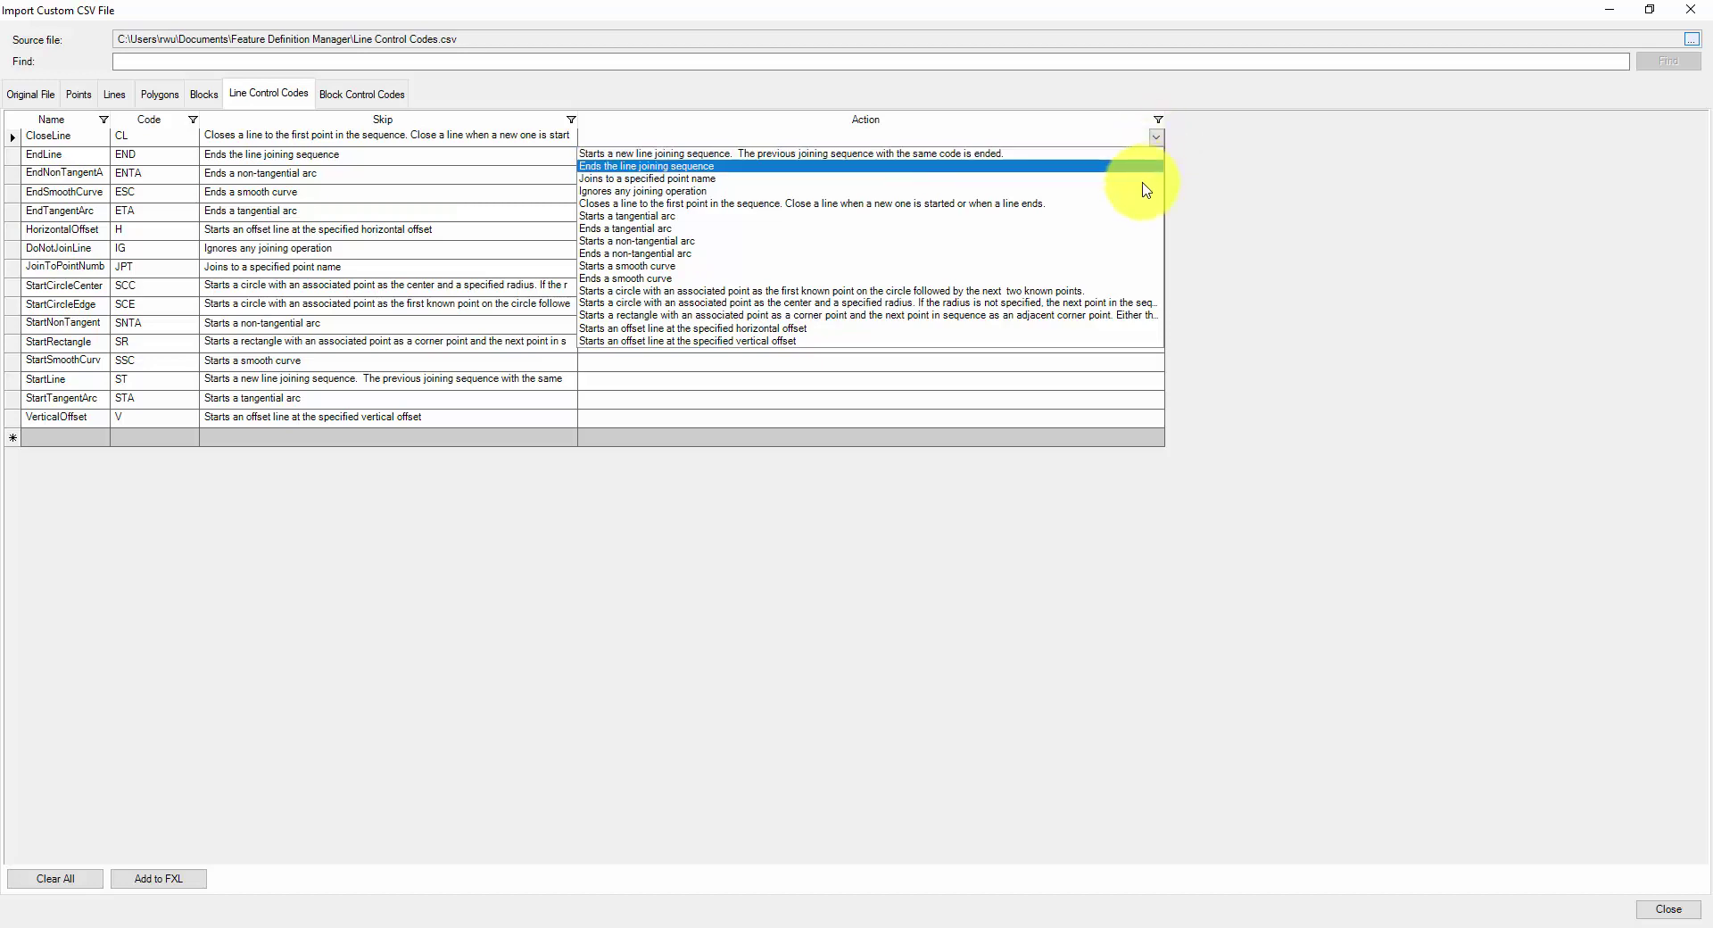
{"action": "left_click", "coordinate": [1145, 205]}
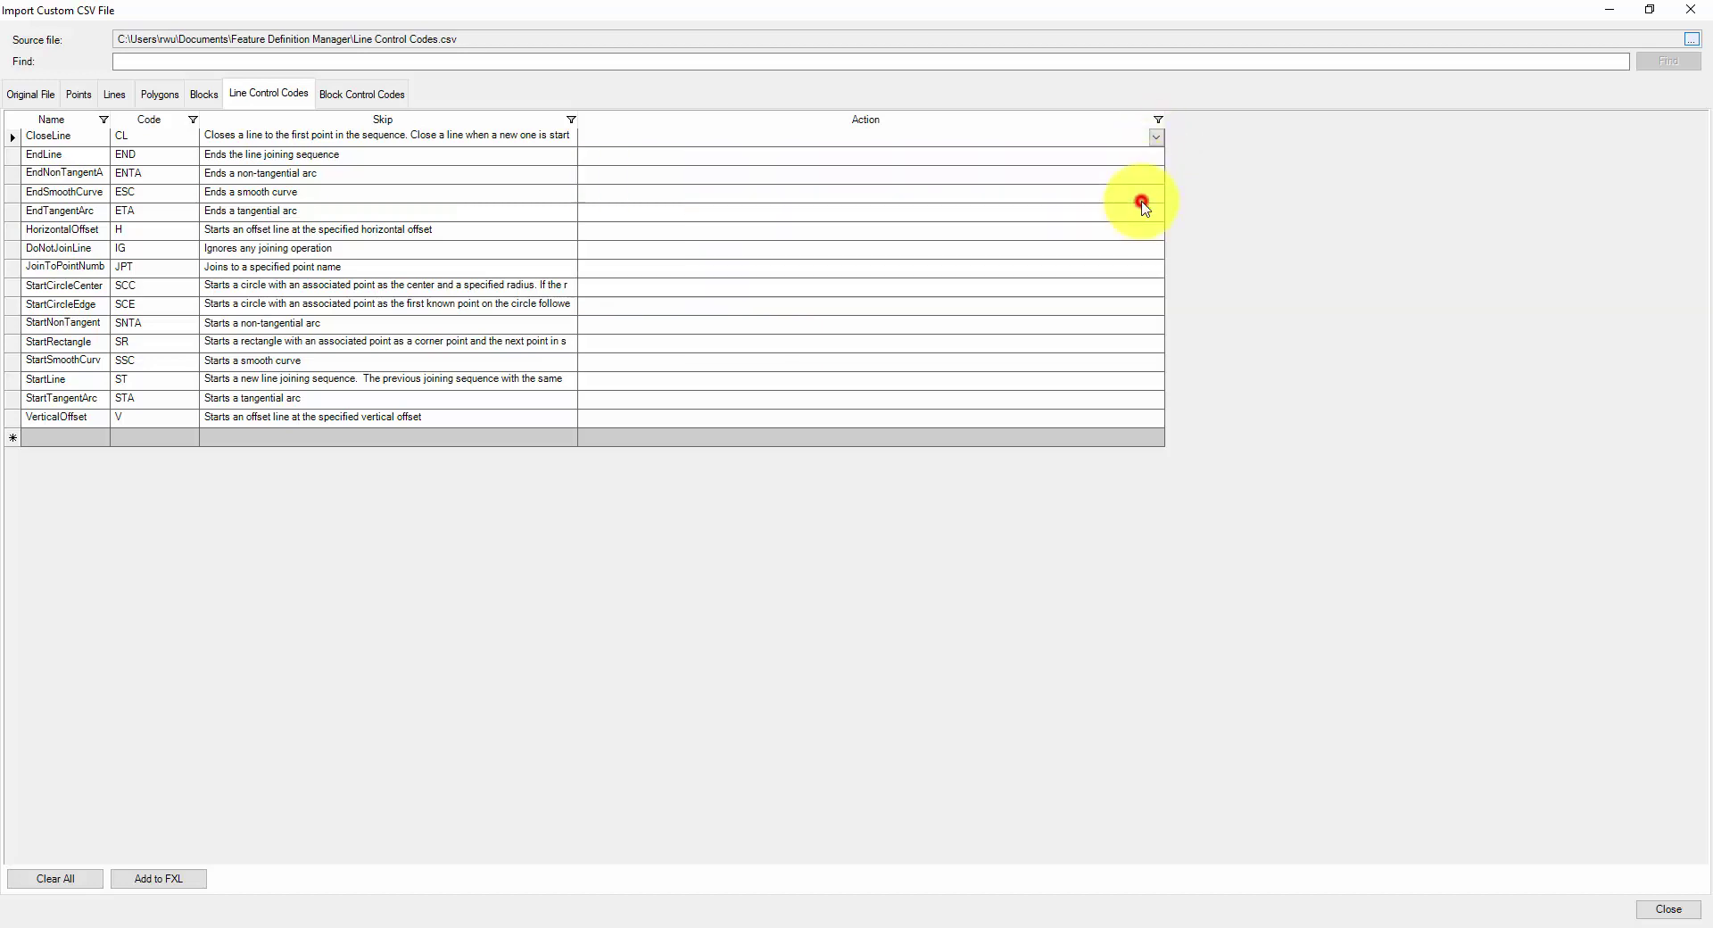
{"action": "left_click", "coordinate": [1154, 158]}
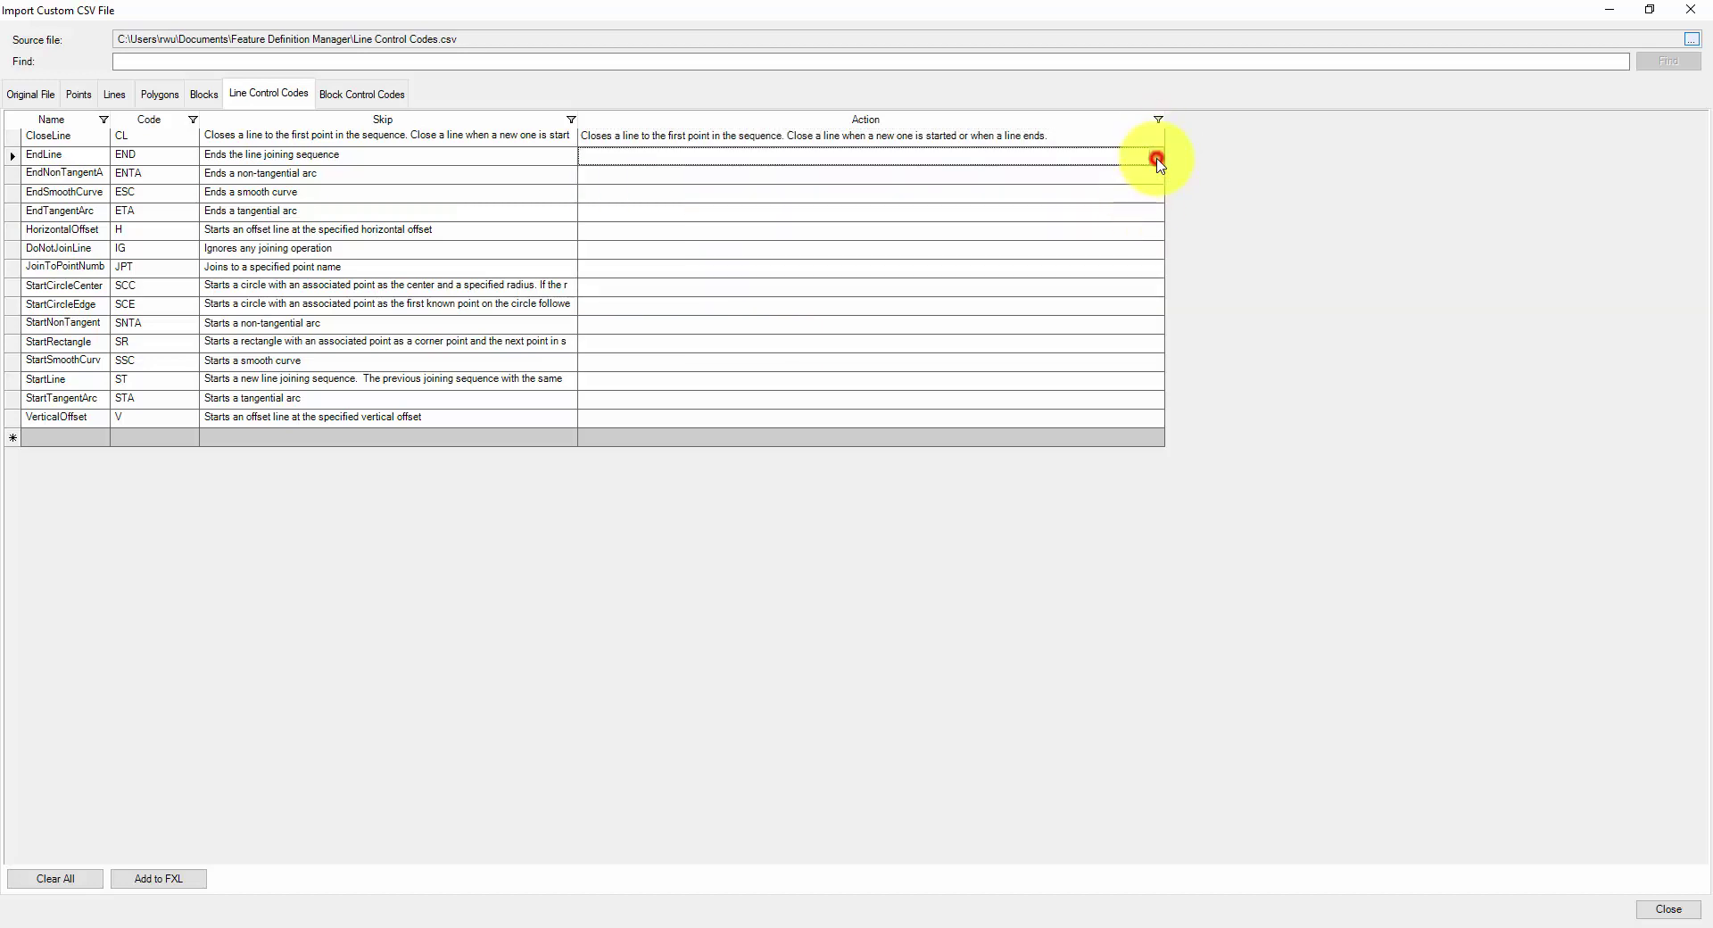
{"action": "left_click", "coordinate": [1151, 184]}
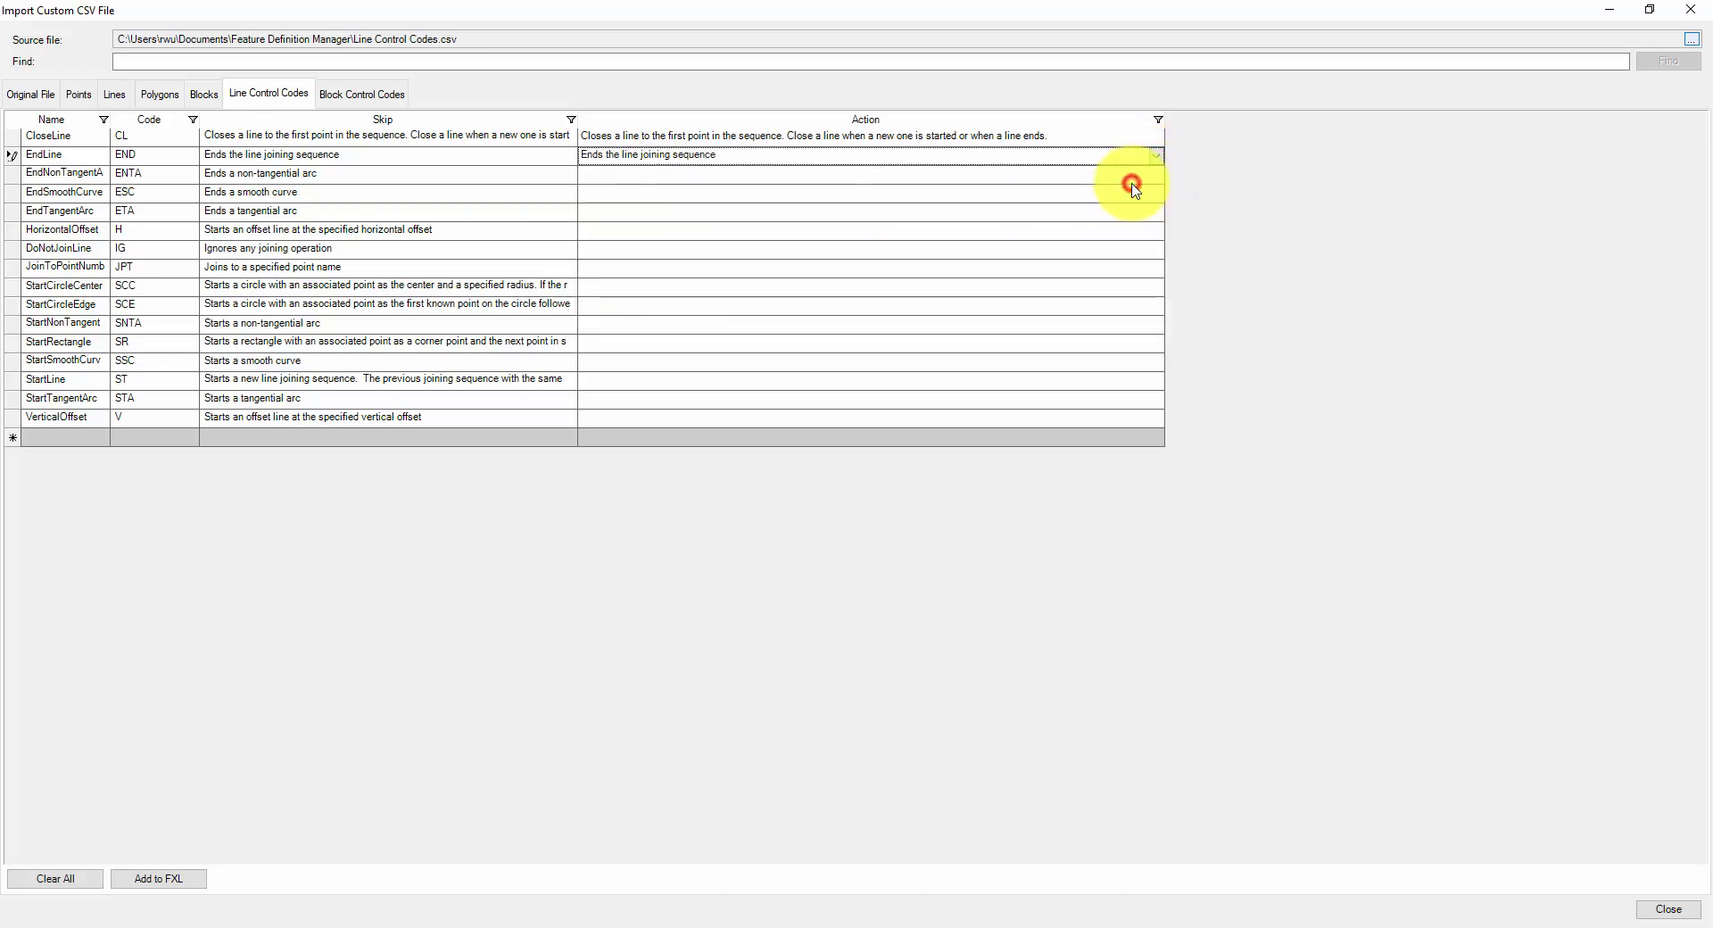
{"action": "left_click", "coordinate": [1156, 418]}
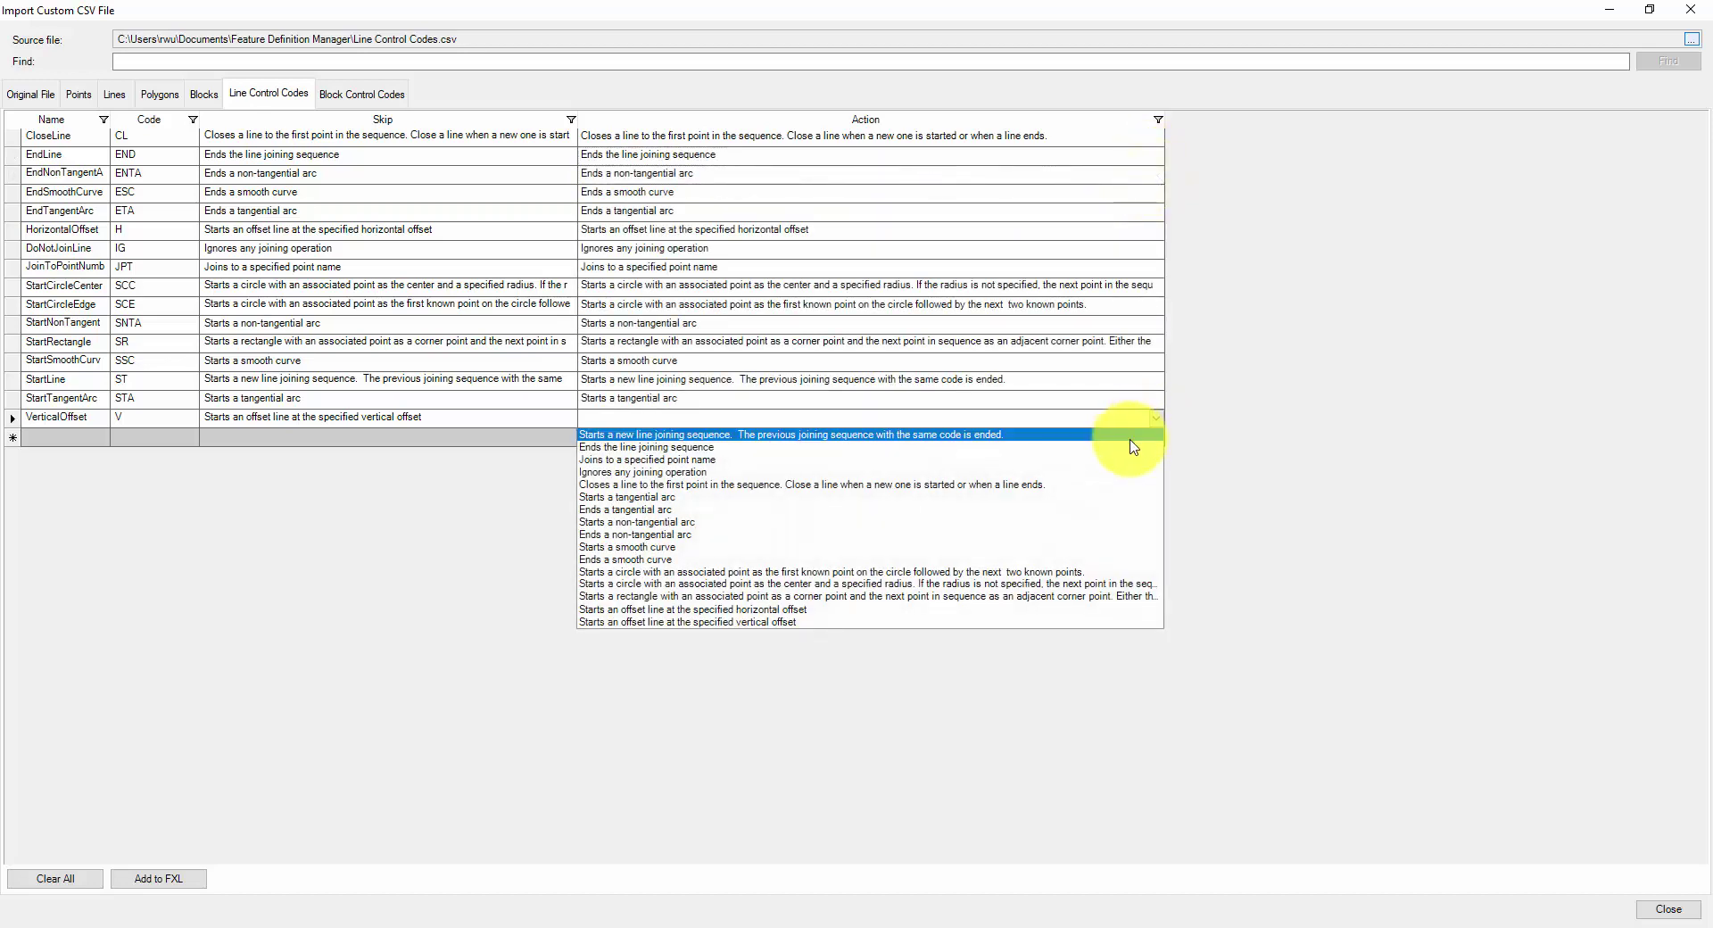
{"action": "left_click", "coordinate": [1095, 621]}
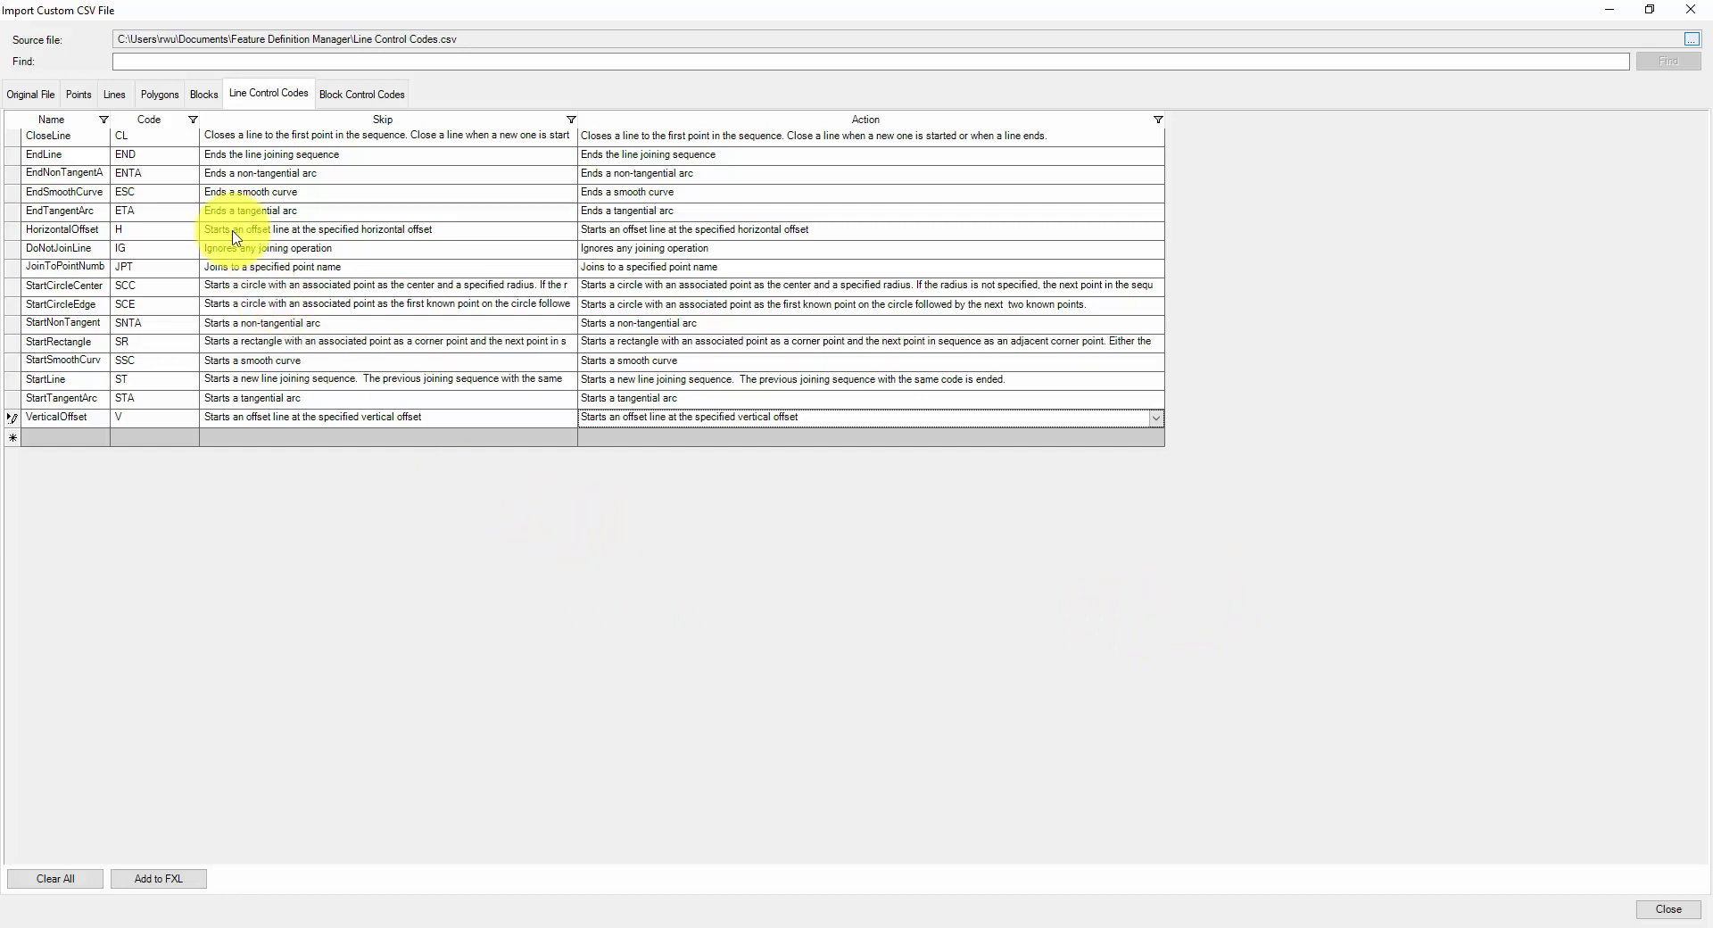
{"action": "left_click", "coordinate": [157, 143]}
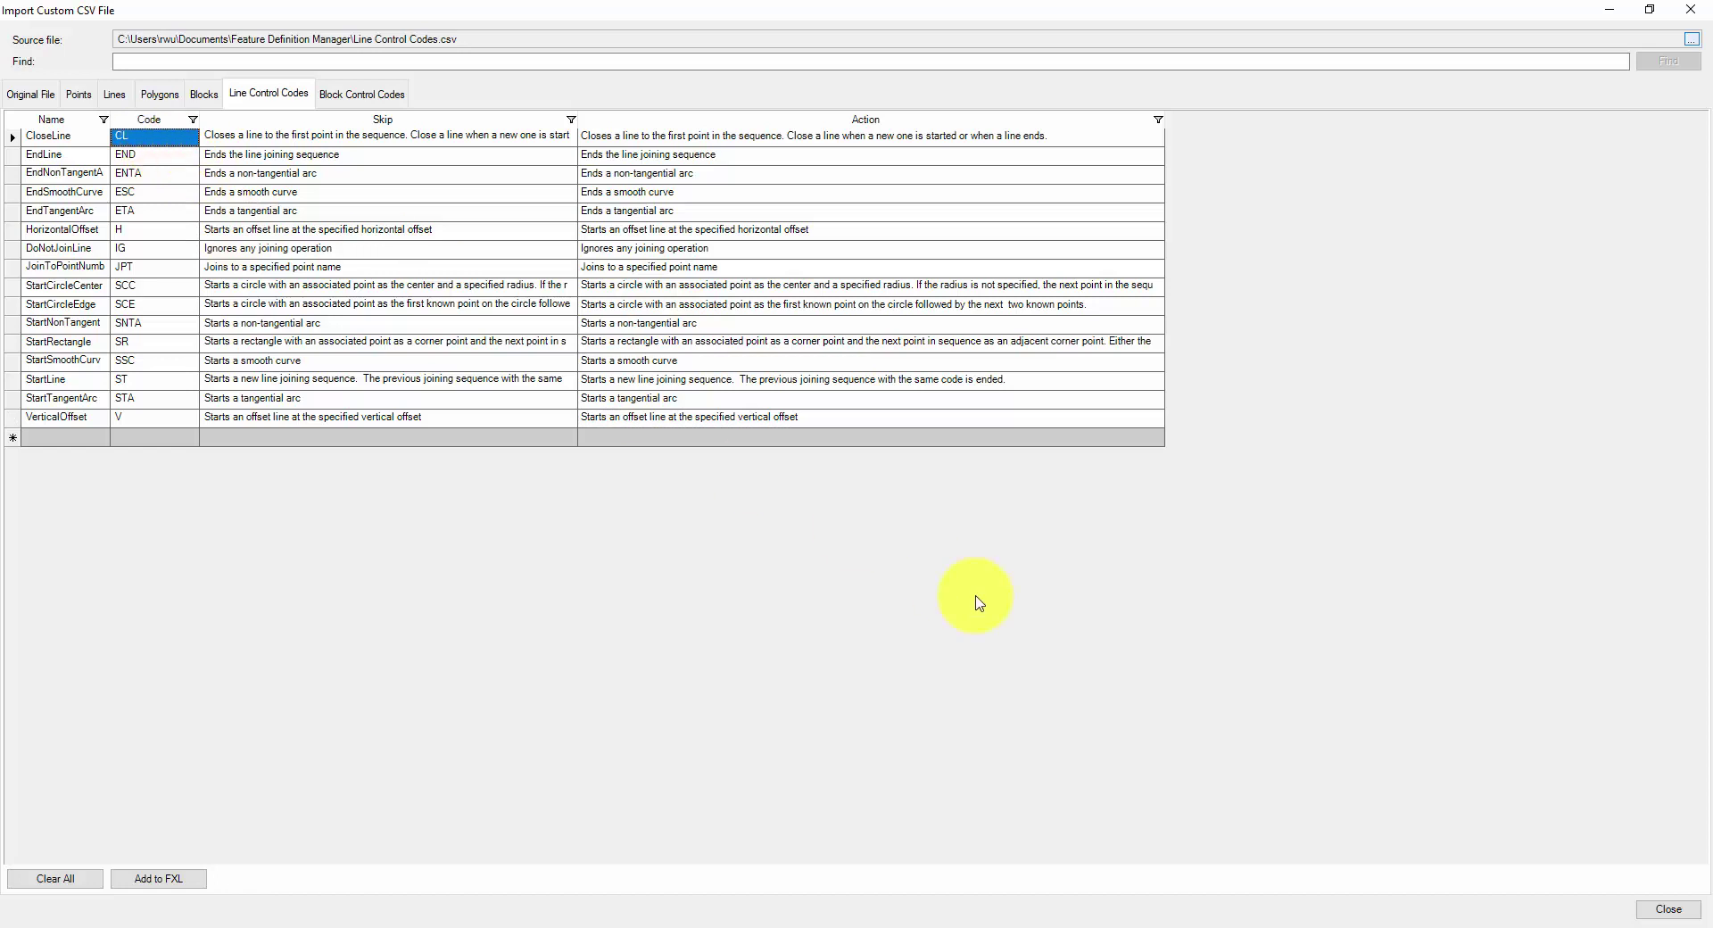
Add the line control codes to the FXL and close the import window.
{"action": "left_click", "coordinate": [204, 883]}
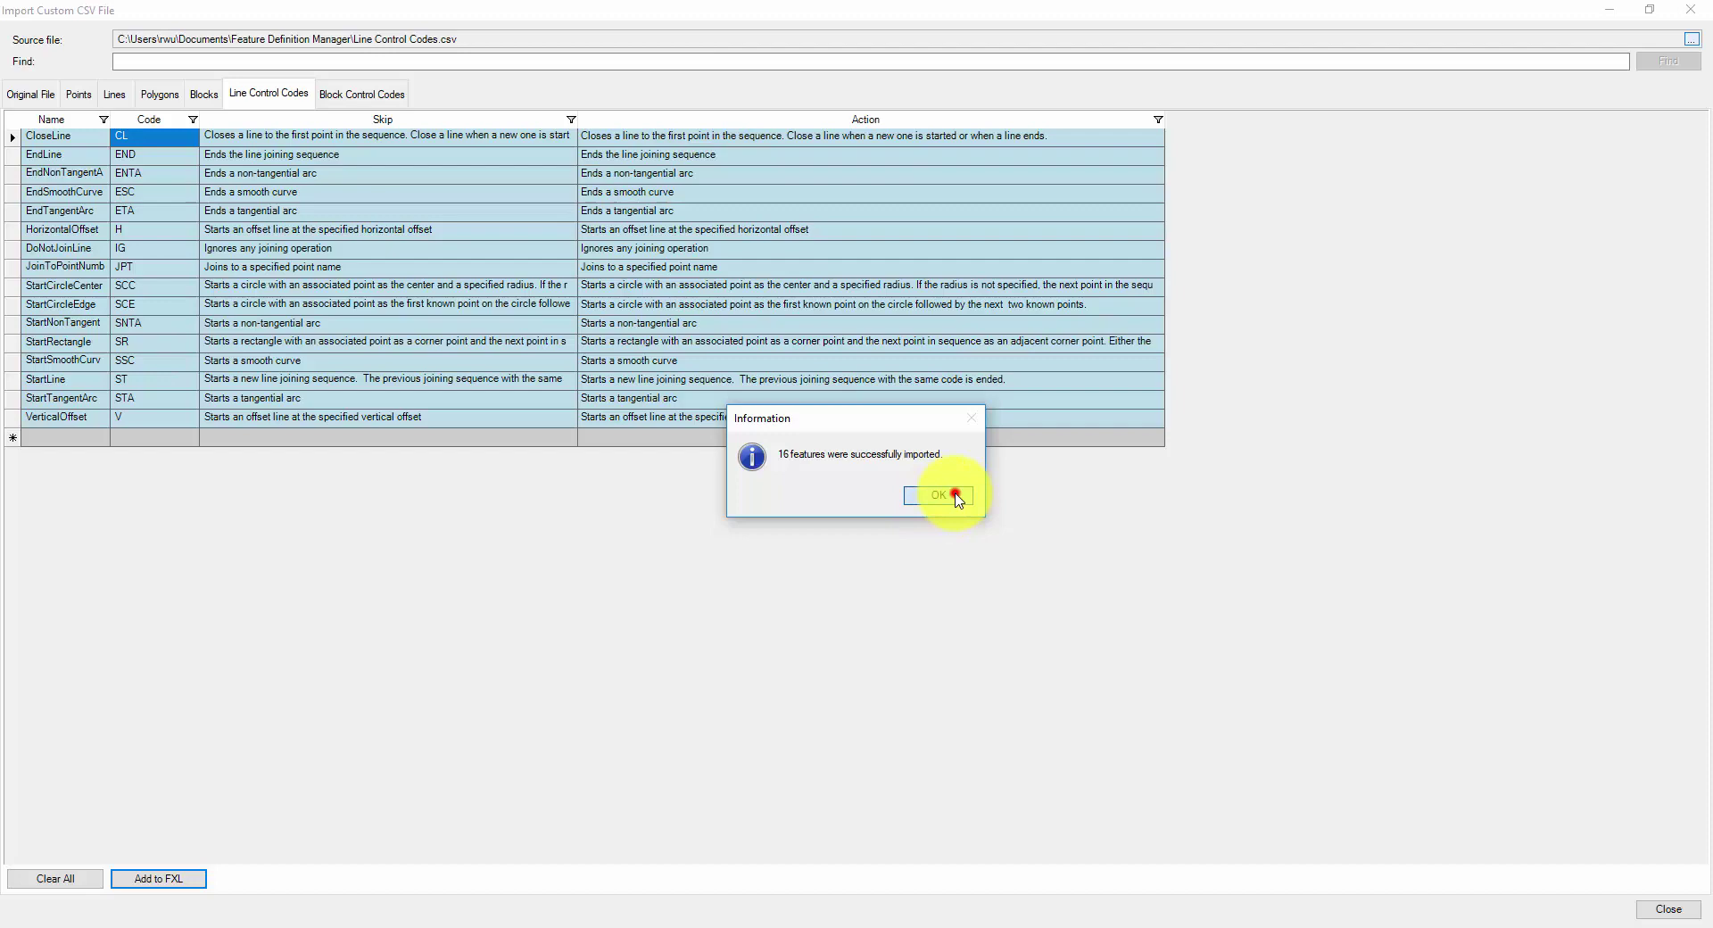
{"action": "left_click", "coordinate": [953, 496]}
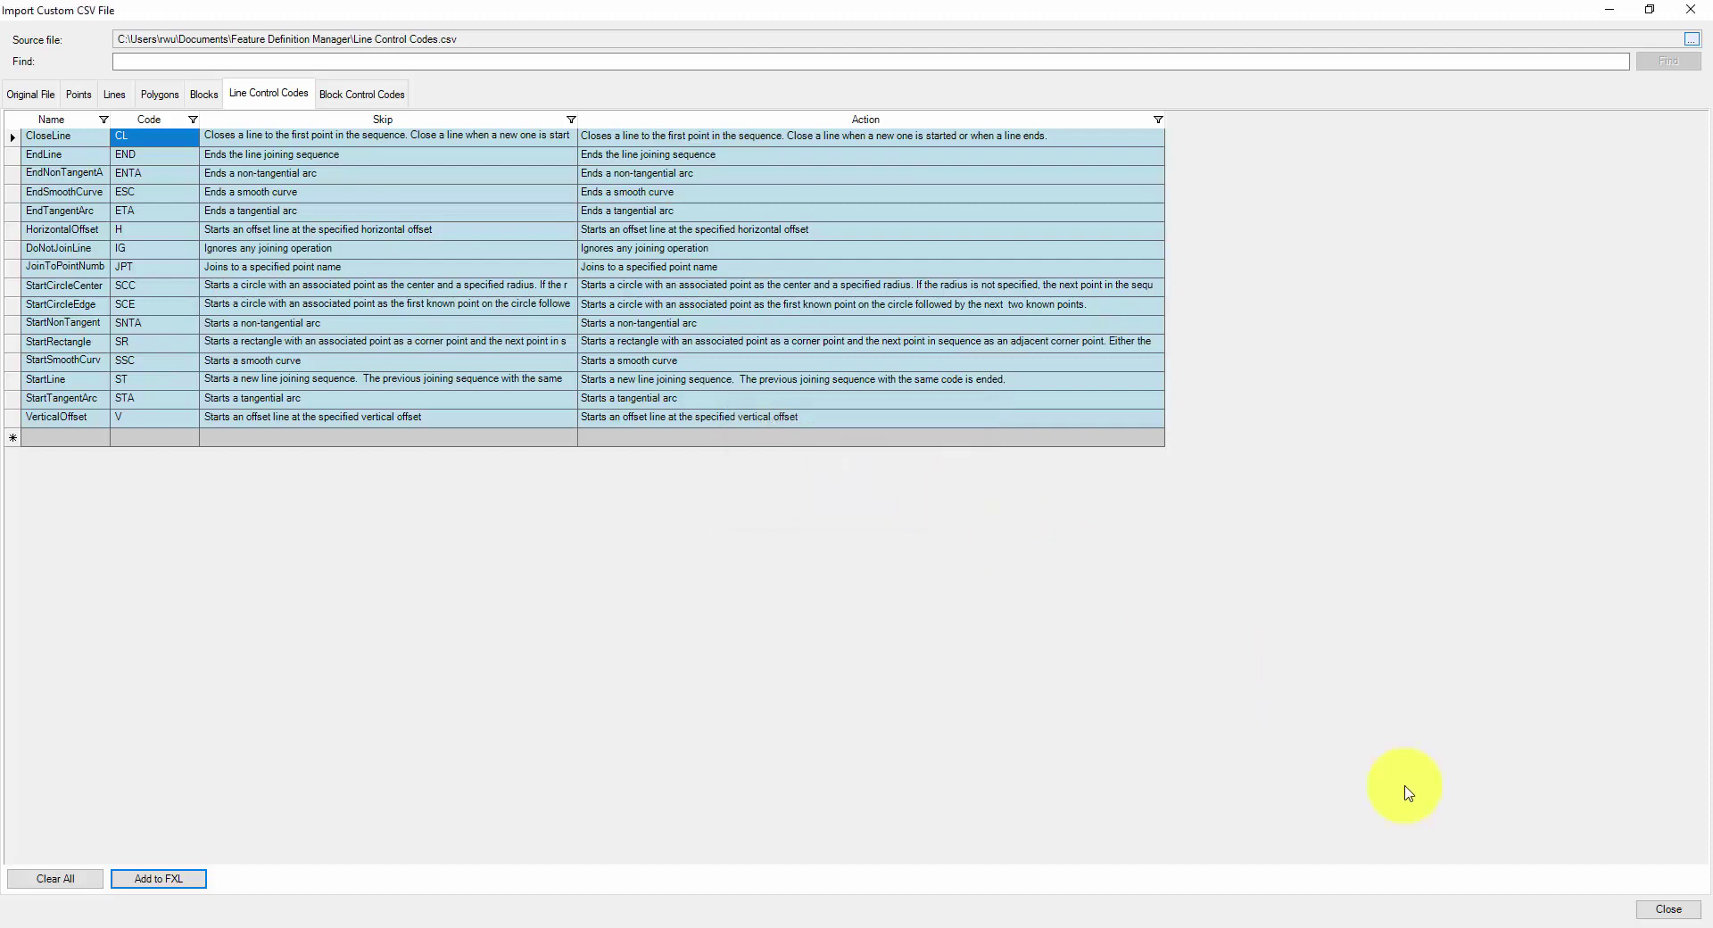
{"action": "left_click", "coordinate": [1668, 909]}
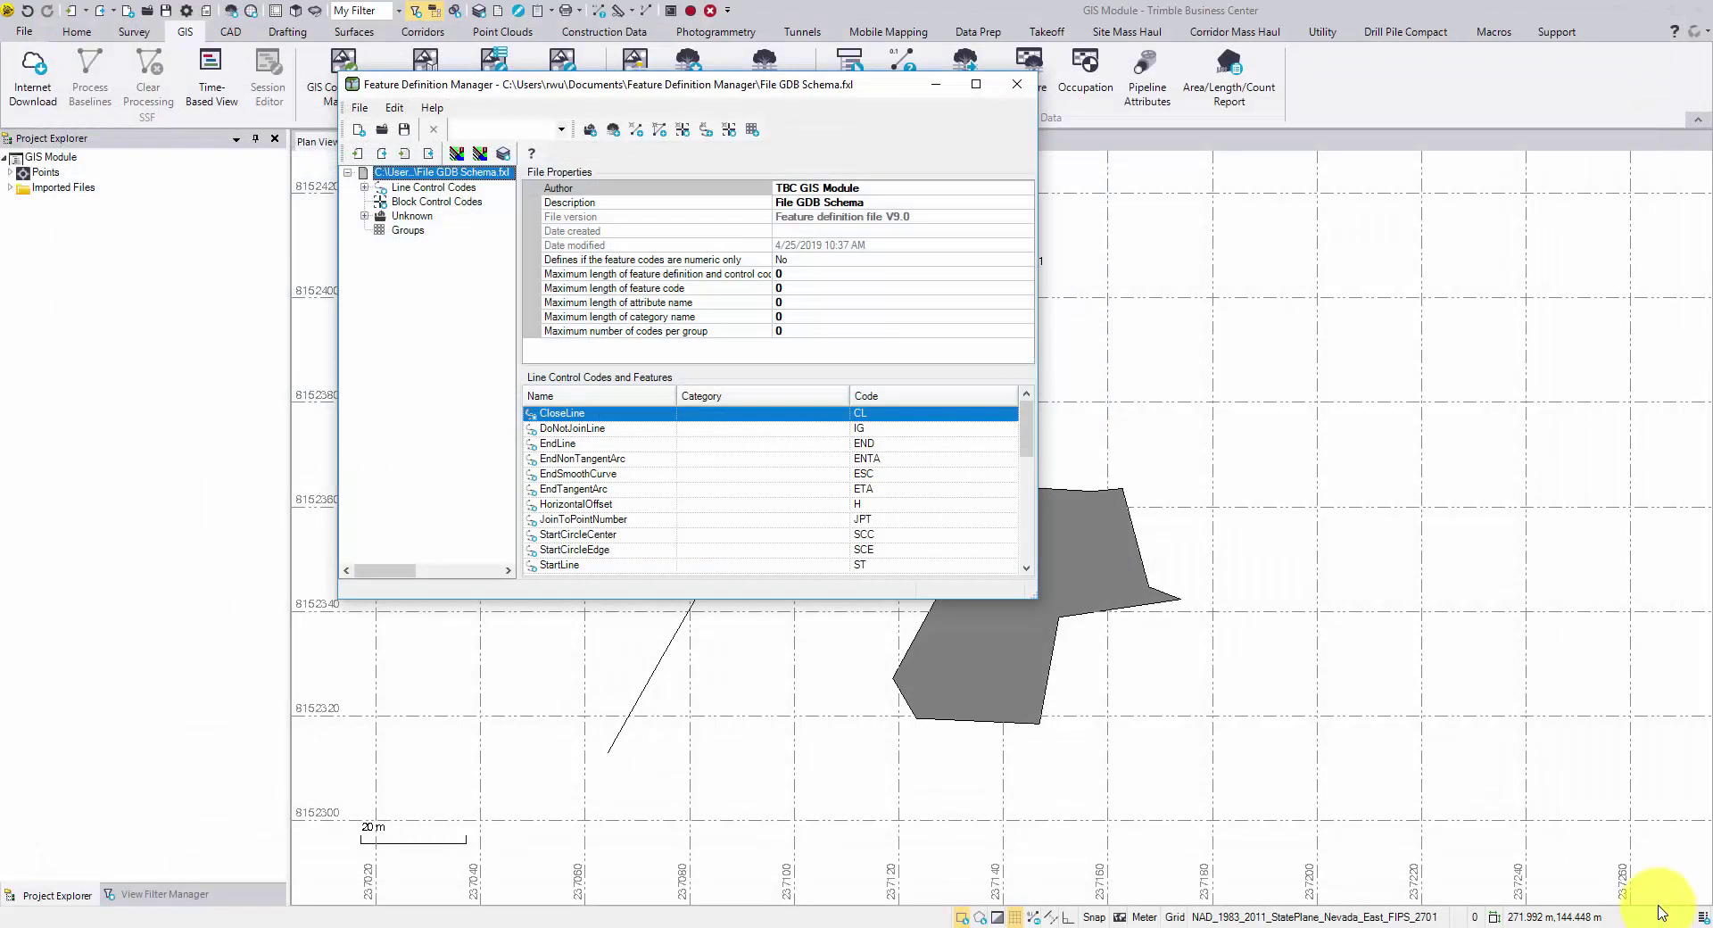
Check the line control codes, save File GDB Schema.fxl, and close Feature Definition Manager.
{"action": "left_click", "coordinate": [364, 187]}
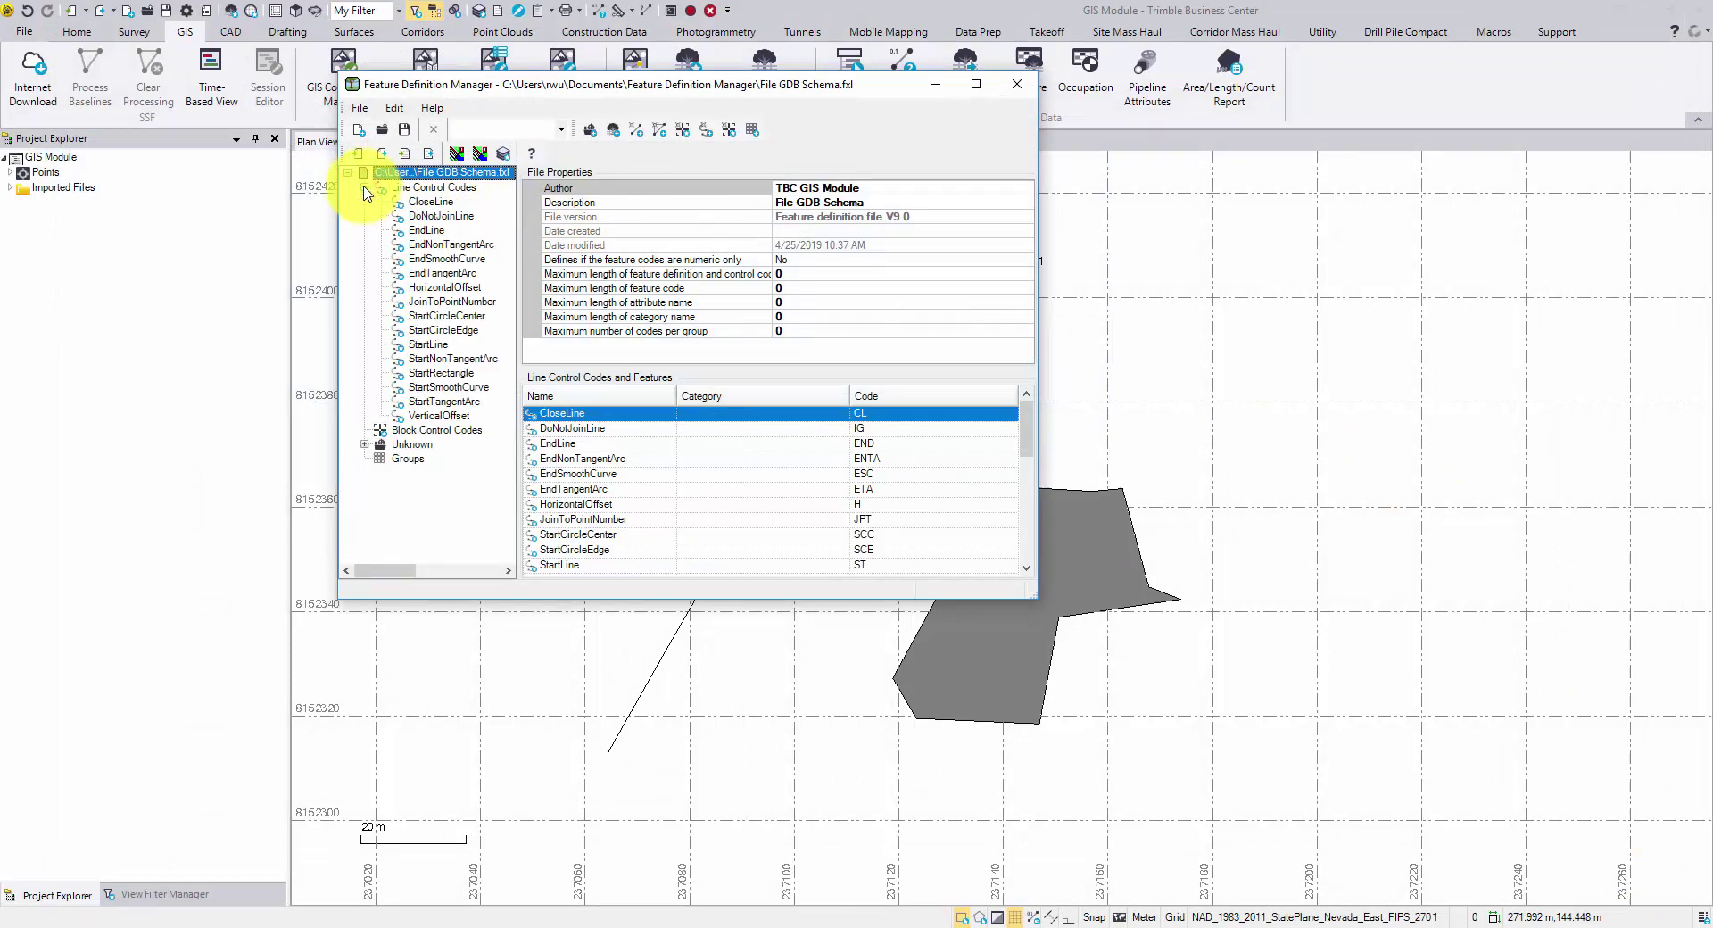
{"action": "left_click", "coordinate": [364, 187]}
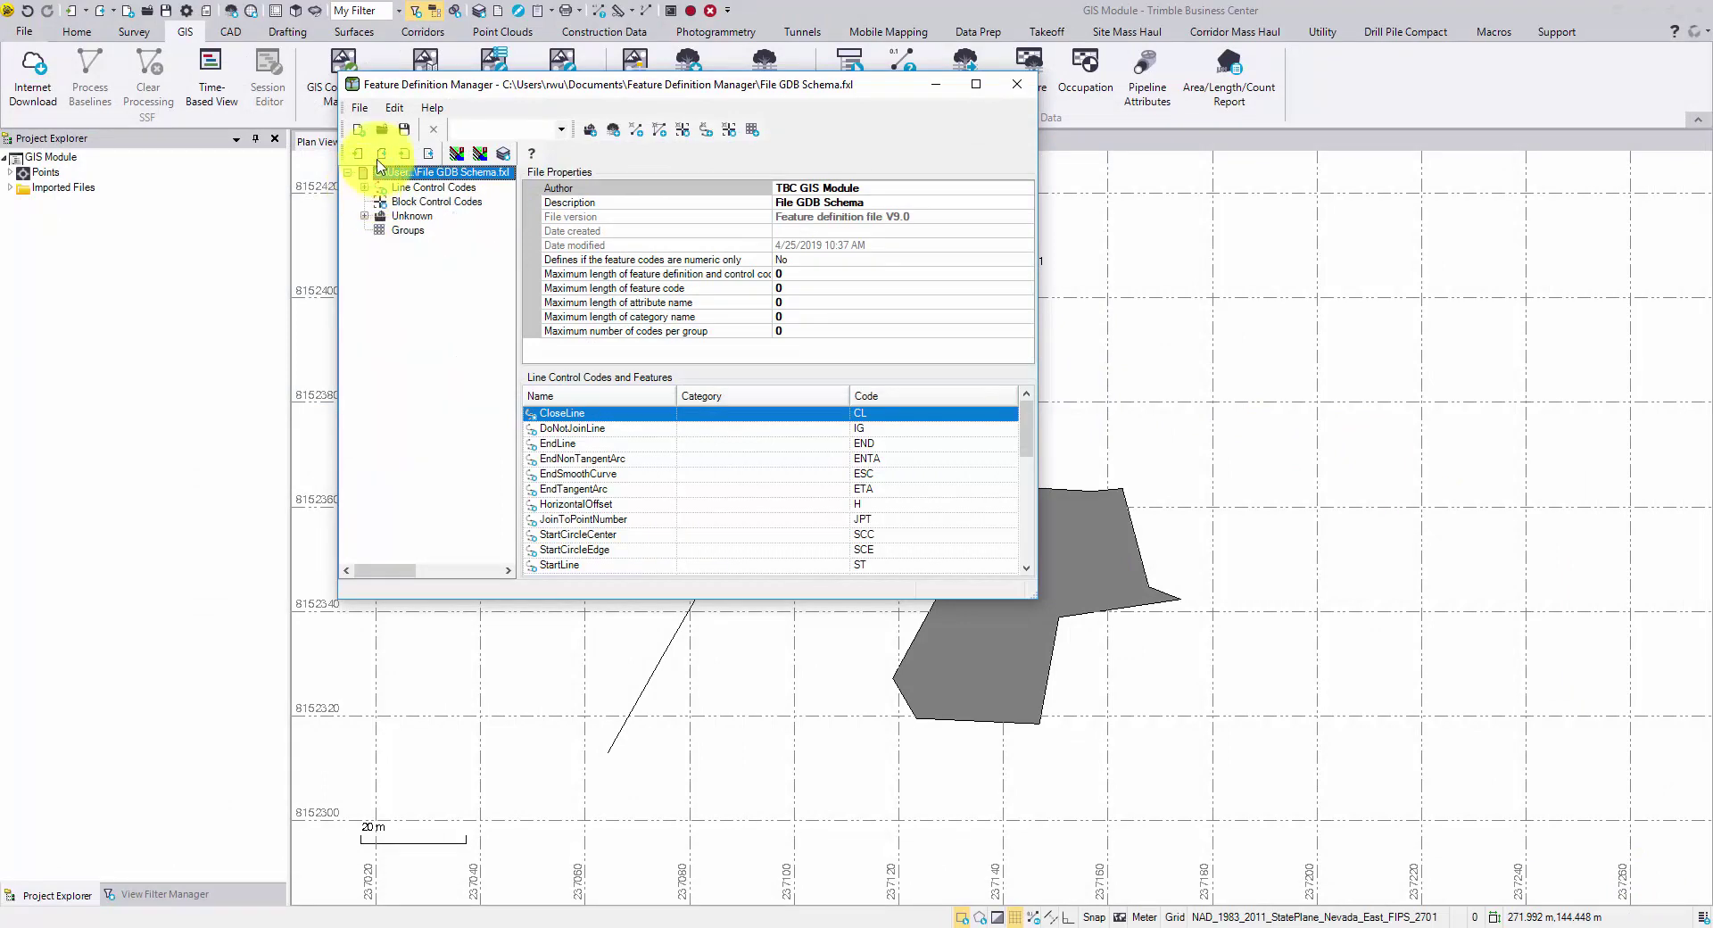
{"action": "left_click", "coordinate": [405, 129]}
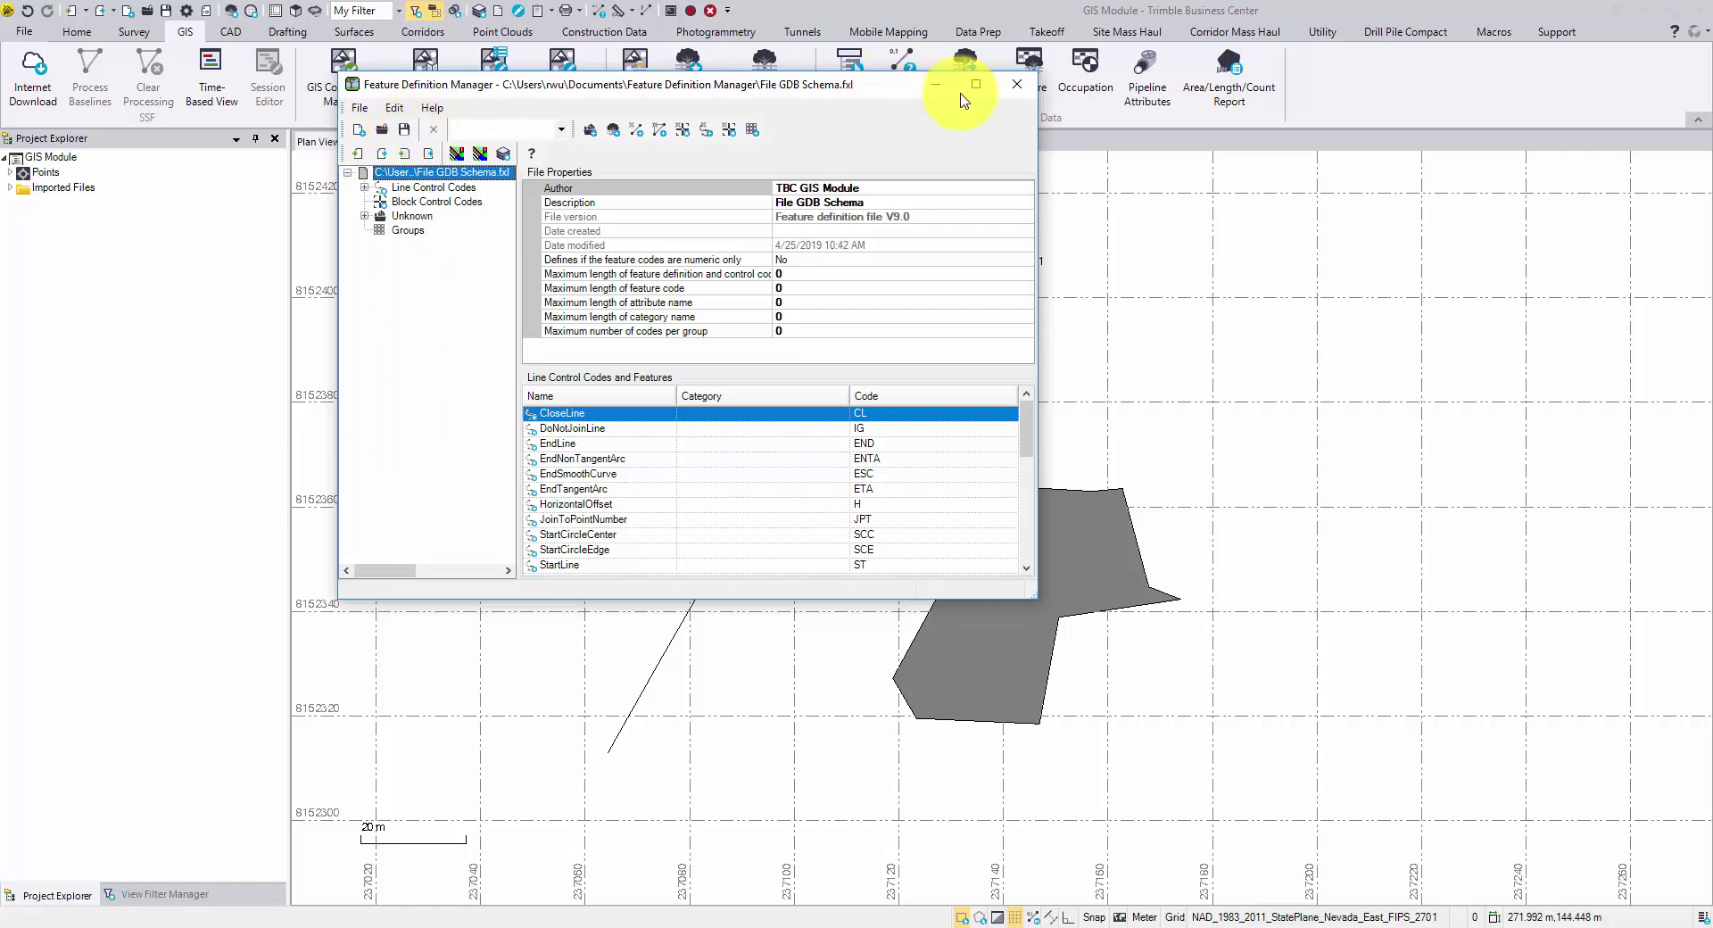
{"action": "left_click", "coordinate": [1005, 89]}
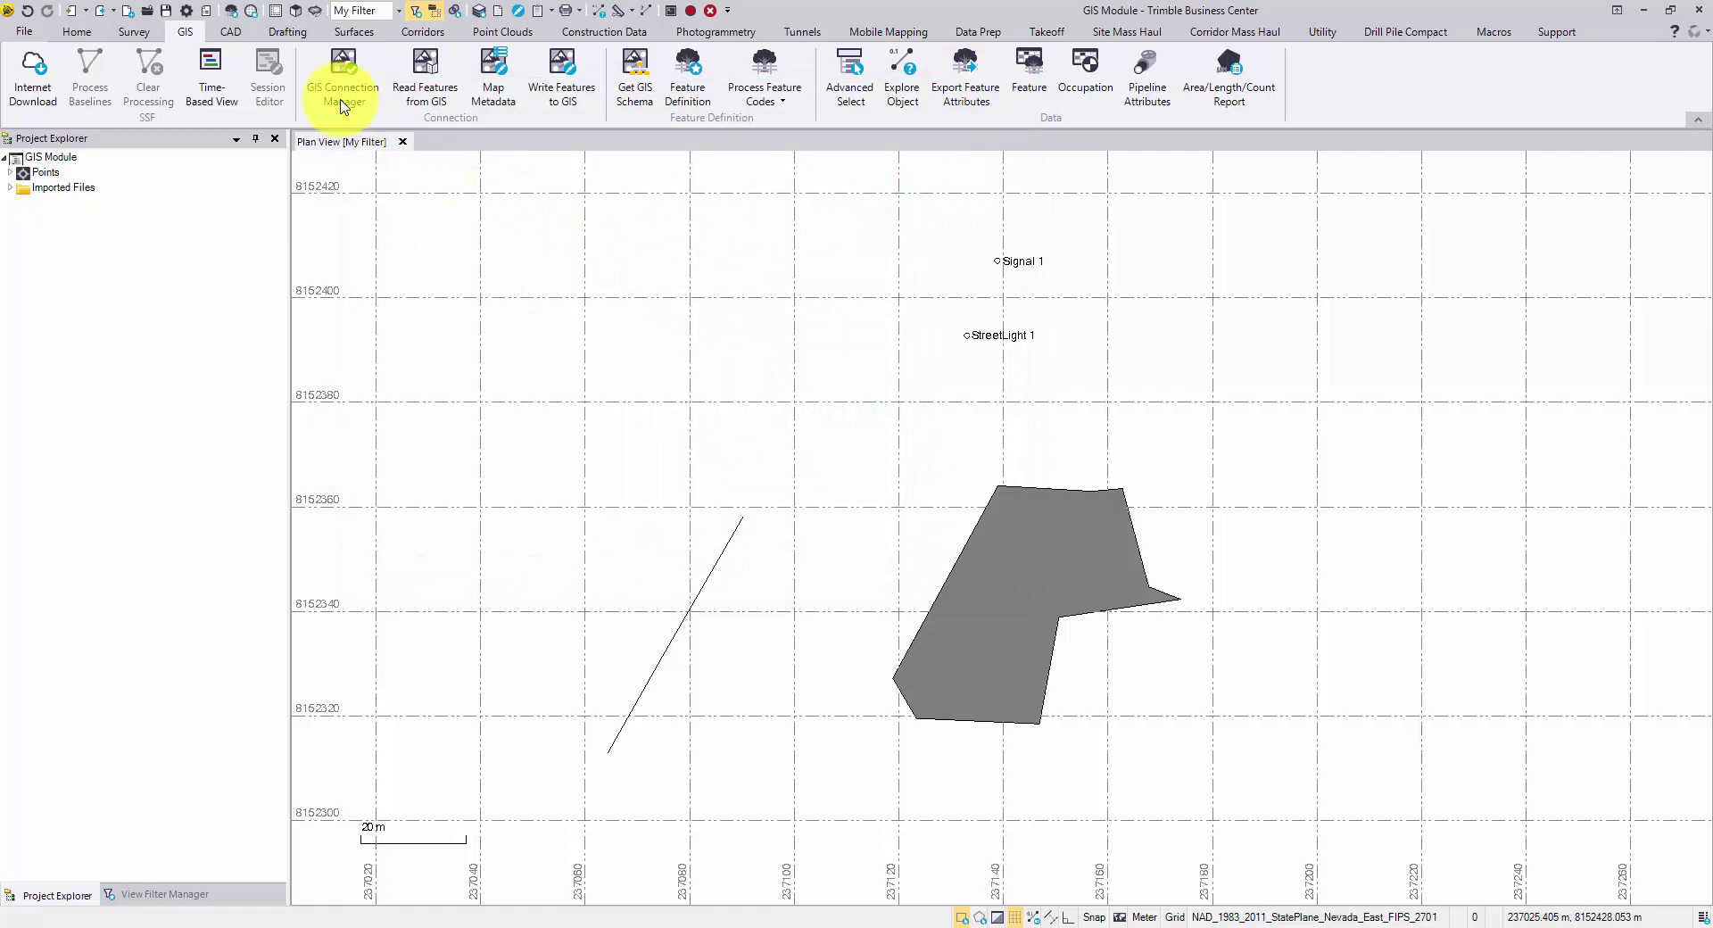
Set File GDB Schema.fxl as the Feature Code Processing definition file, replacing existing definitions.
{"action": "left_click", "coordinate": [185, 12]}
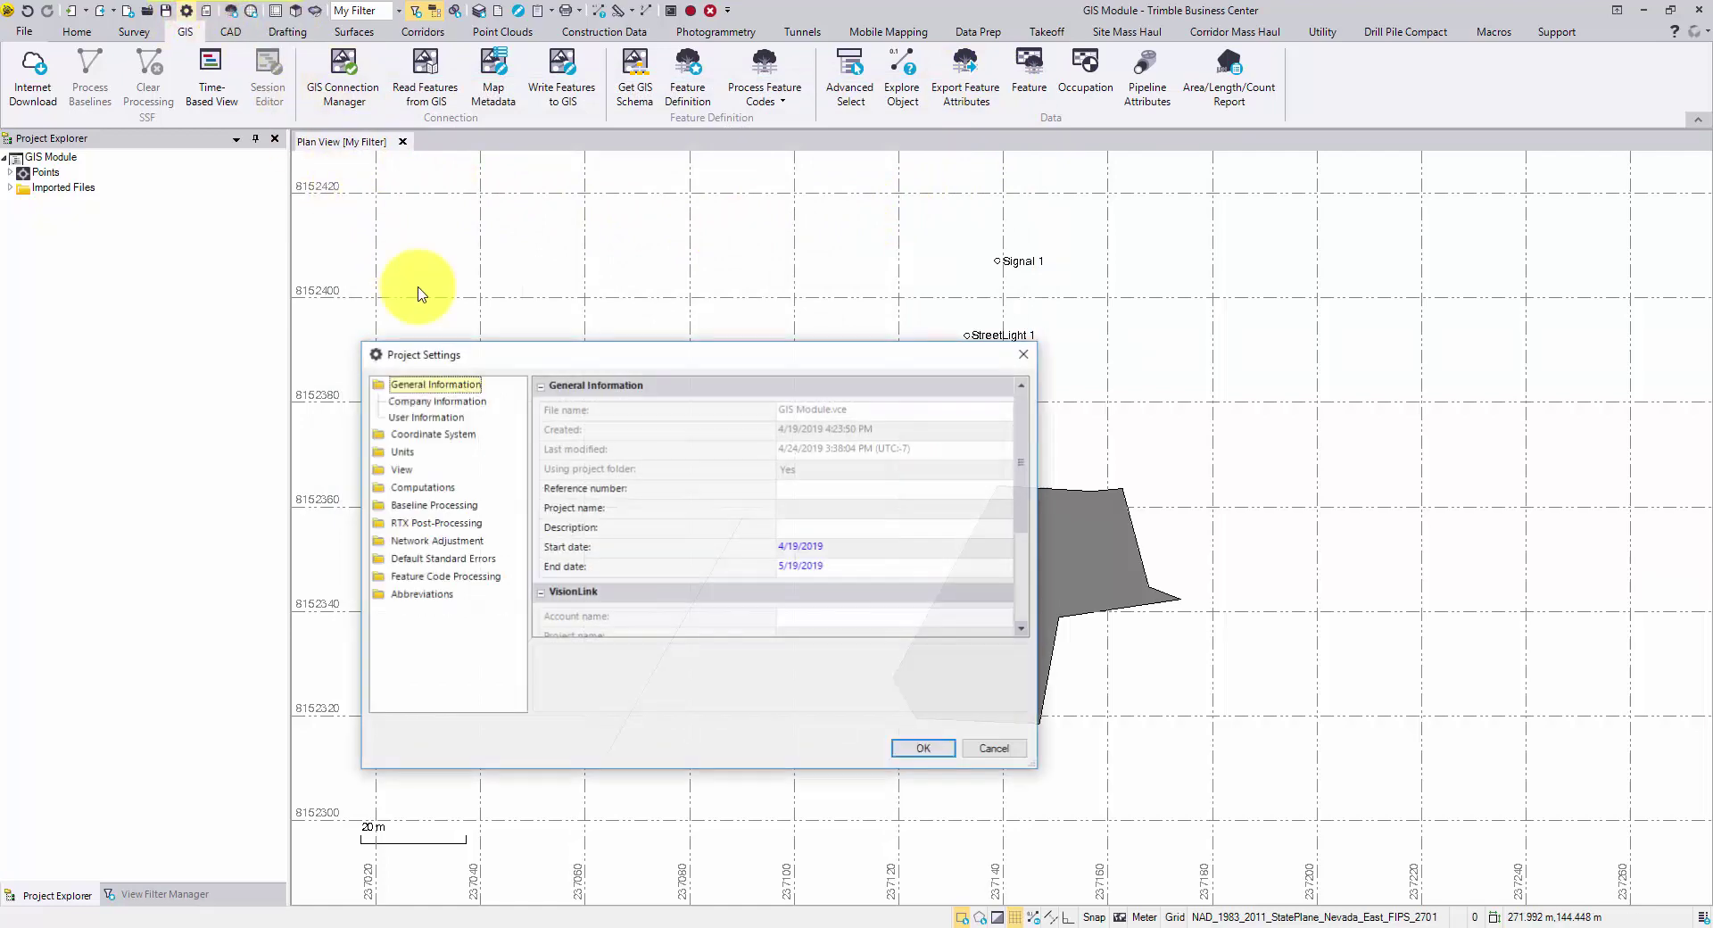
{"action": "left_click", "coordinate": [451, 578]}
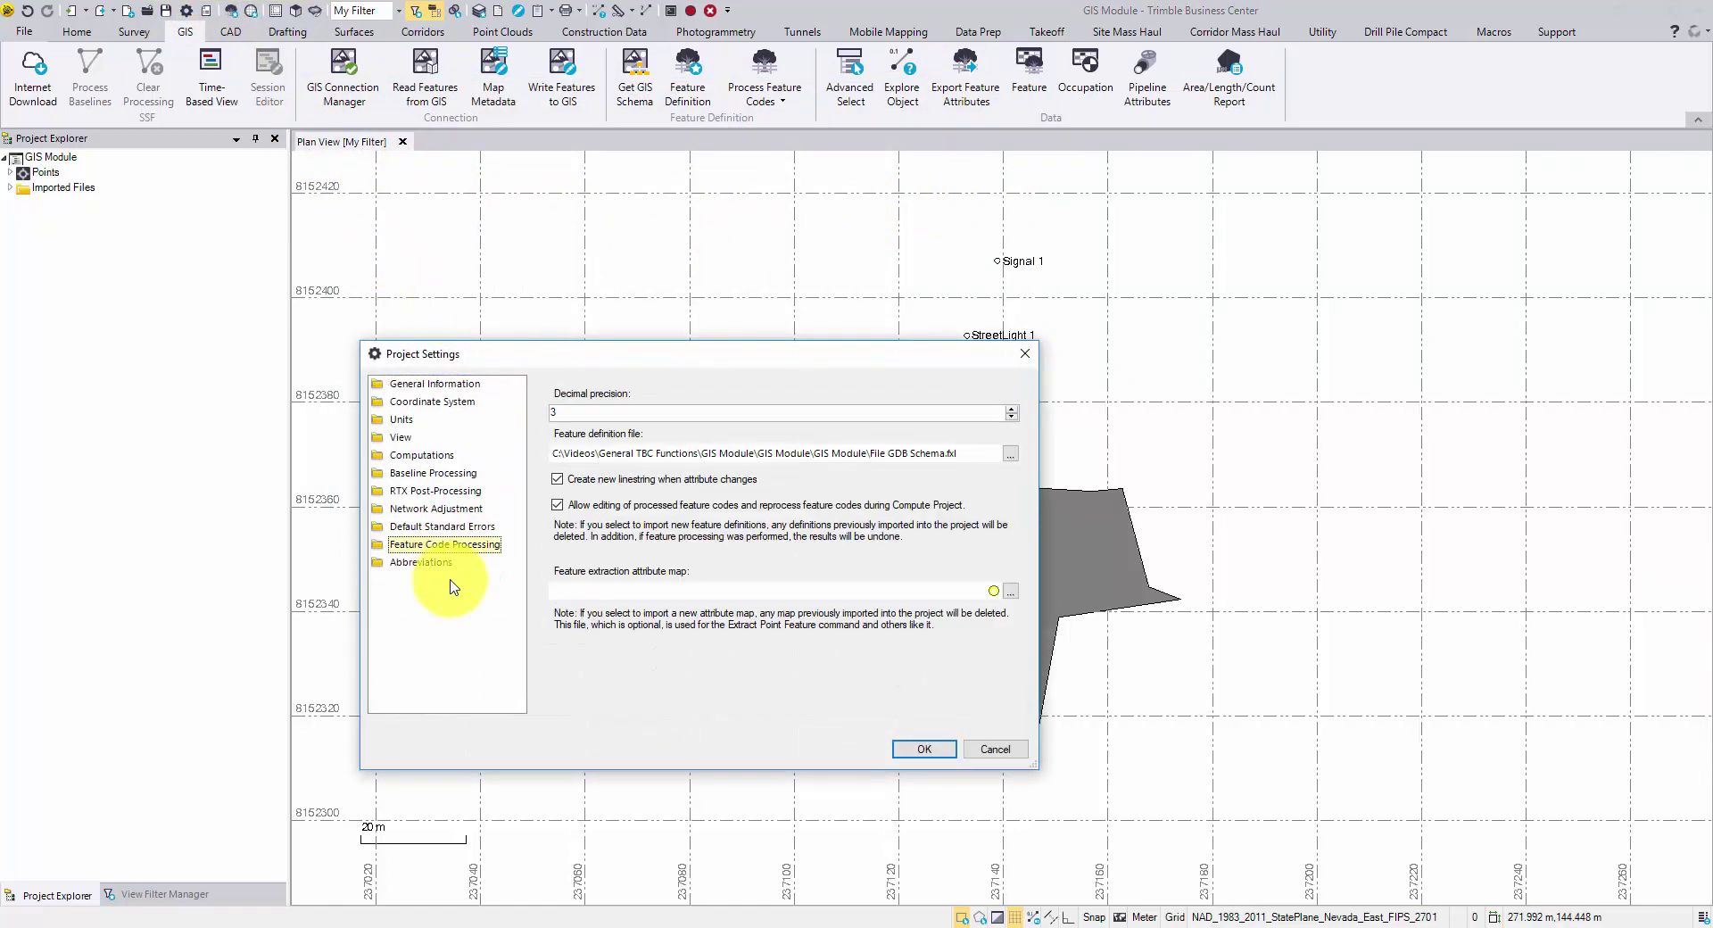
{"action": "left_click", "coordinate": [1012, 454]}
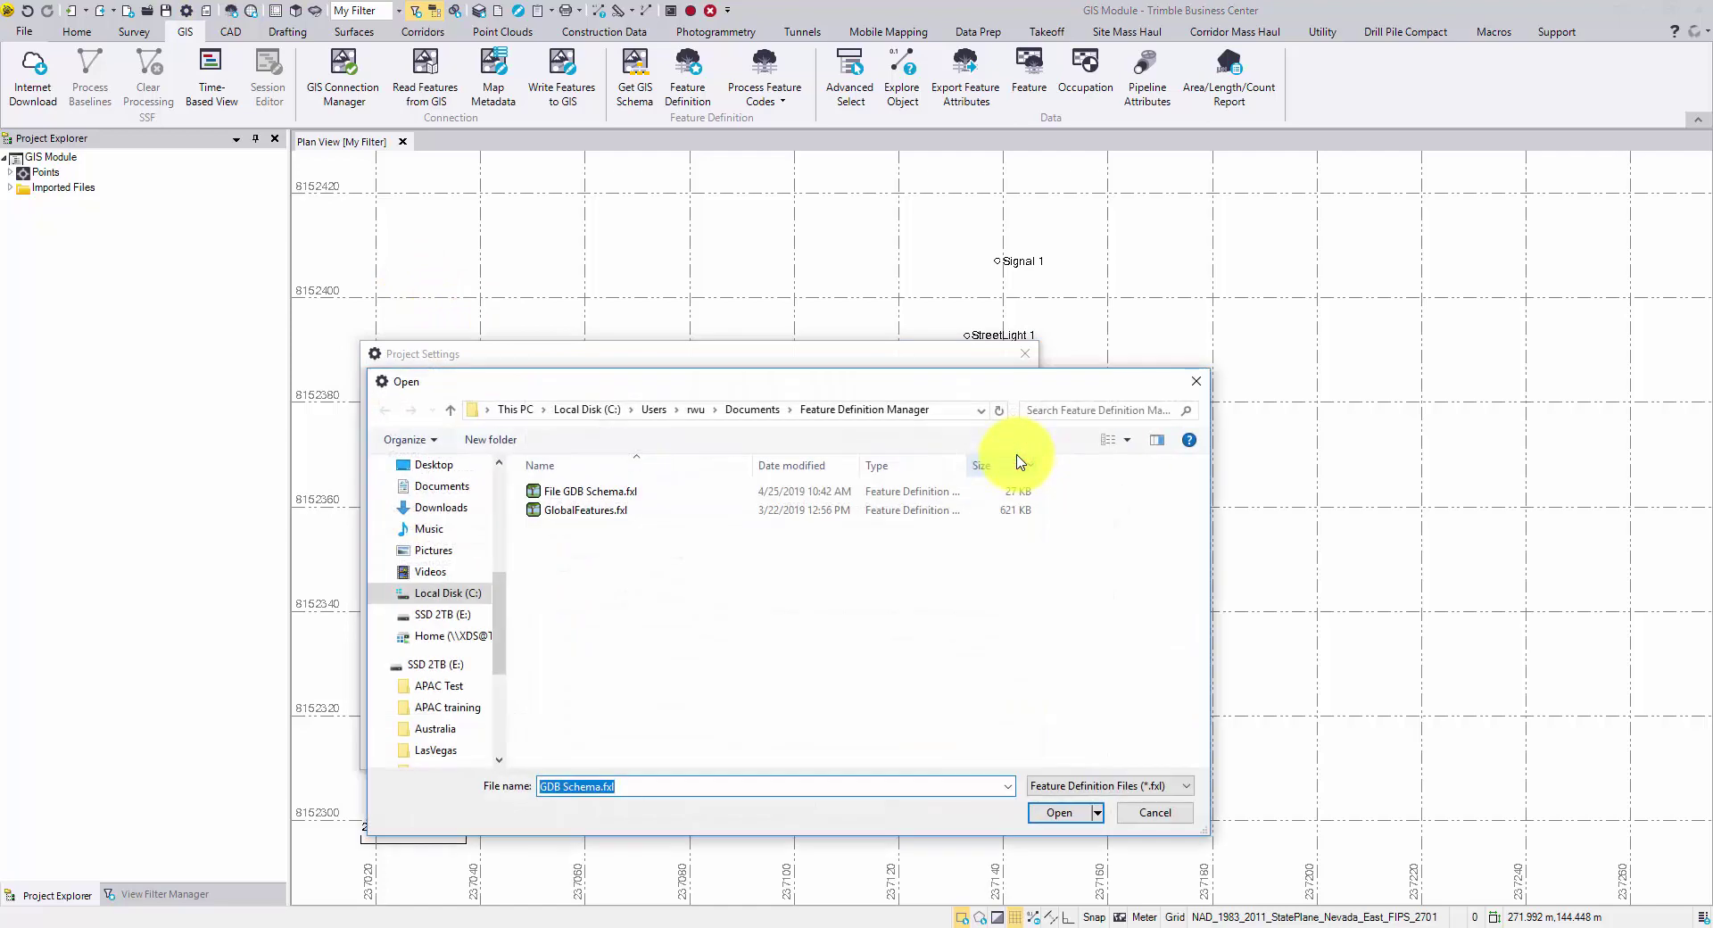
{"action": "left_click", "coordinate": [1075, 813]}
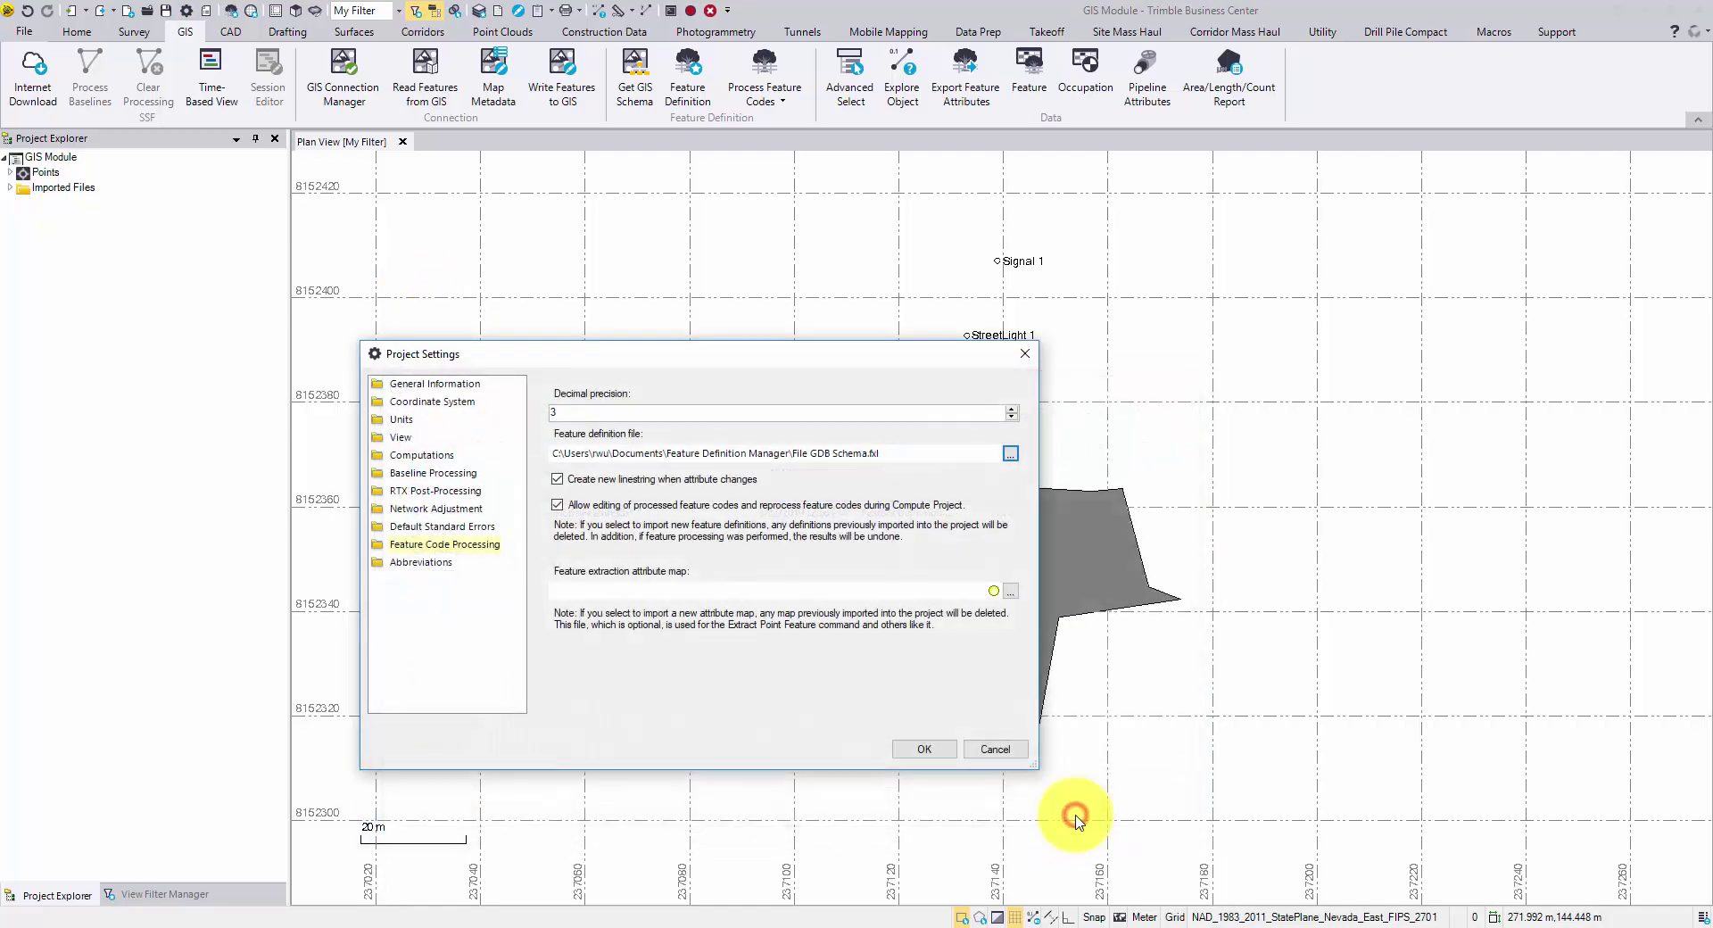
{"action": "left_click", "coordinate": [935, 751]}
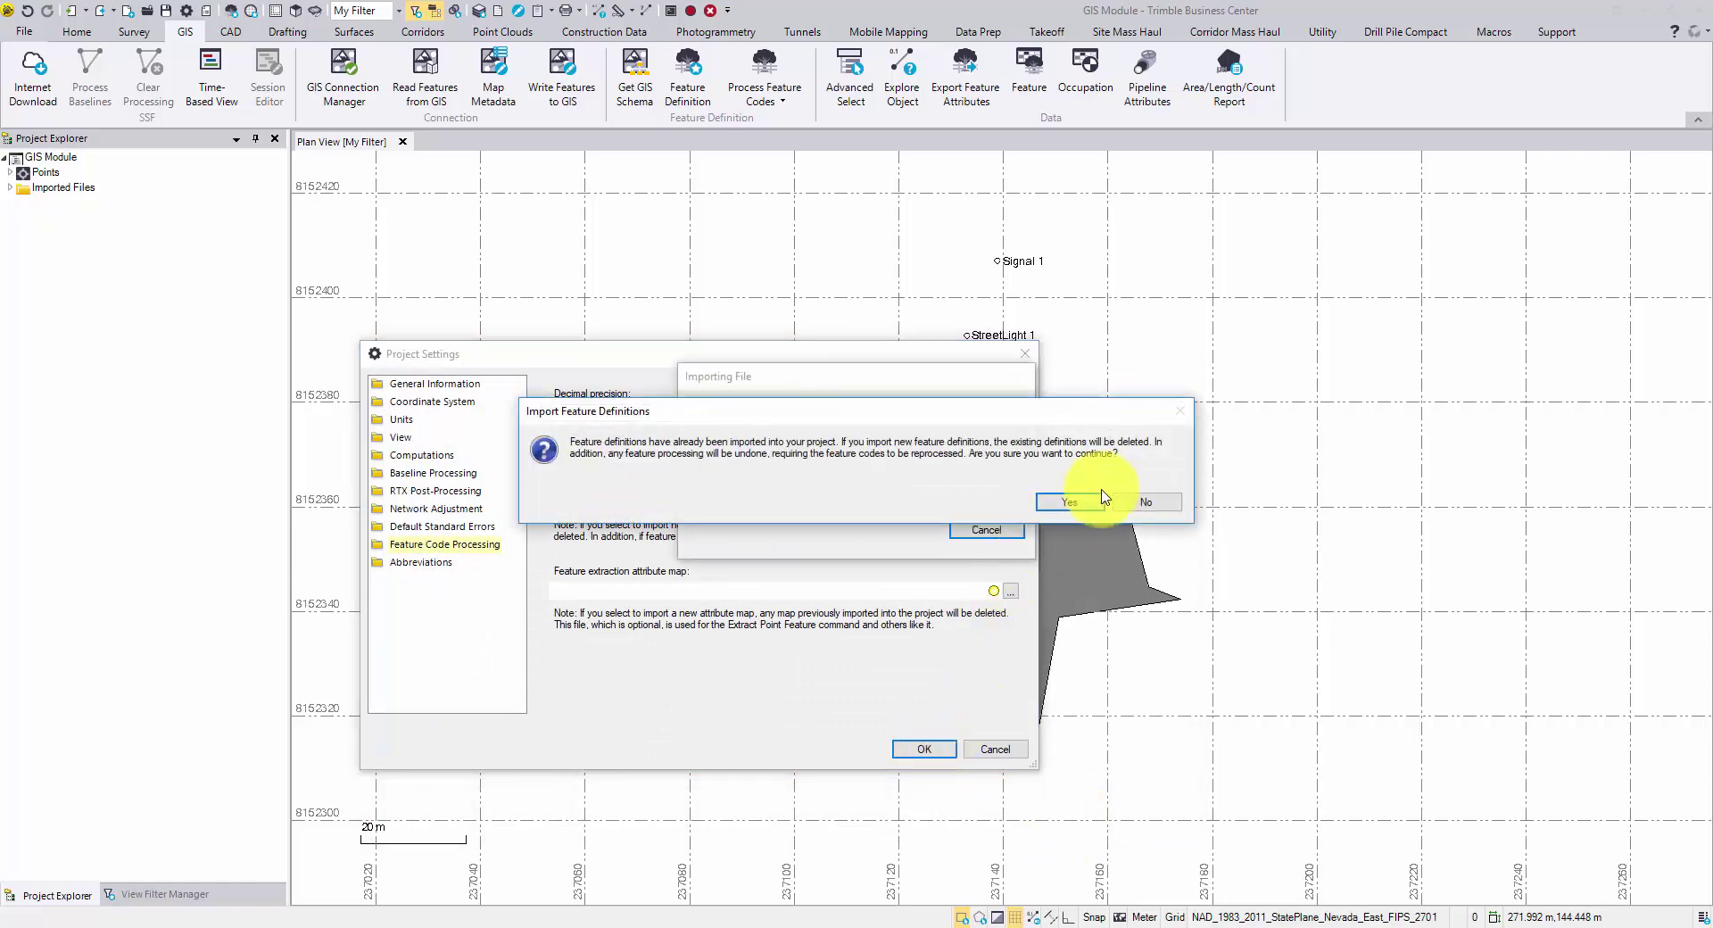
{"action": "left_click", "coordinate": [1089, 500]}
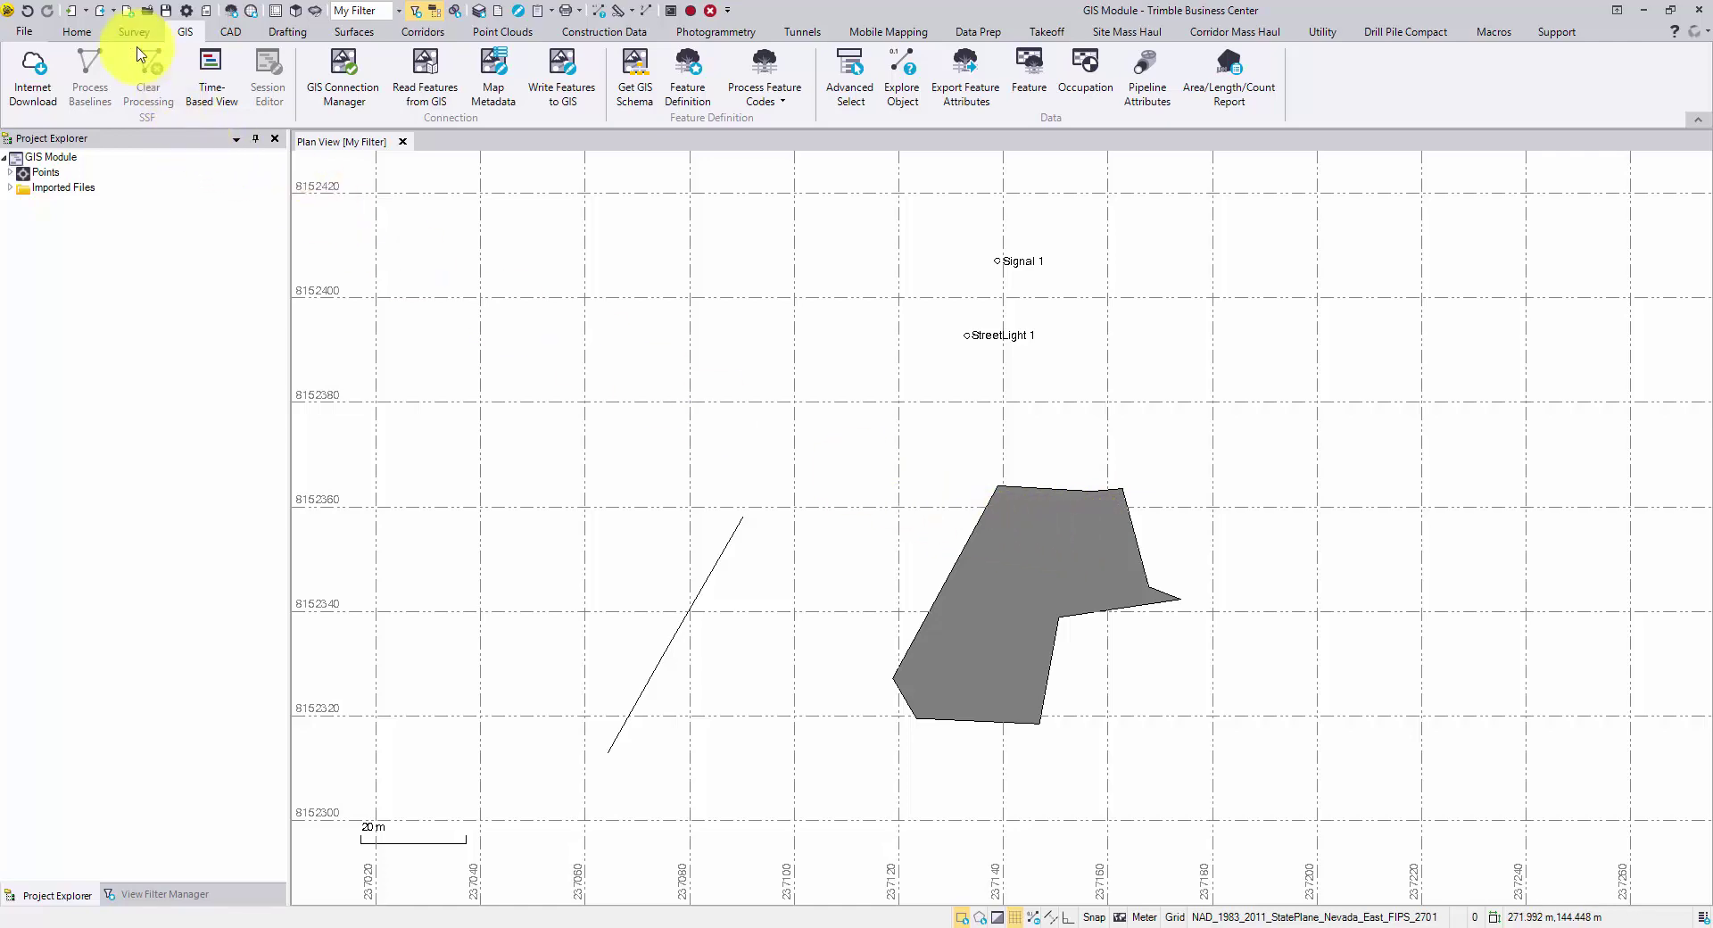
Start Send to Sync, select the plan view objects, and keep Points as DXF.
{"action": "left_click", "coordinate": [81, 34]}
{"action": "left_click", "coordinate": [123, 63]}
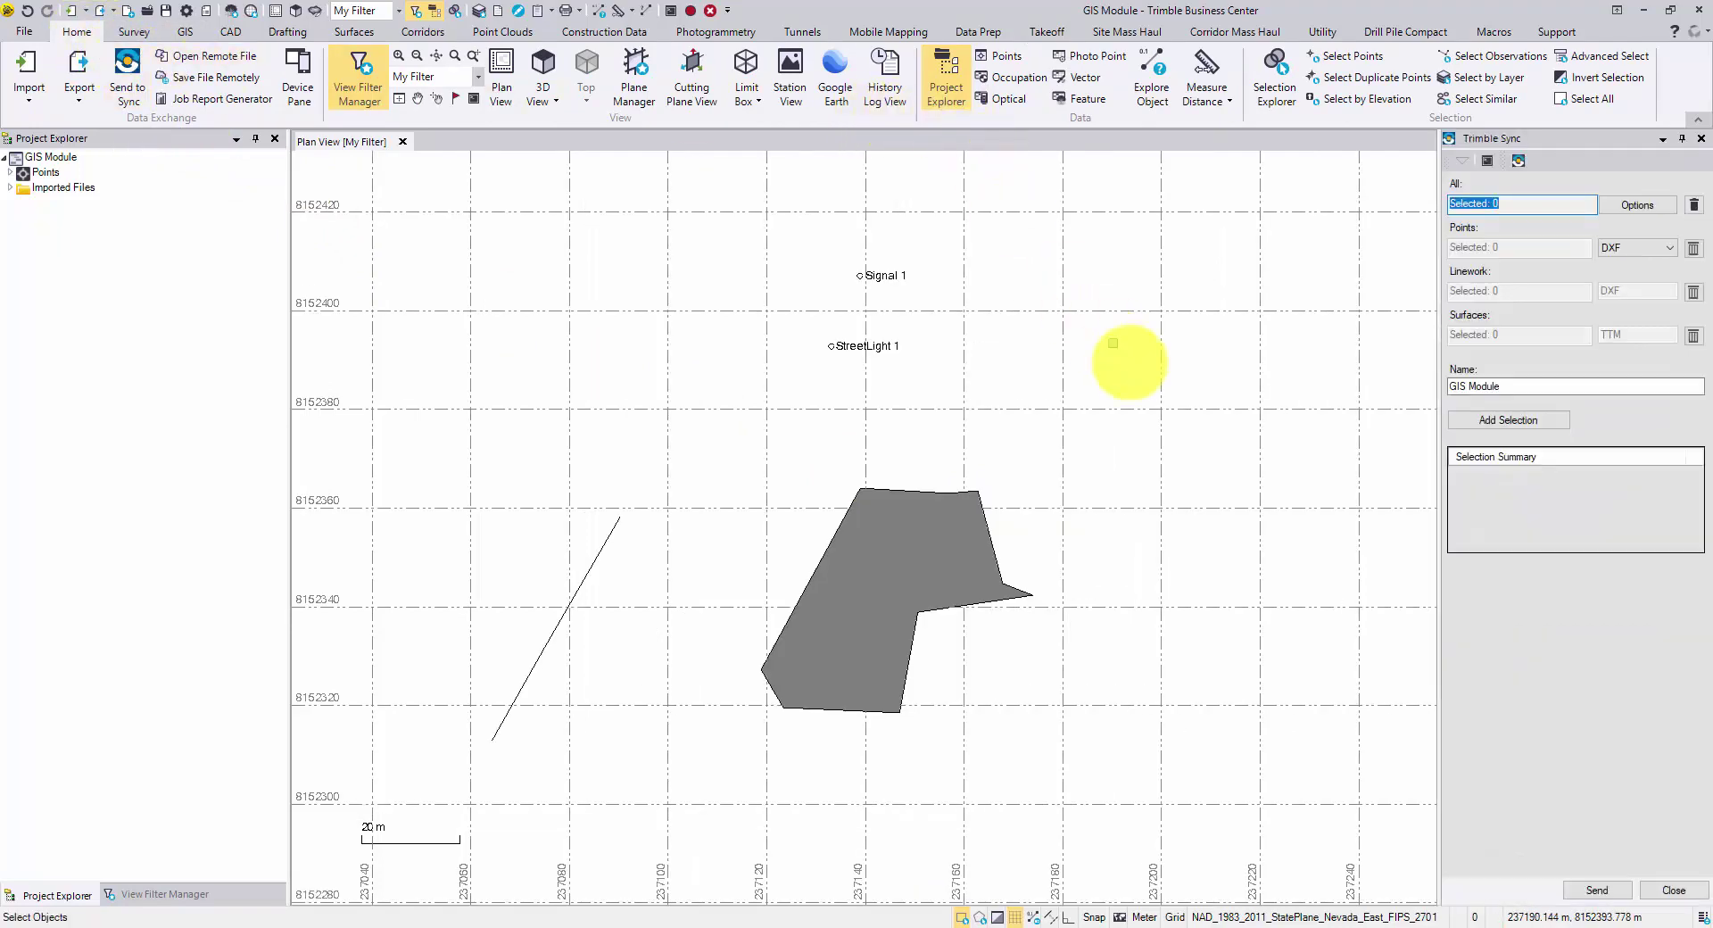
{"action": "left_click", "coordinate": [1160, 401]}
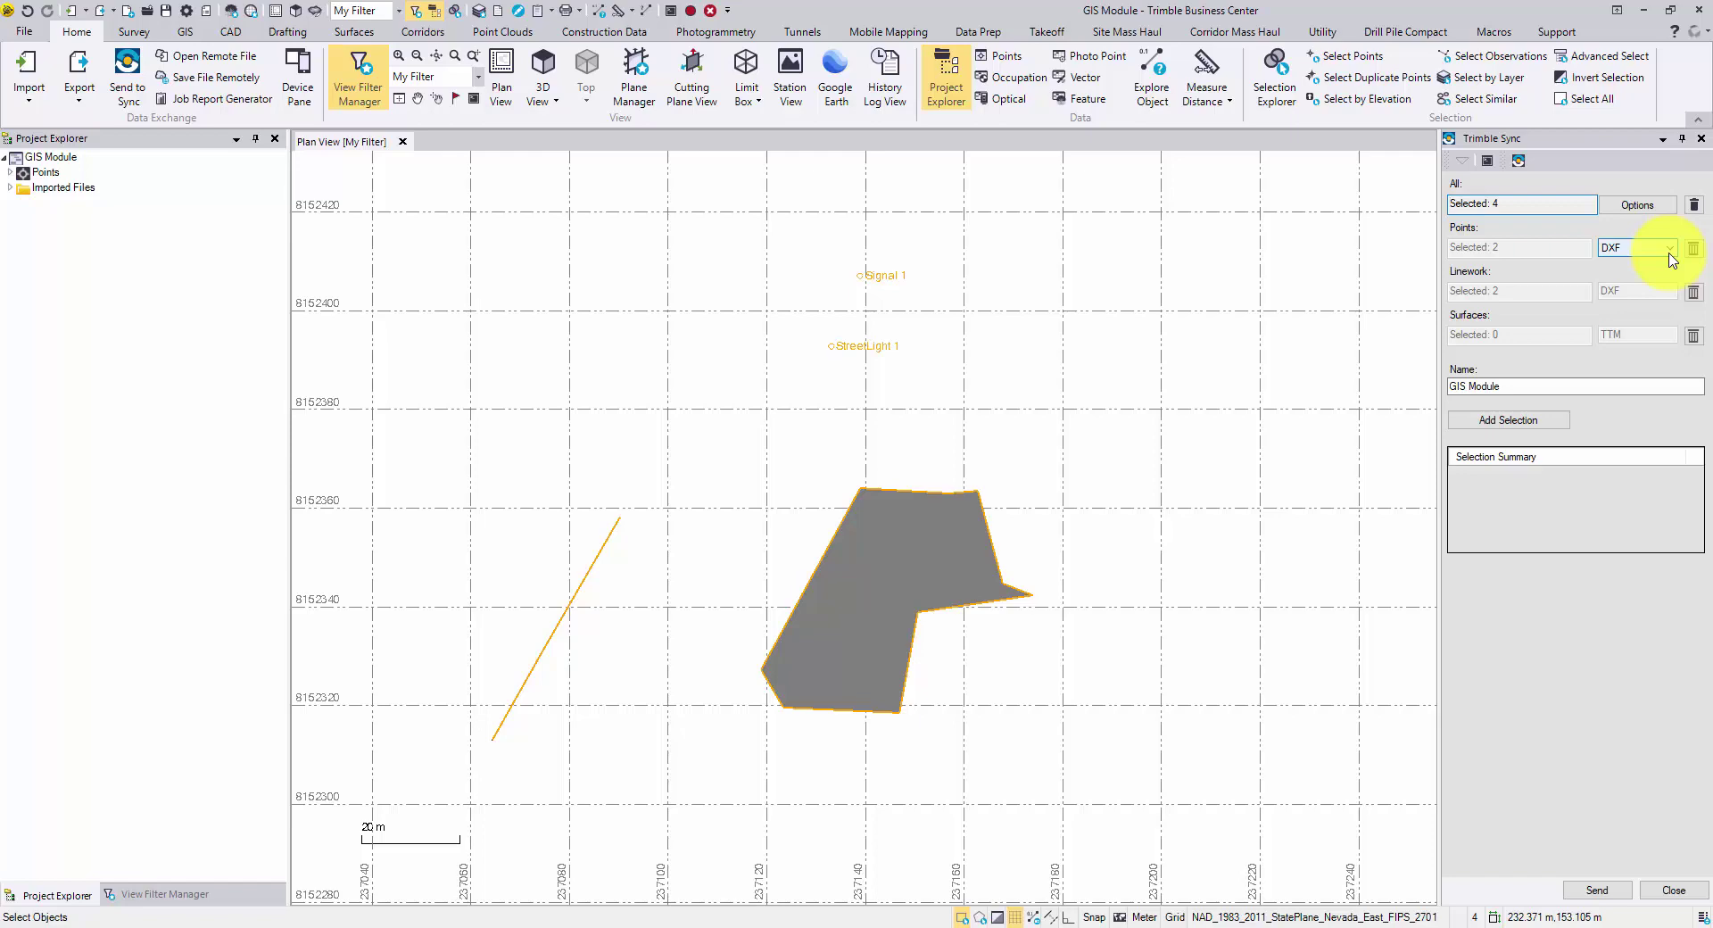
{"action": "left_click", "coordinate": [1670, 250]}
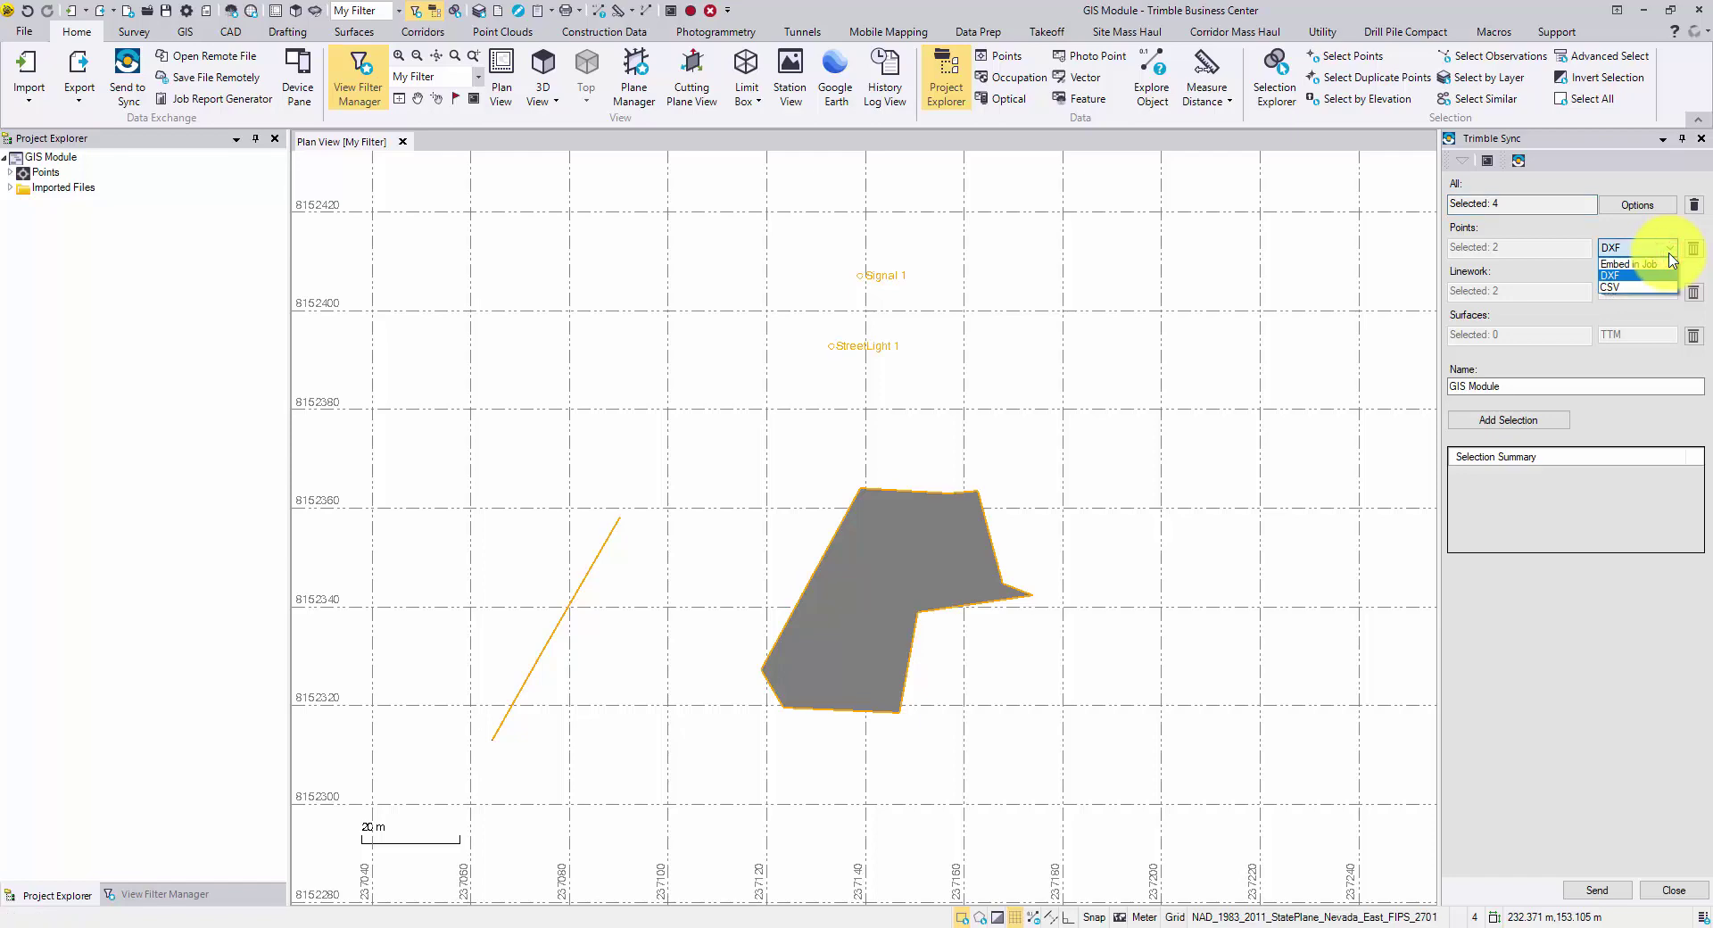
{"action": "left_click", "coordinate": [1670, 259]}
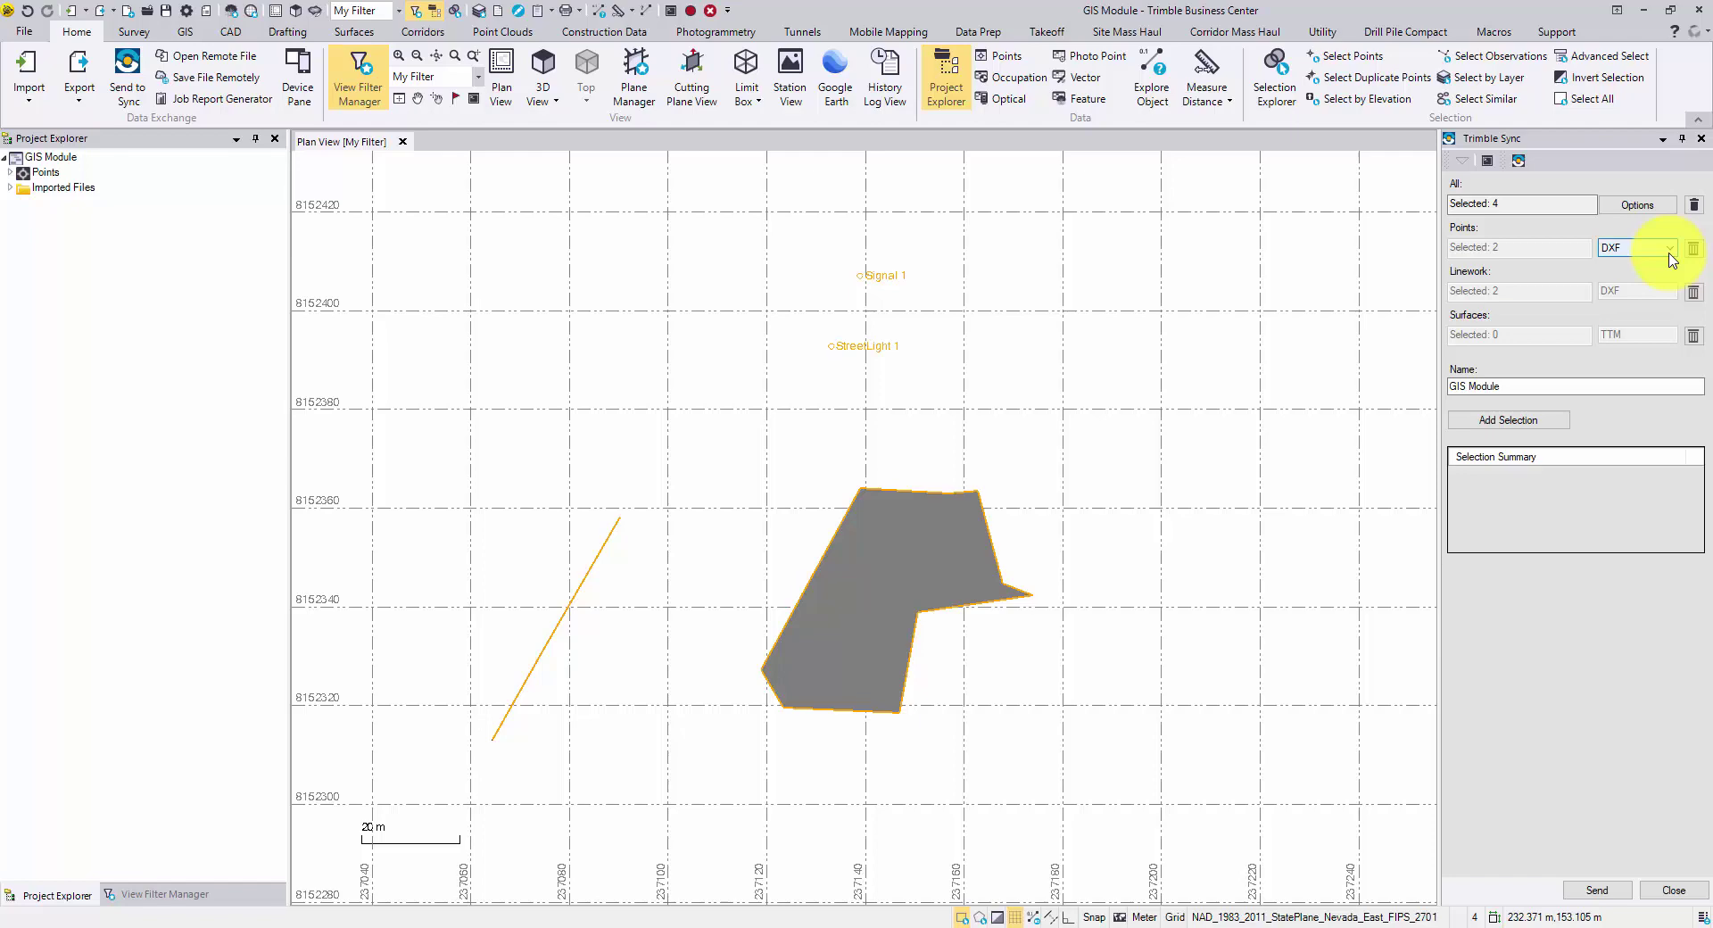
Rename the package to 'File GDB Field Work' and add the selection.
{"action": "double_click", "coordinate": [1539, 385]}
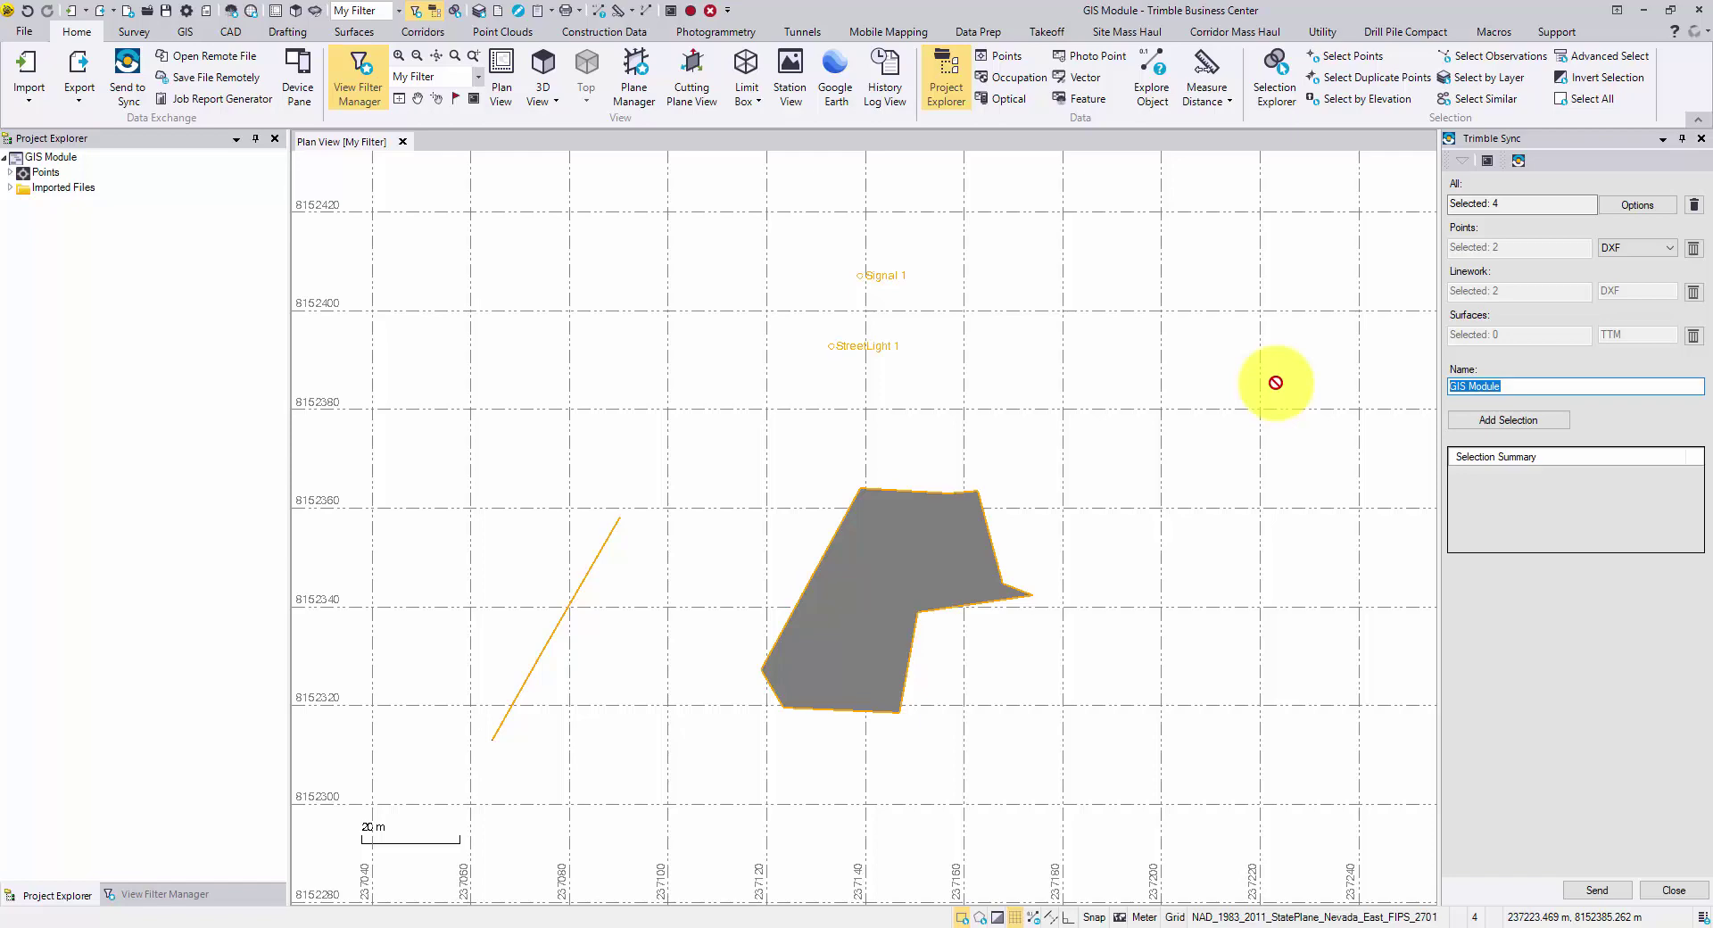
{"action": "type", "text": "File GDB Field Work"}
{"action": "left_click", "coordinate": [1557, 423]}
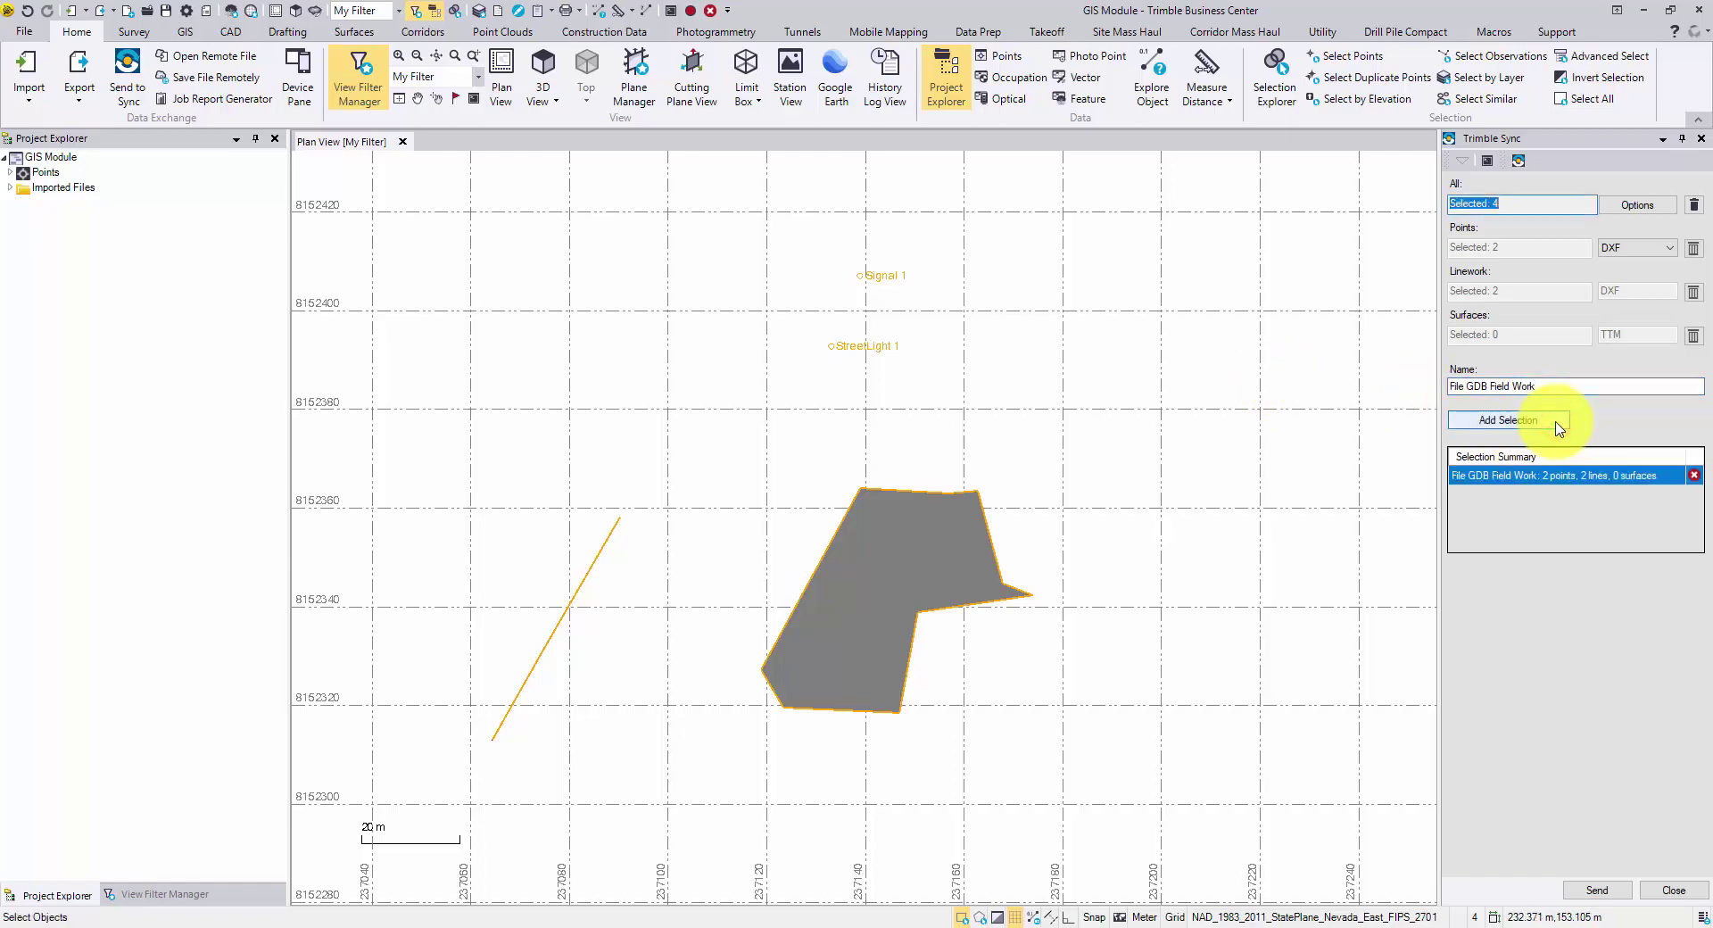
Send the packaged selection to Trimble Sync and dismiss the Restricted Access notice.
{"action": "left_click", "coordinate": [1615, 892]}
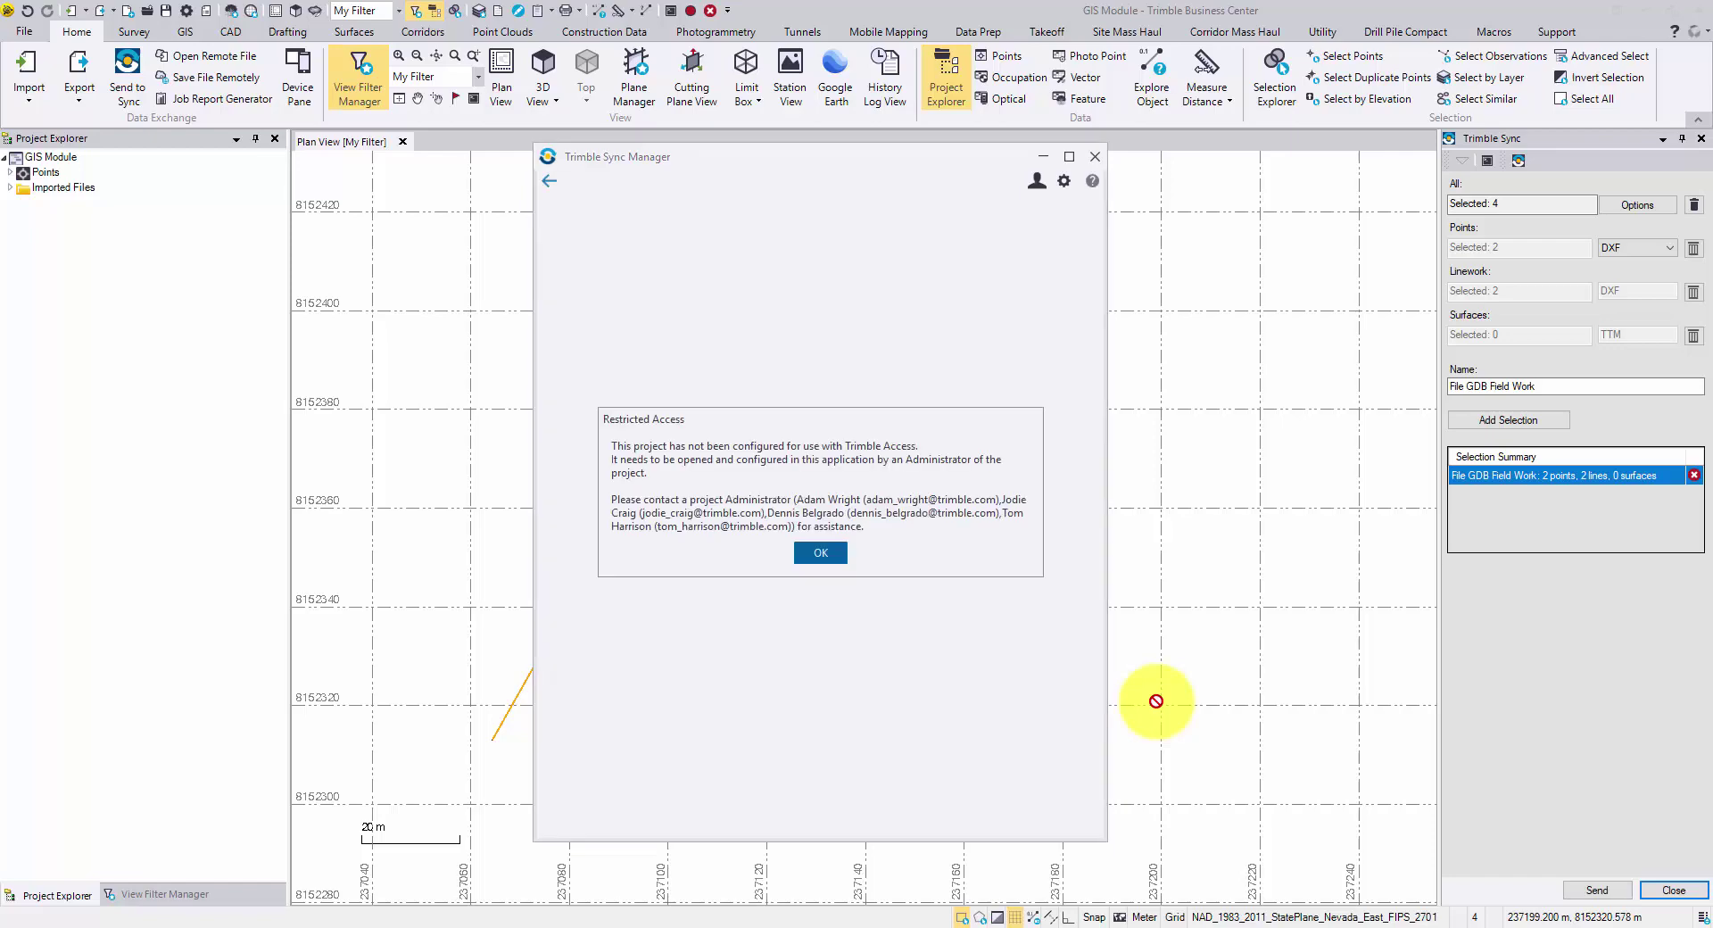
{"action": "left_click", "coordinate": [824, 551]}
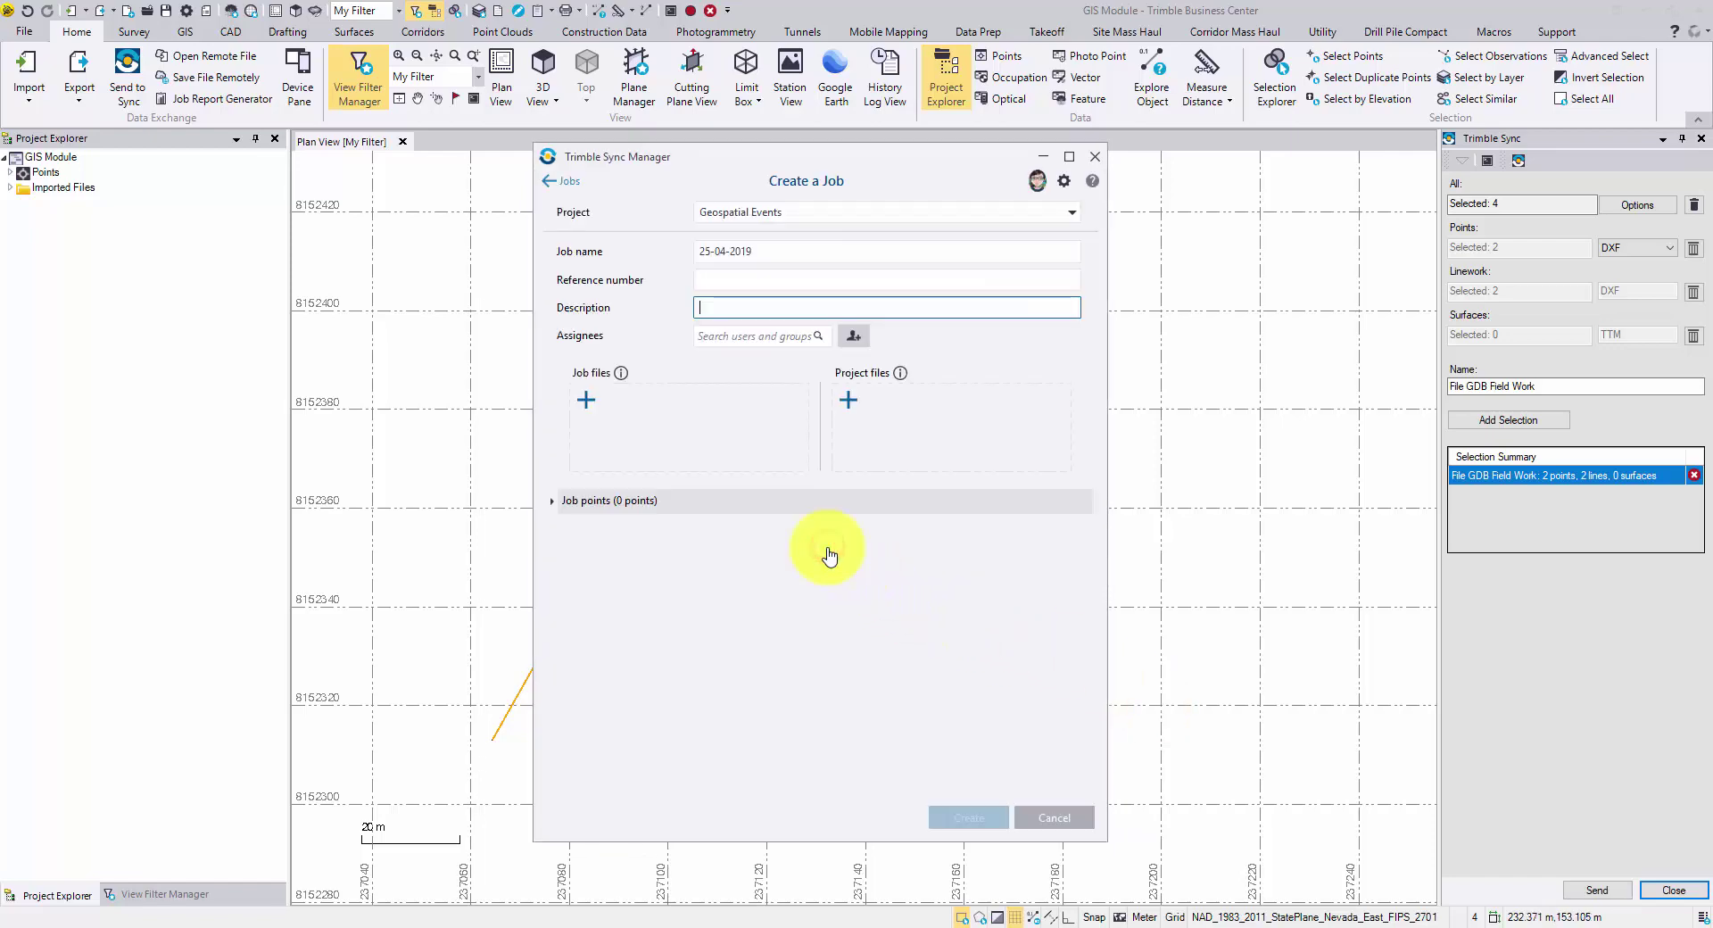
Create a North America project named GIS Module Proj and select it for the new job.
{"action": "left_click", "coordinate": [841, 221]}
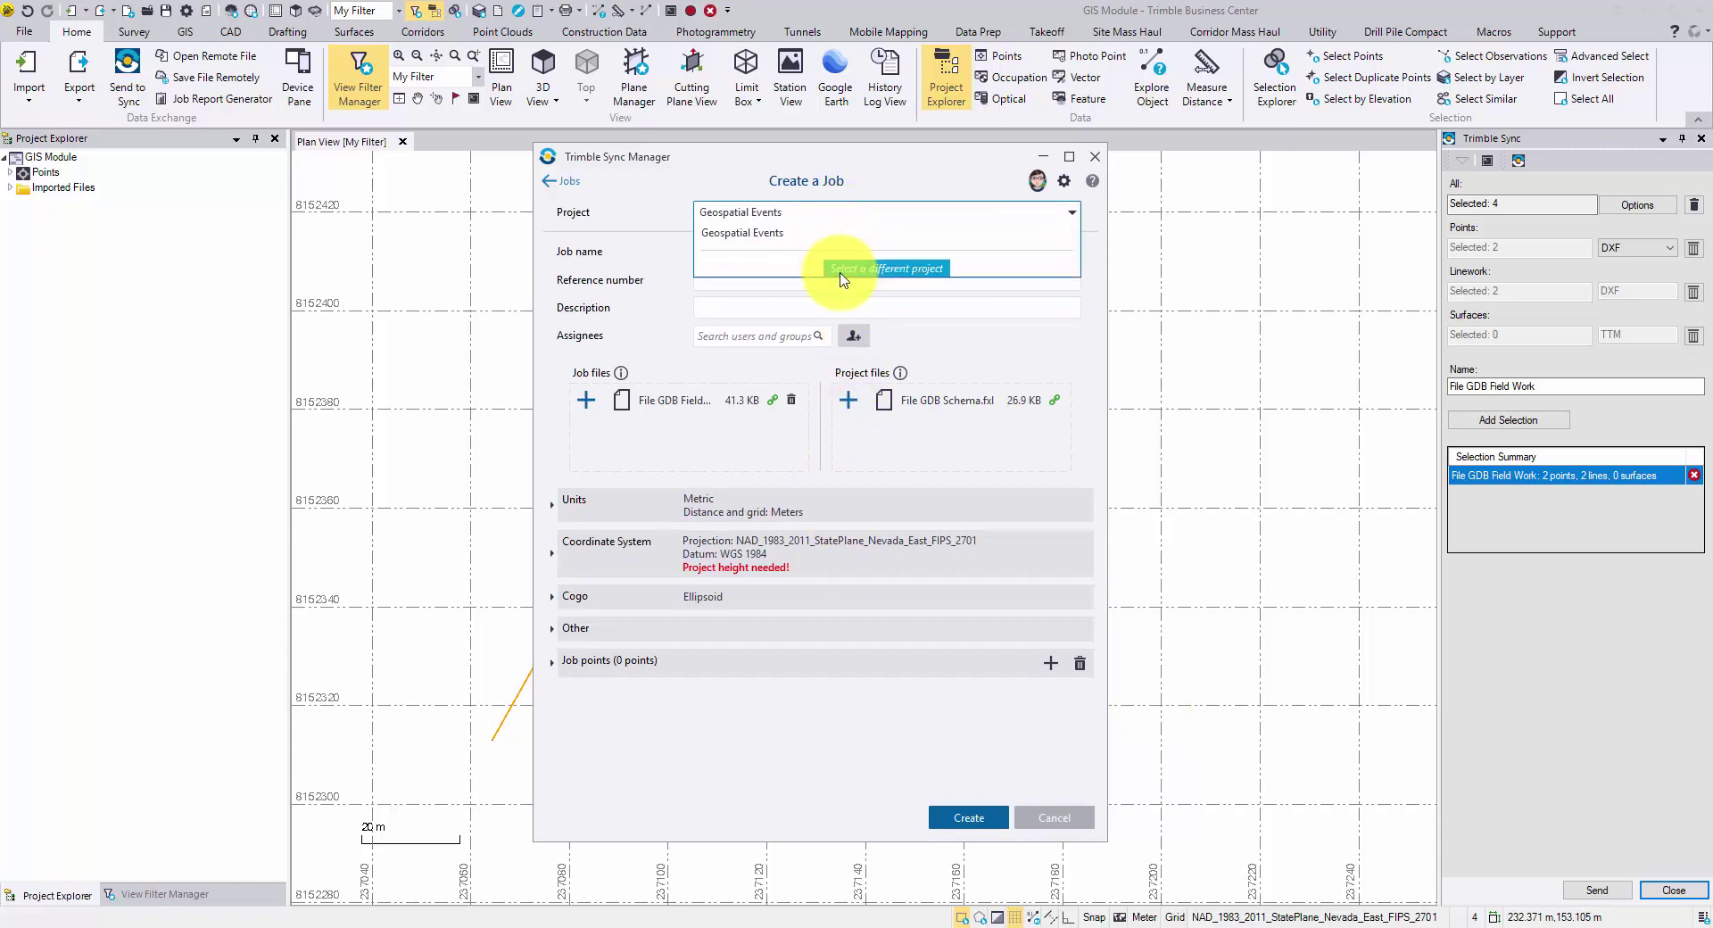
{"action": "left_click", "coordinate": [841, 272]}
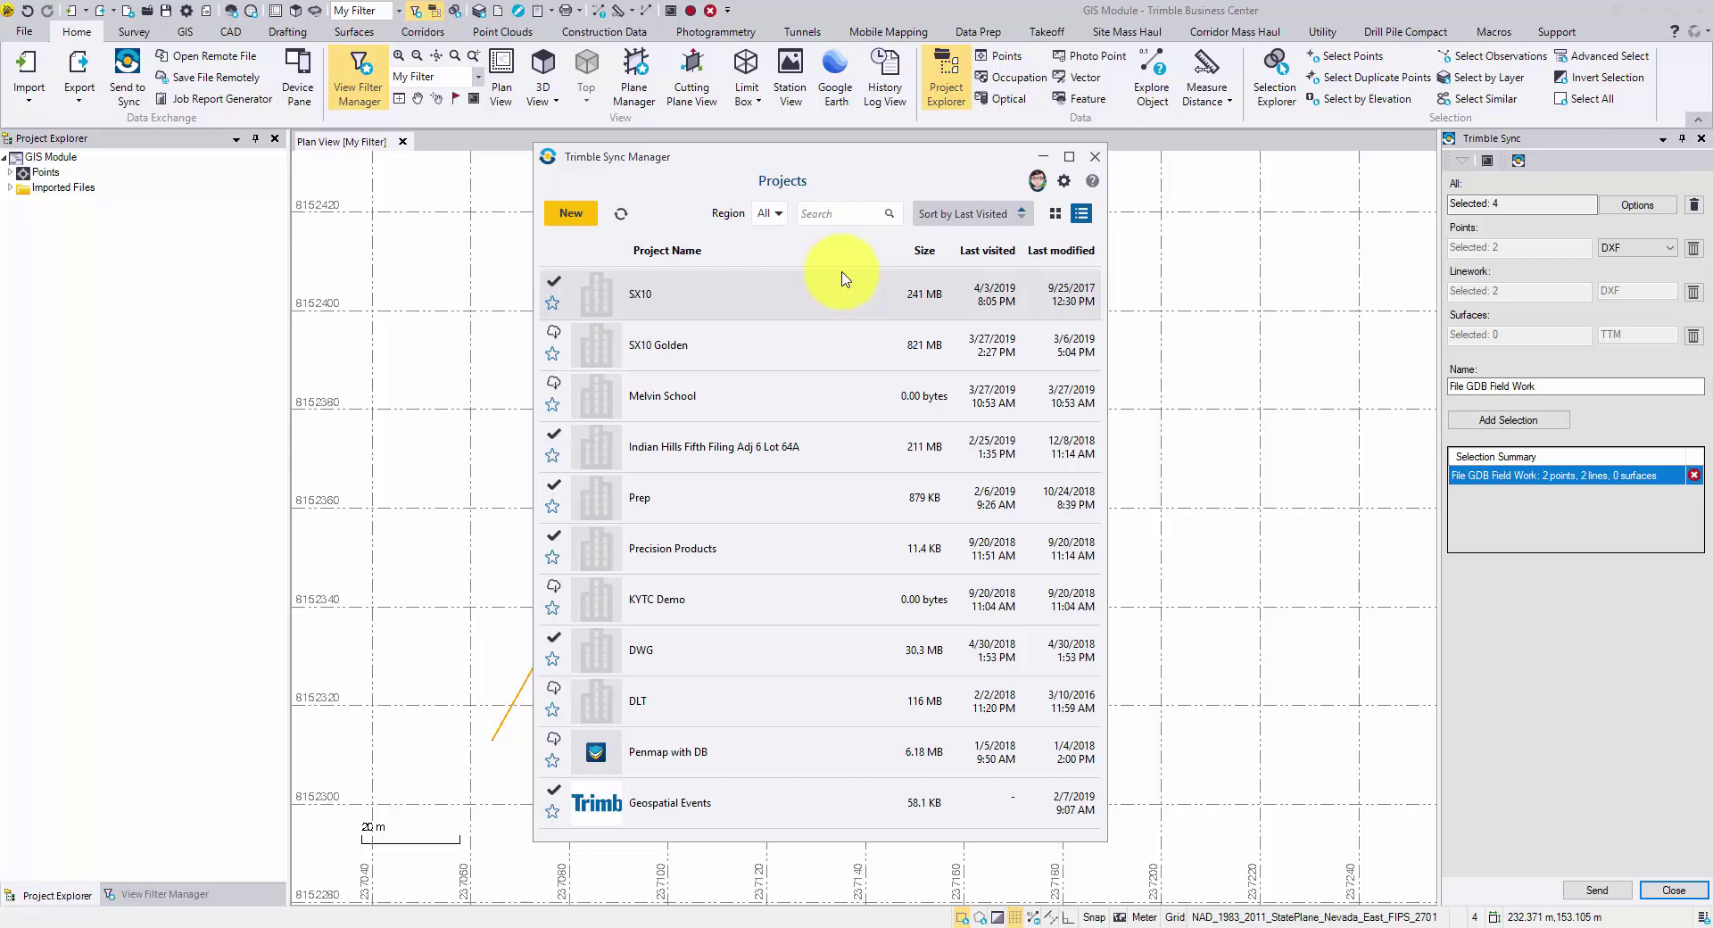
{"action": "left_click", "coordinate": [571, 217]}
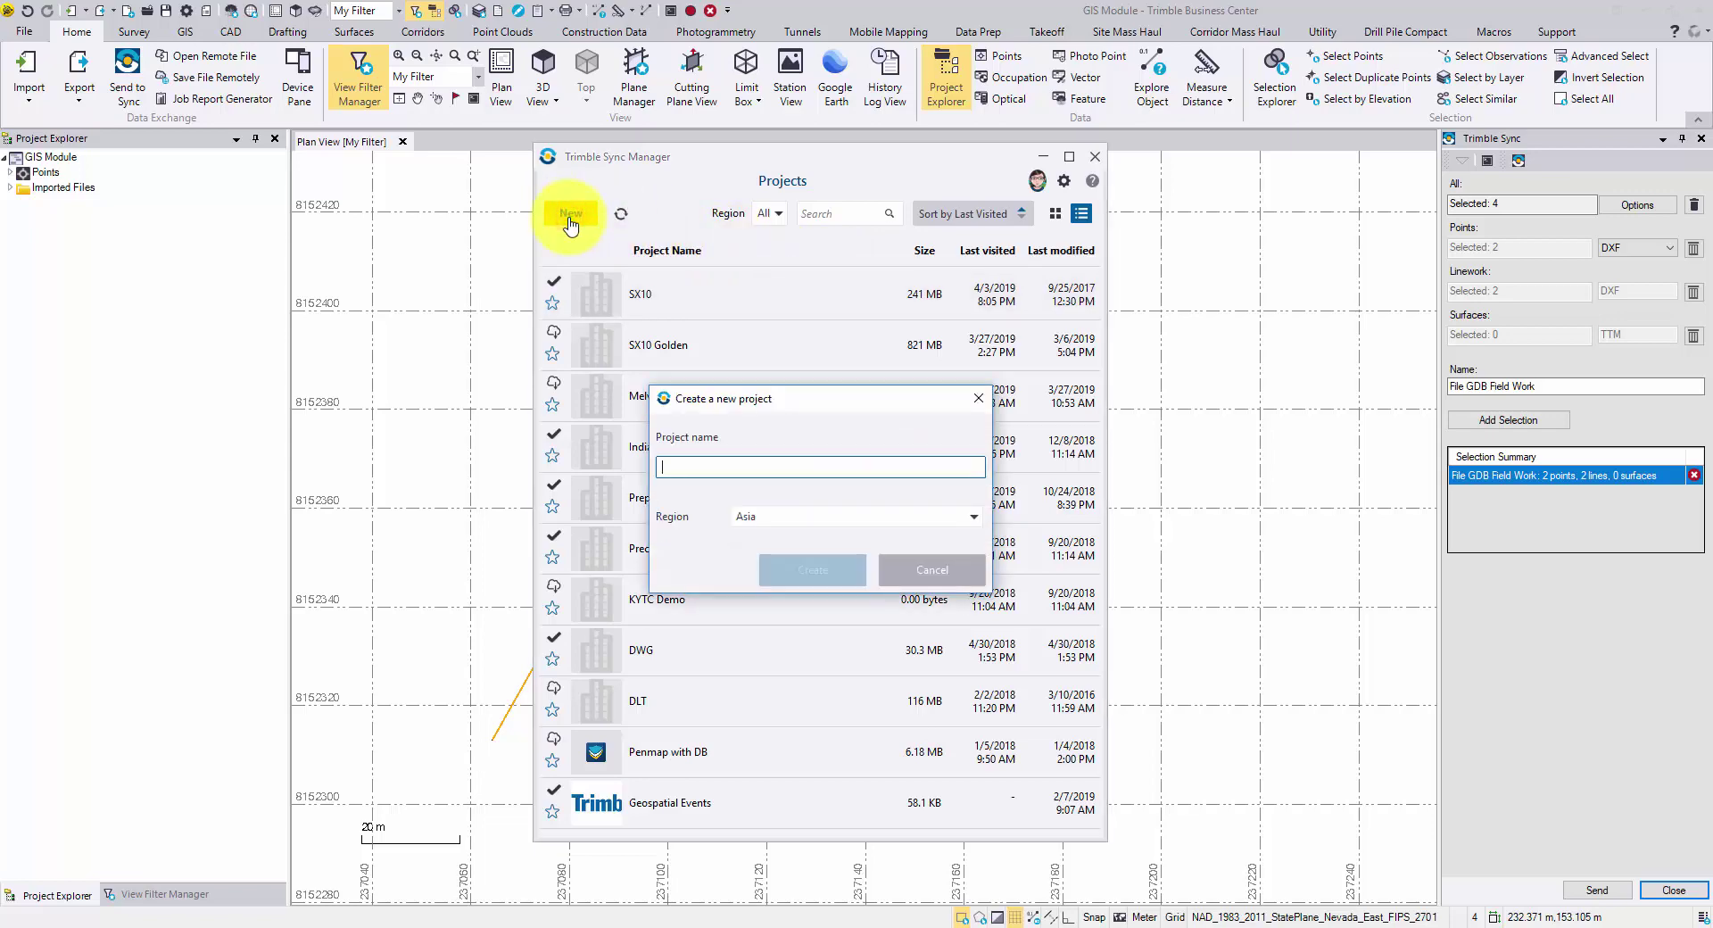
{"action": "type", "text": "GIS "}
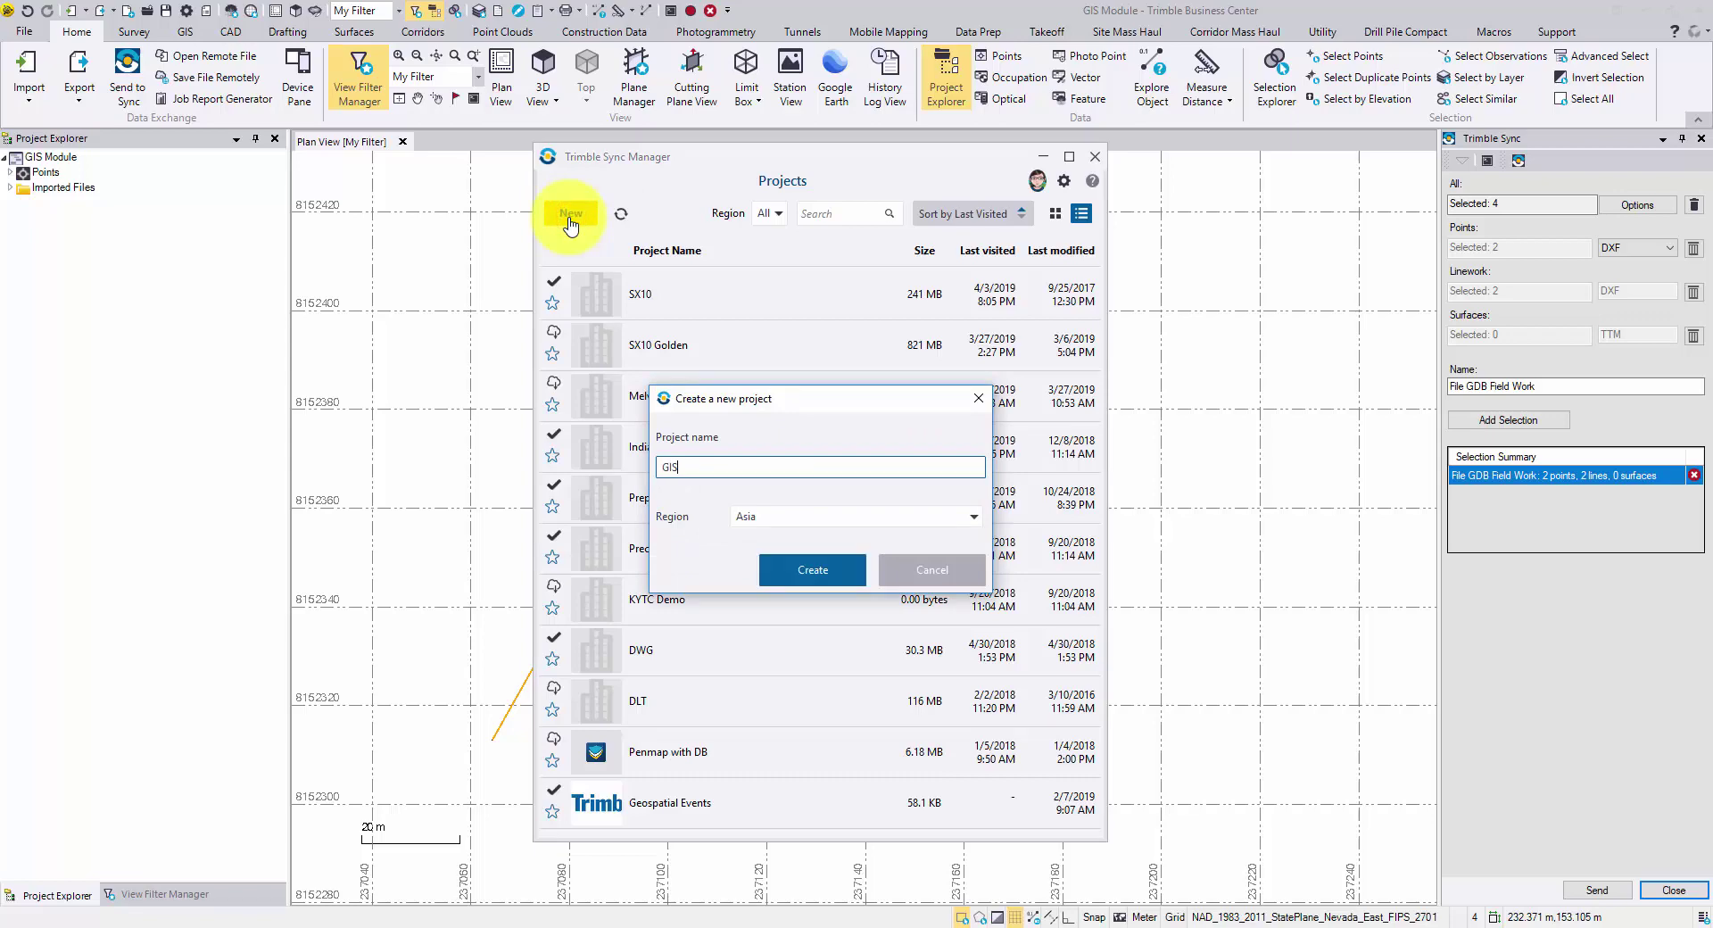
{"action": "type", "text": "Module Proj"}
{"action": "left_click", "coordinate": [972, 520]}
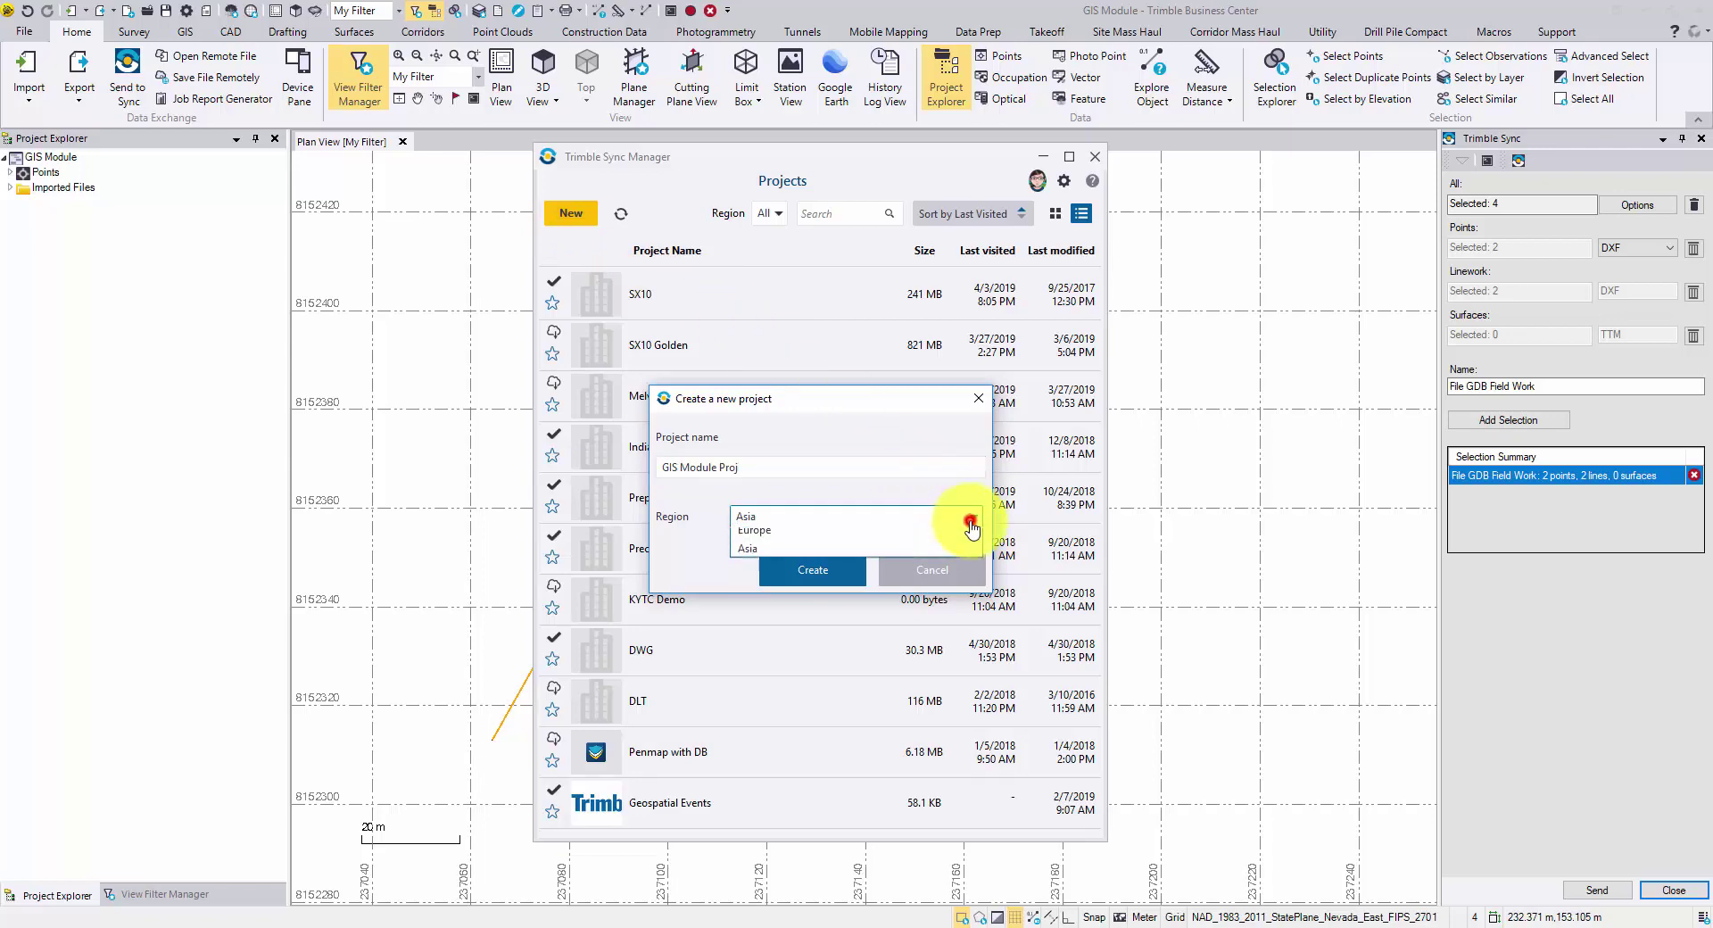
{"action": "left_click", "coordinate": [965, 536]}
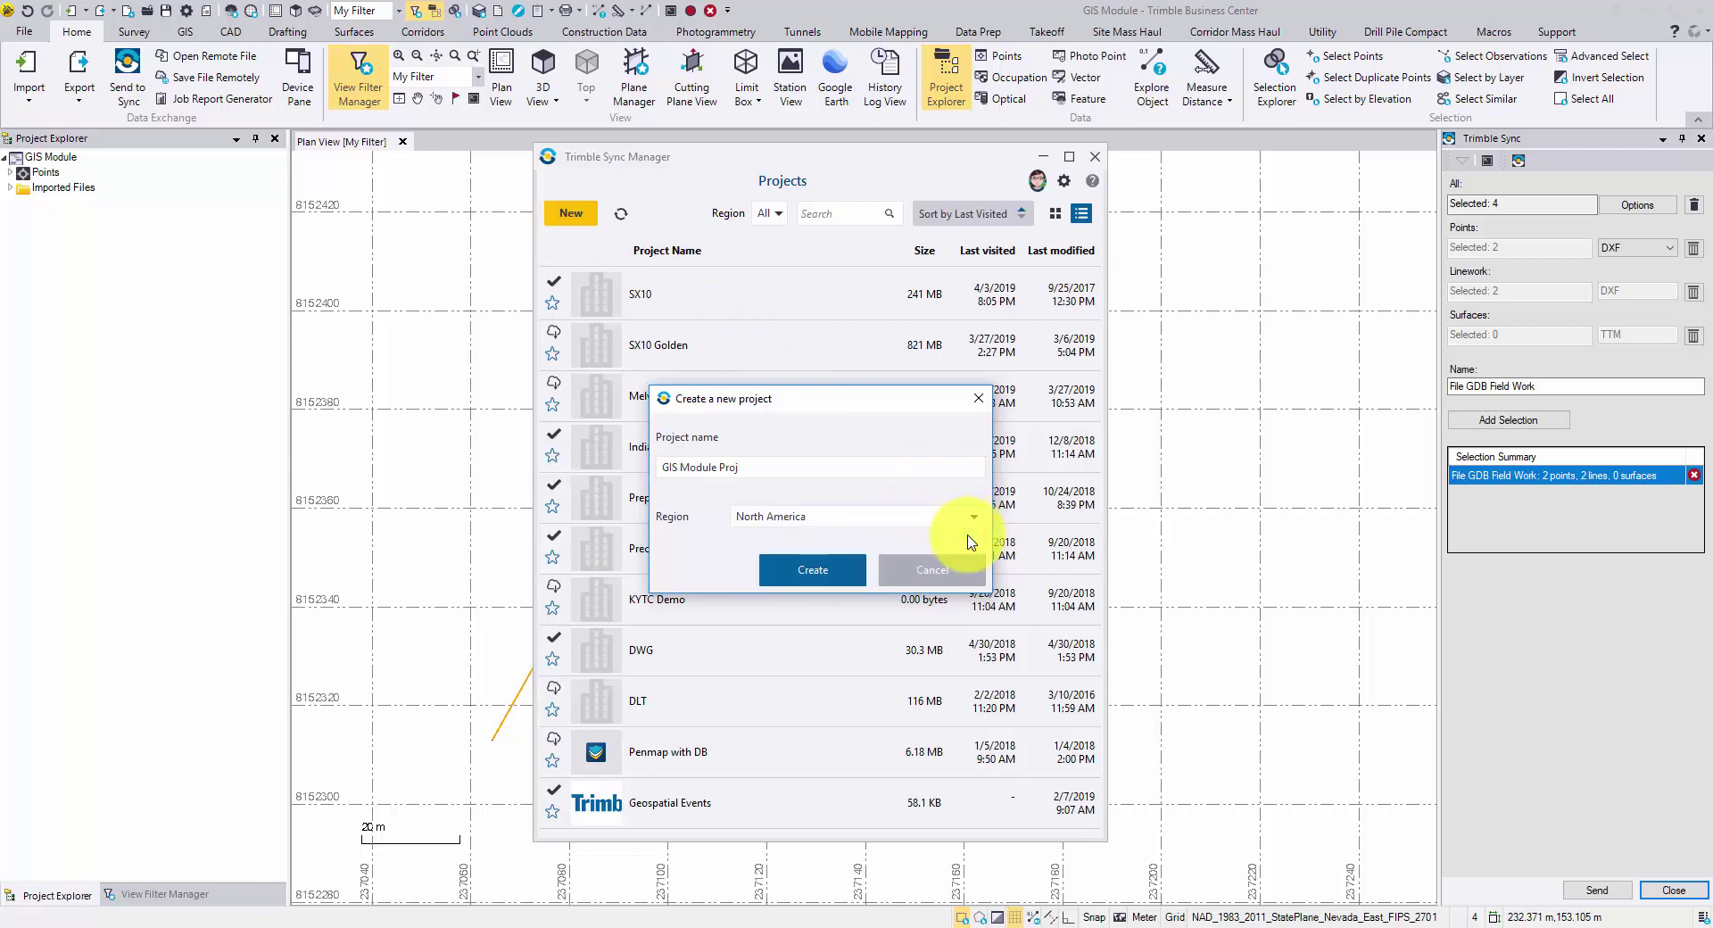
{"action": "left_click", "coordinate": [834, 571]}
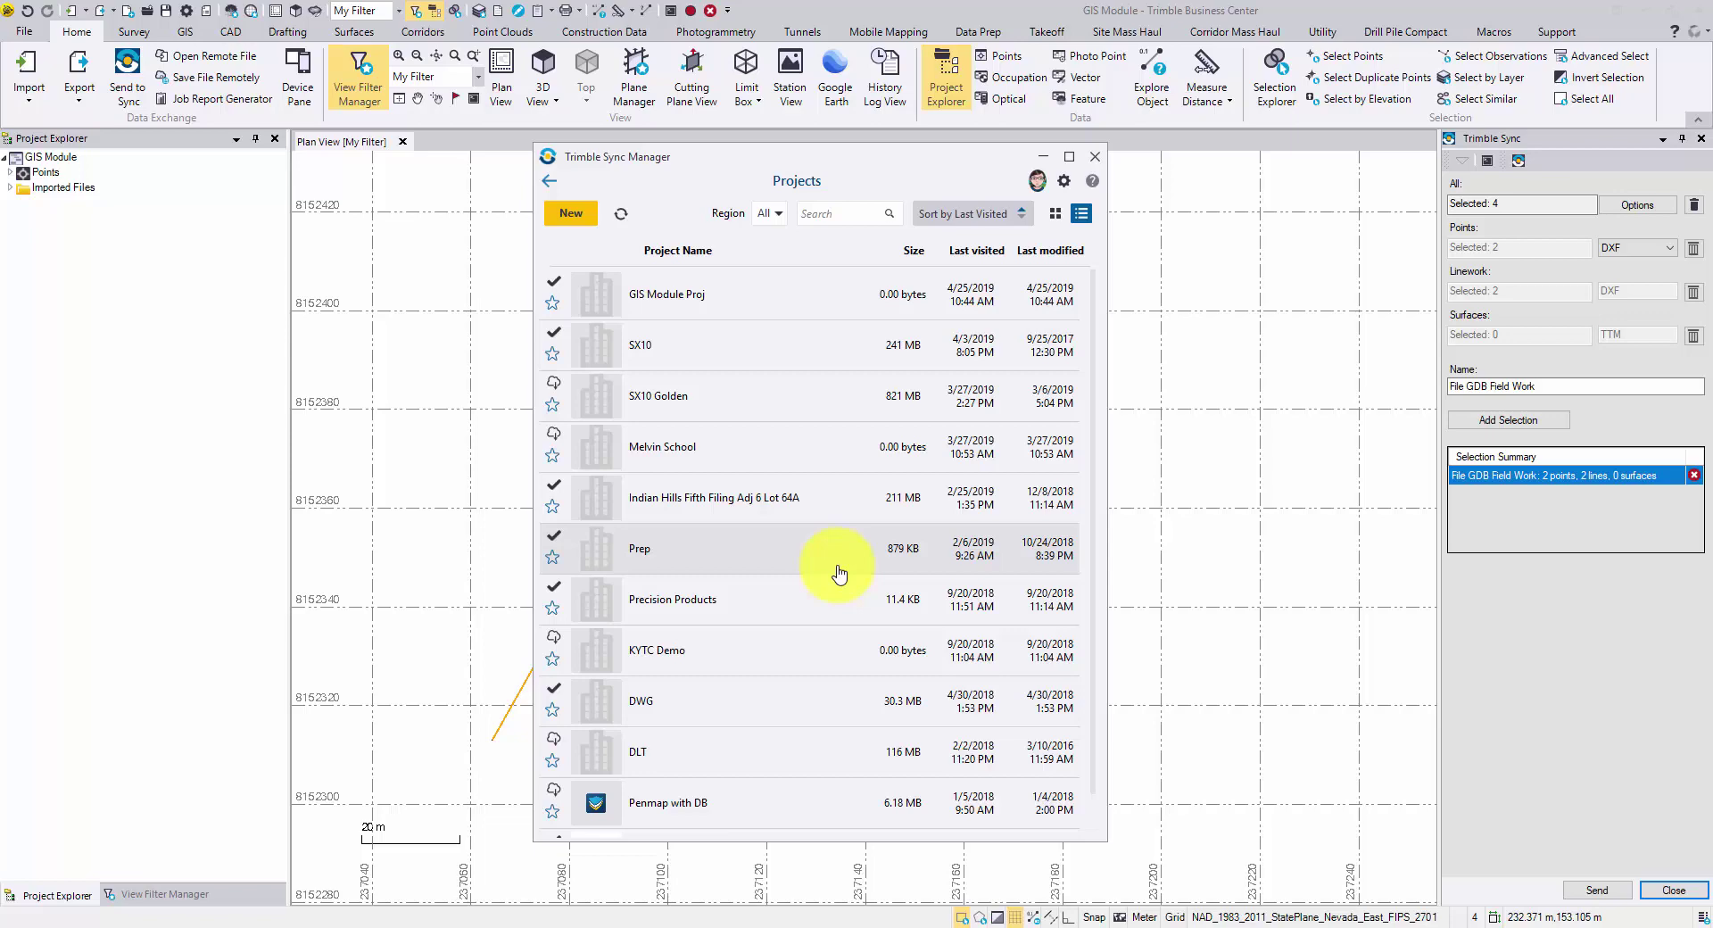
{"action": "left_click", "coordinate": [836, 560]}
Replace the default 25-04-2019 job name with Field Data Collection.
{"action": "left_click", "coordinate": [785, 293]}
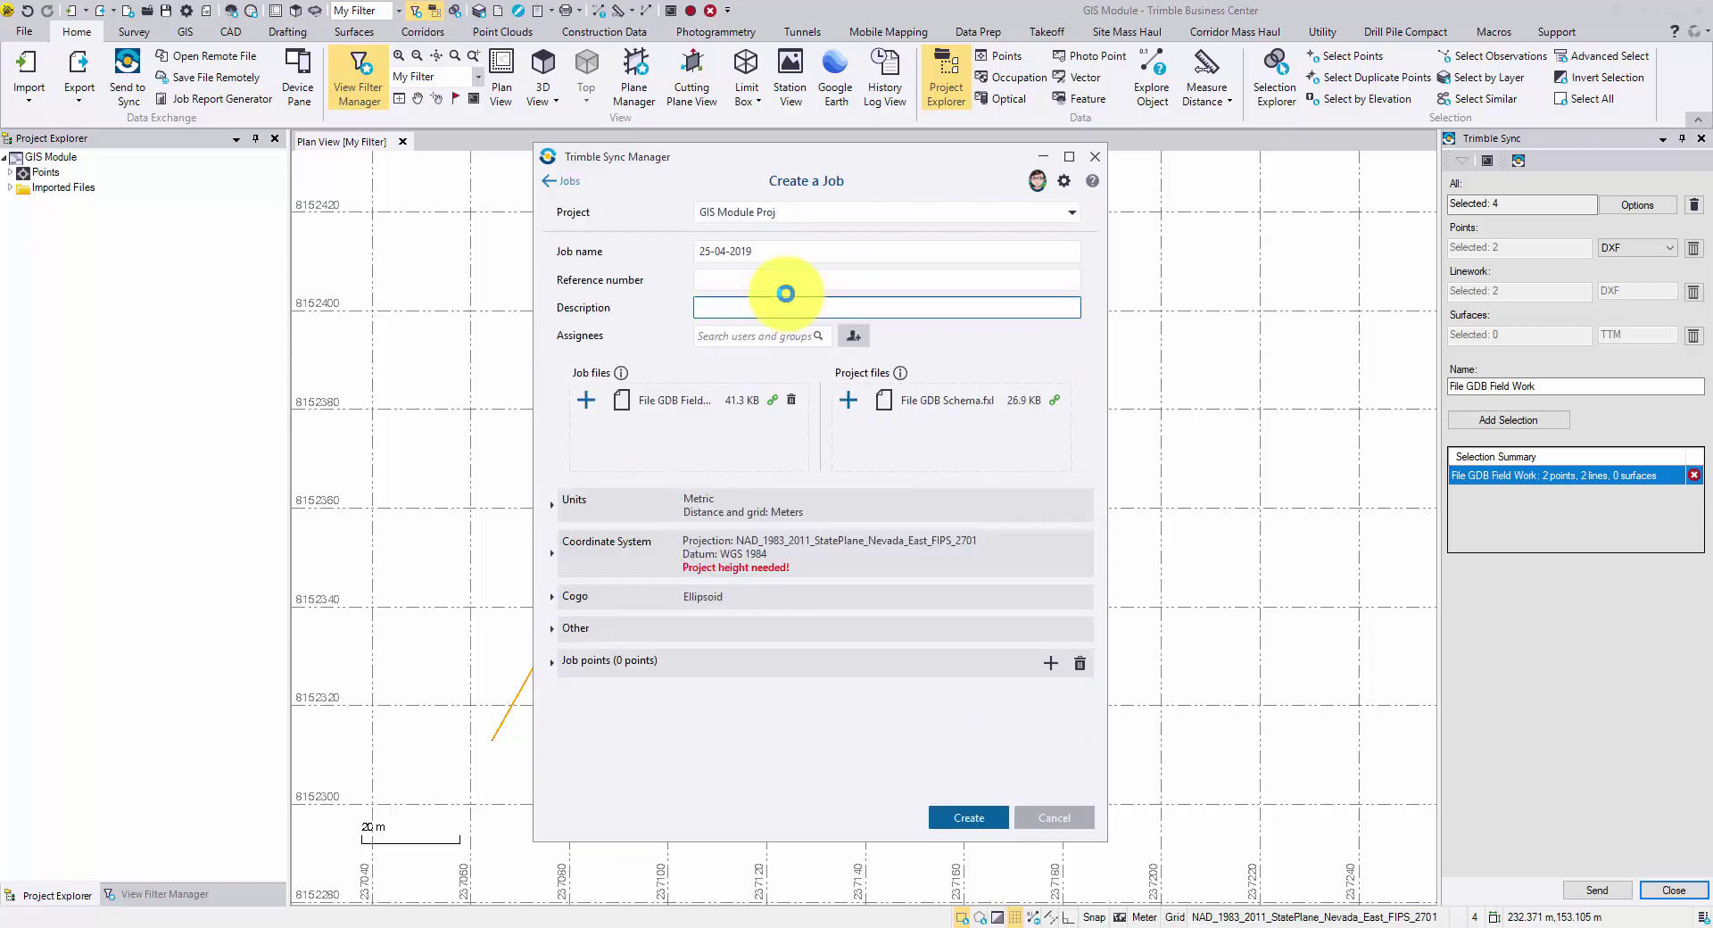
{"action": "left_click_drag", "start_coordinate": [779, 256], "coordinate": [663, 260]}
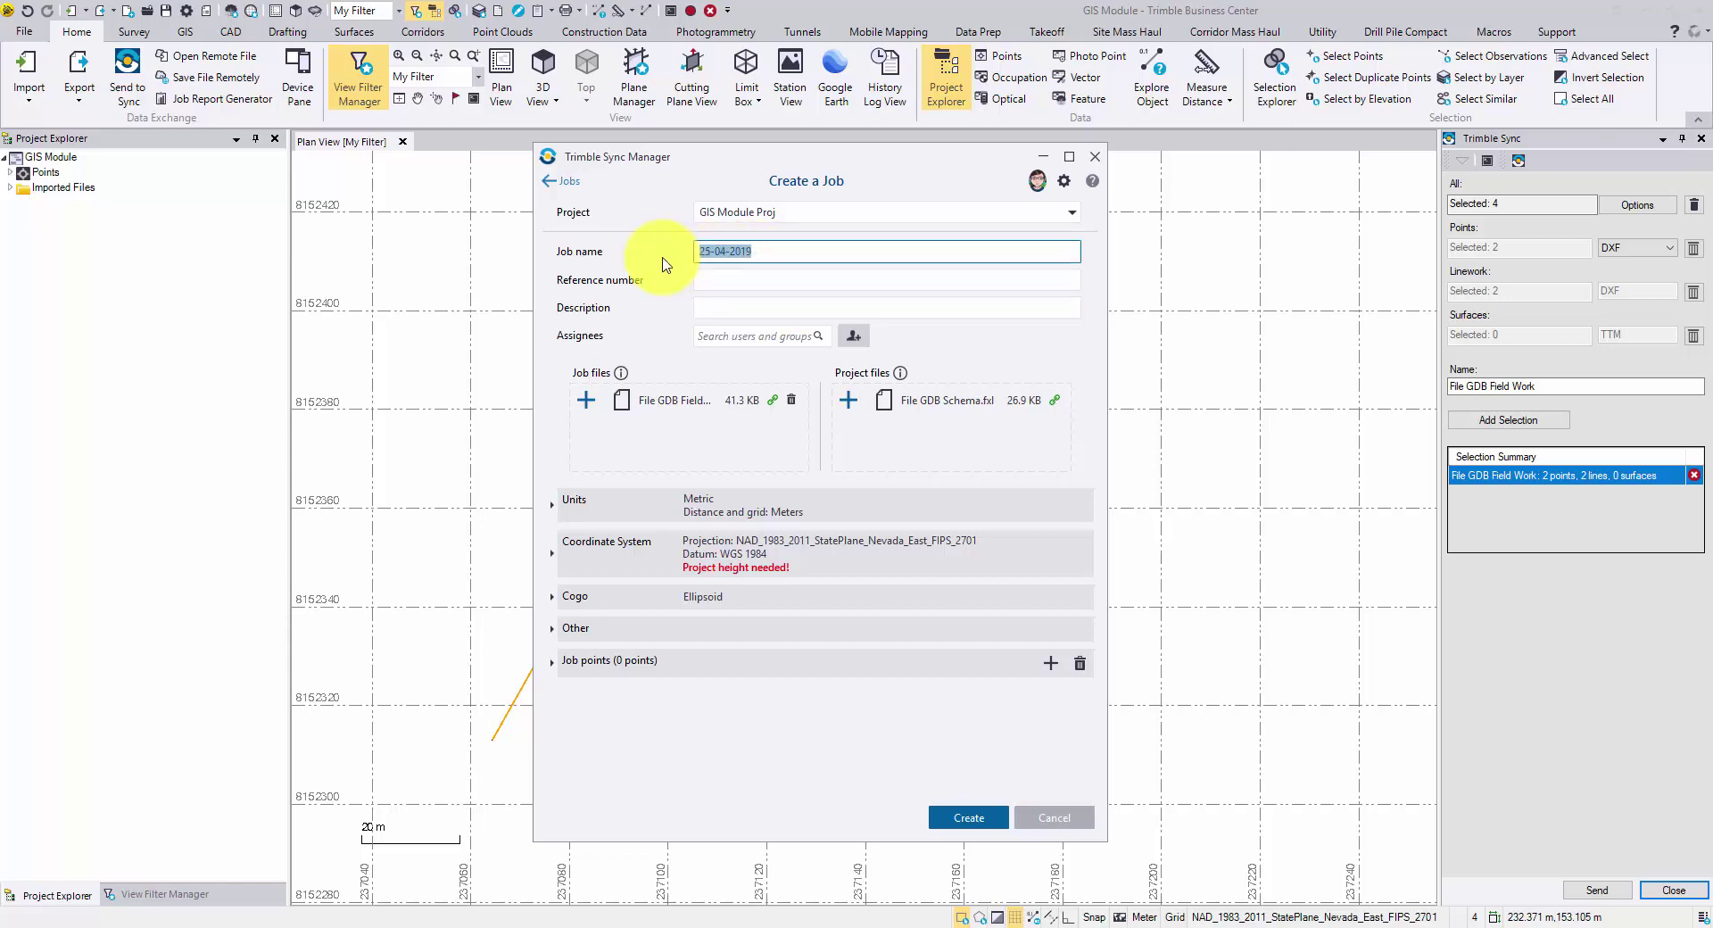
{"action": "type", "text": "Field Data Con"}
{"action": "type", "text": "lection"}
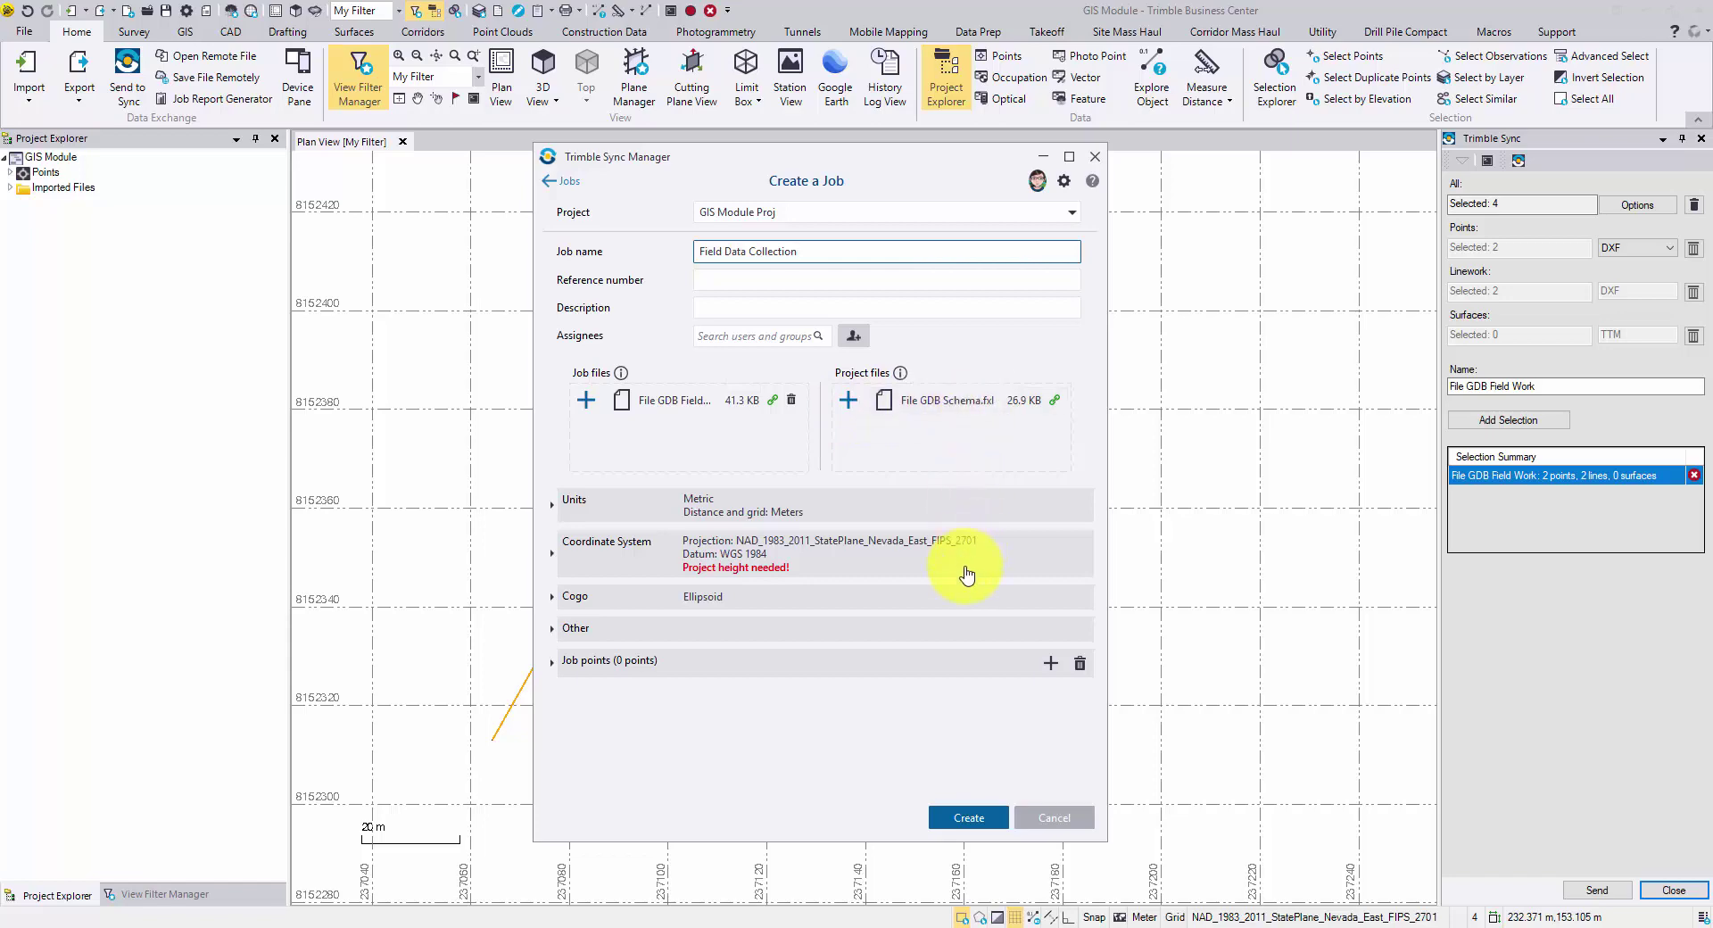
Set the coordinate system's project height to 500 m.
{"action": "left_click", "coordinate": [552, 553]}
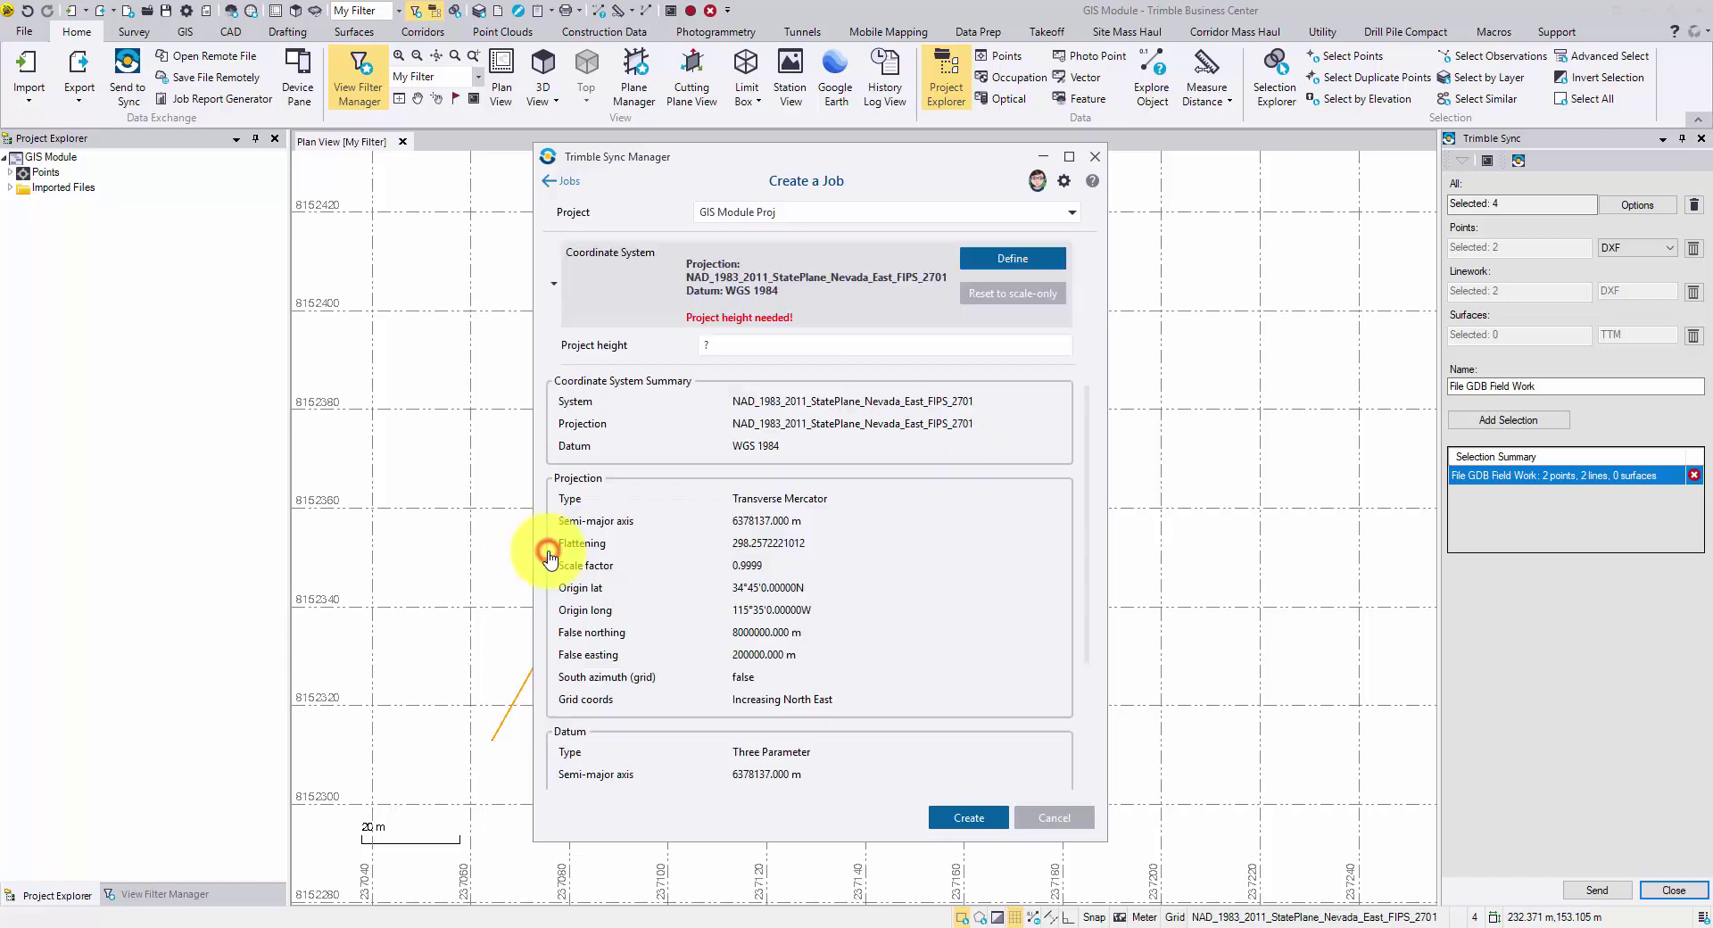
{"action": "left_click", "coordinate": [776, 346]}
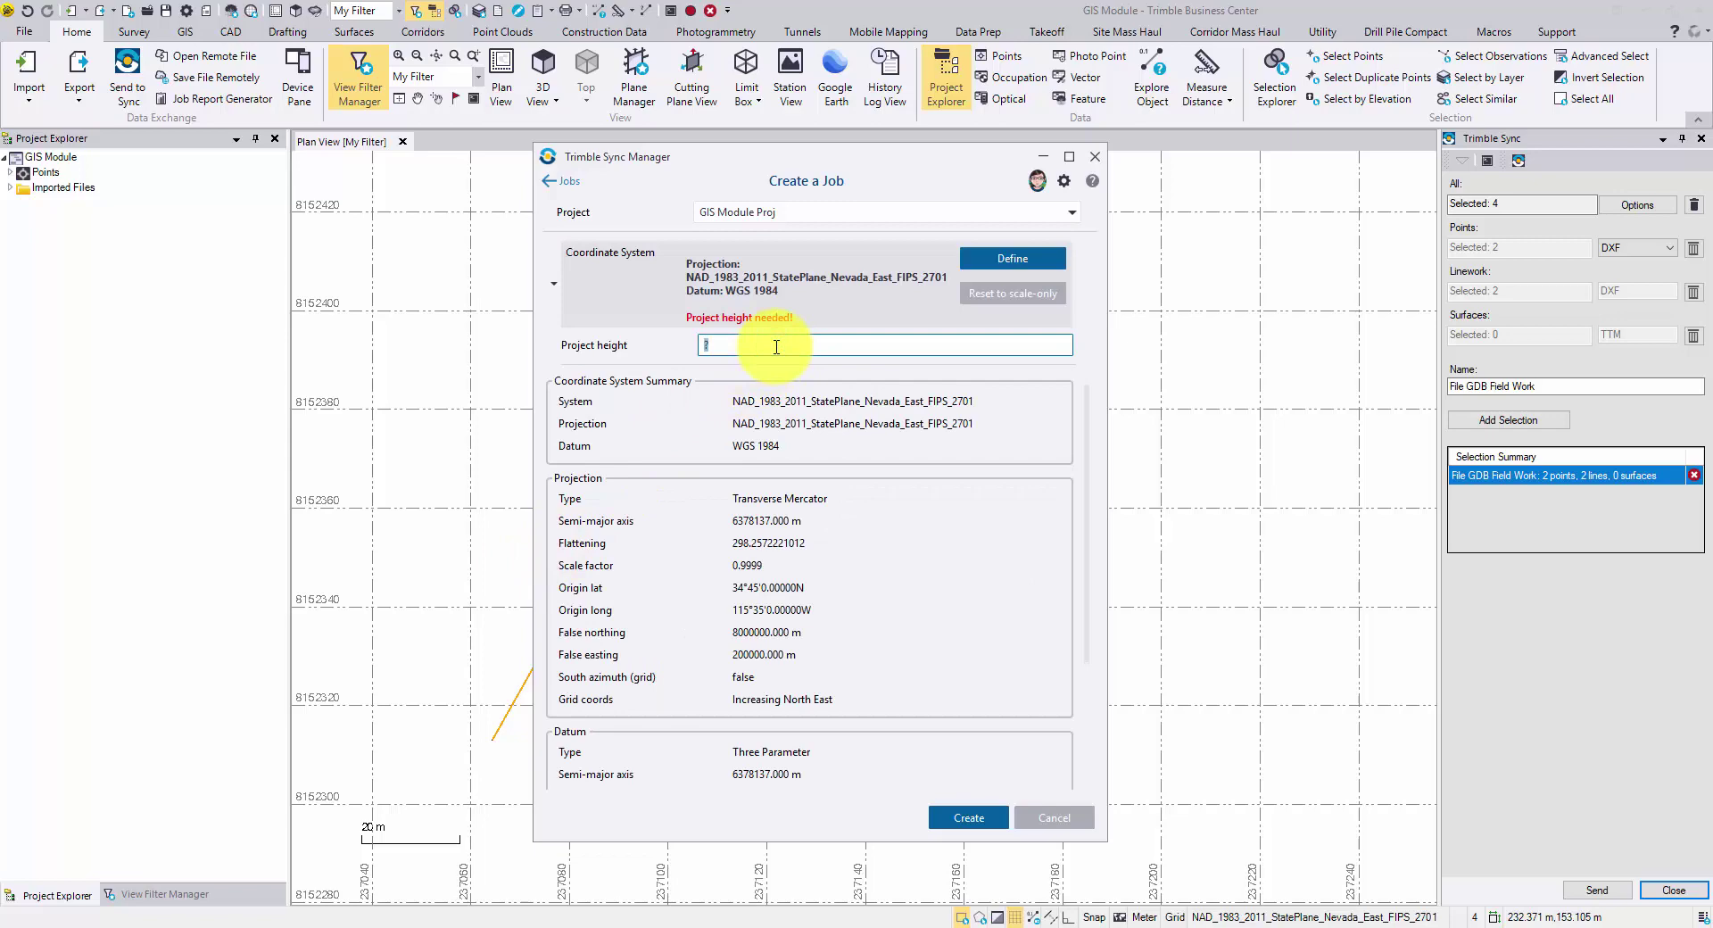
{"action": "type", "text": "500"}
{"action": "key", "text": "Tab"}
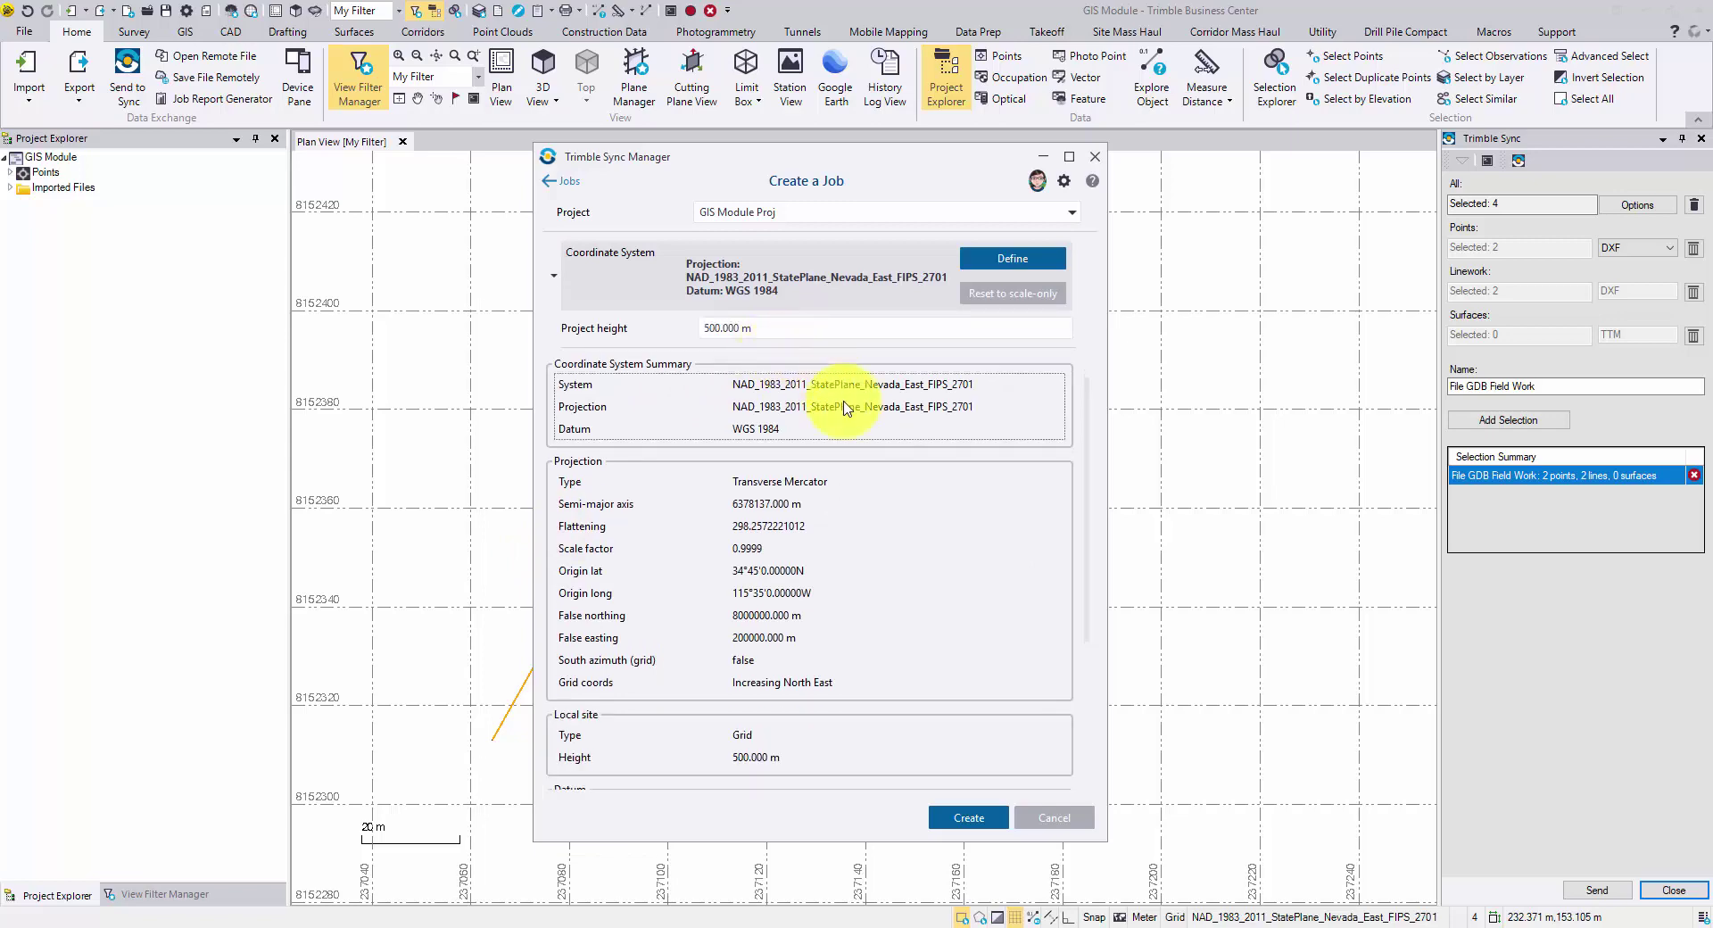
Create the Field Data Collection job and confirm its creation.
{"action": "left_click", "coordinate": [553, 276]}
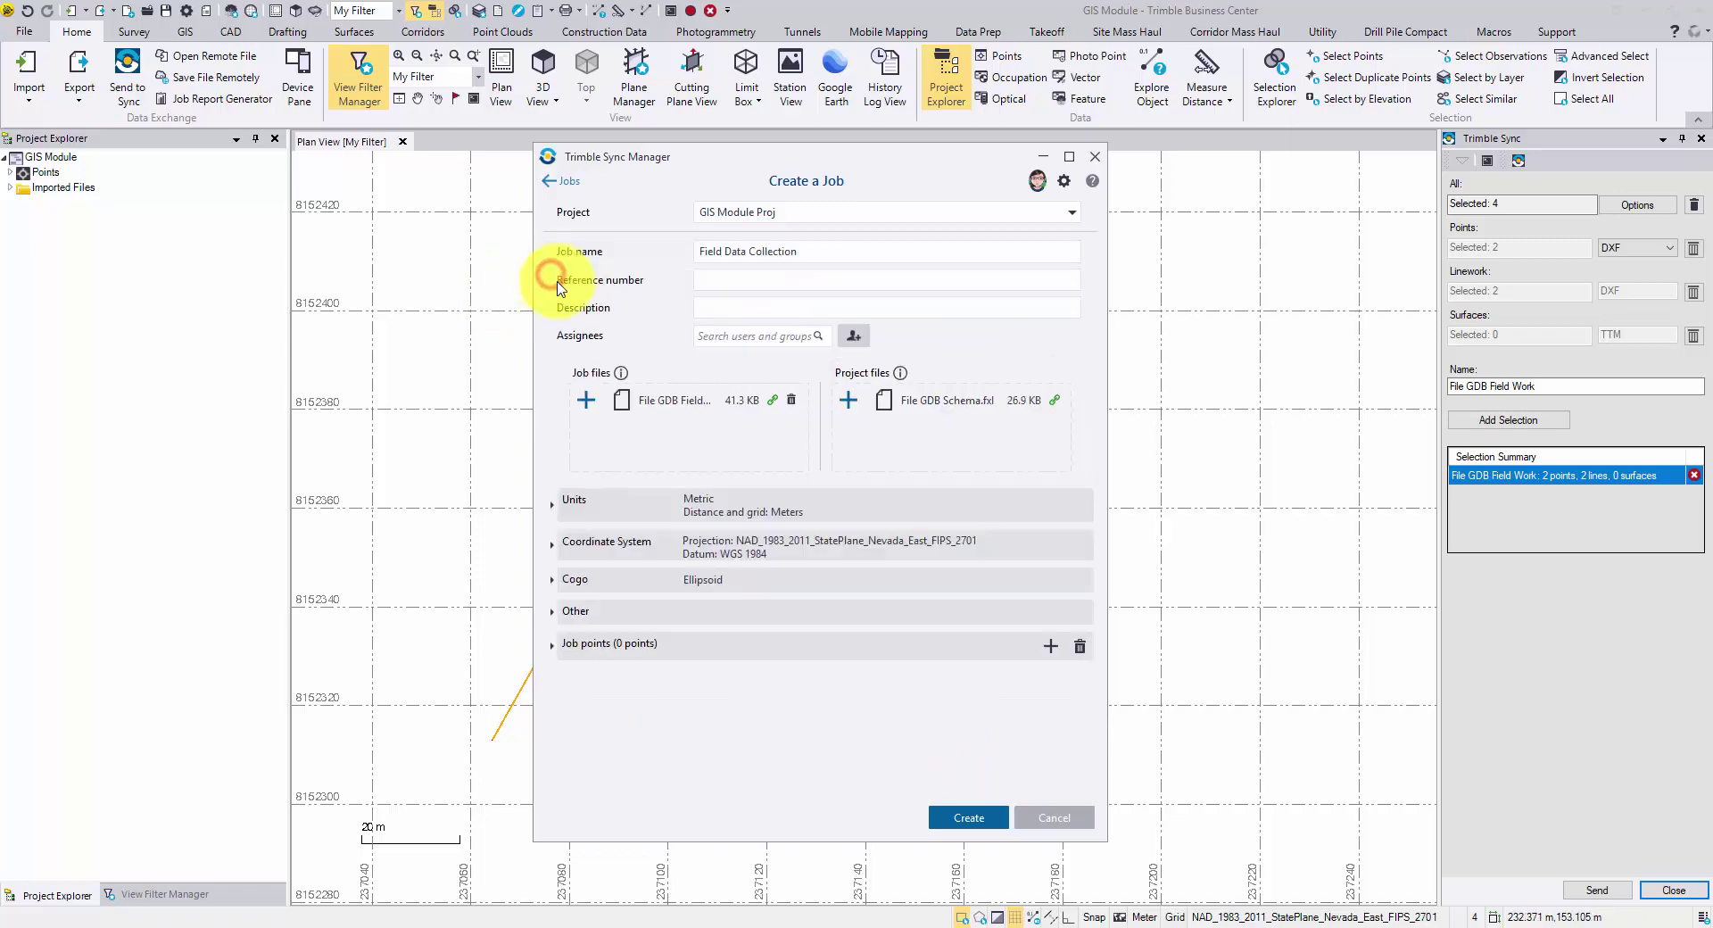
{"action": "left_click", "coordinate": [984, 824]}
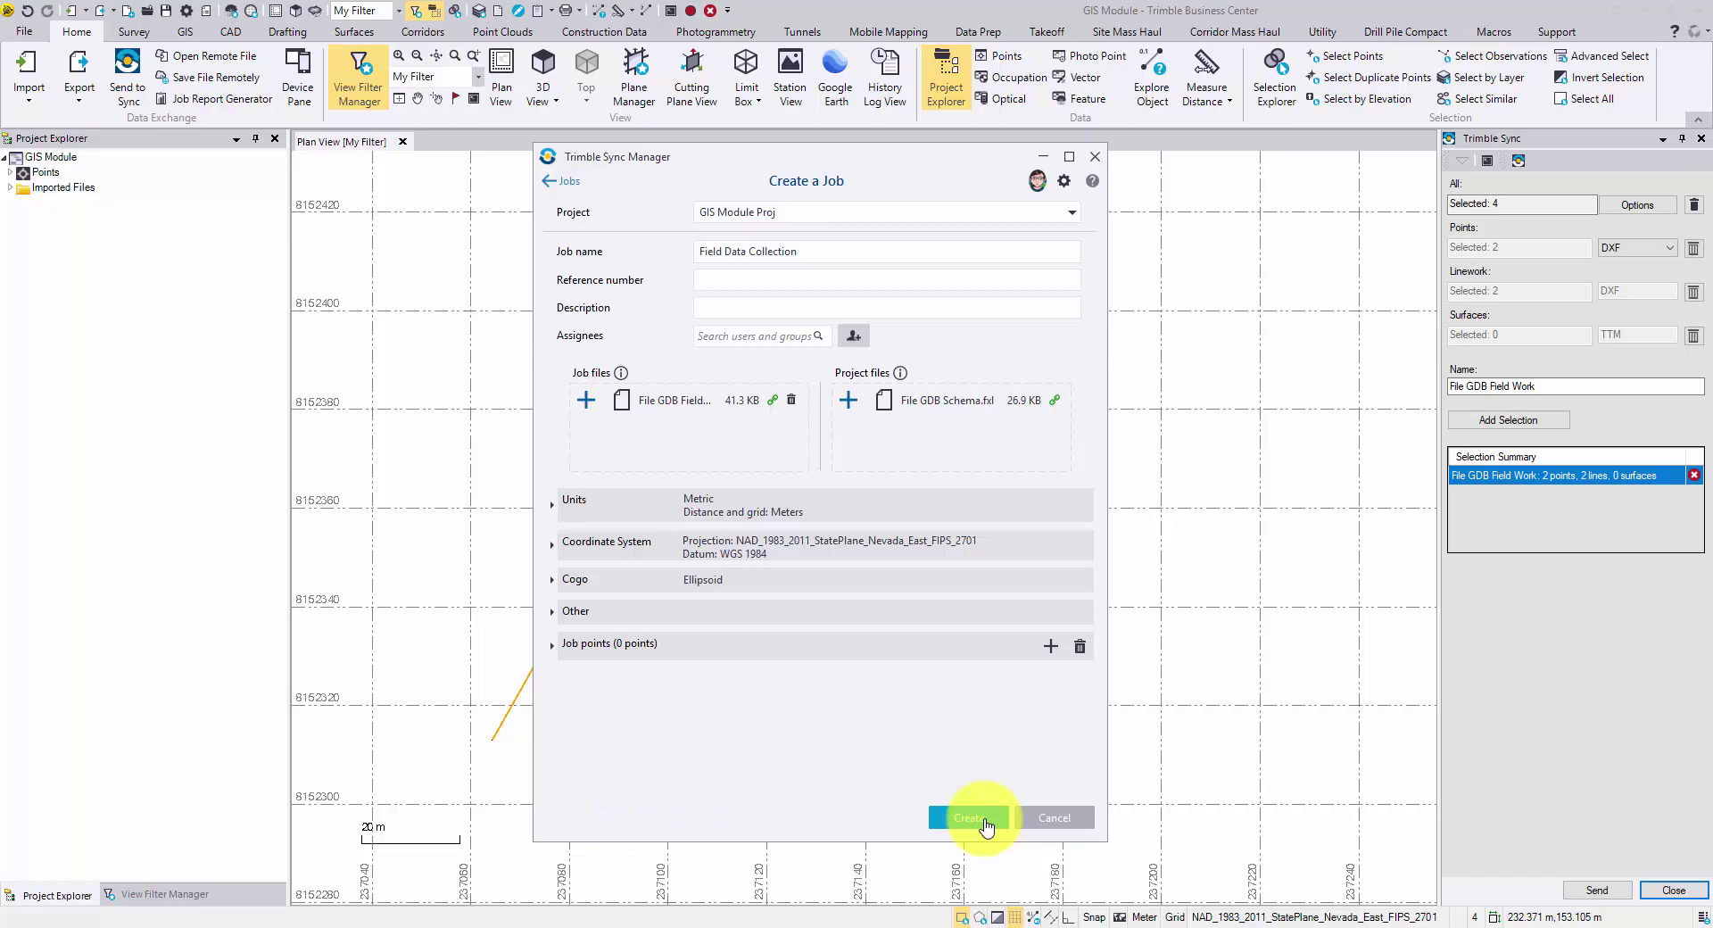
{"action": "left_click", "coordinate": [983, 815]}
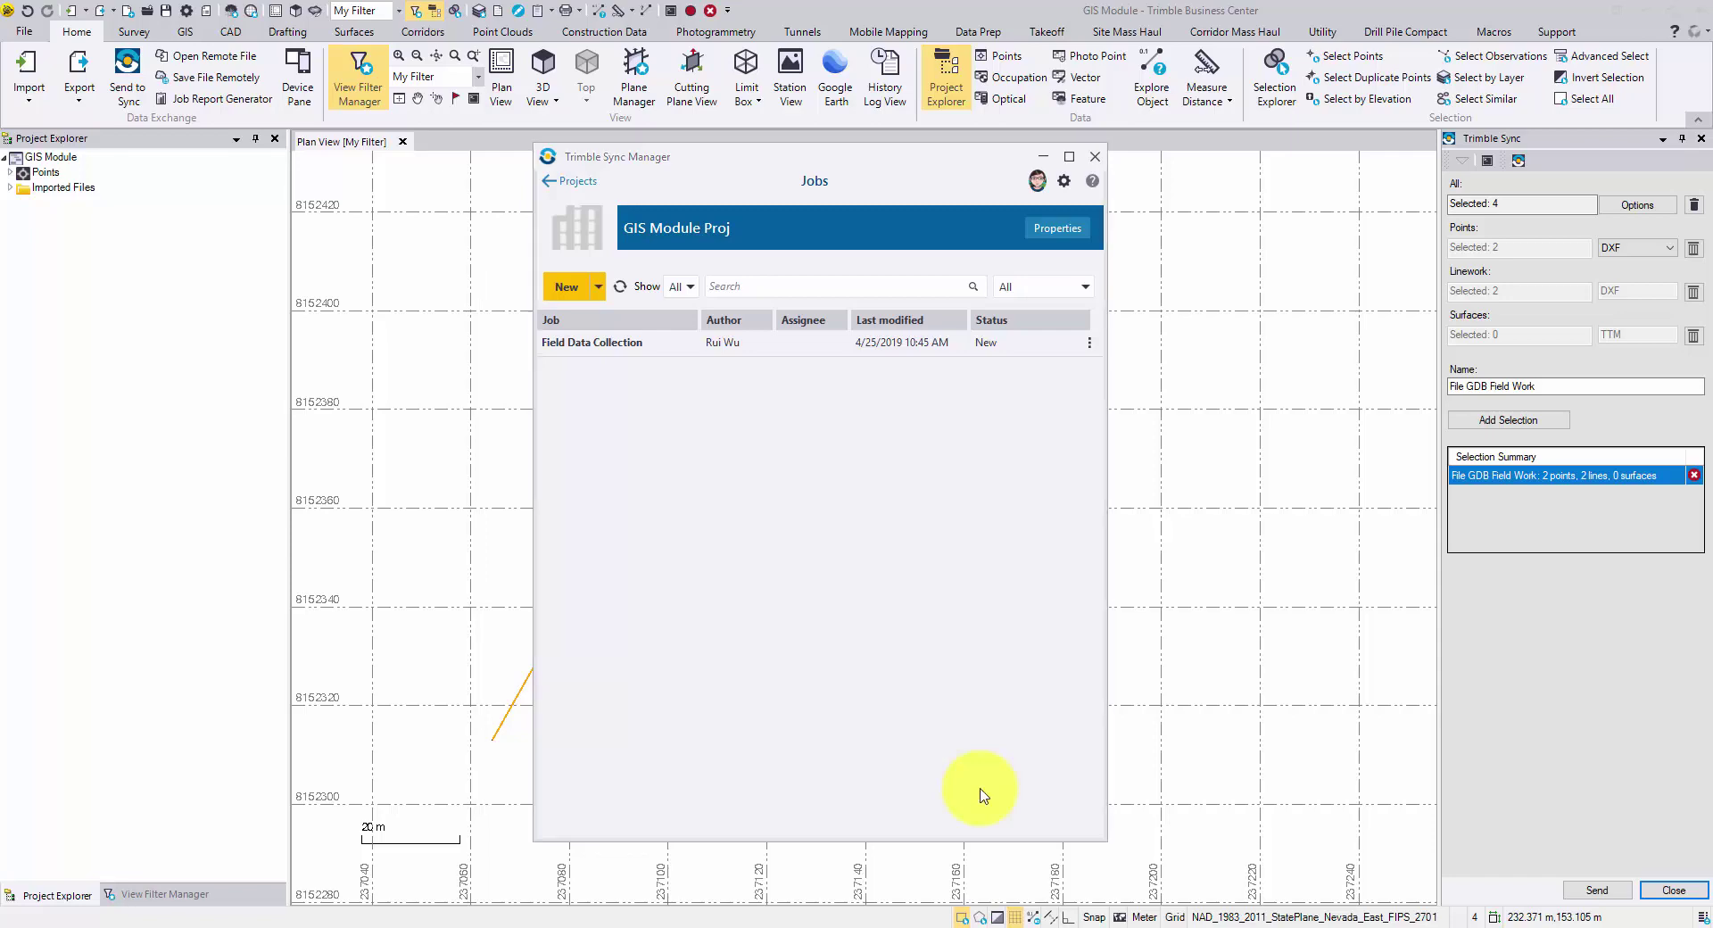
Launch Trimble Access from the Start menu and scroll its Projects list to GIS Module Proj.
{"action": "key", "text": "super"}
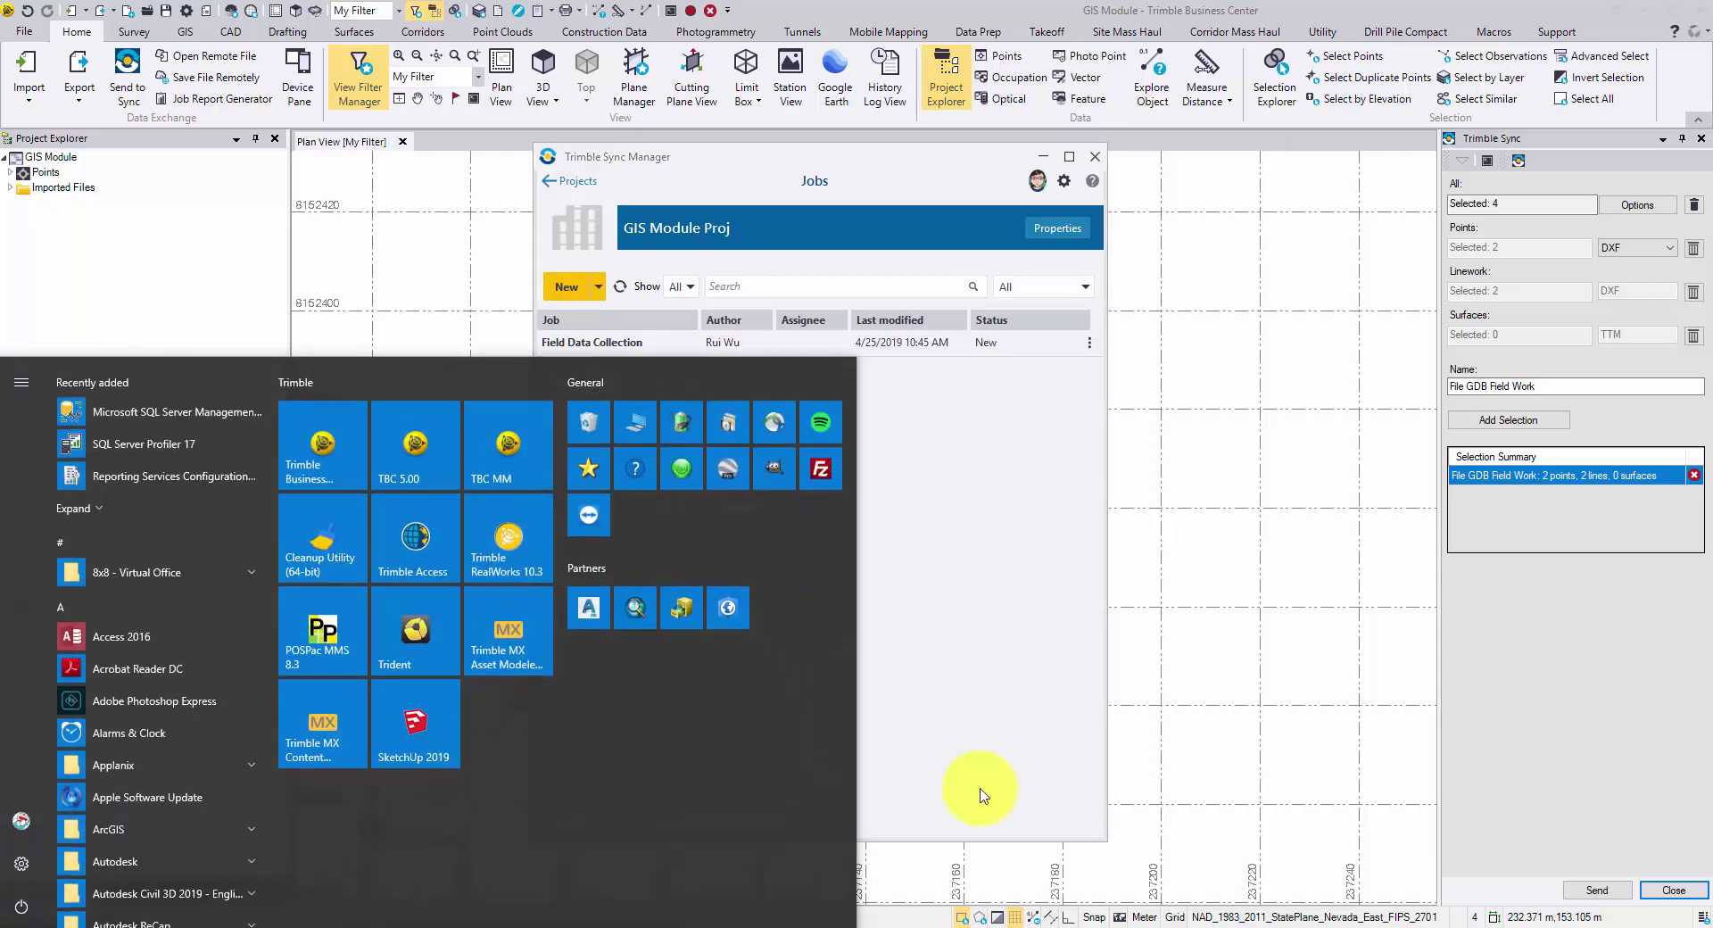
{"action": "left_click", "coordinate": [417, 548]}
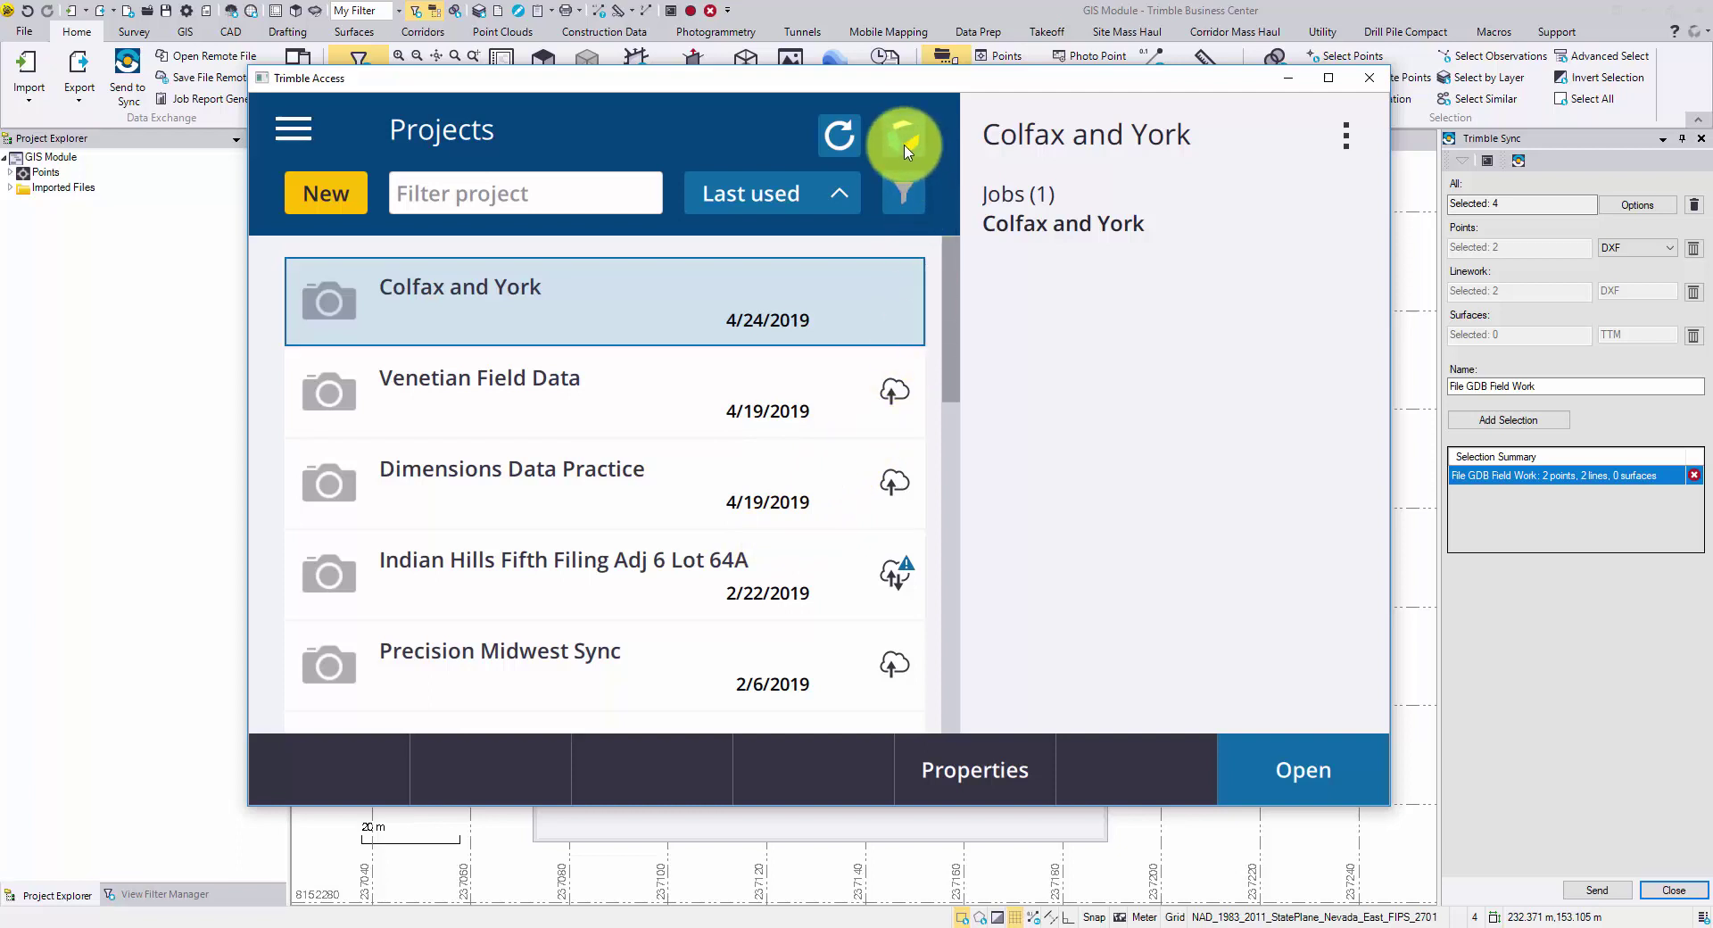
{"action": "left_click_drag", "start_coordinate": [950, 260], "coordinate": [933, 371]}
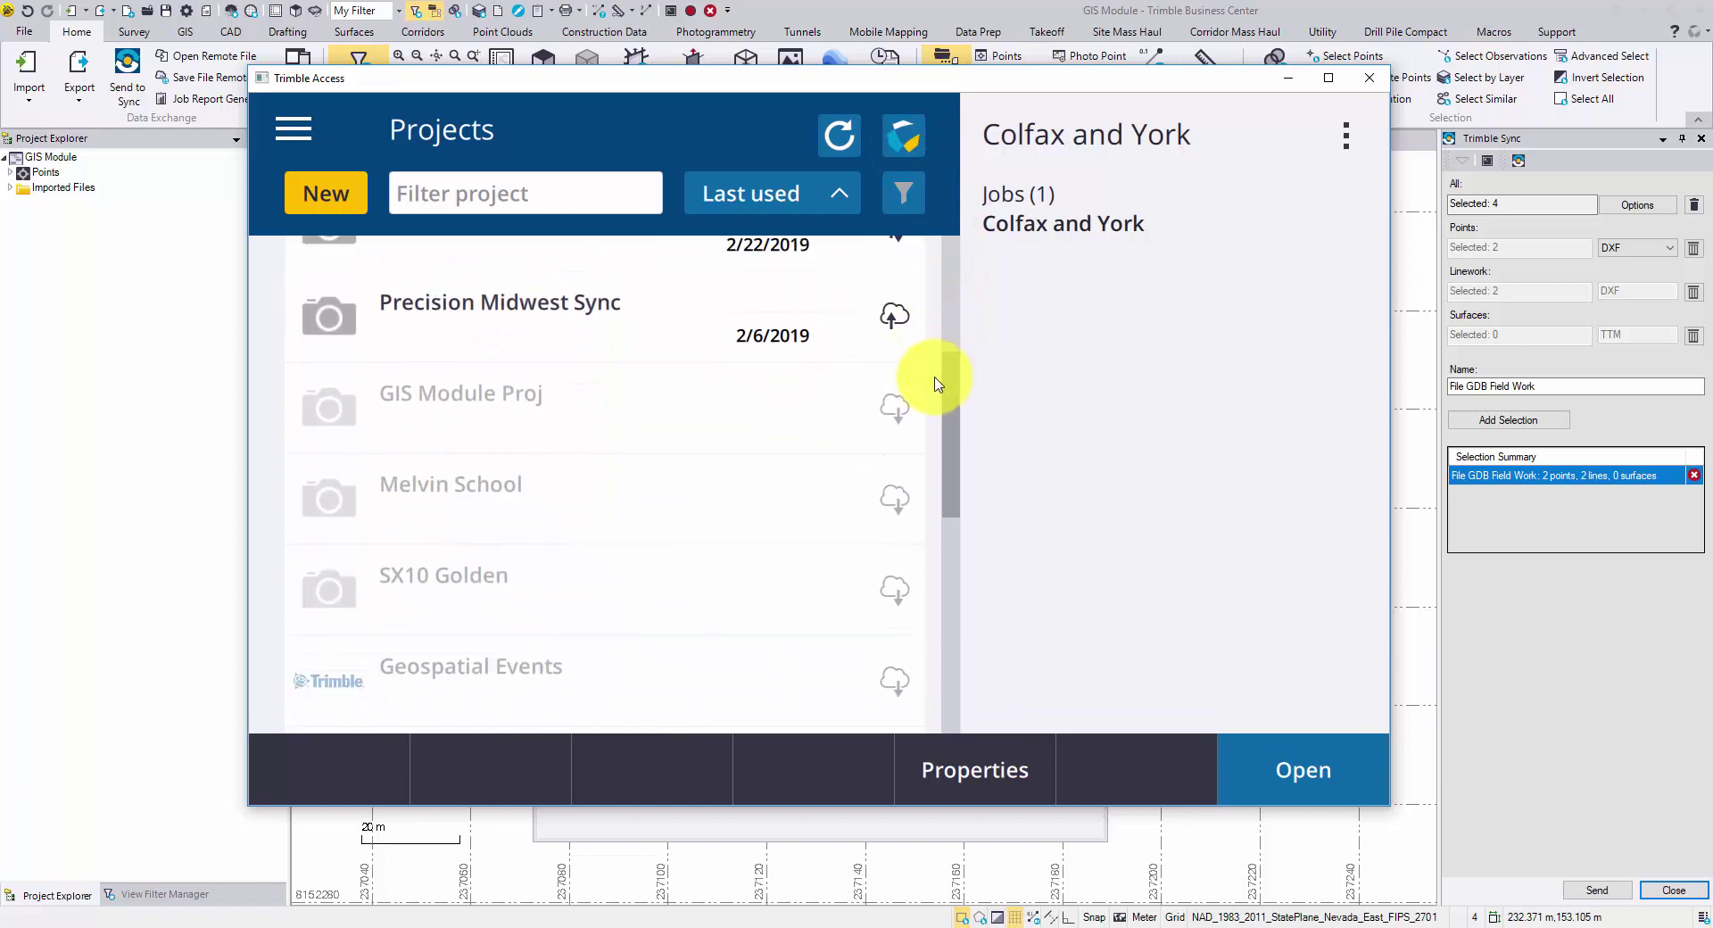
Download GIS Module Proj with its File GDB Schema file and the Field Data Collection job files.
{"action": "left_click", "coordinate": [470, 413]}
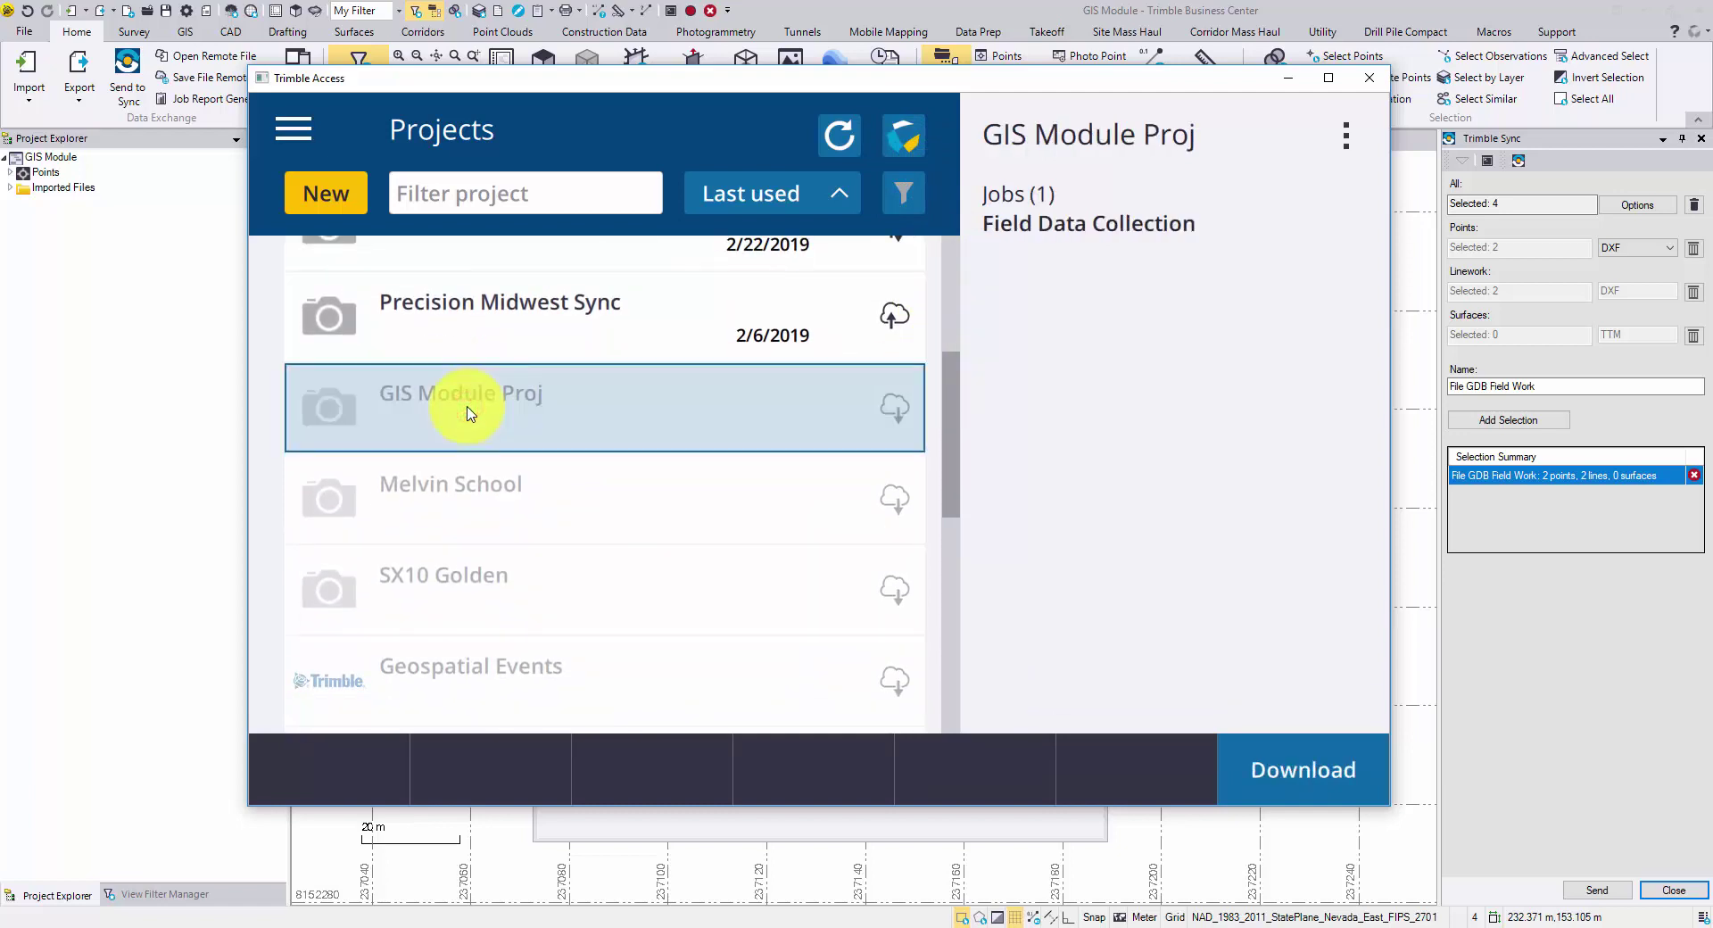
{"action": "left_click", "coordinate": [1267, 765]}
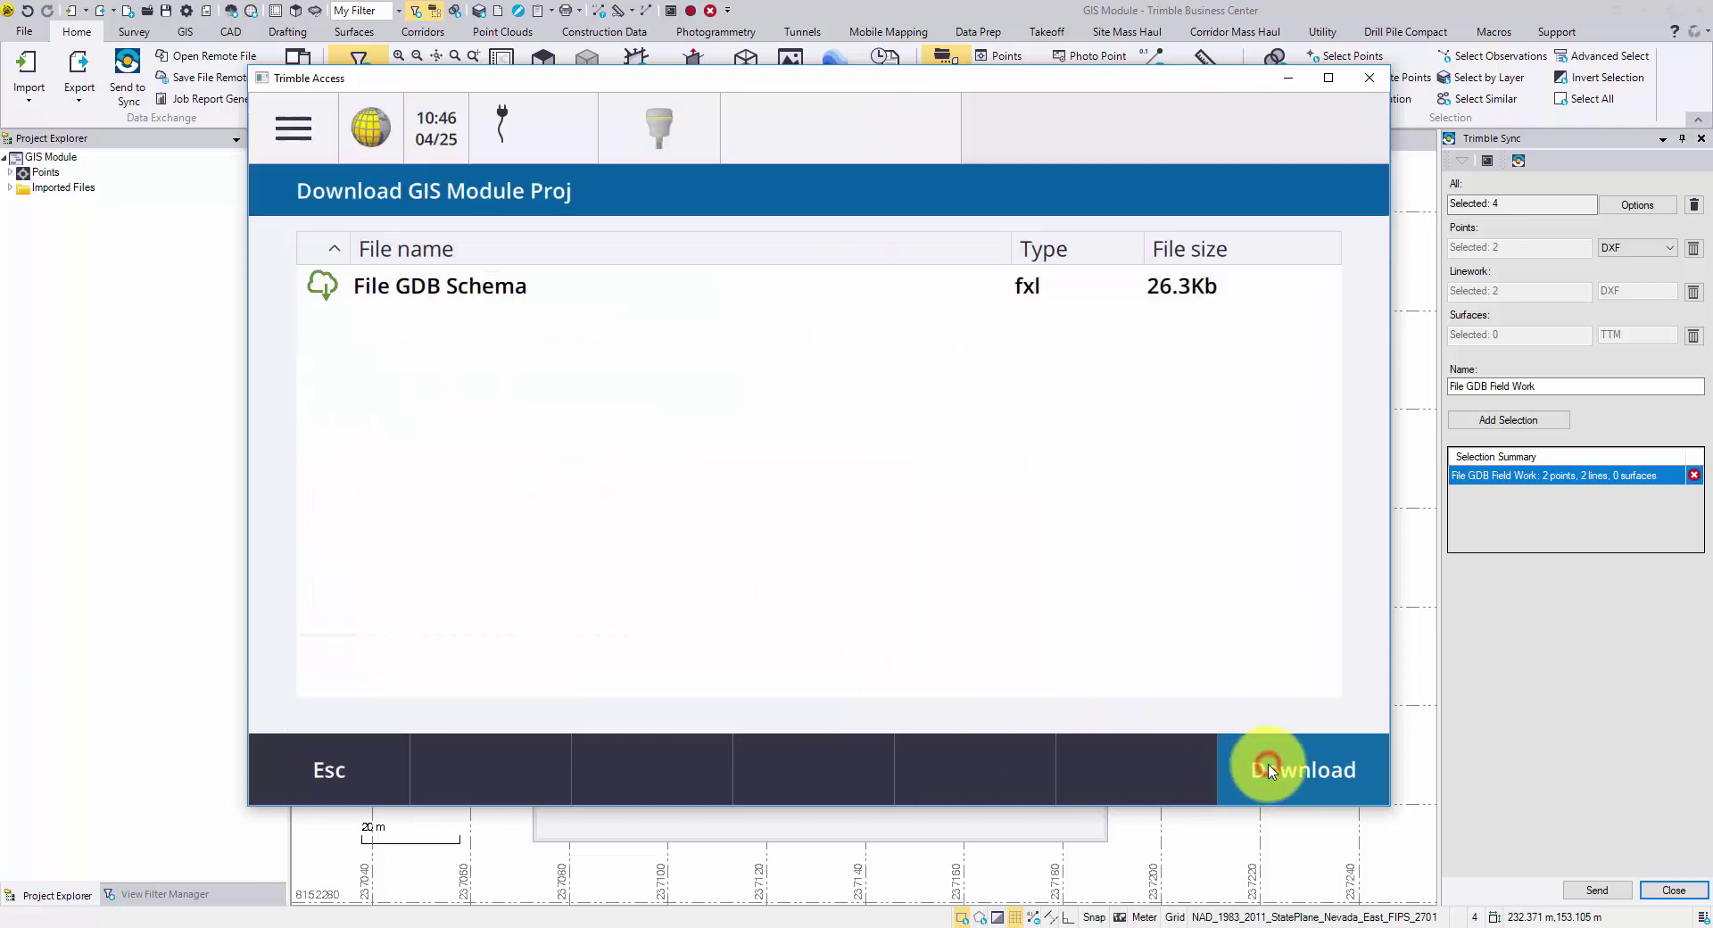
{"action": "left_click", "coordinate": [415, 293]}
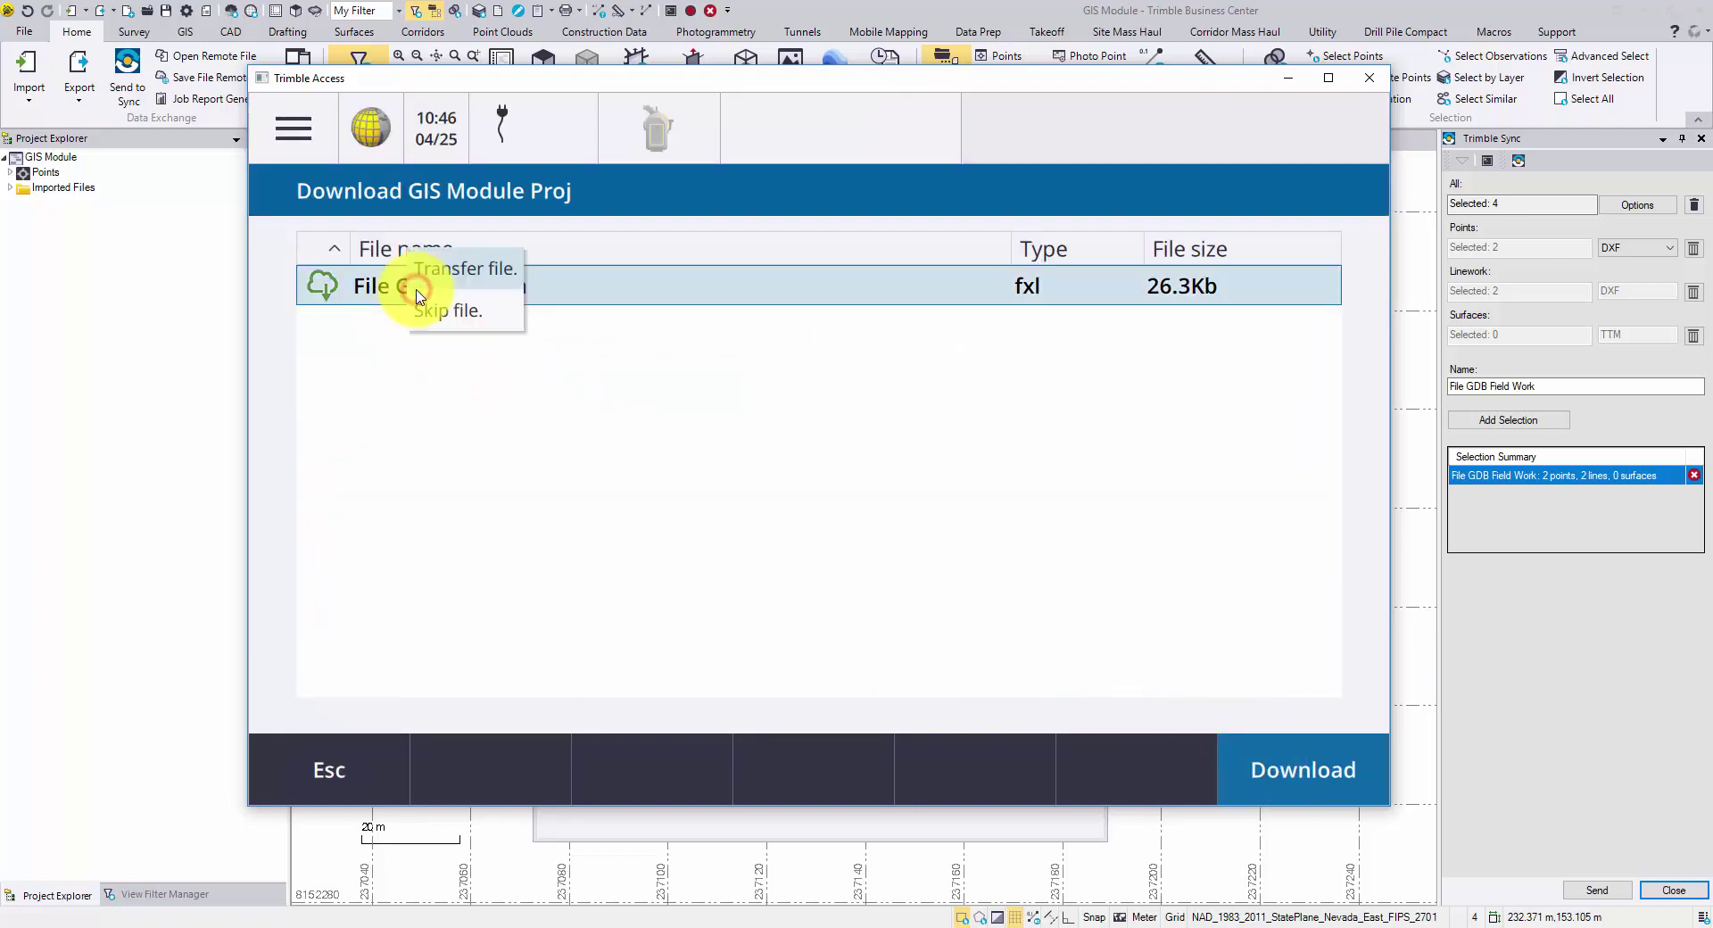
{"action": "left_click", "coordinate": [1302, 773]}
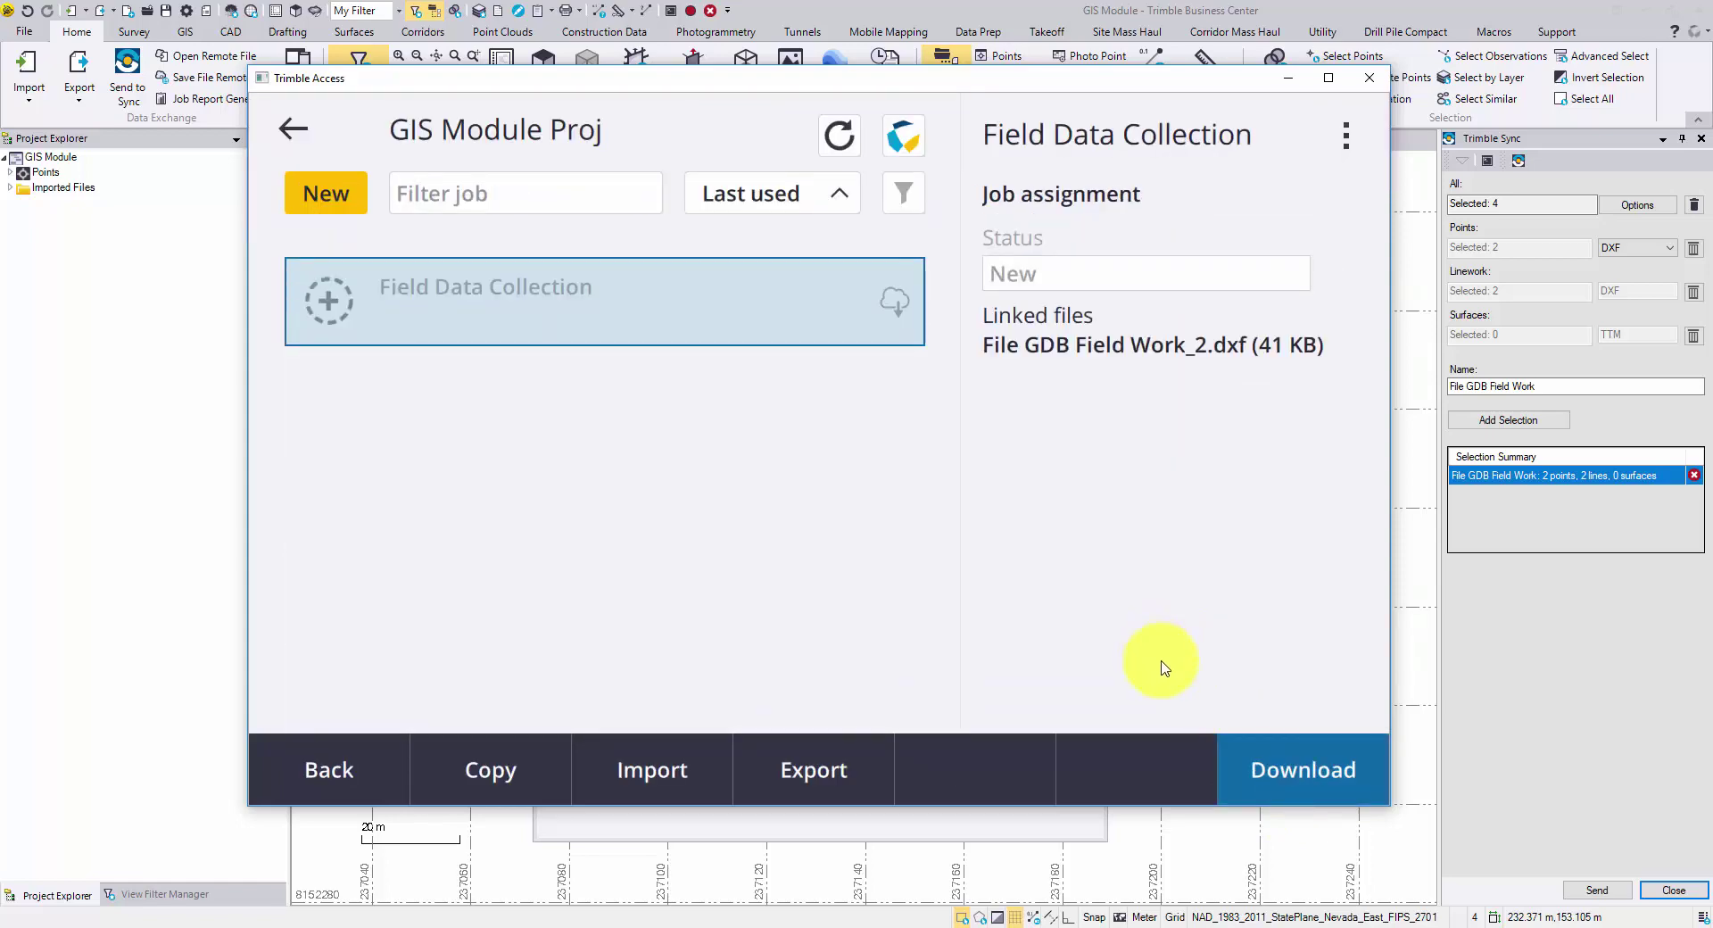
{"action": "left_click", "coordinate": [1318, 803]}
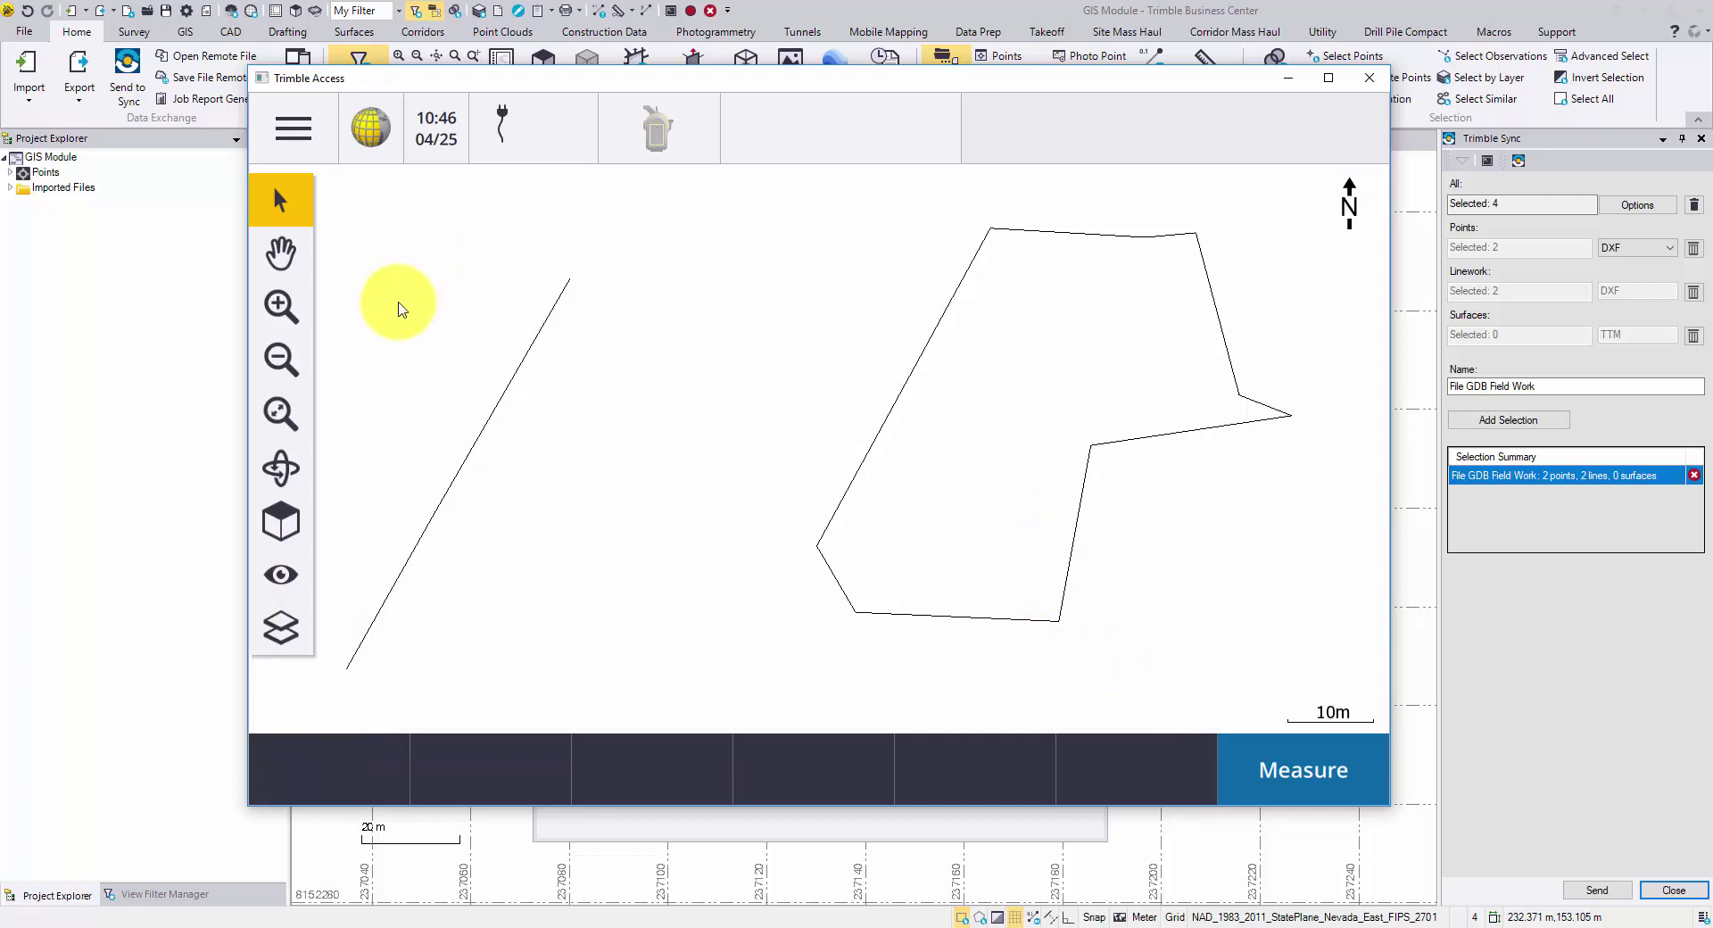
Start keying in a new point and give it the feature code Signal.
{"action": "left_click", "coordinate": [297, 188]}
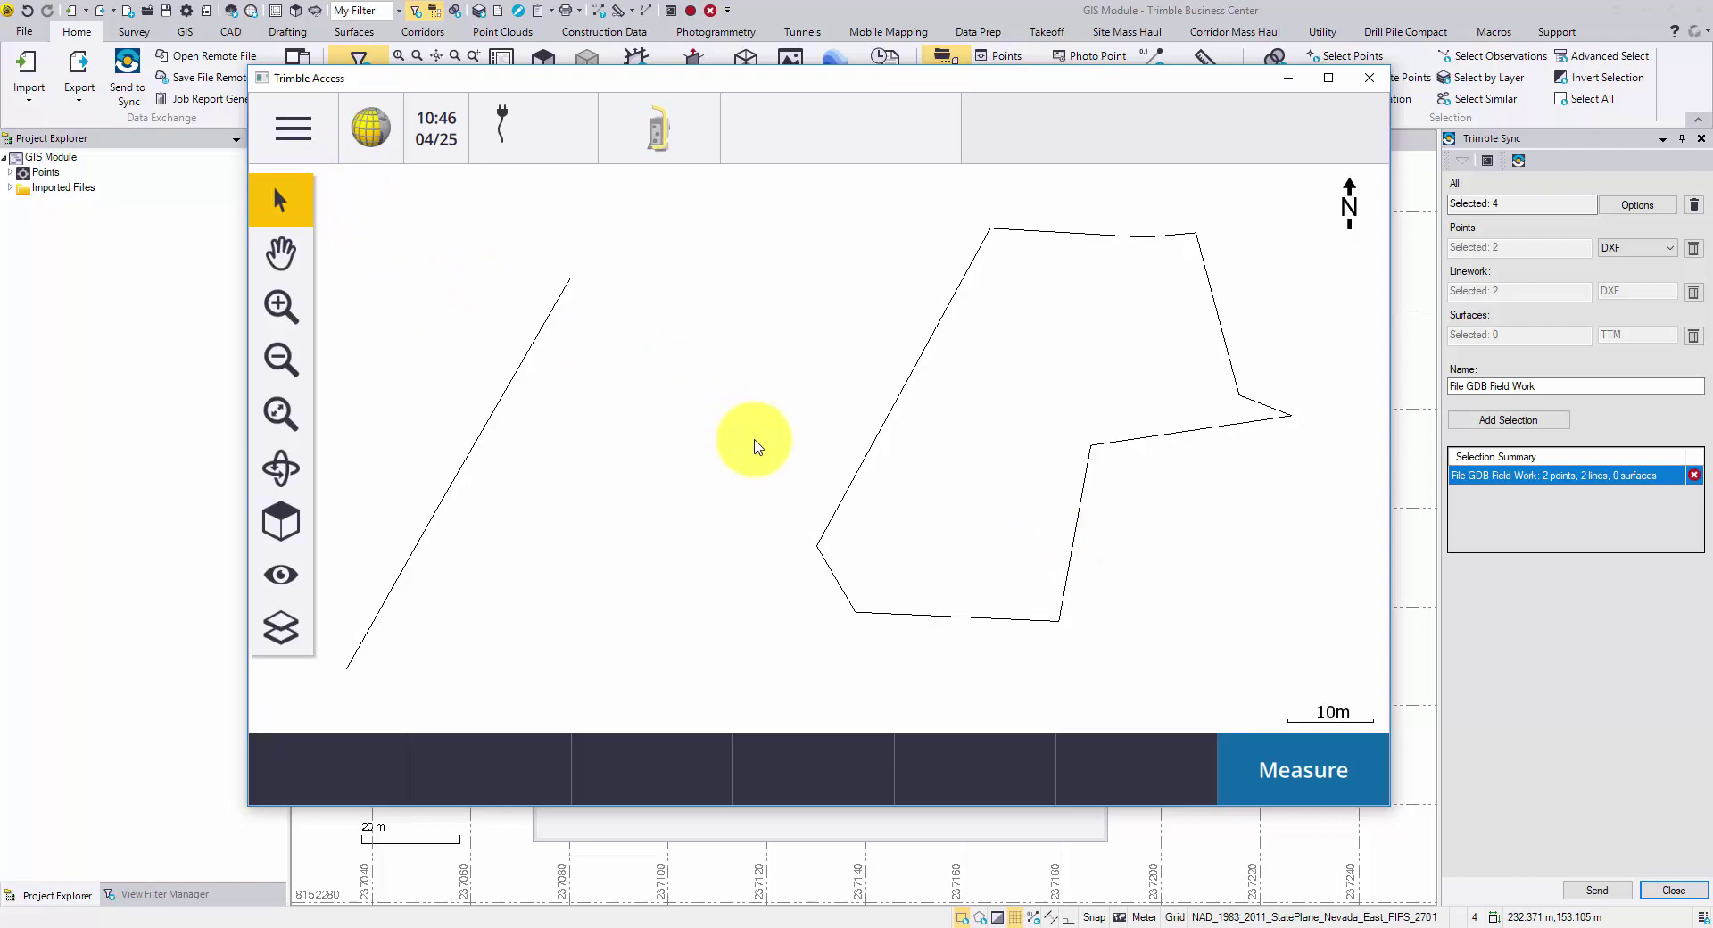
{"action": "left_click", "coordinate": [294, 133]}
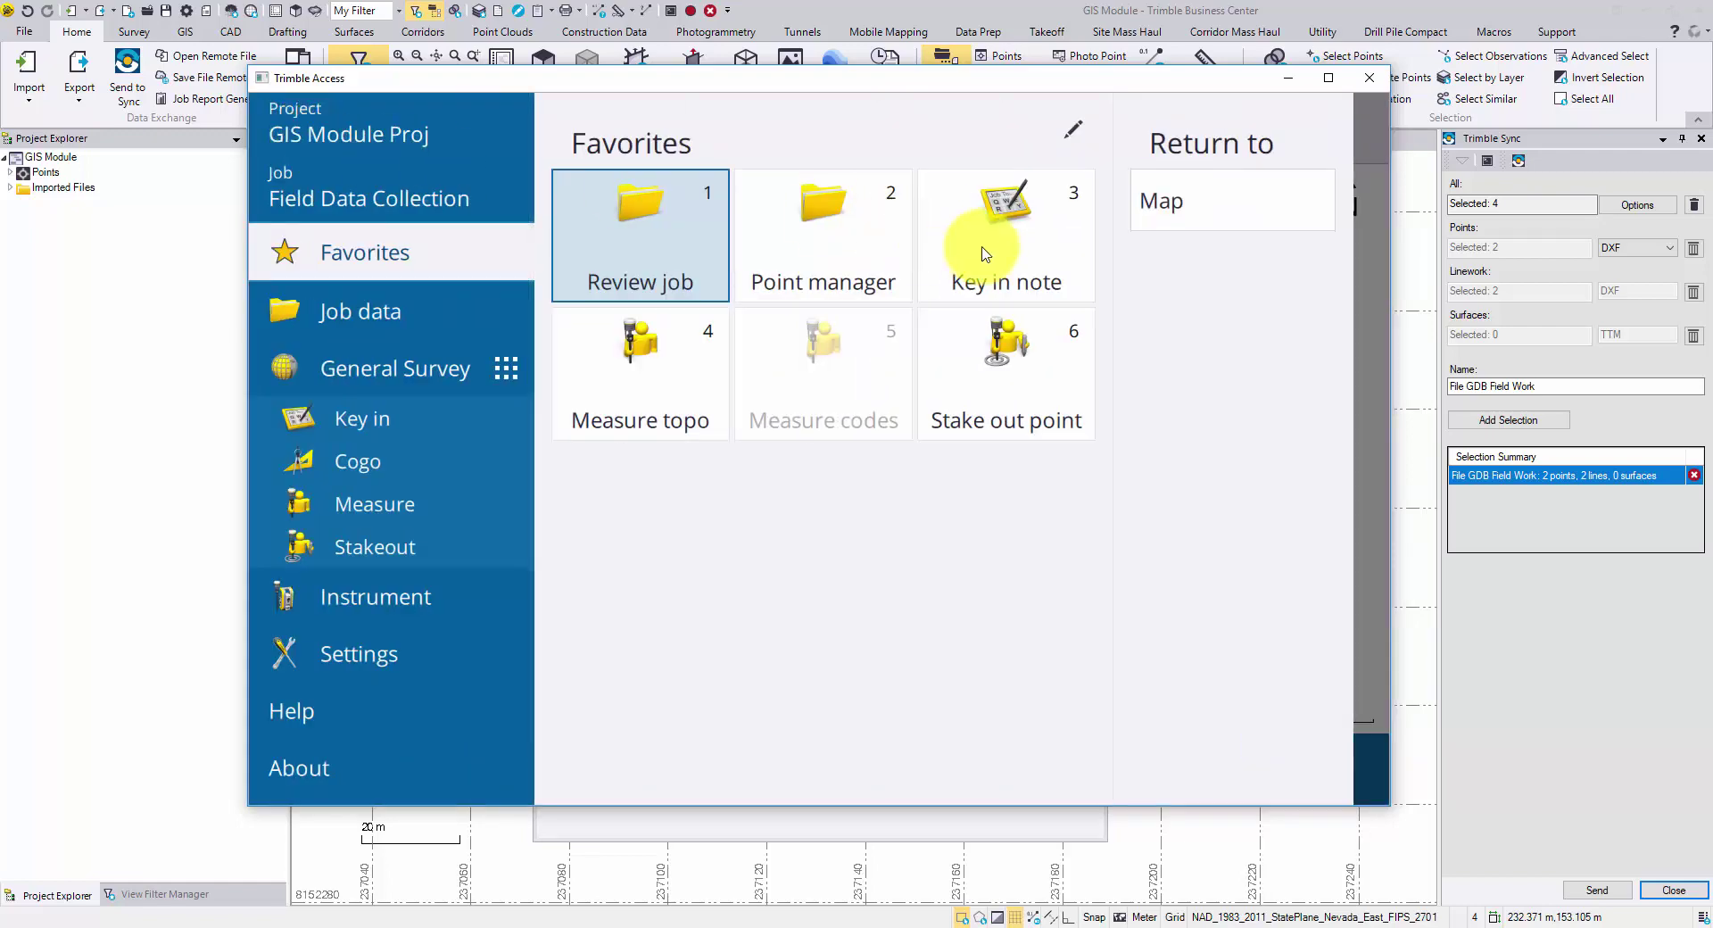
{"action": "left_click", "coordinate": [432, 414]}
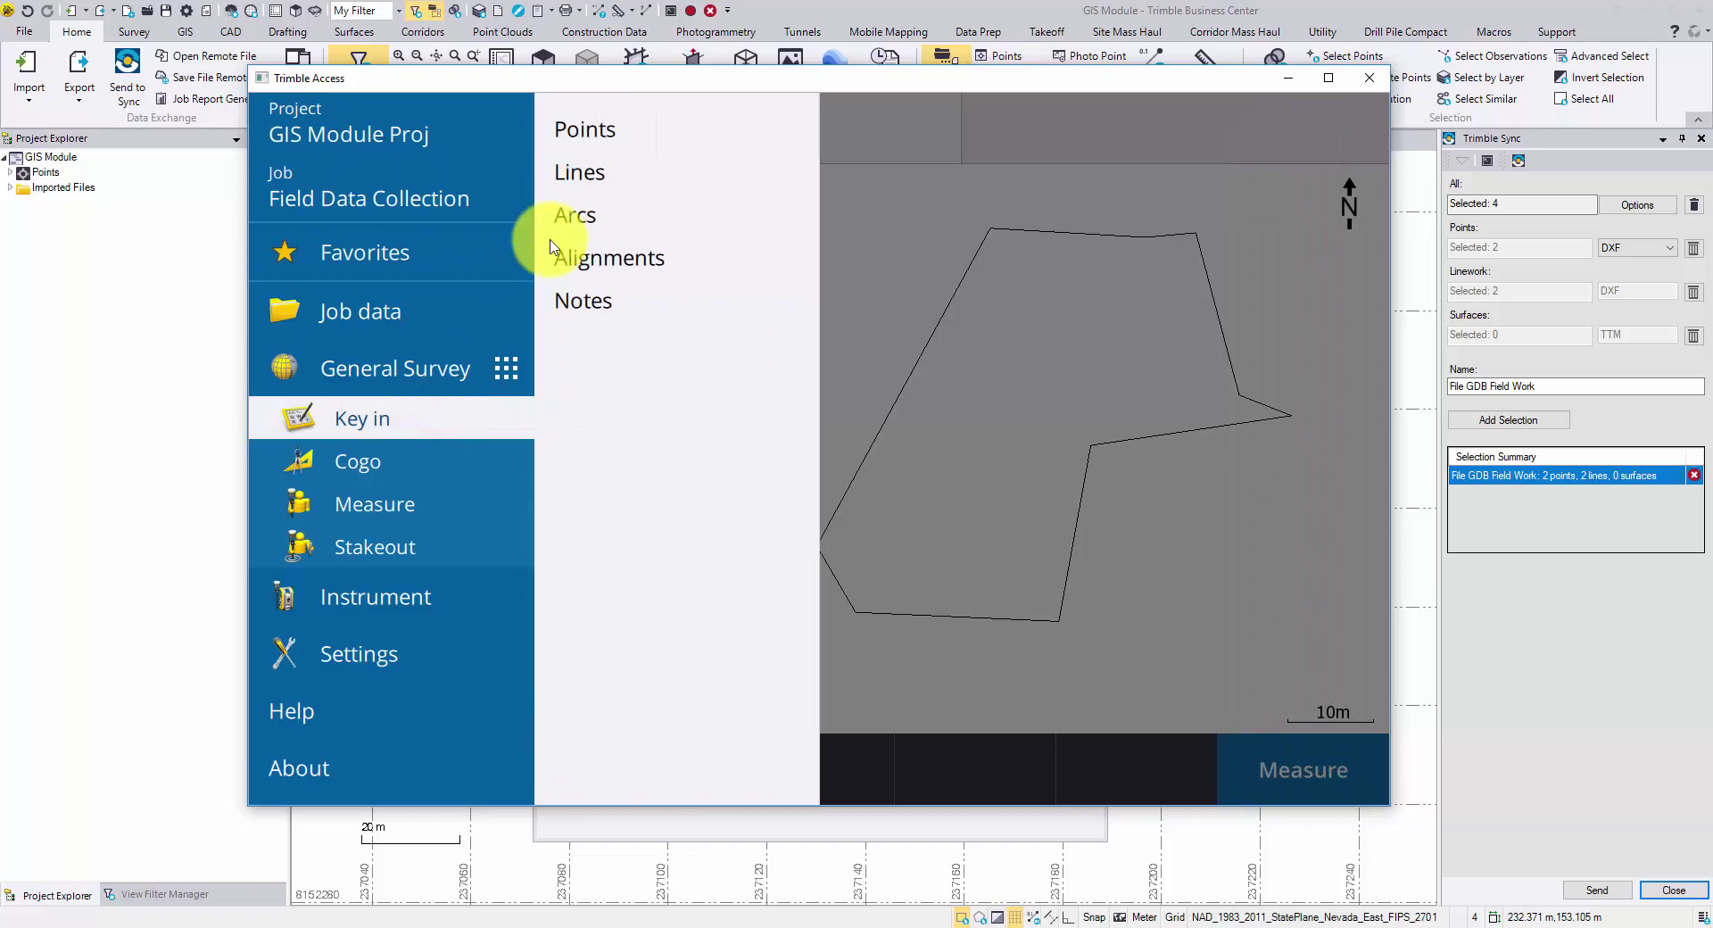
{"action": "left_click", "coordinate": [585, 130]}
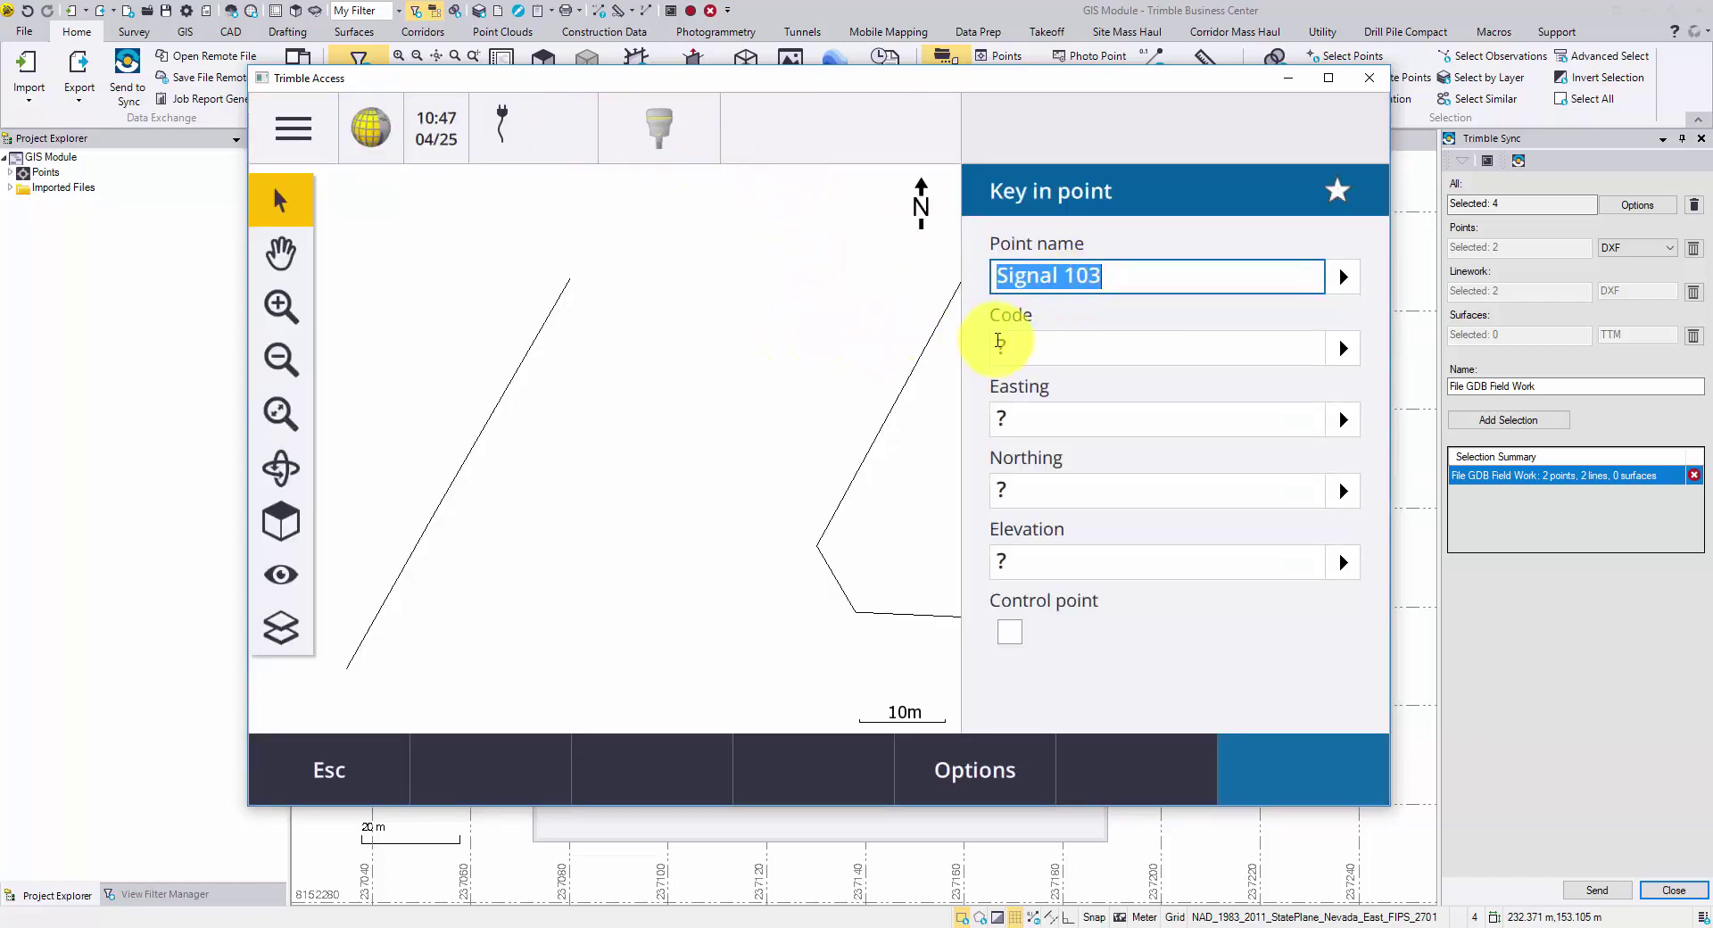
{"action": "left_click", "coordinate": [1344, 352]}
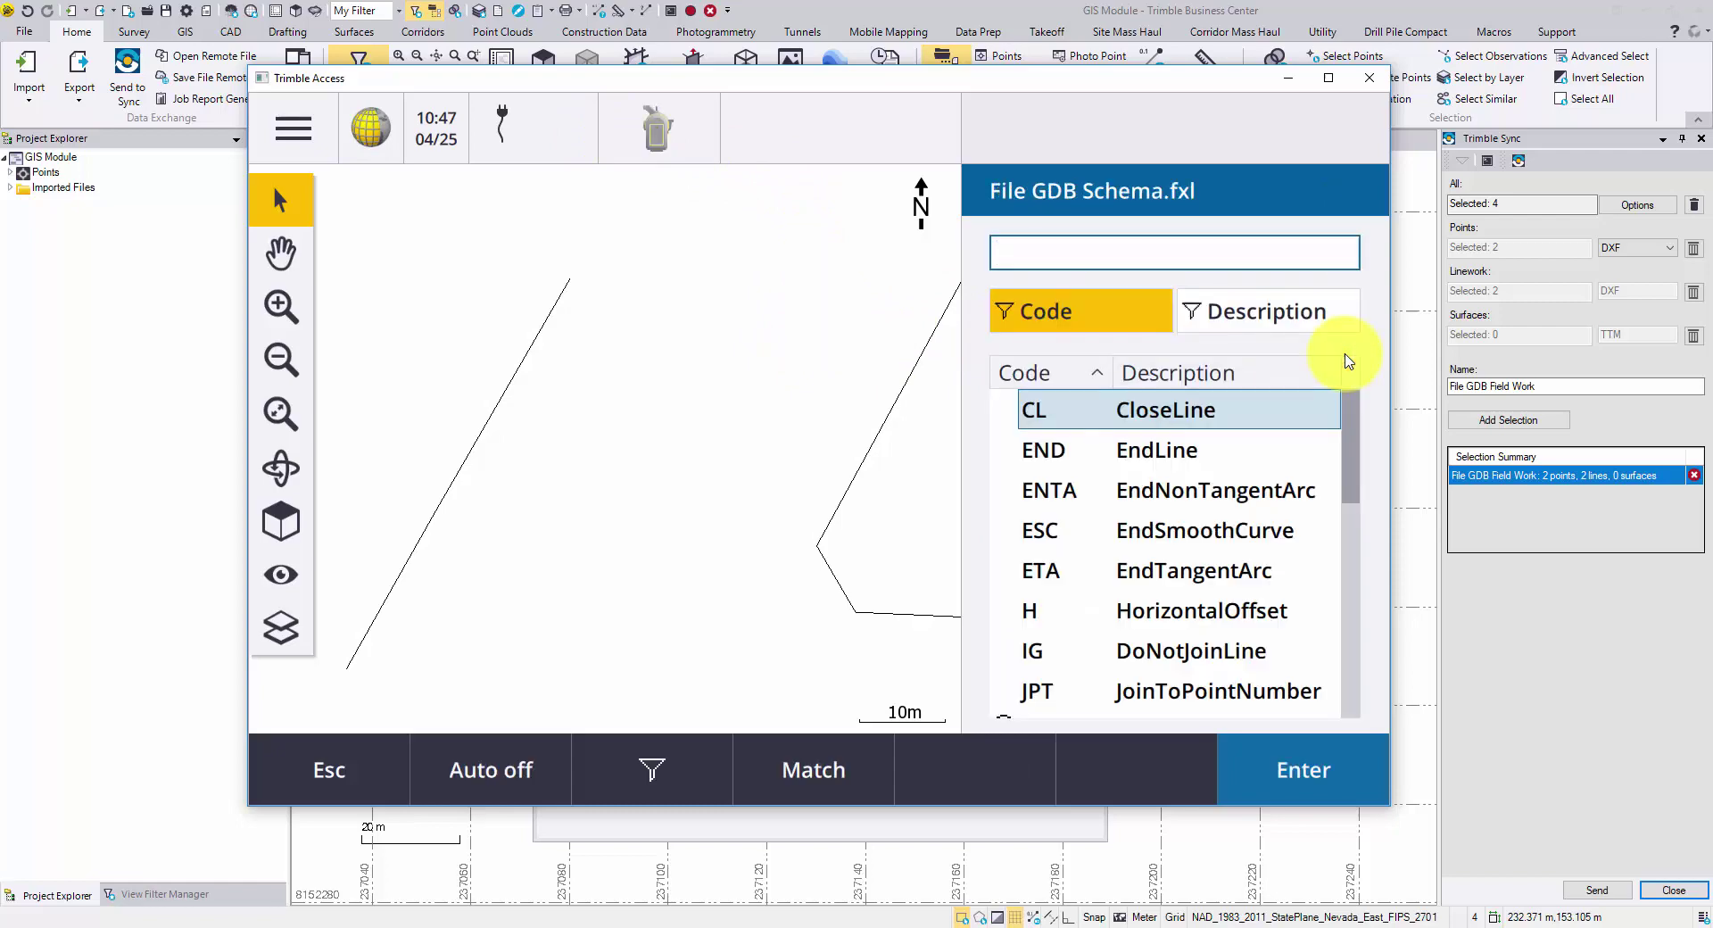
{"action": "left_click_drag", "start_coordinate": [1348, 413], "coordinate": [1348, 547]}
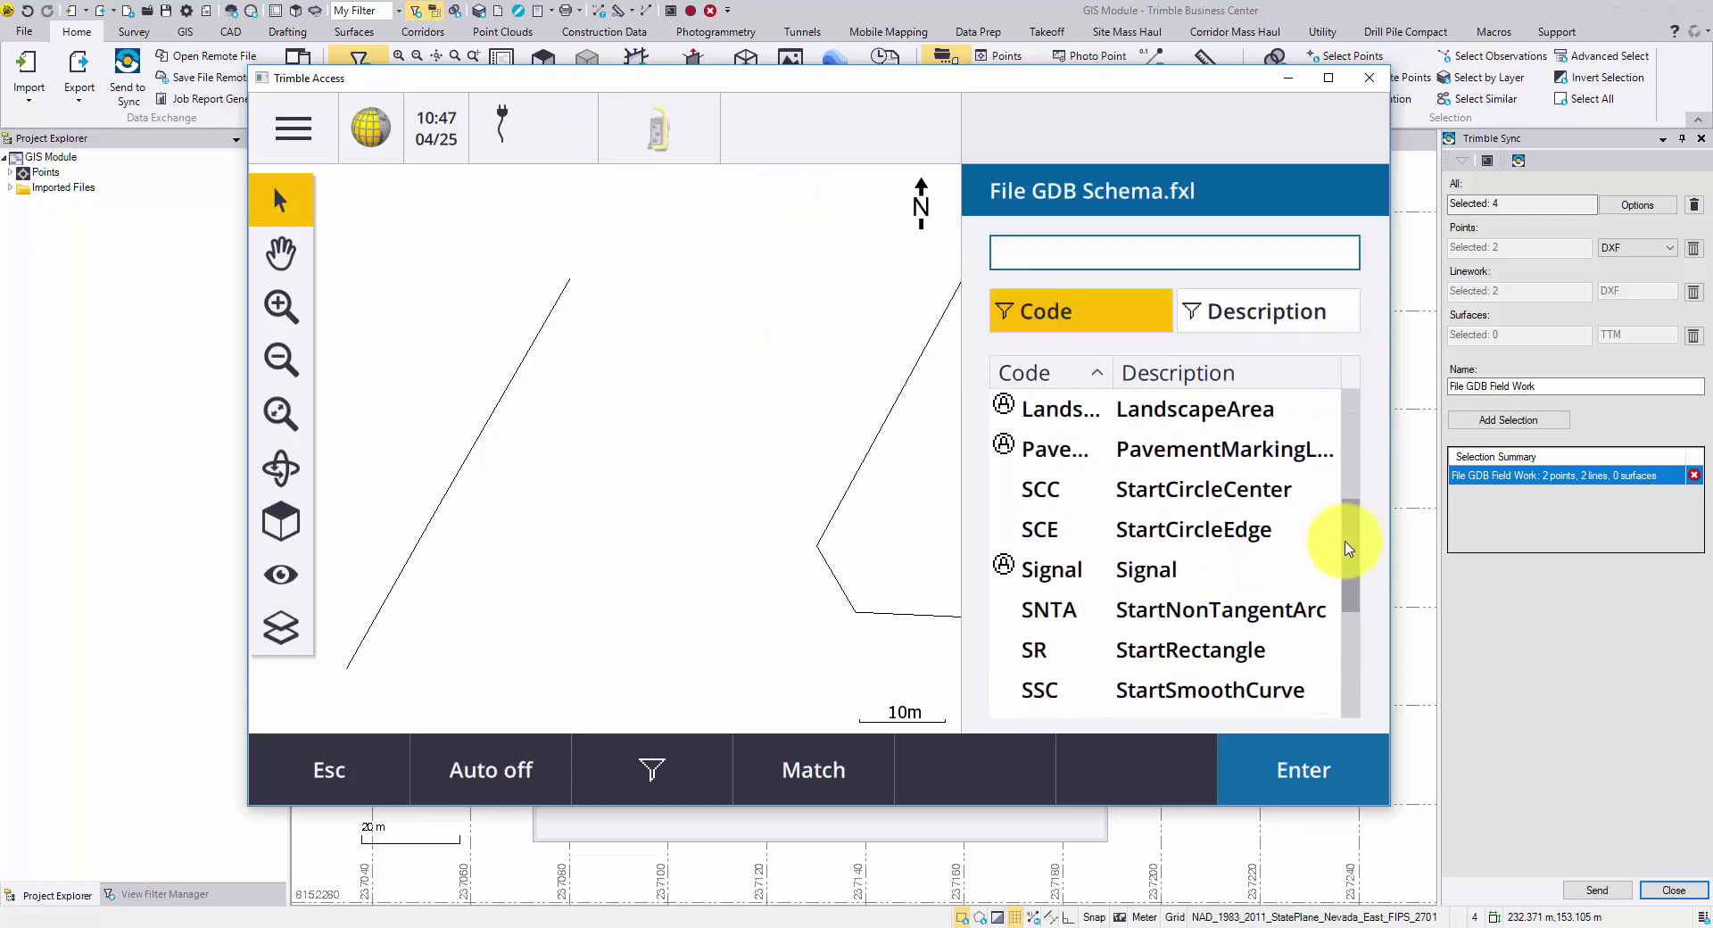
{"action": "left_click", "coordinate": [1055, 575]}
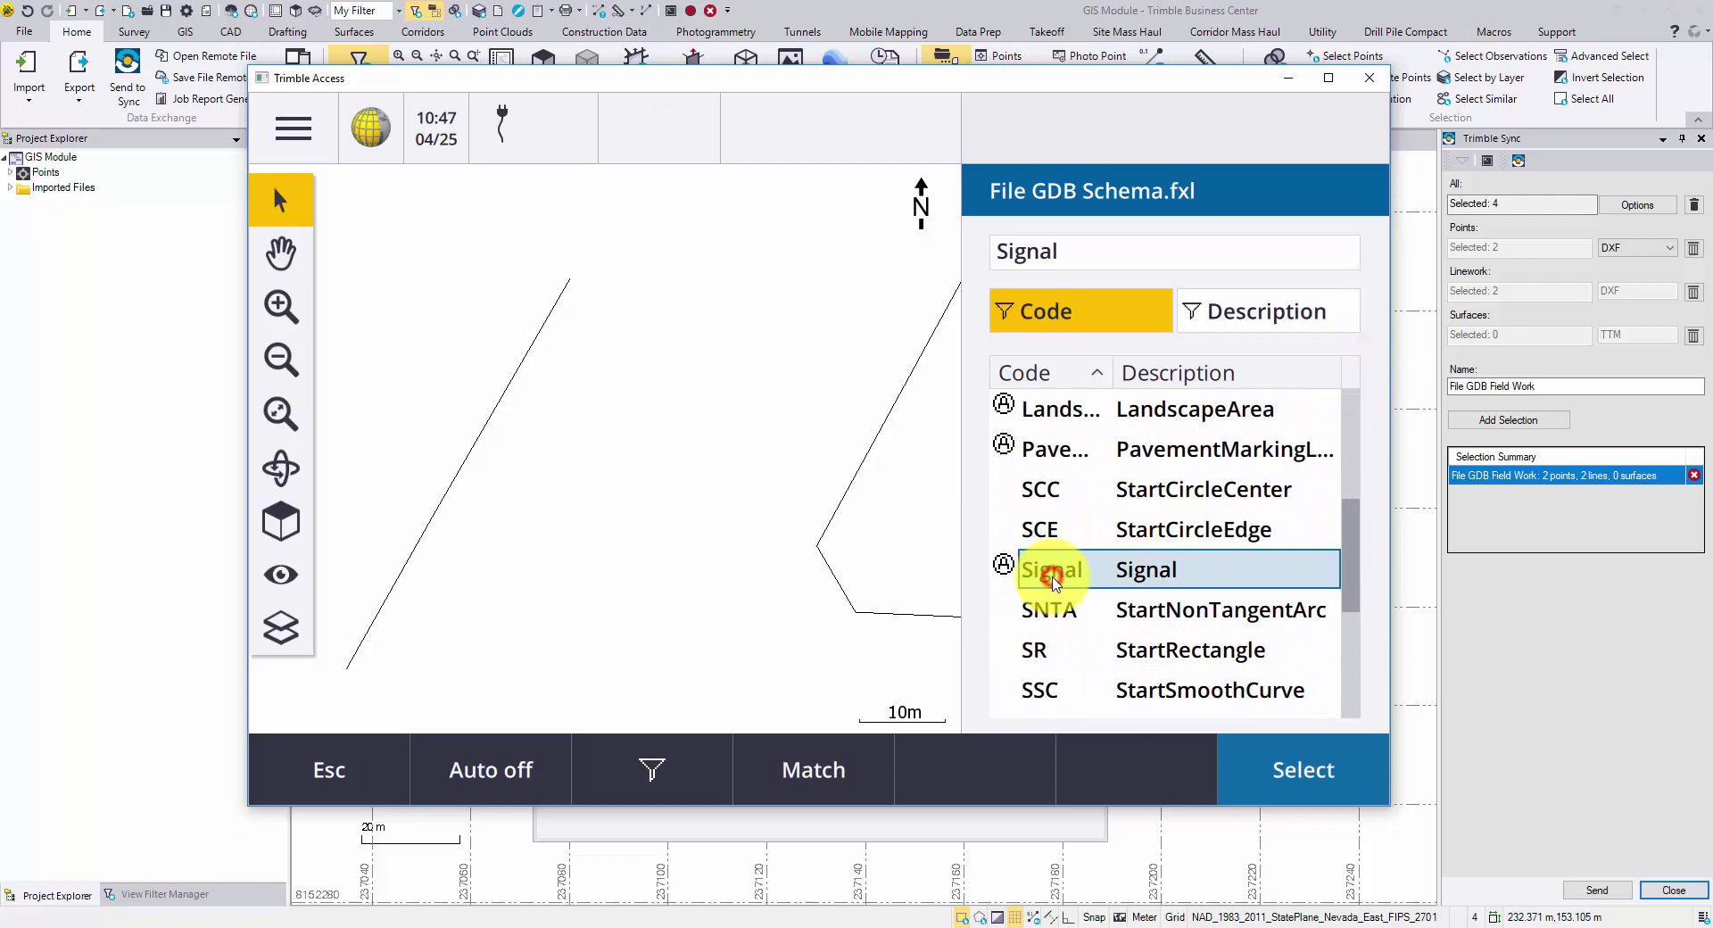
{"action": "left_click", "coordinate": [1282, 781]}
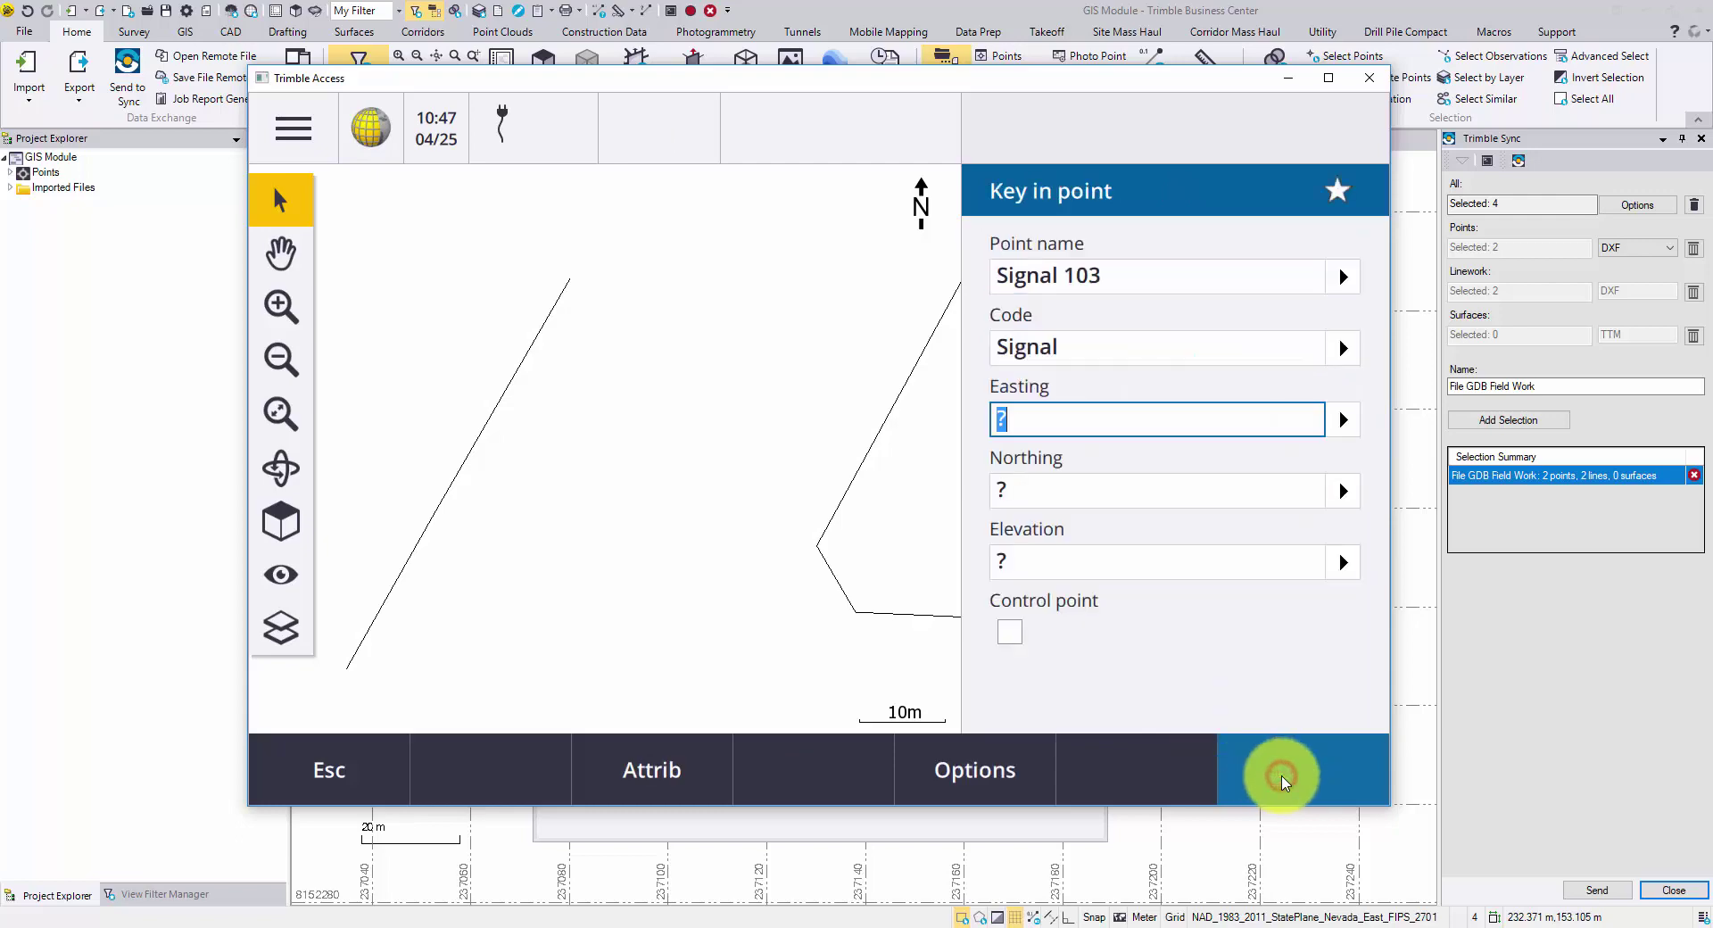
Take the point's coordinates from a picked map spot, with elevation 500.000m.
{"action": "right_click", "coordinate": [727, 459]}
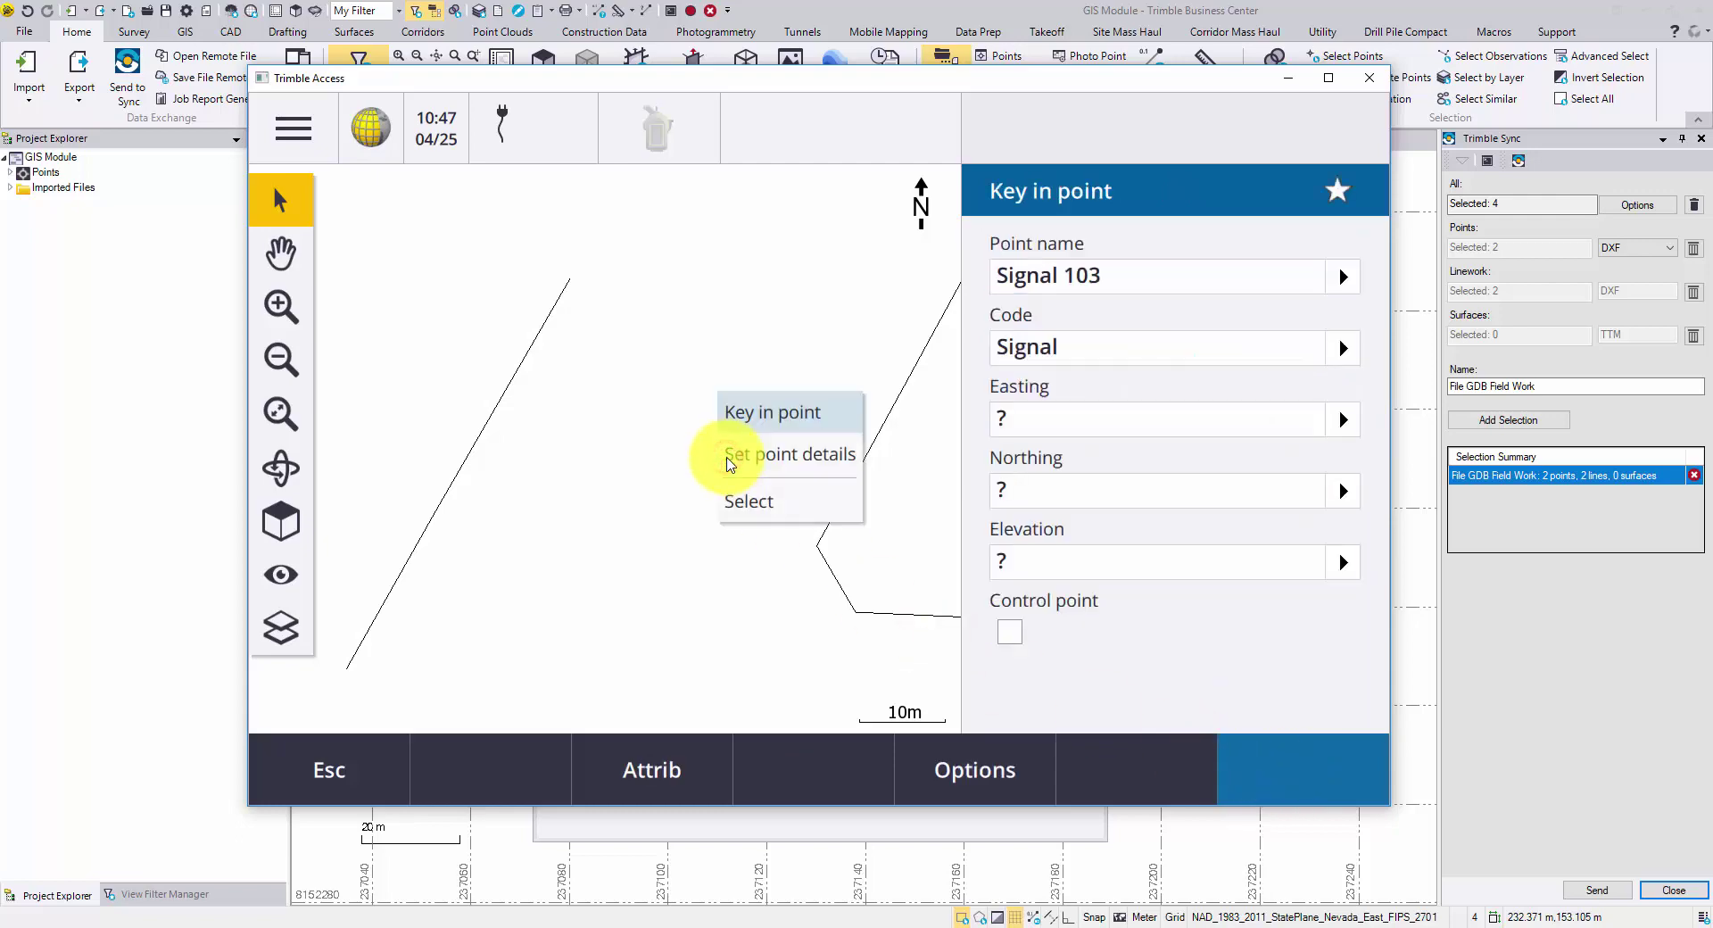
{"action": "left_click", "coordinate": [748, 410]}
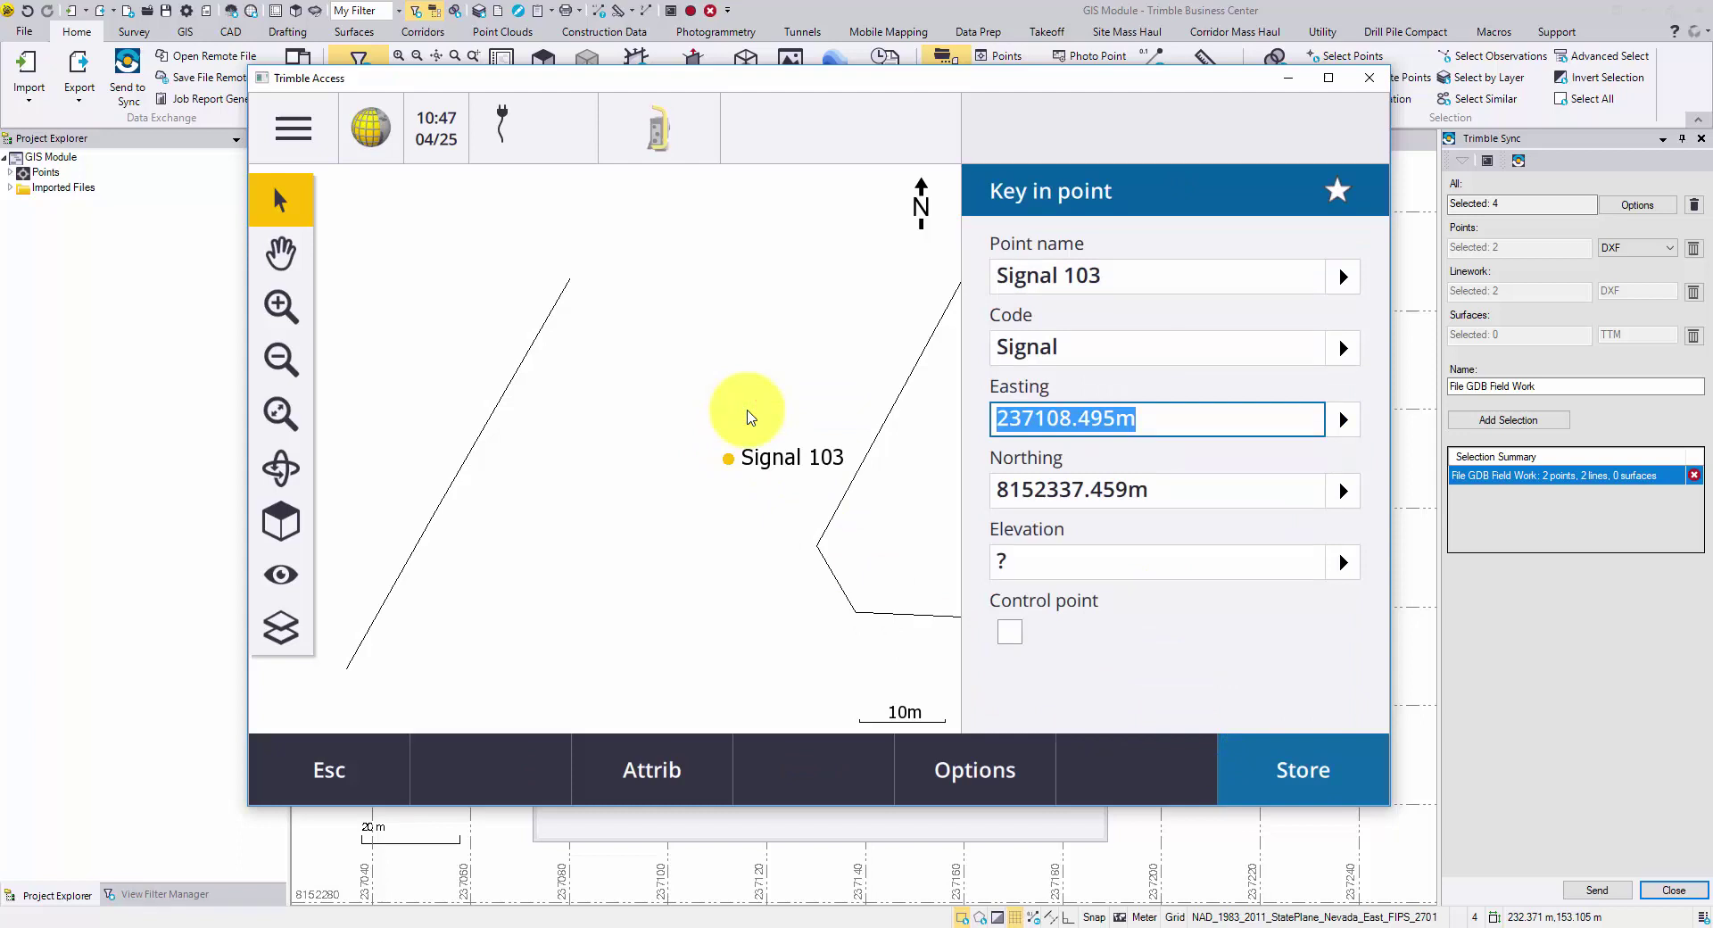
{"action": "left_click", "coordinate": [1028, 567]}
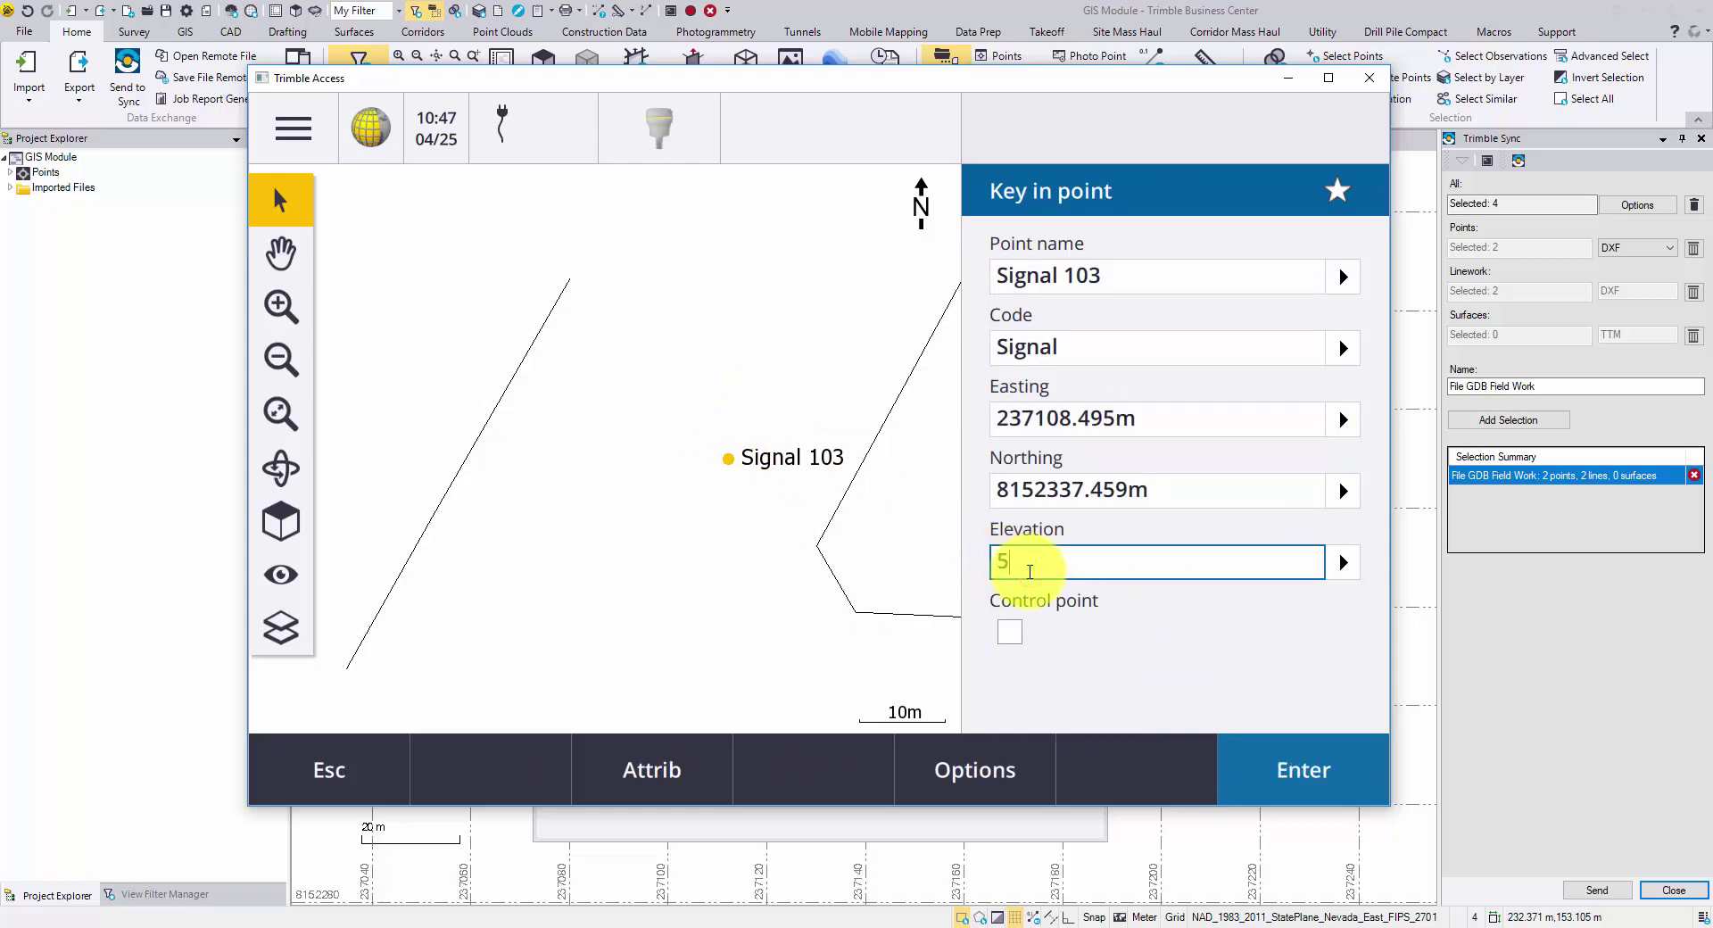
{"action": "left_click", "coordinate": [1300, 769]}
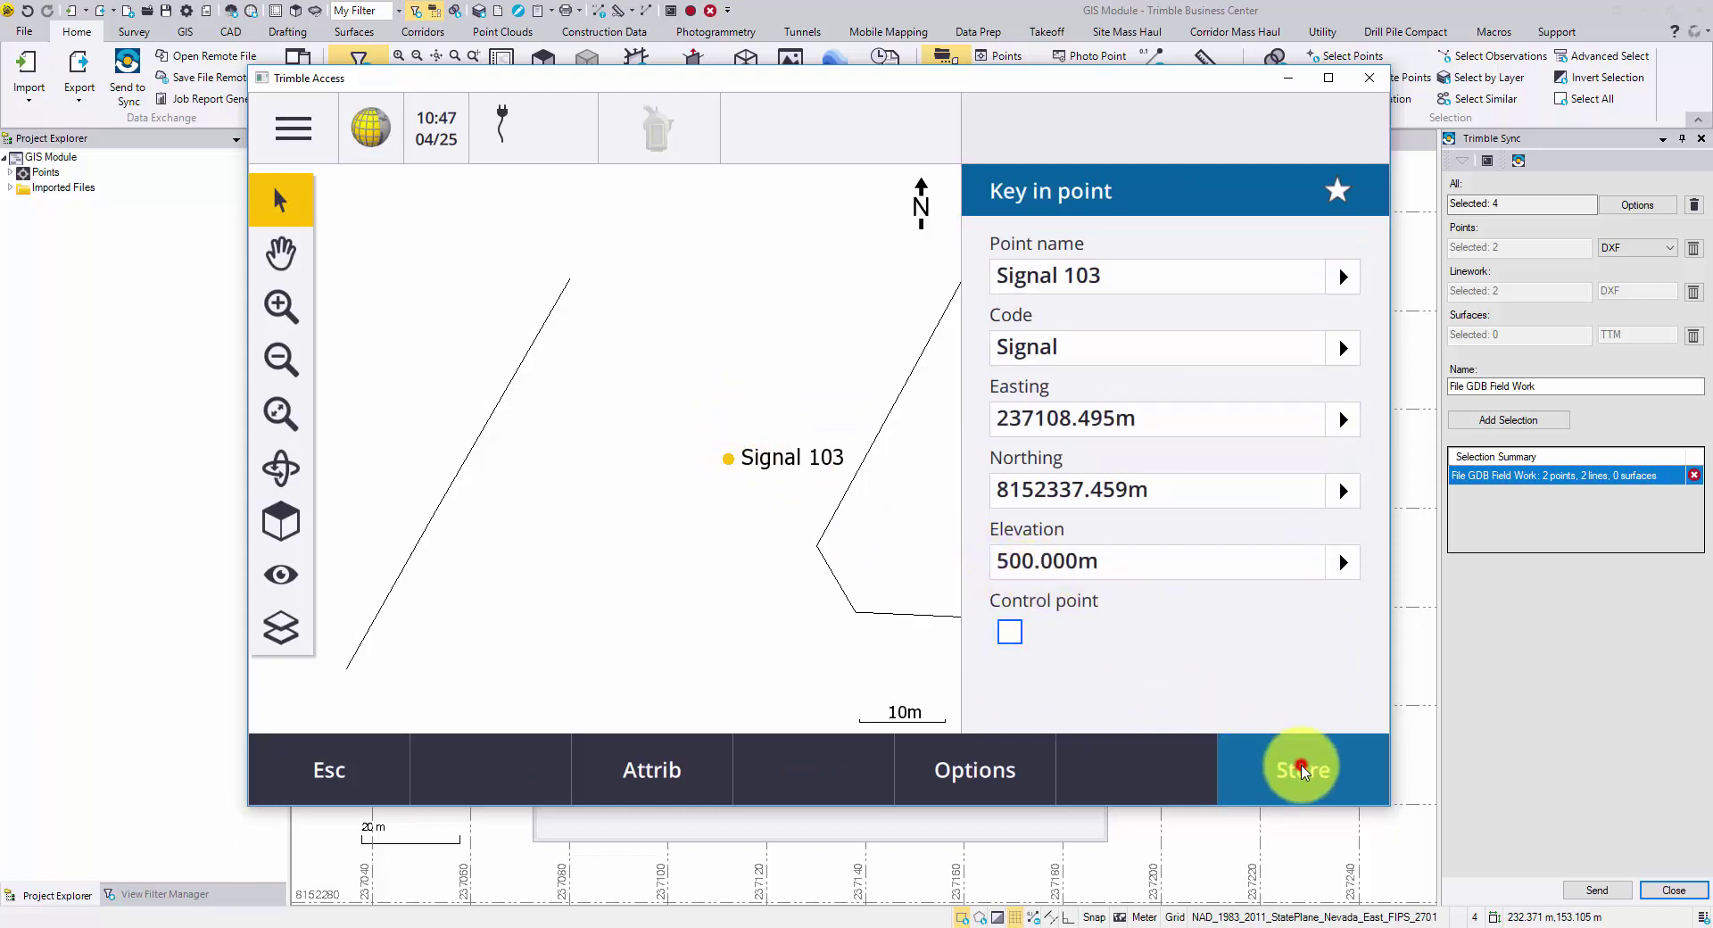
Set SIGNALTYPE to Single Face Signal, BACKPLATE to Yes and MOUNTTYPE to Box Span.
{"action": "left_click", "coordinate": [1302, 771]}
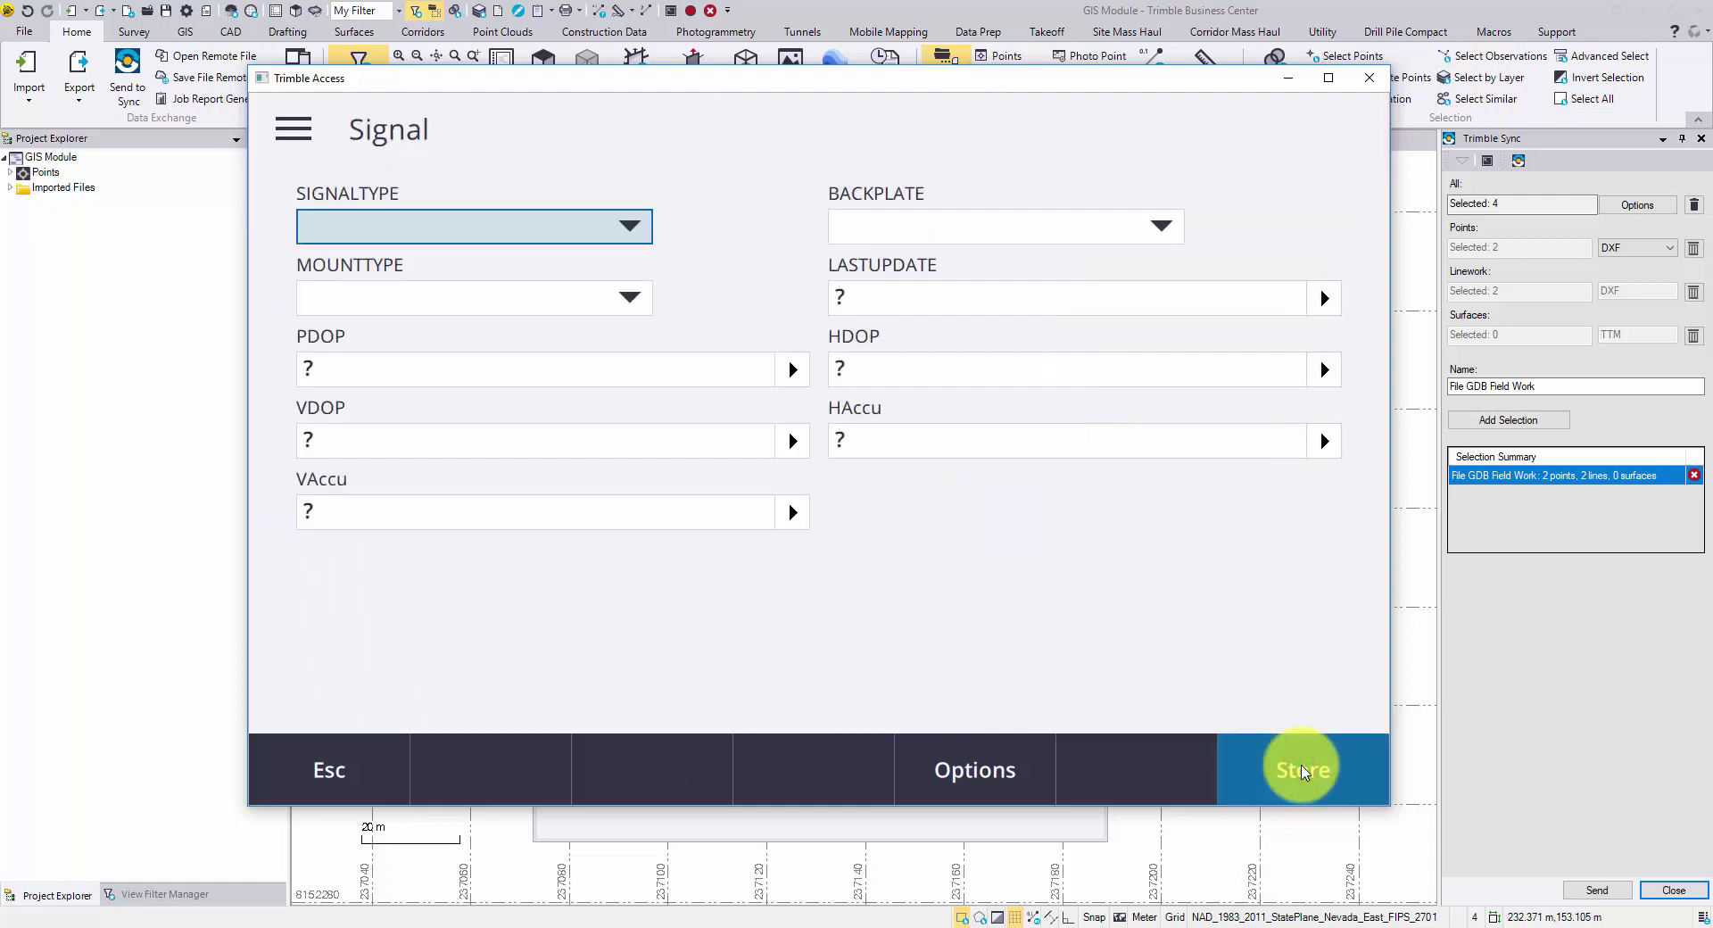
{"action": "left_click", "coordinate": [631, 227]}
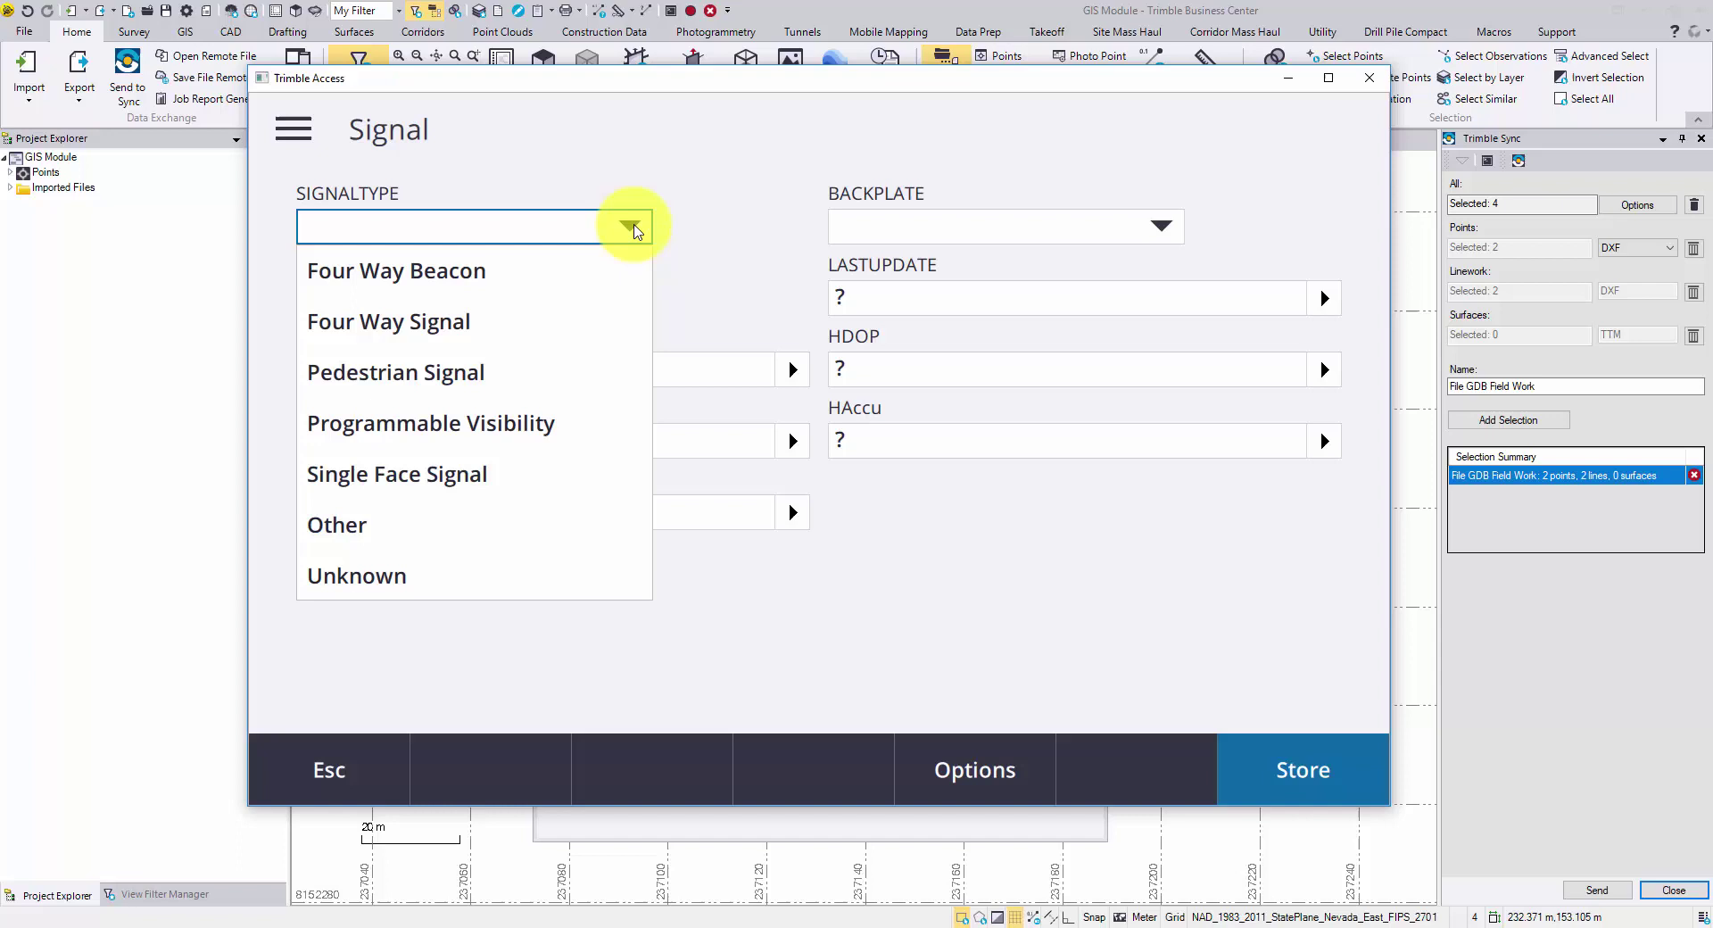
{"action": "left_click", "coordinate": [622, 468]}
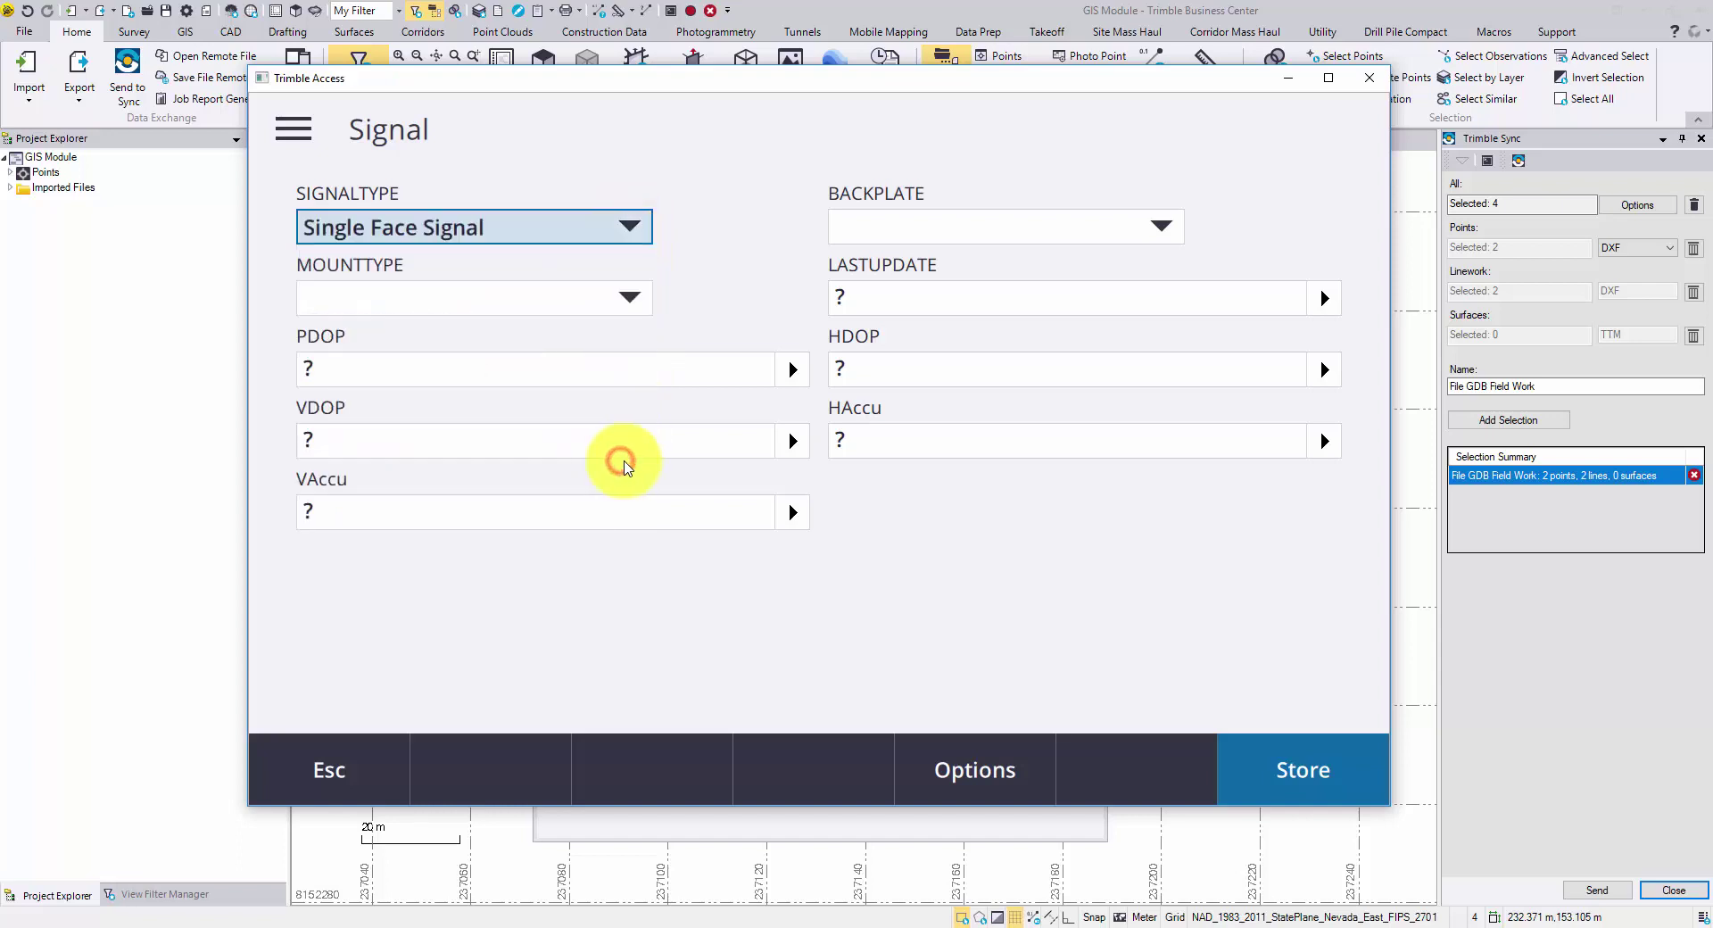
{"action": "left_click", "coordinate": [1160, 226]}
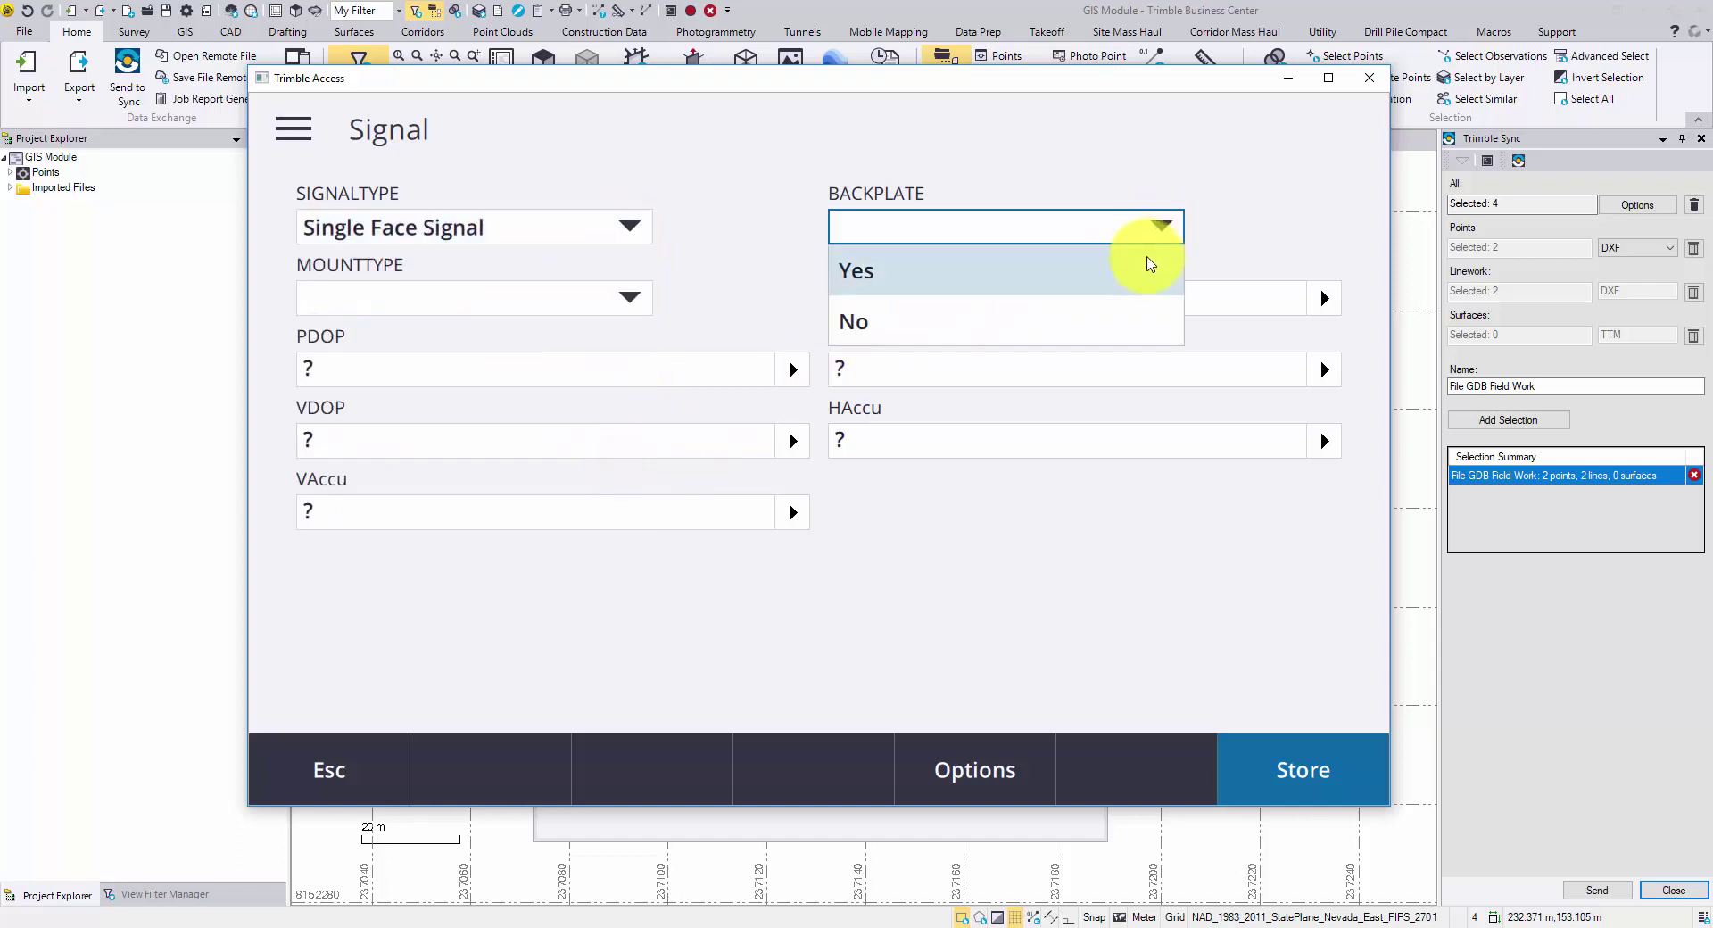
{"action": "left_click", "coordinate": [1148, 266]}
{"action": "left_click", "coordinate": [629, 302]}
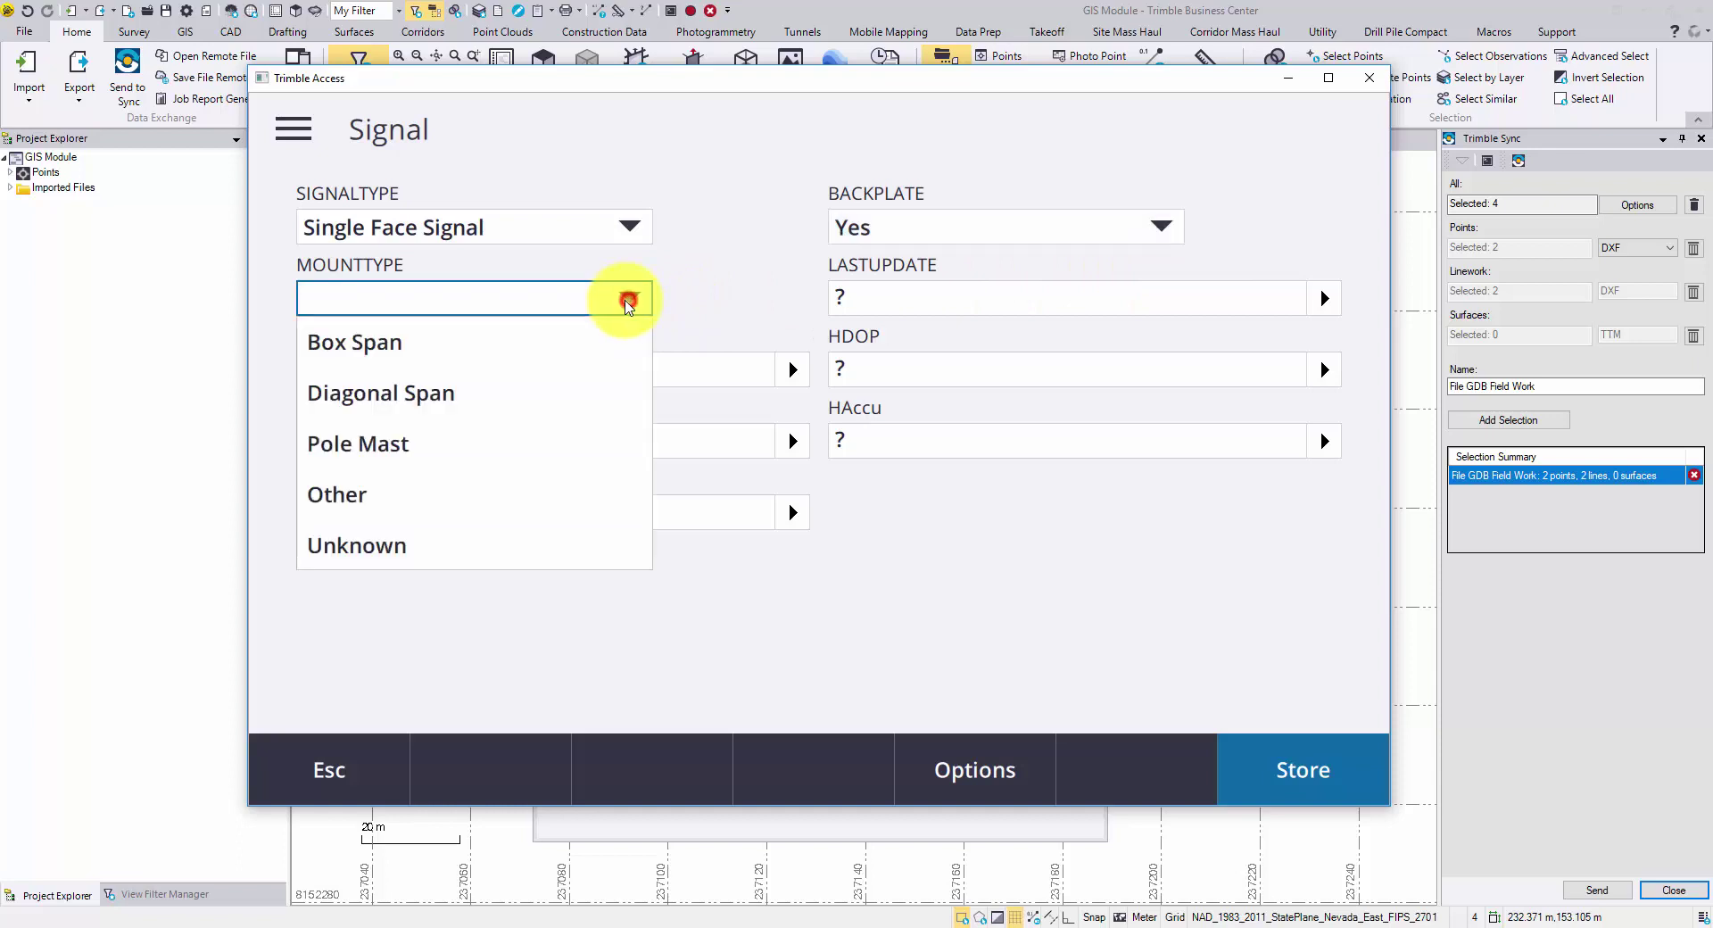
{"action": "left_click", "coordinate": [583, 356]}
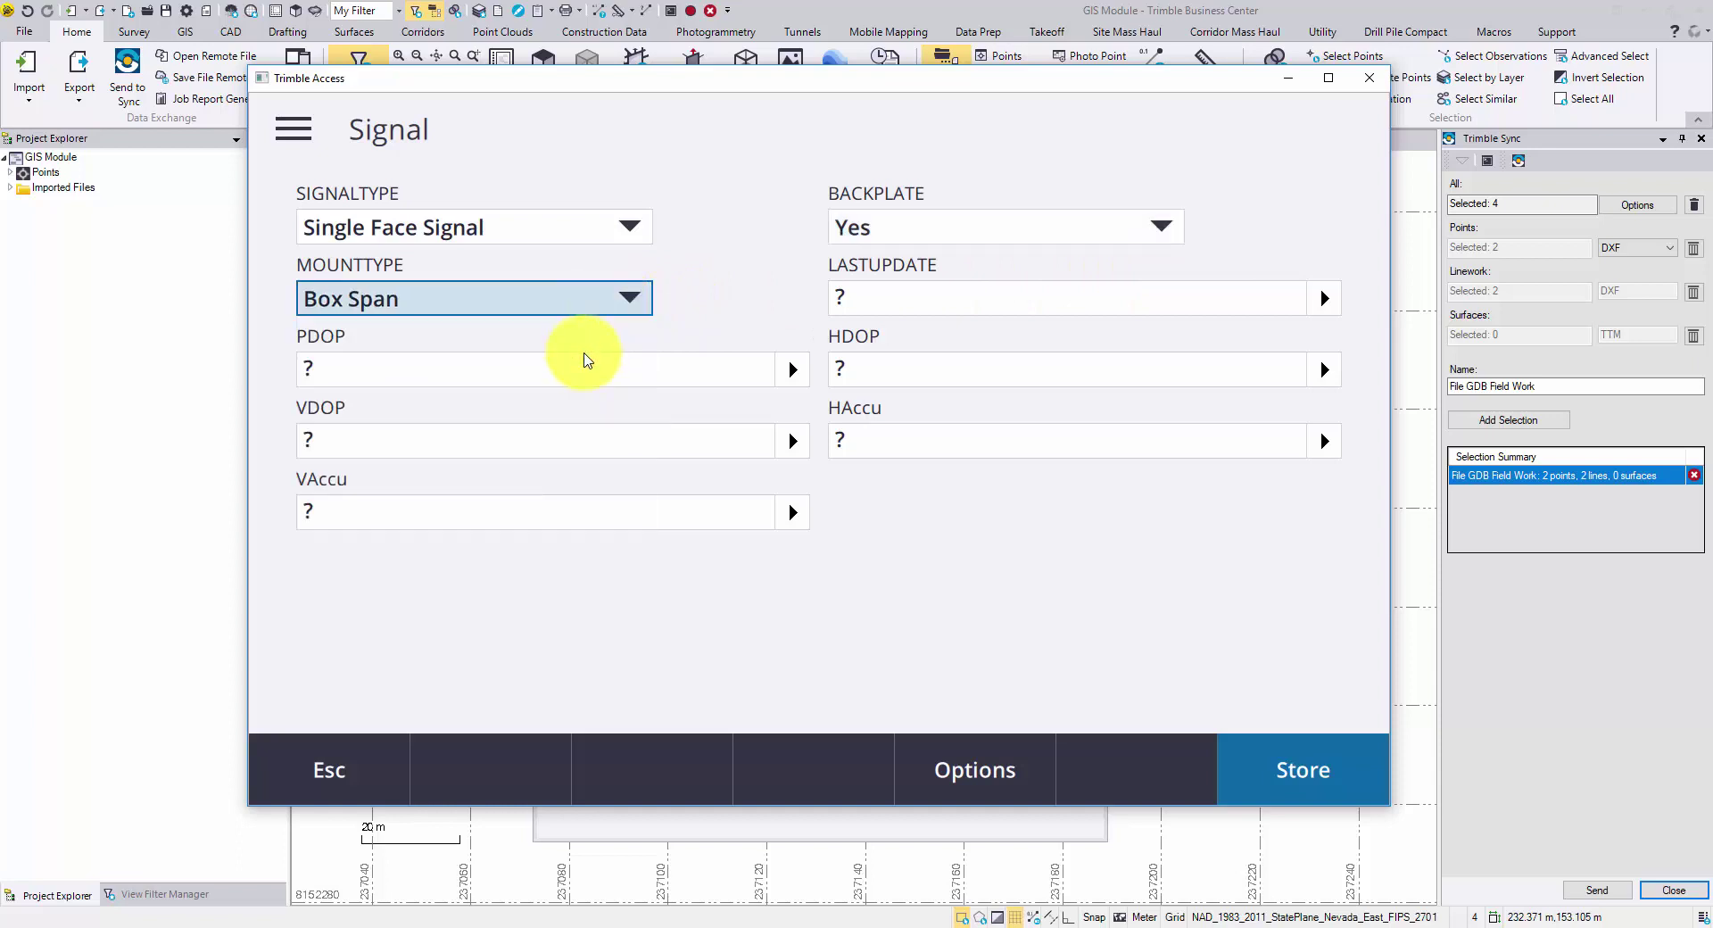
Set LASTUPDATE to today, April 25, 2019, and store the Signal 103 attributes.
{"action": "left_click", "coordinate": [1273, 302]}
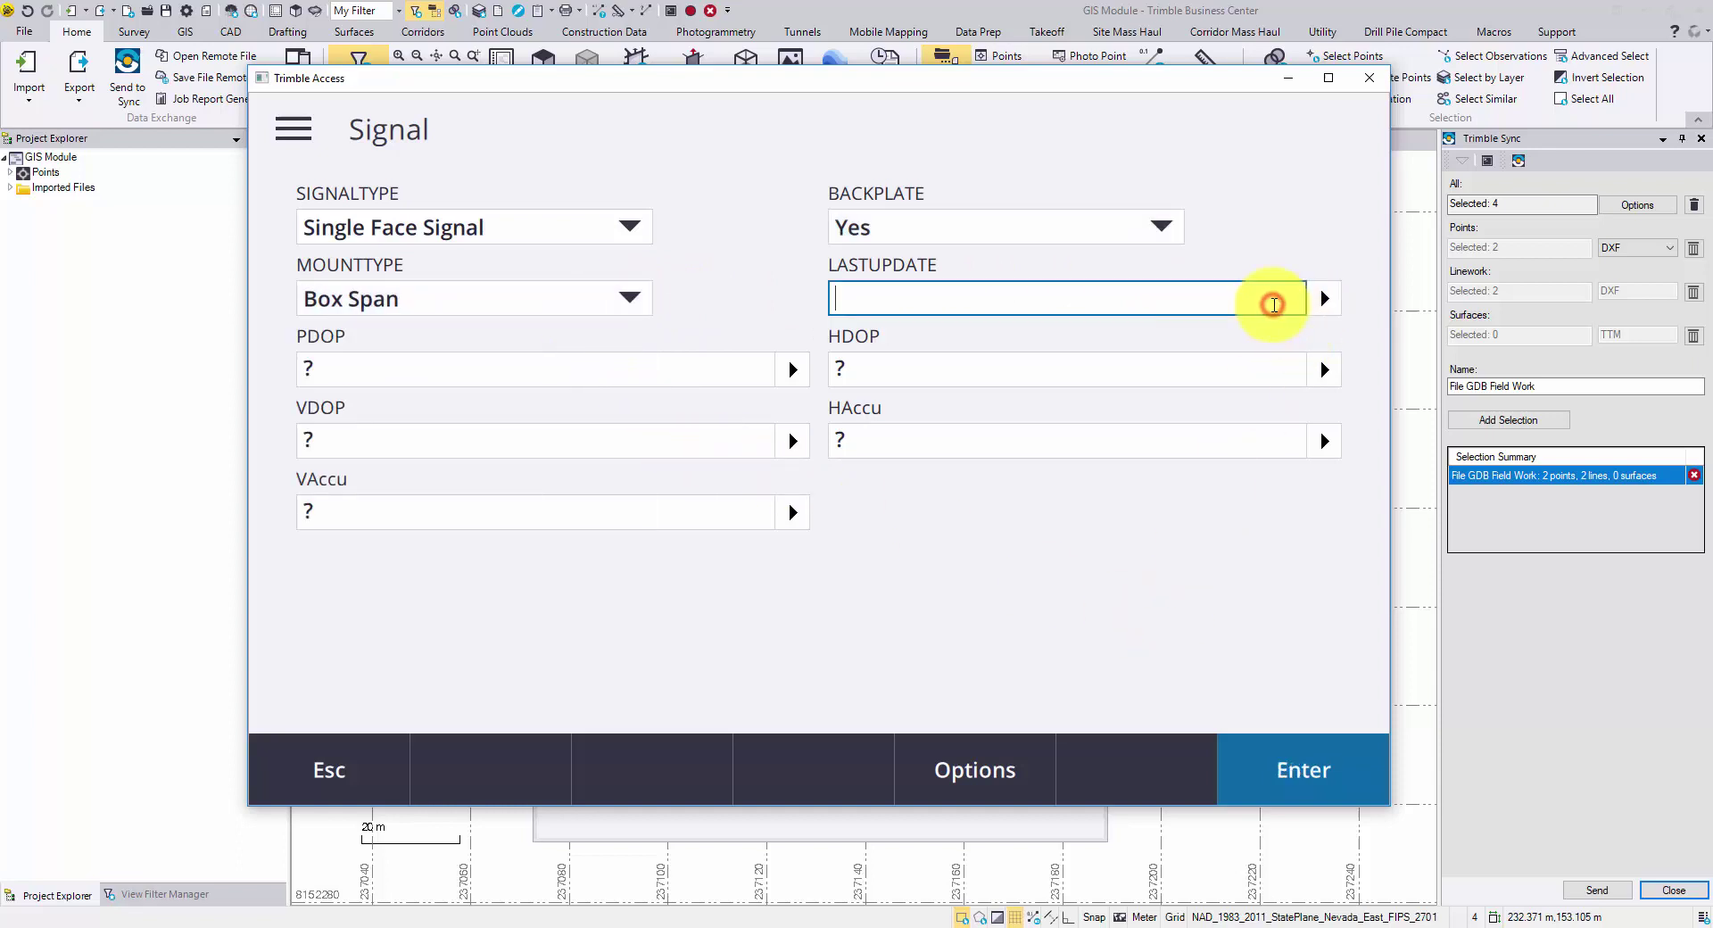
{"action": "left_click", "coordinate": [1324, 298]}
{"action": "left_click", "coordinate": [1287, 321]}
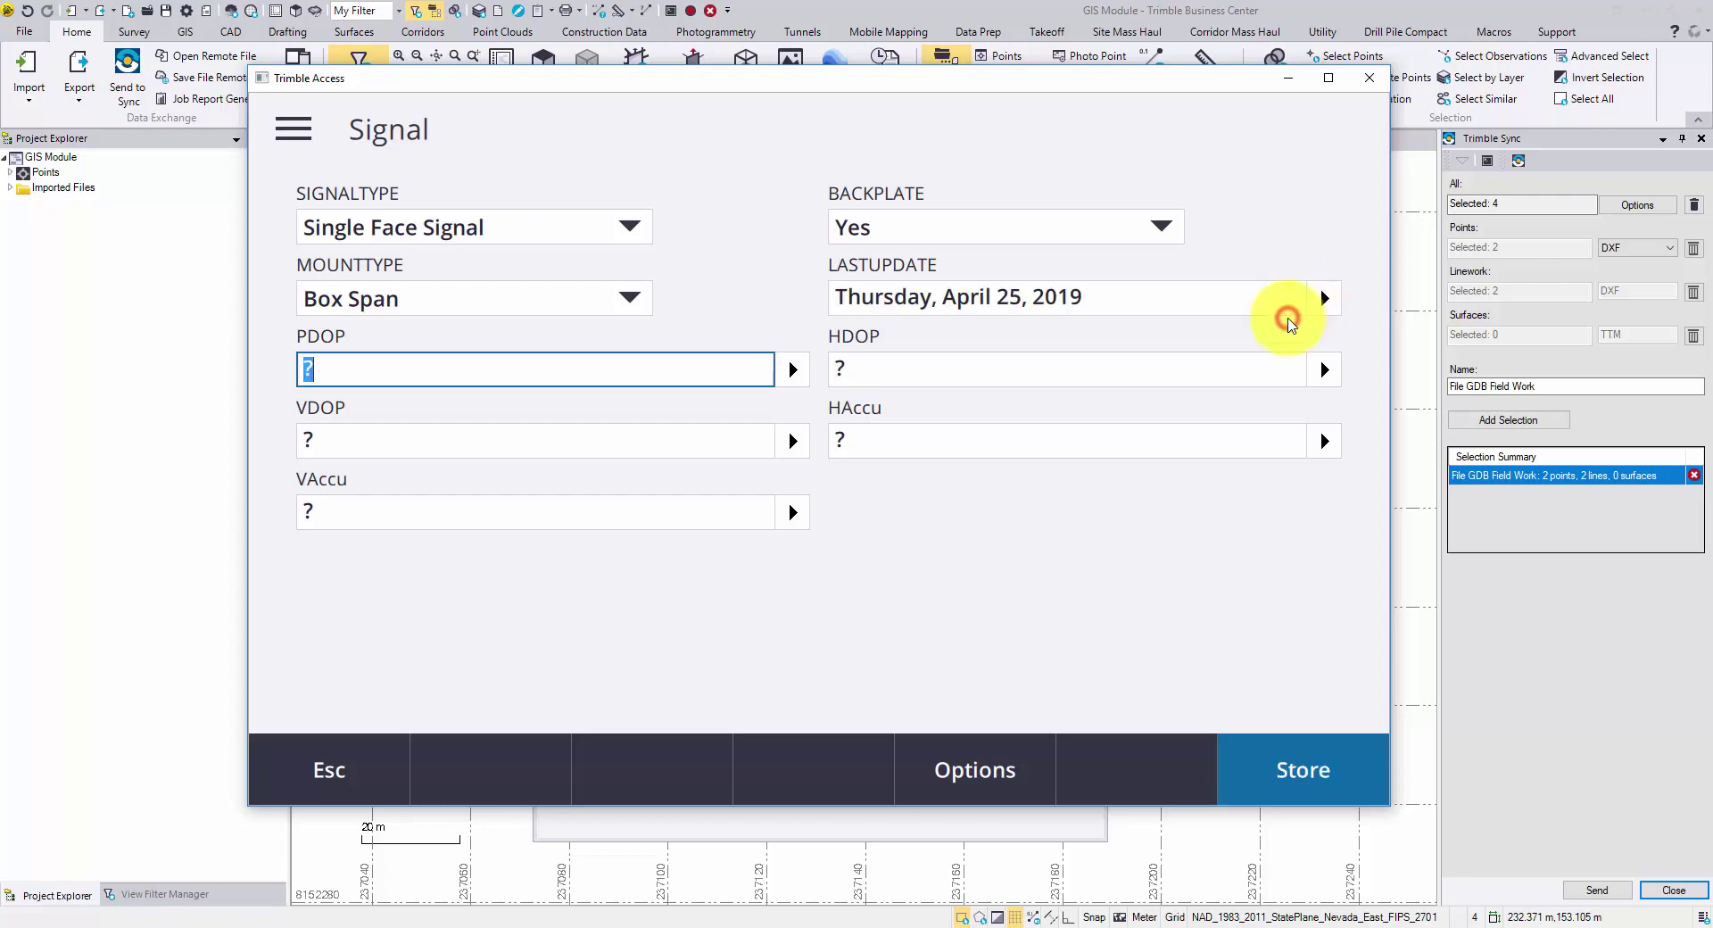
{"action": "left_click", "coordinate": [1293, 772]}
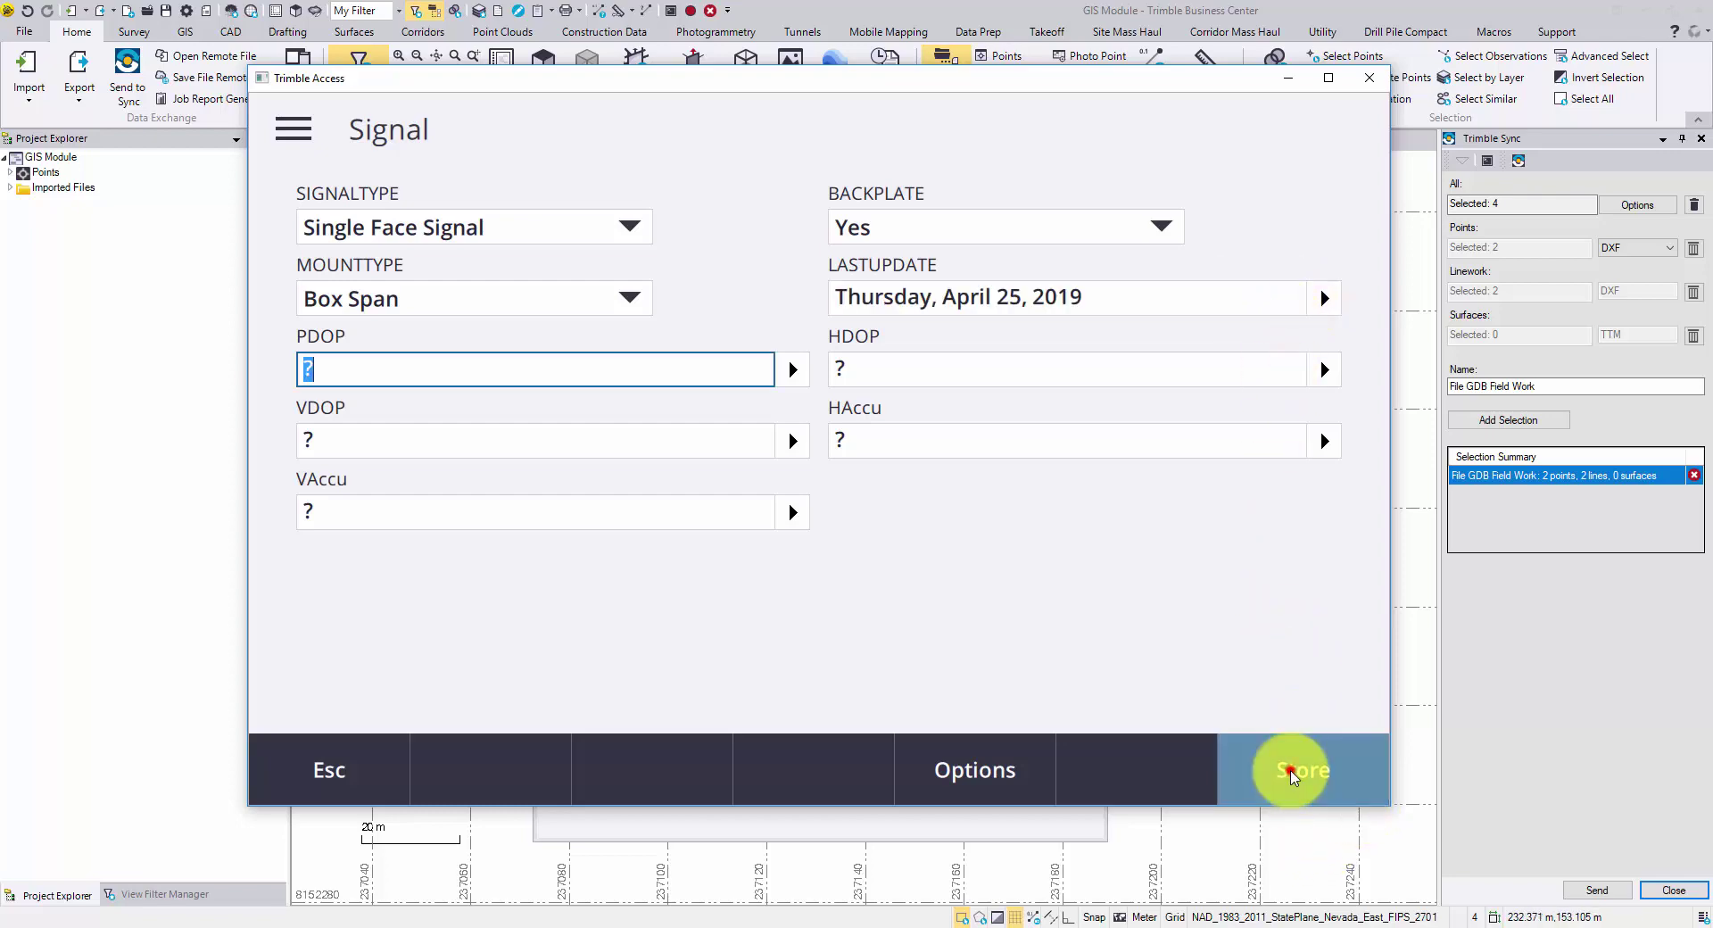